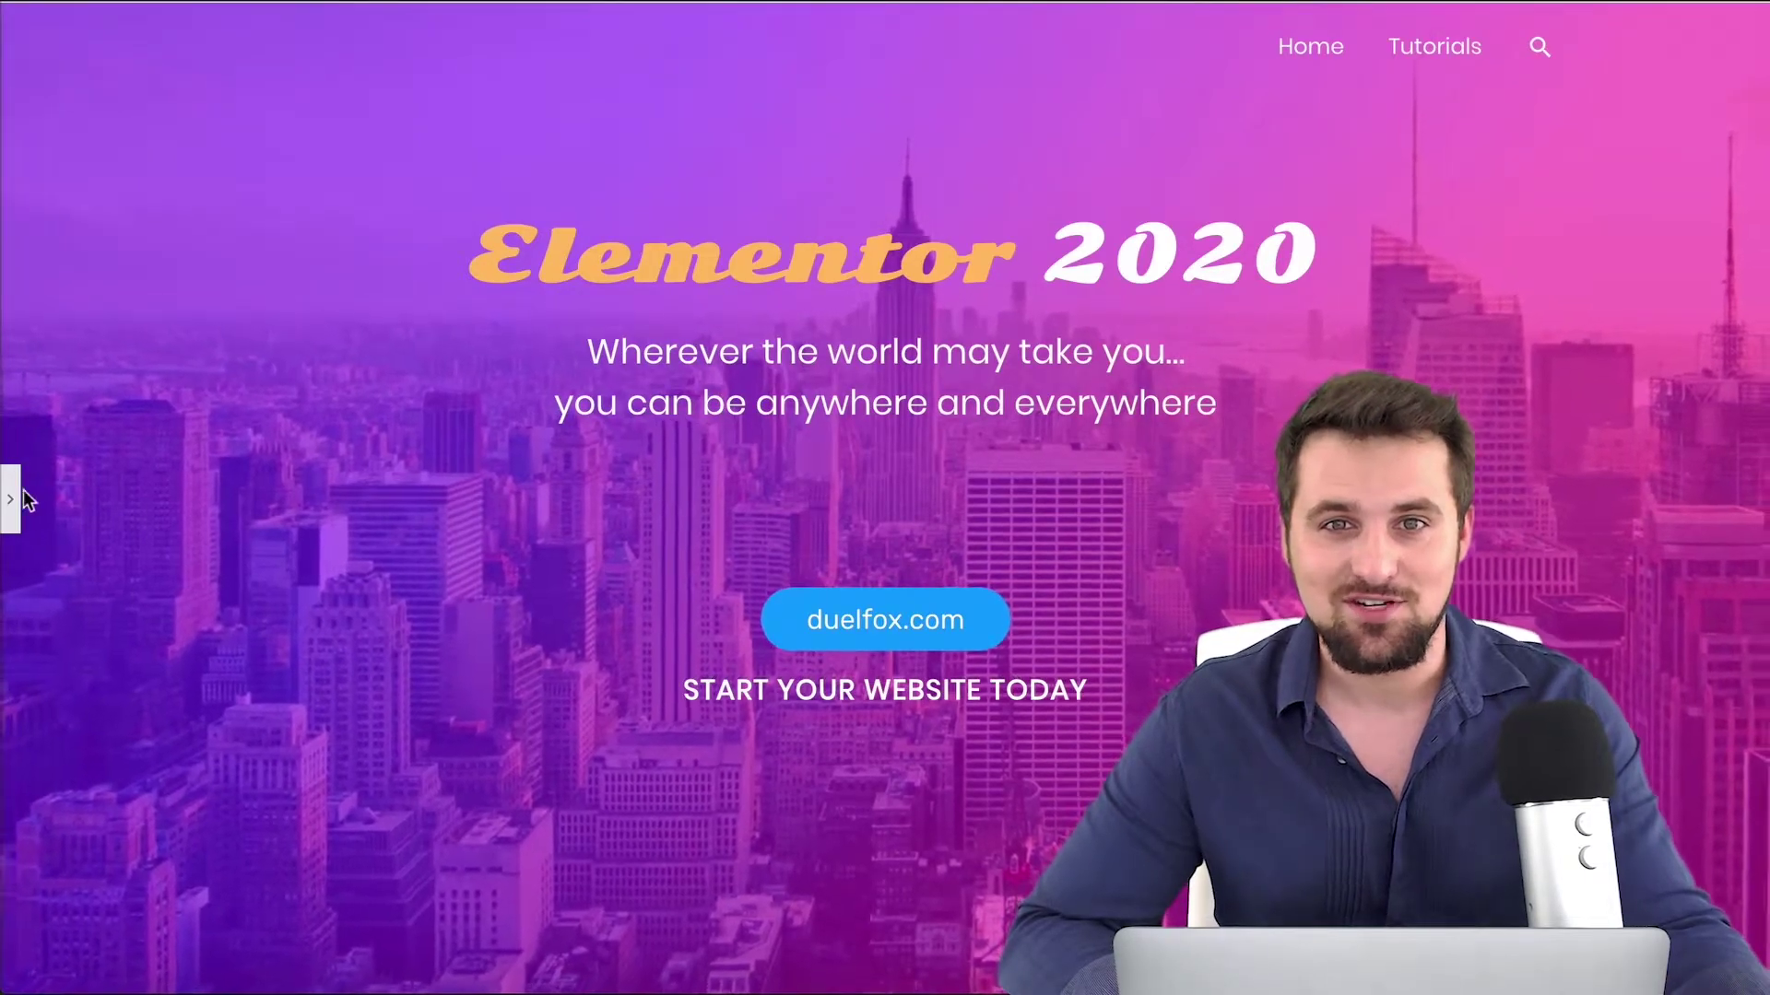
Step: Go to duelfox.com/elementor in Chrome and view the Elementor Pro pricing page
click(12, 501)
scroll(398, 189, down, 1)
scroll(401, 269, down, 3)
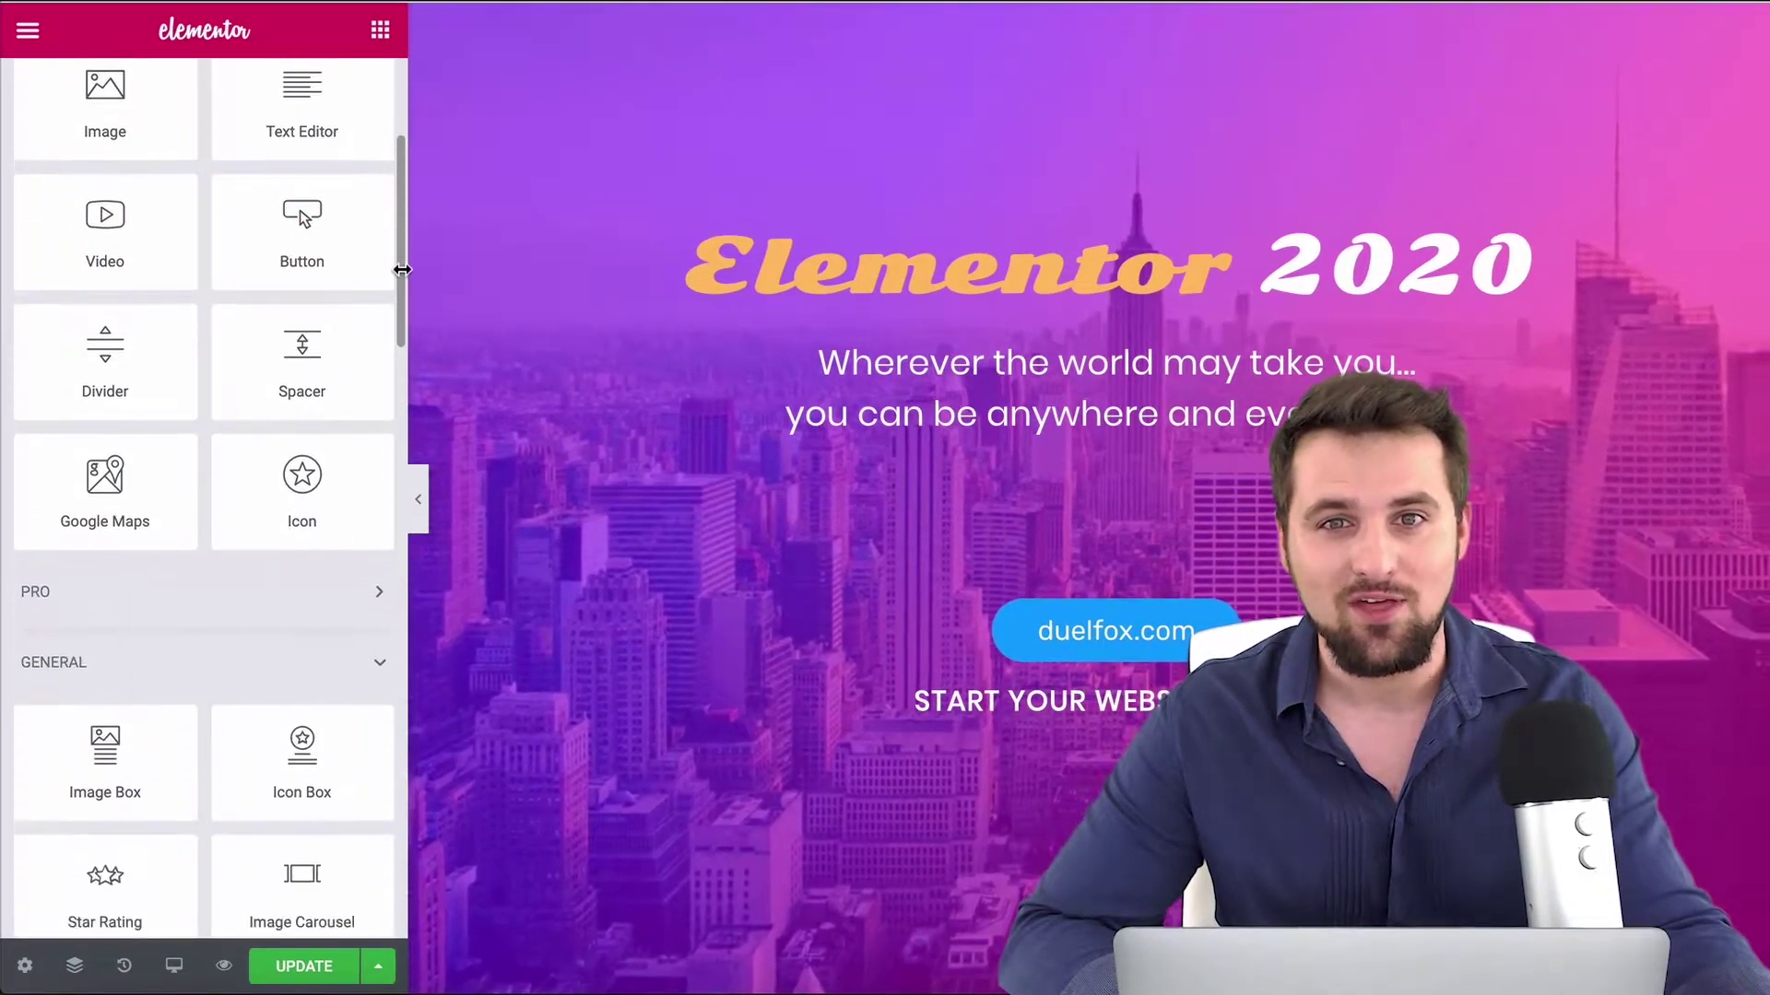
drag(401, 270, 398, 665)
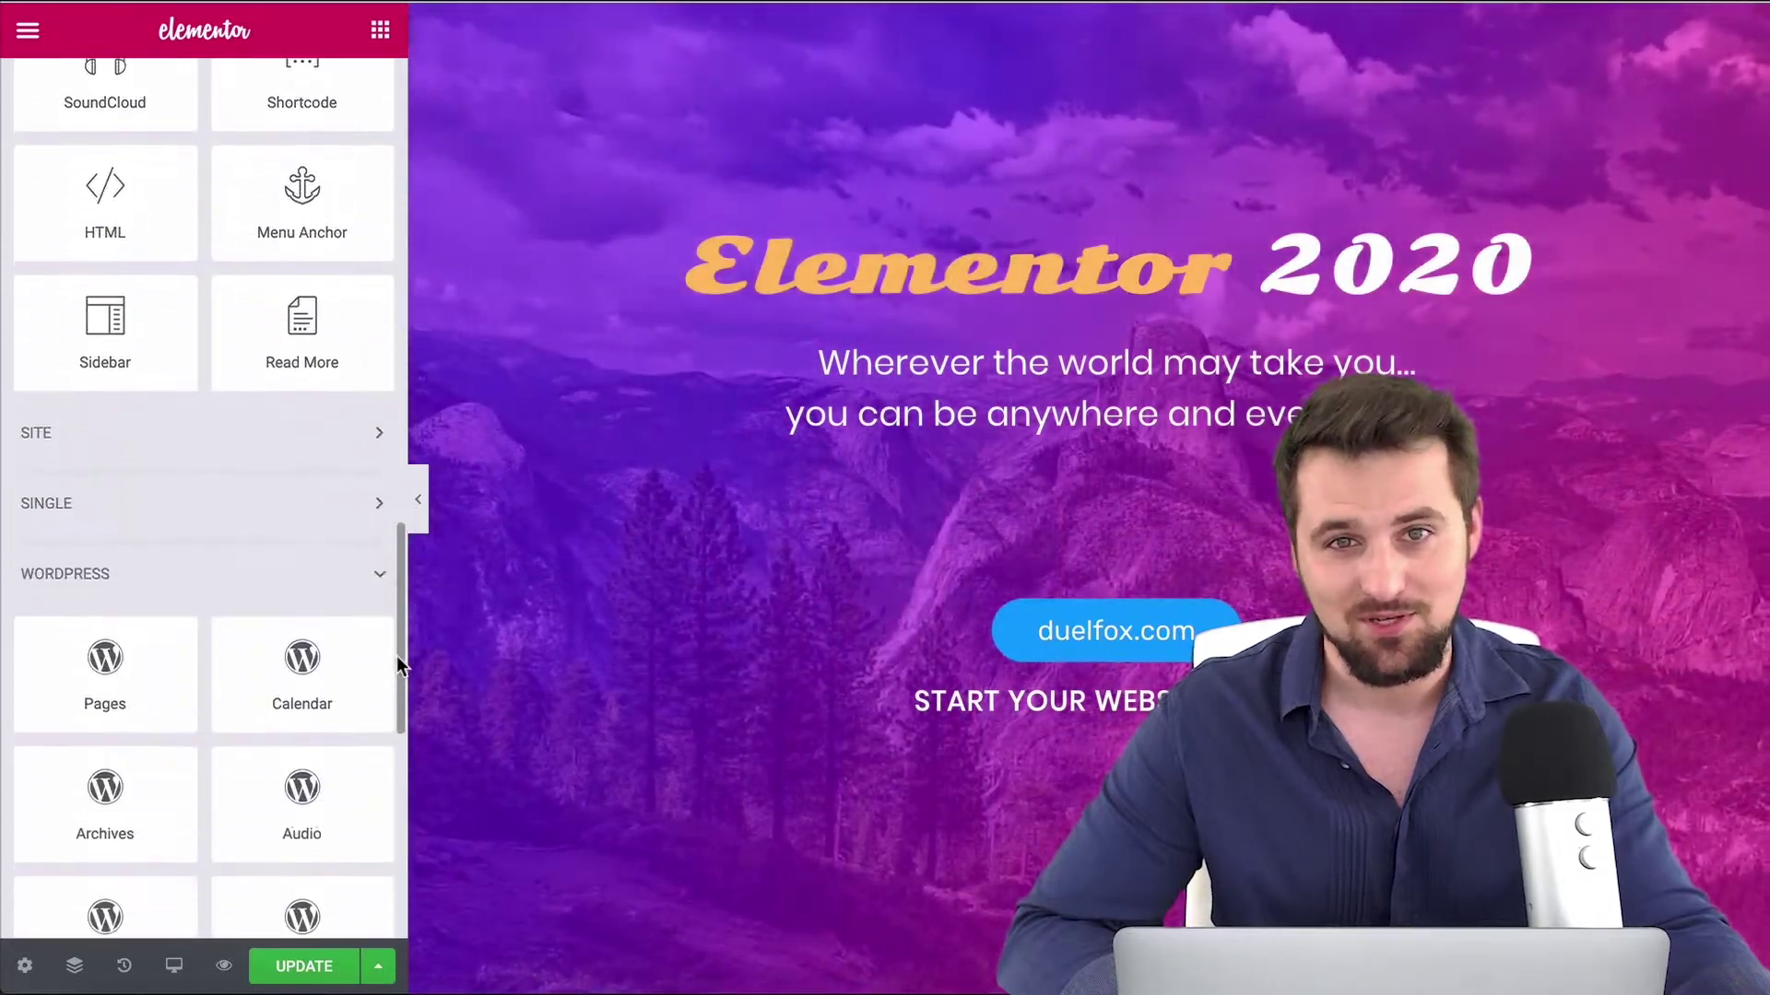
scroll(399, 666, down, 5)
scroll(398, 665, down, 3)
click(418, 499)
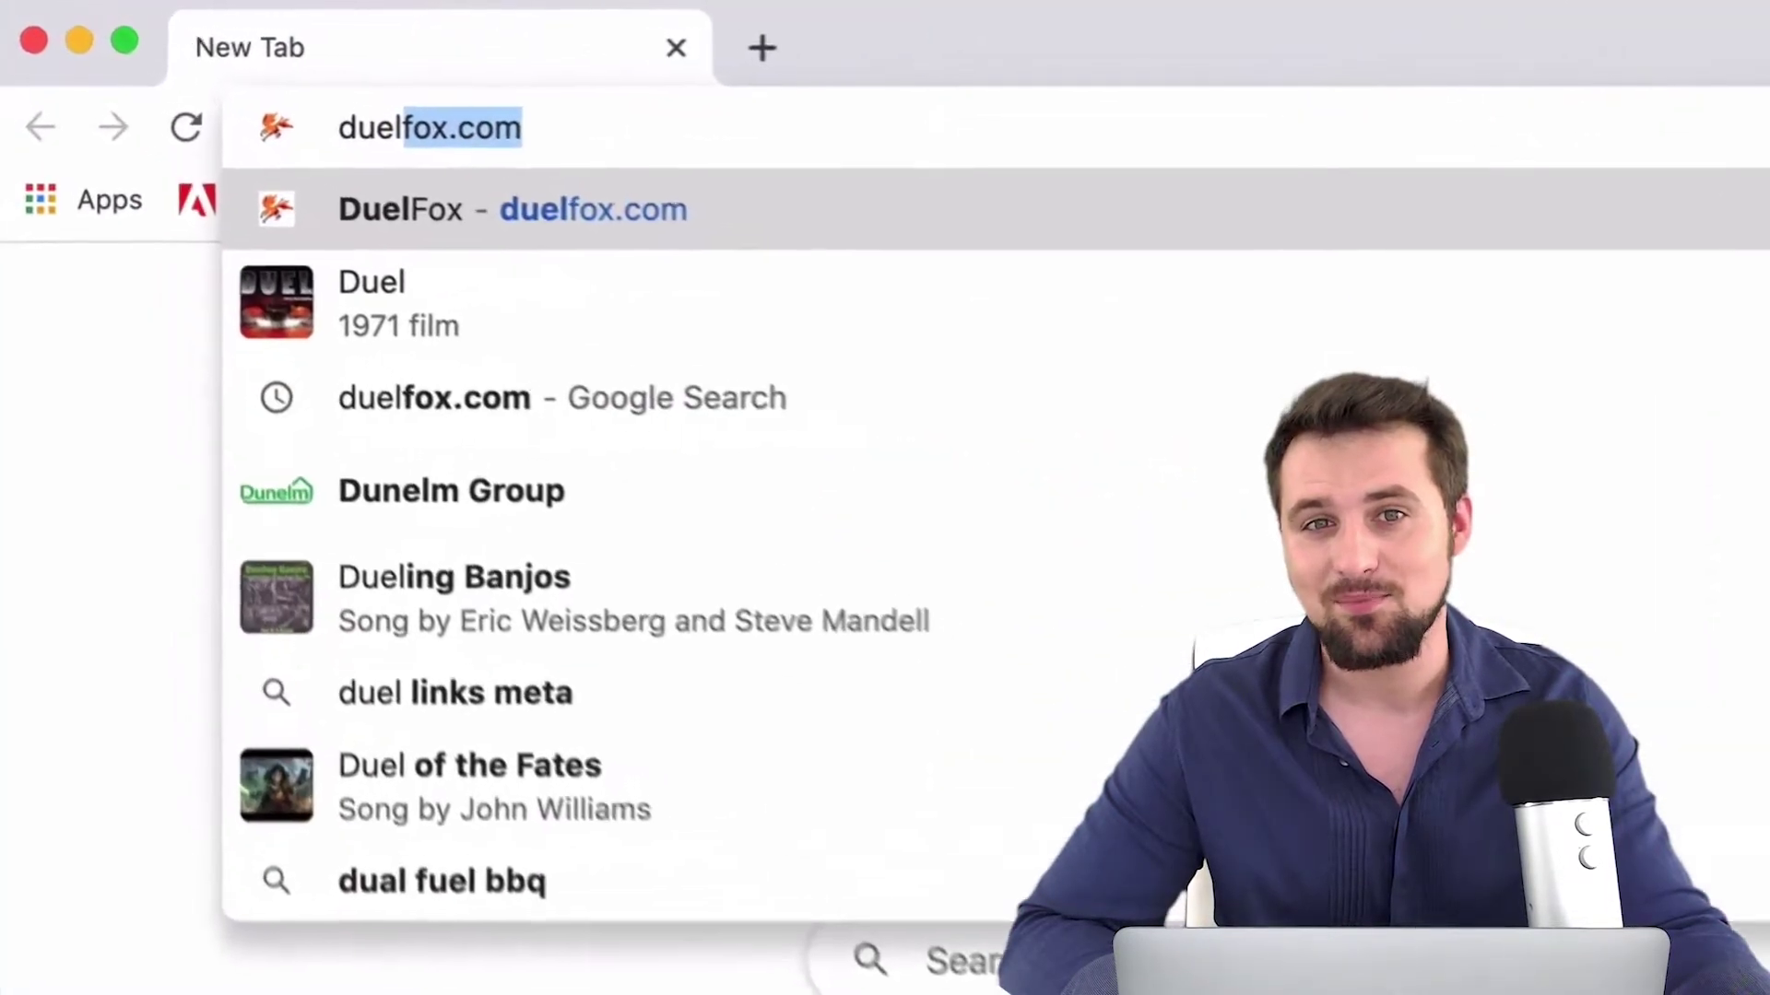
text(fox.com/ele)
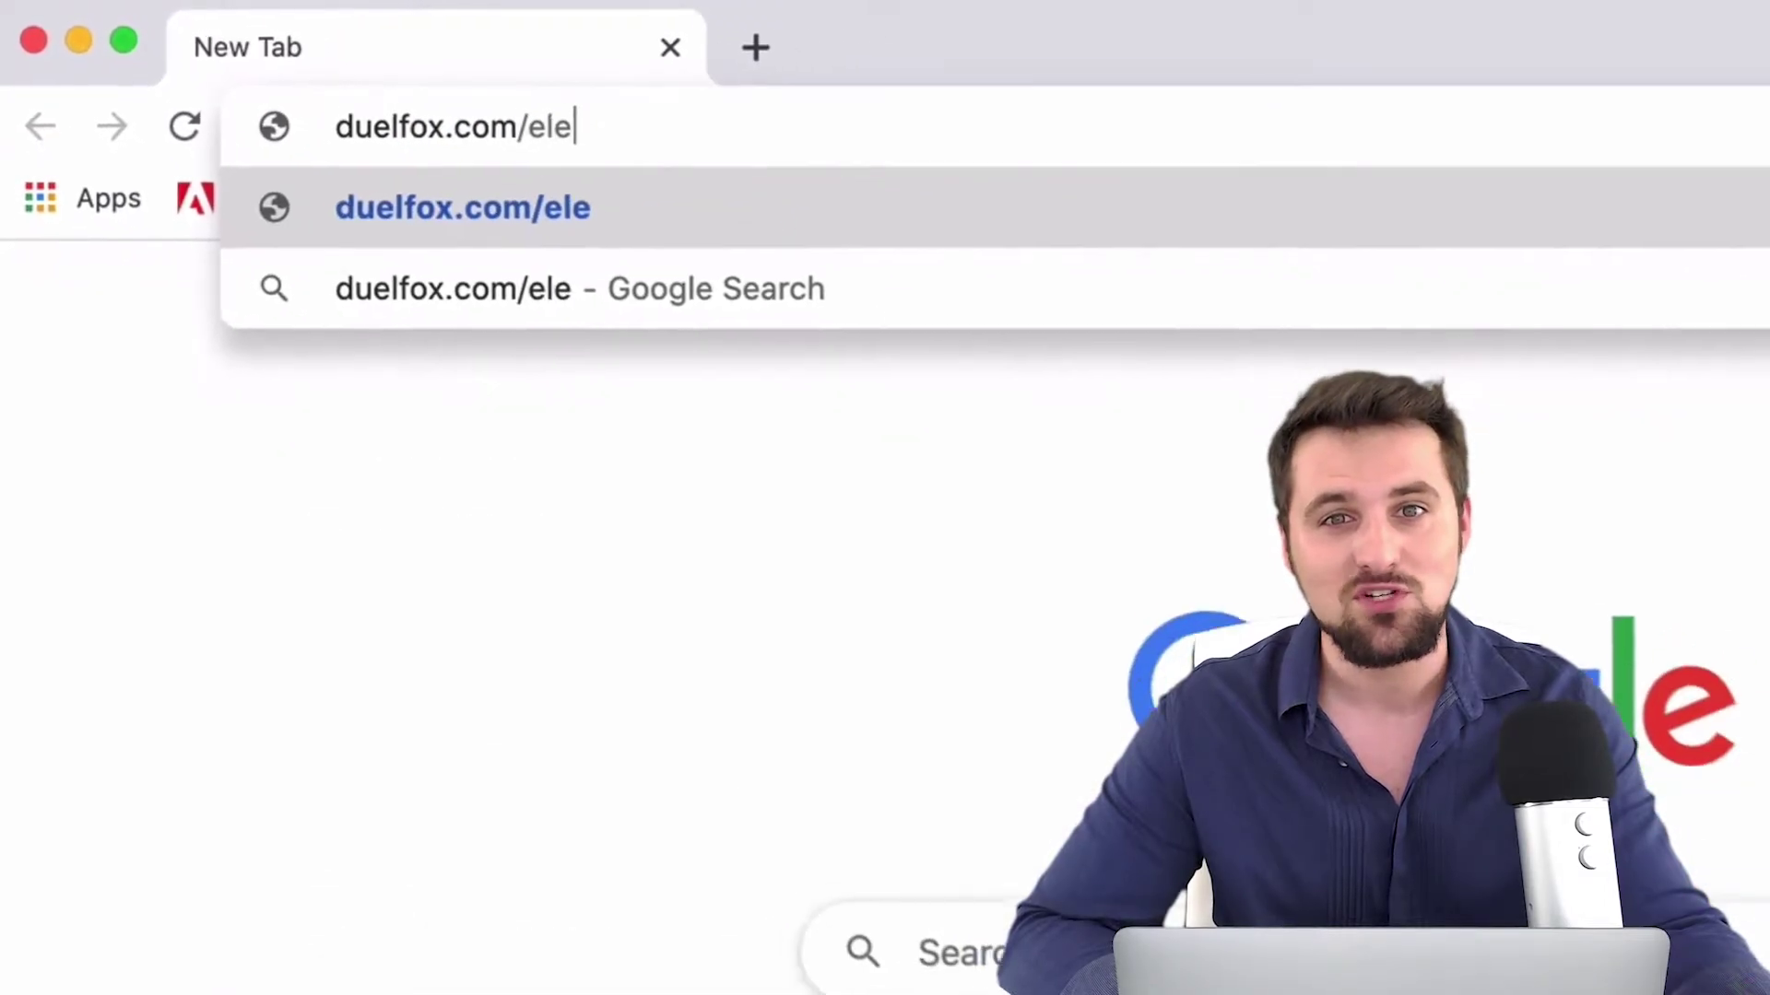
text(mentor)
key(Return)
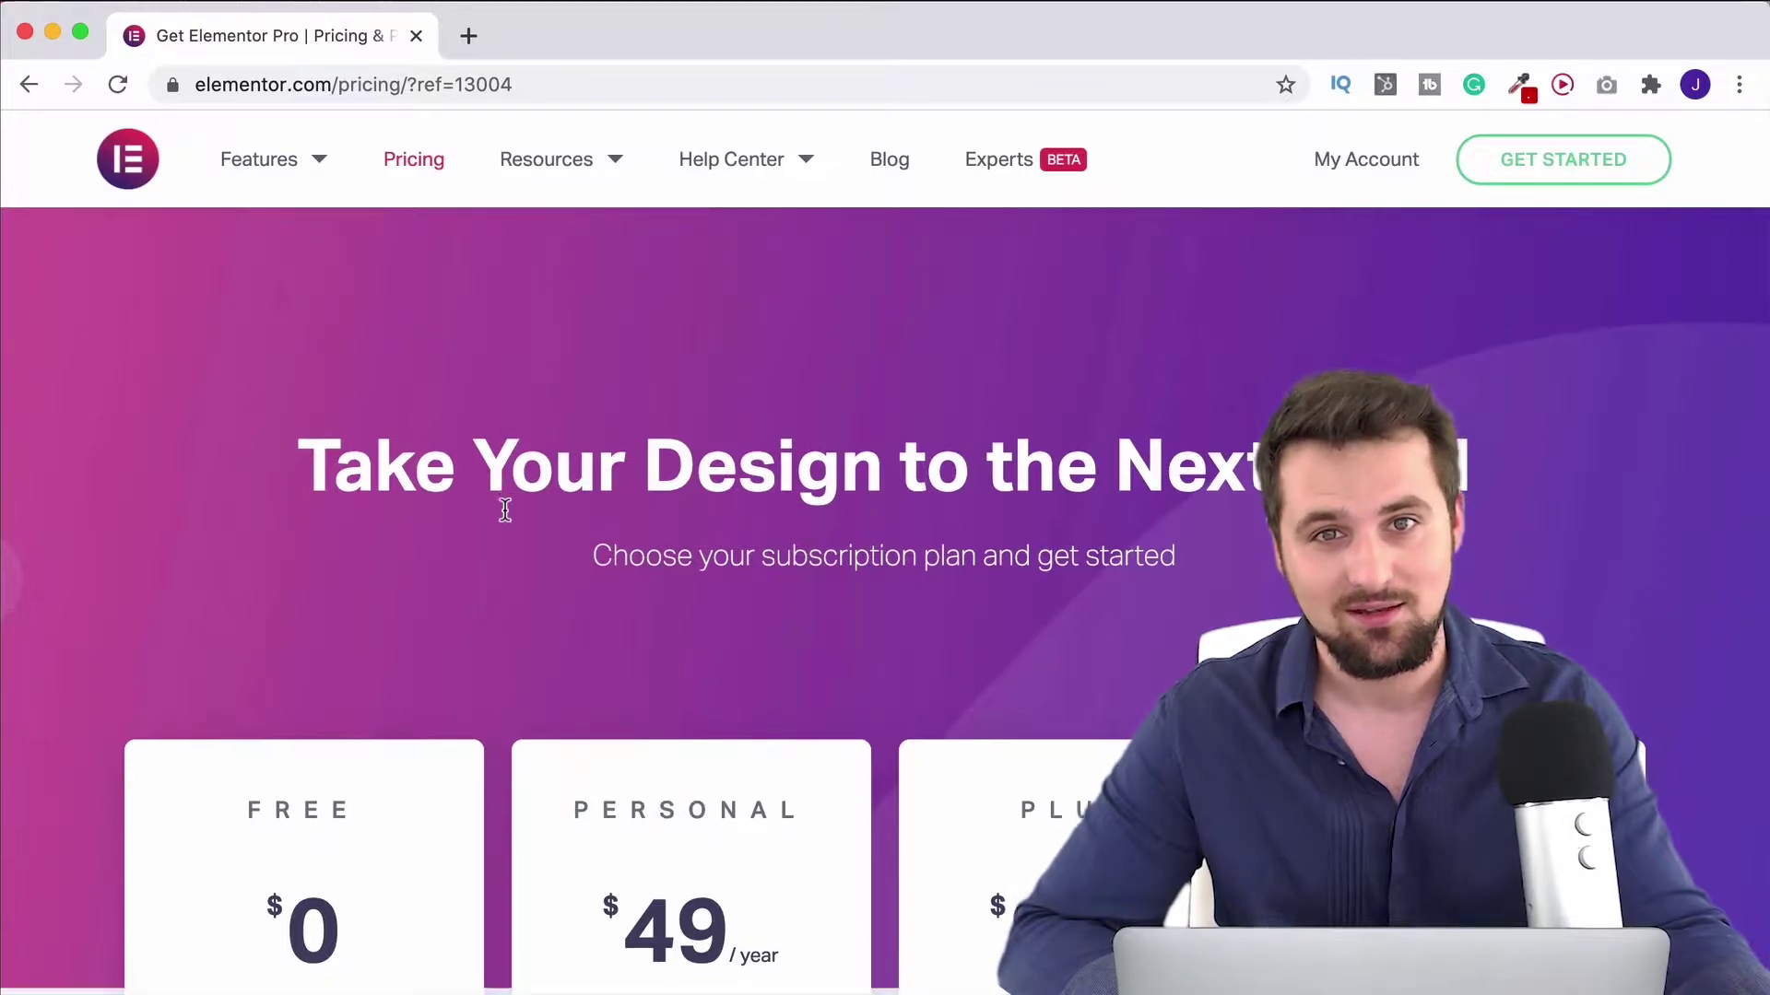
scroll(504, 509, down, 3)
scroll(505, 508, down, 3)
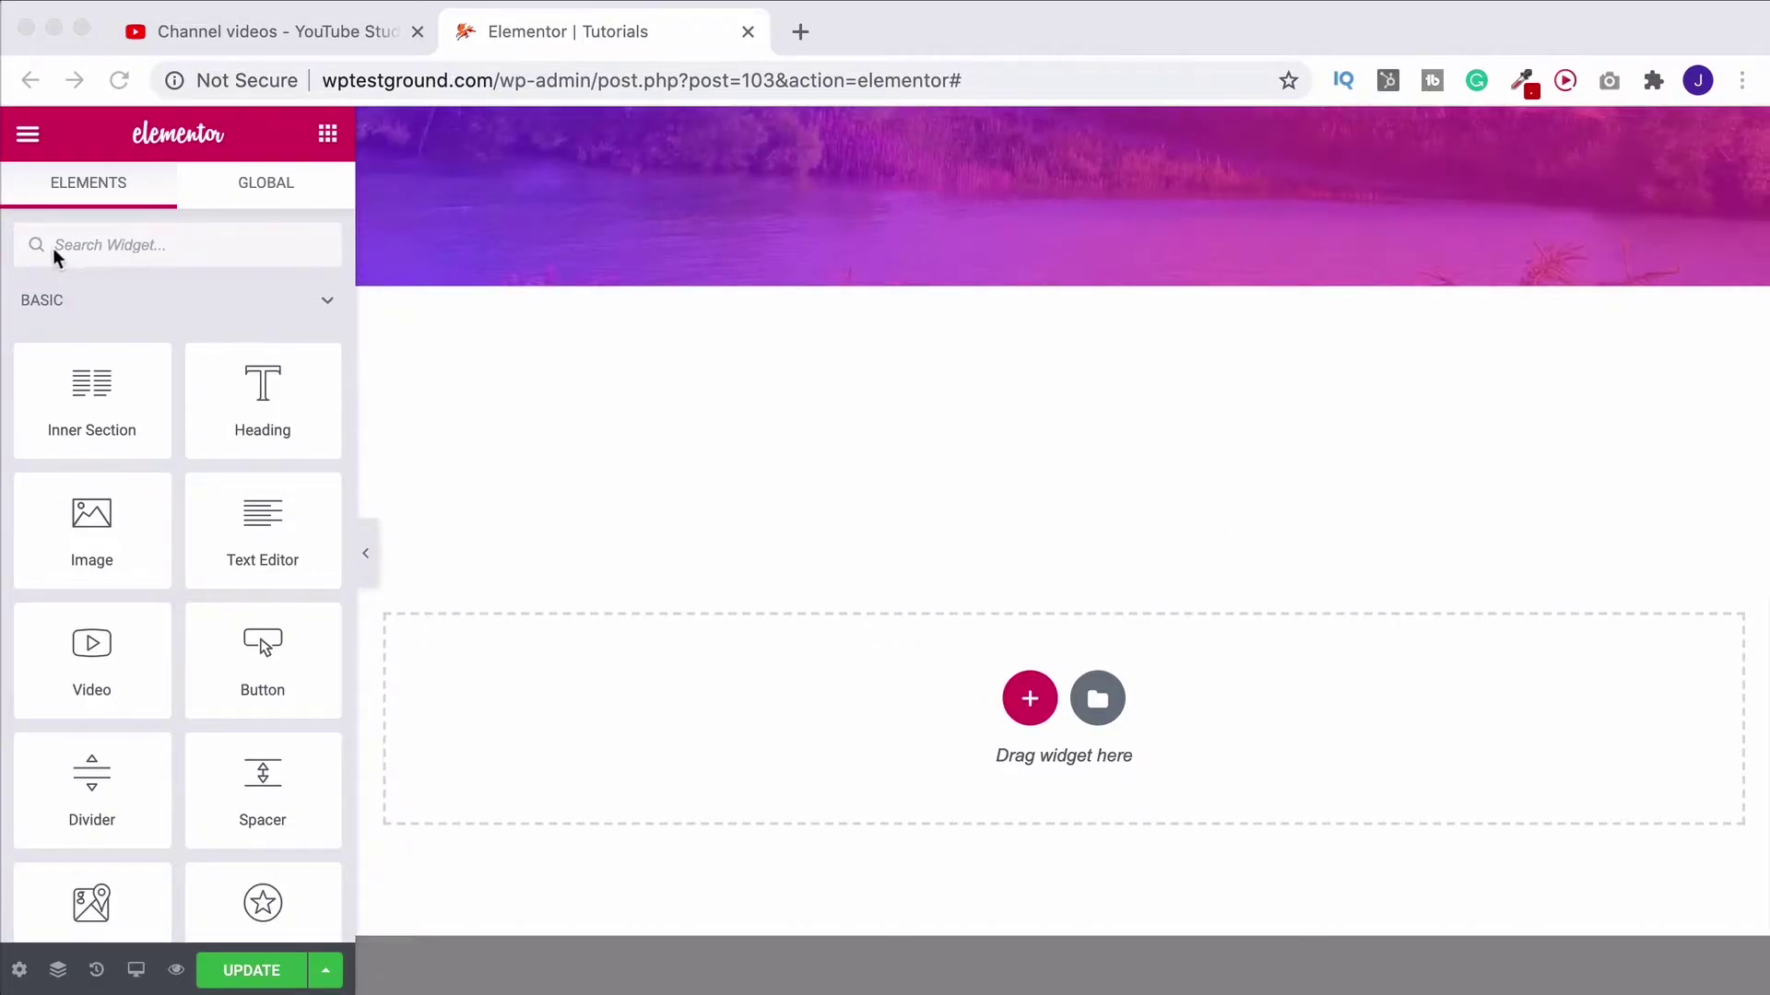
click(93, 247)
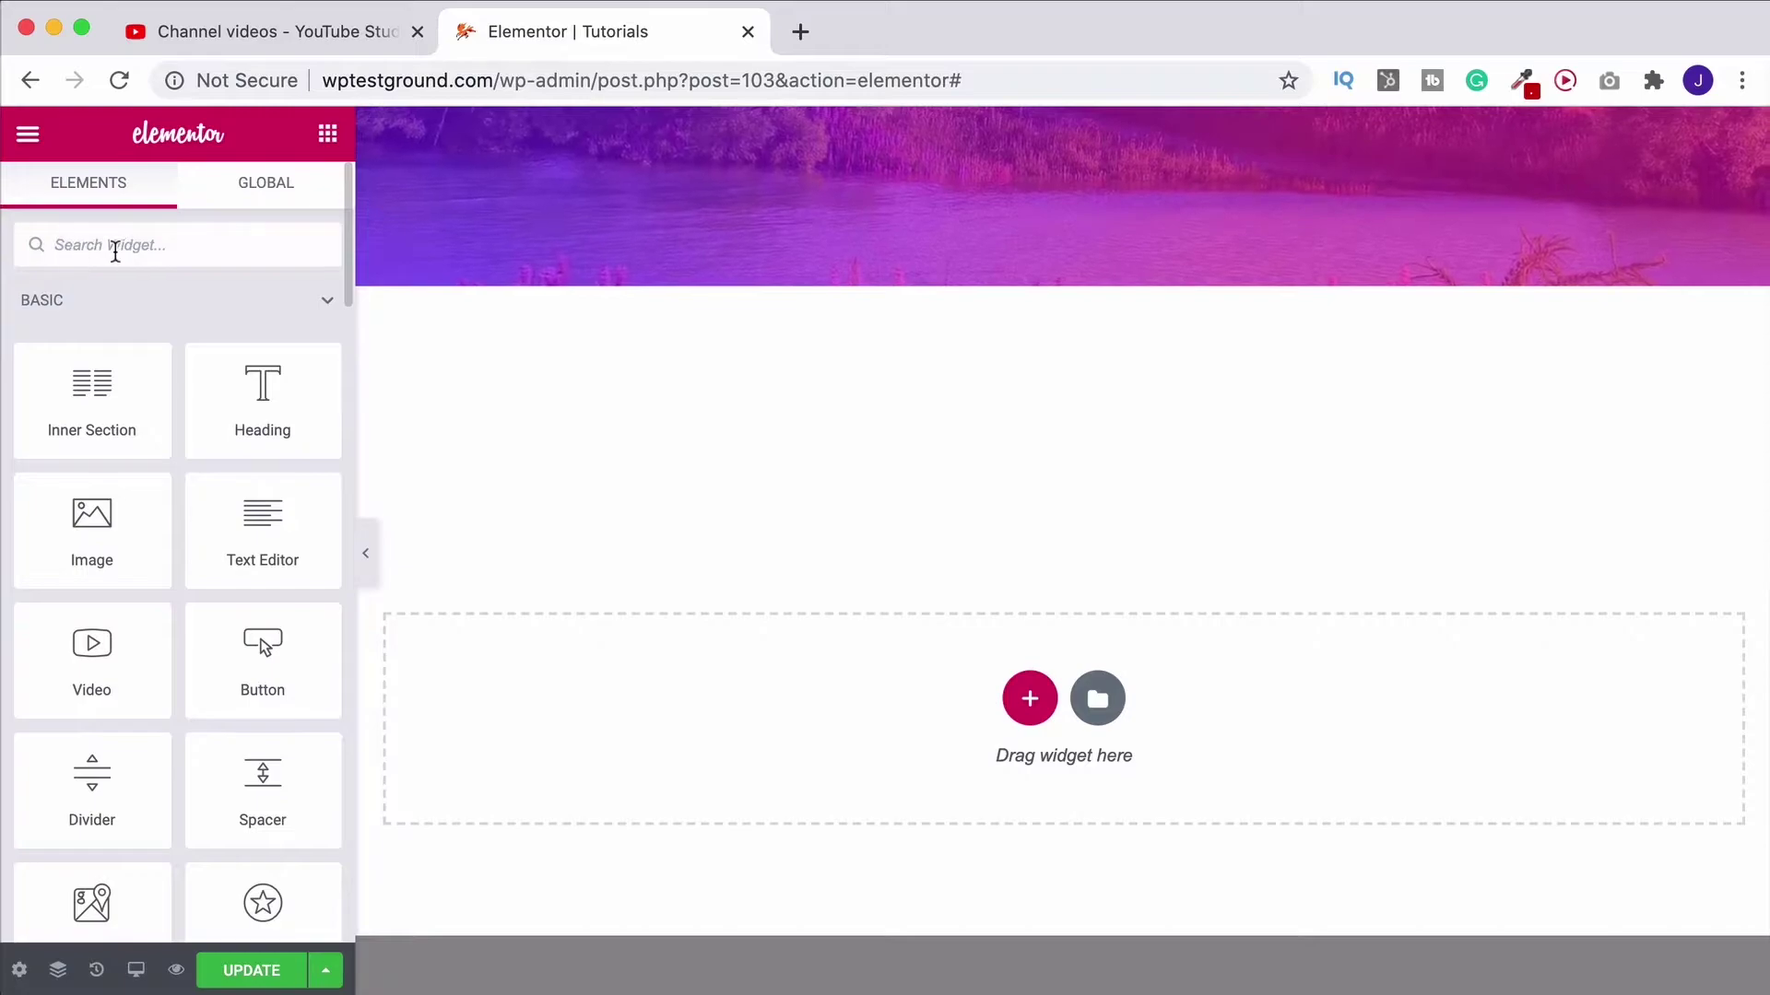
click(119, 299)
click(118, 371)
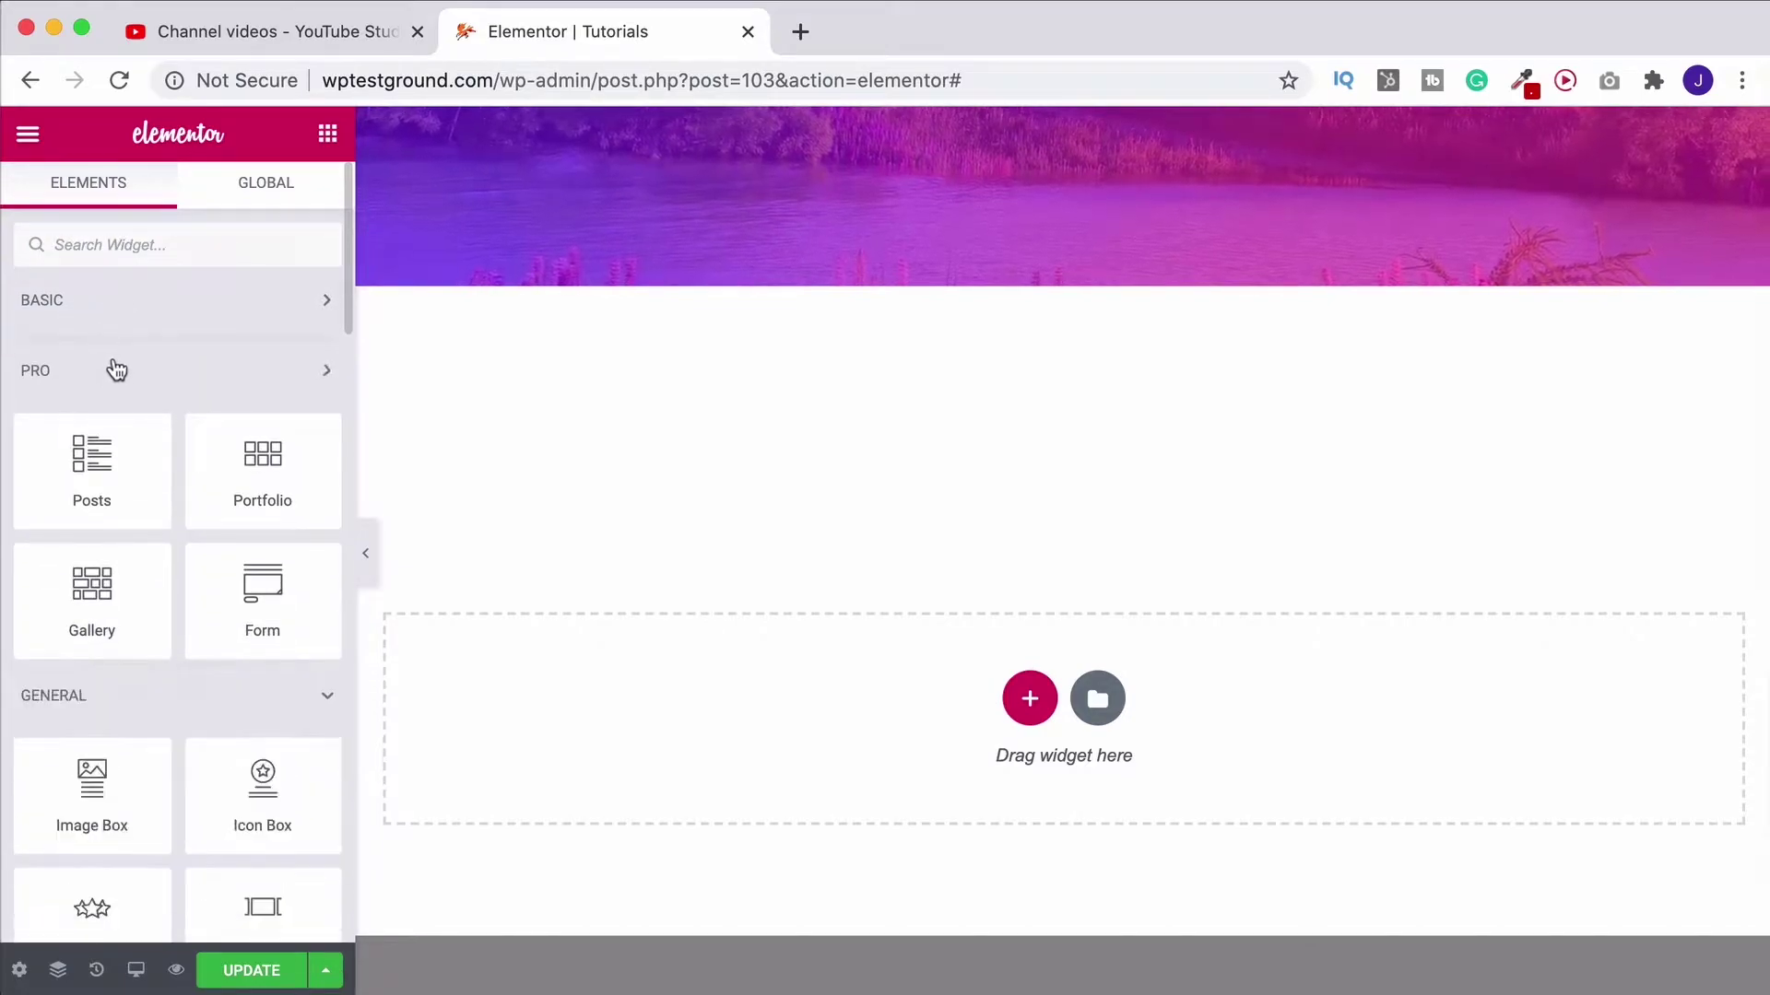
scroll(107, 600, down, 2)
scroll(106, 593, down, 3)
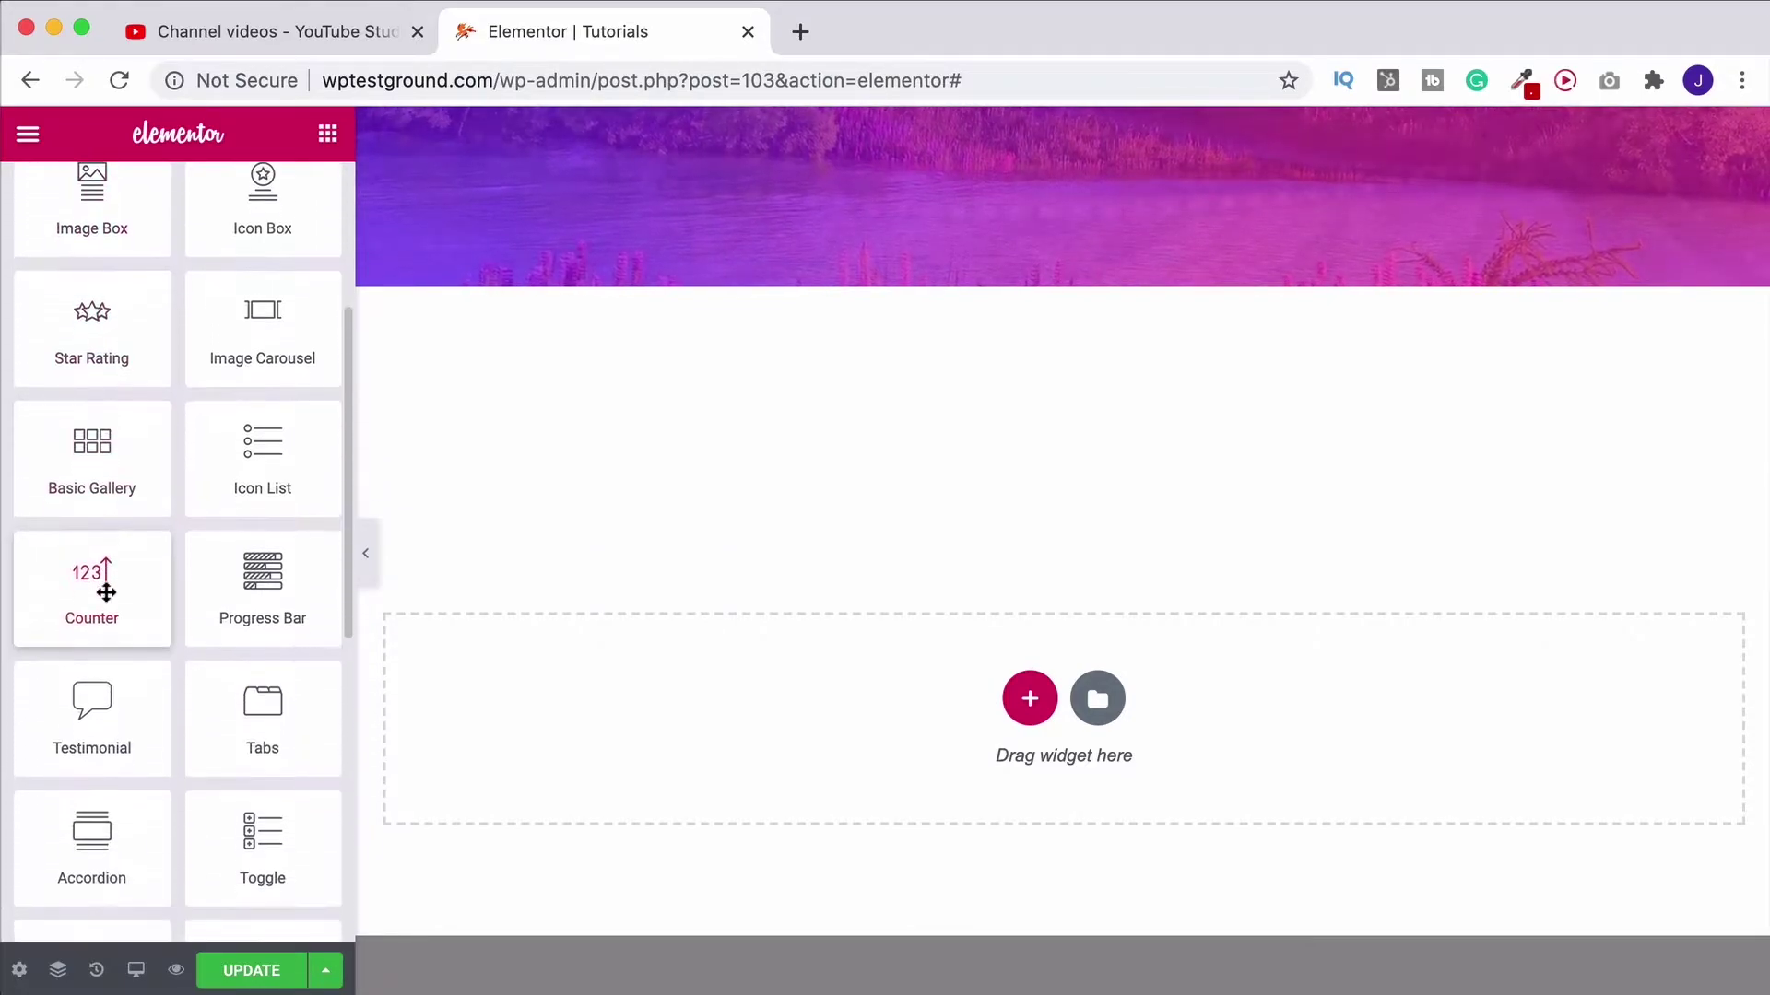
drag(107, 592, 952, 730)
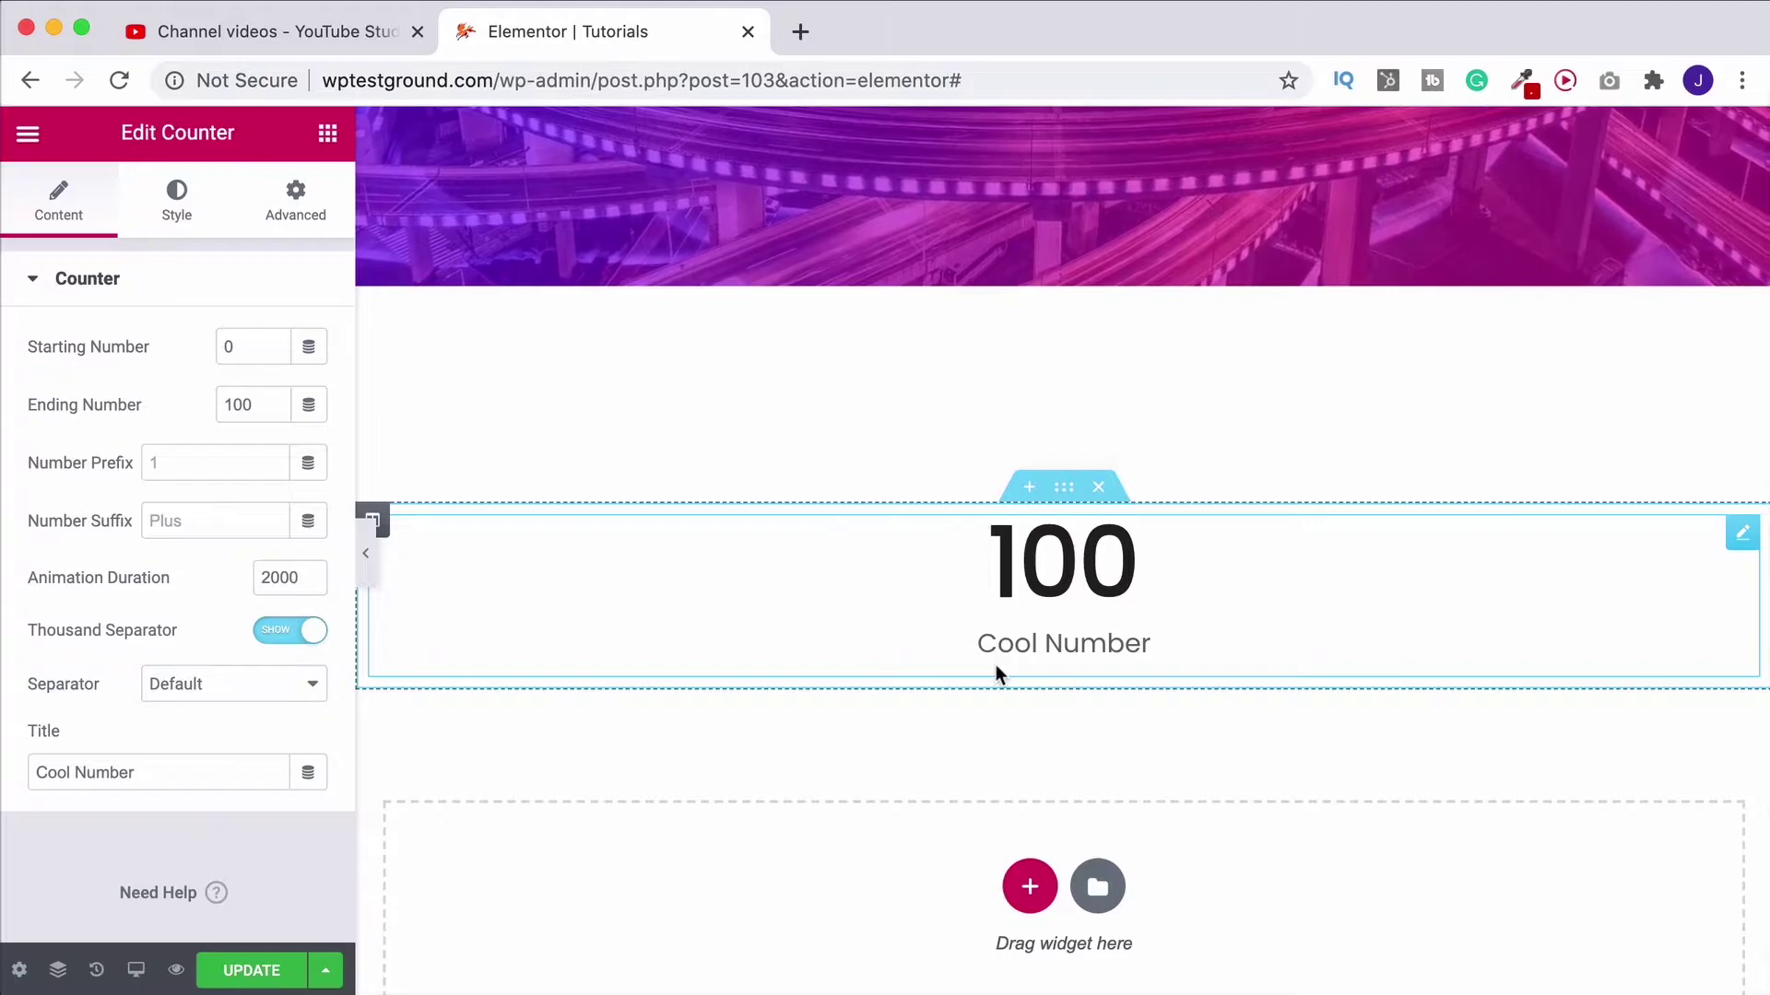
scroll(996, 666, down, 3)
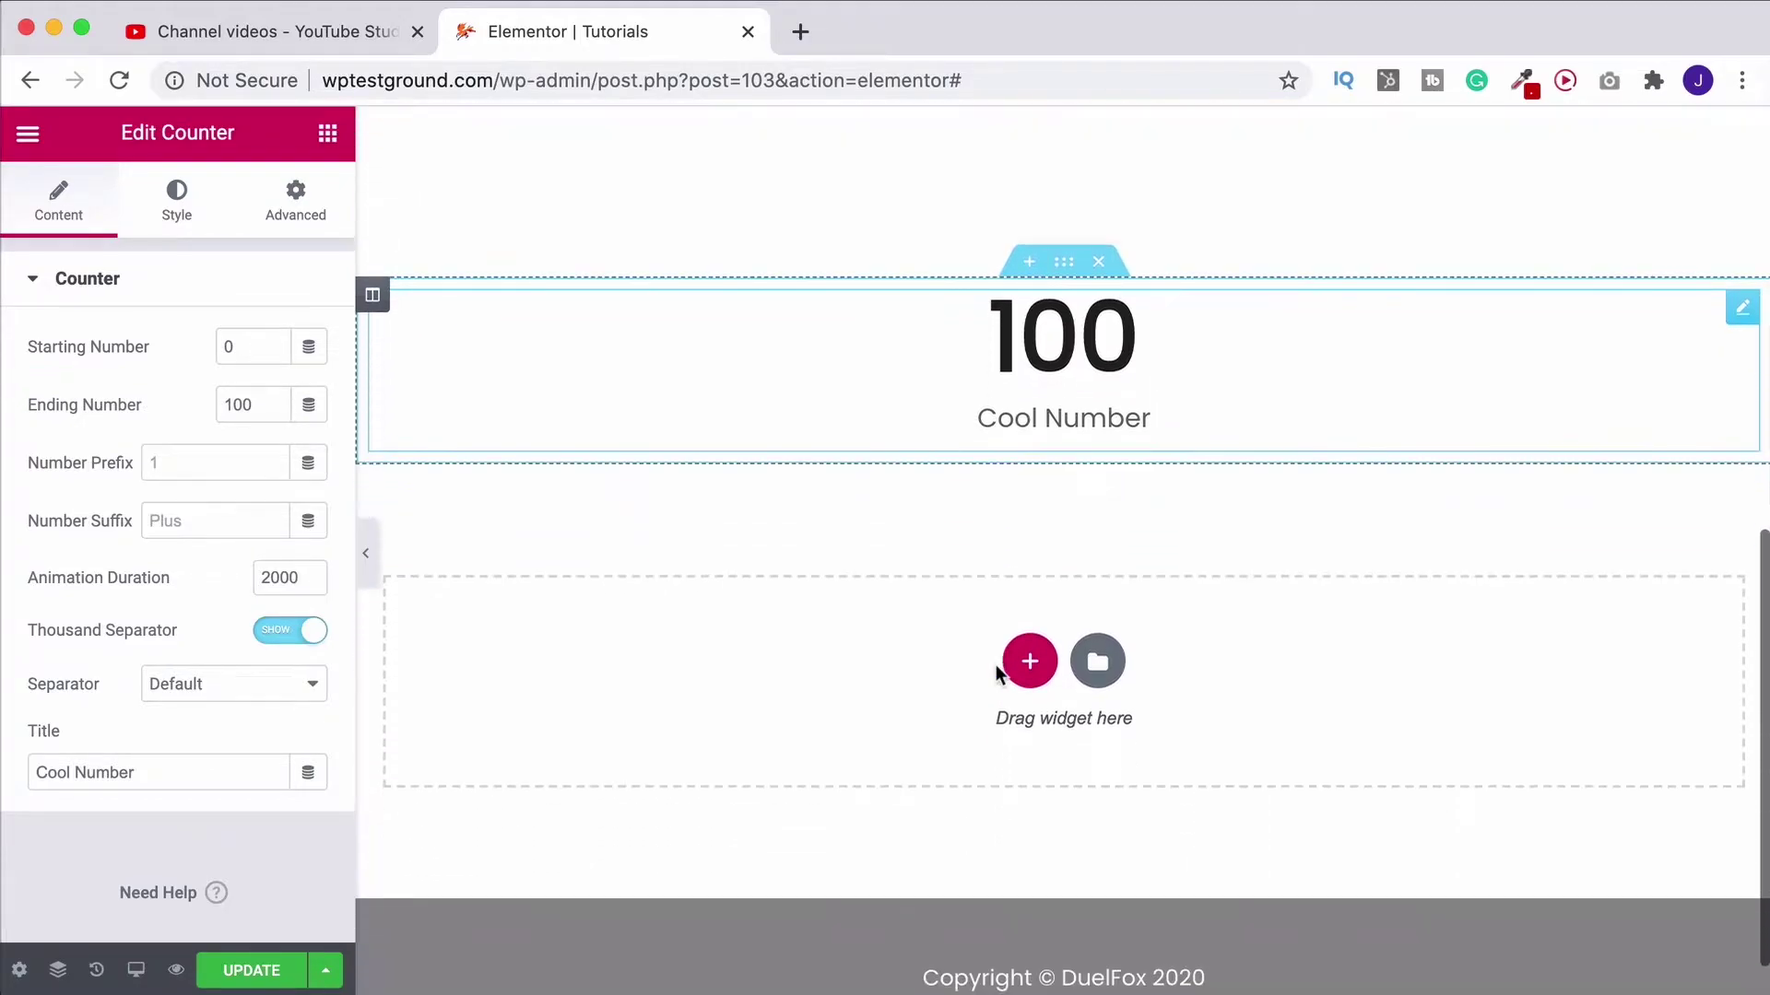
scroll(998, 673, up, 1)
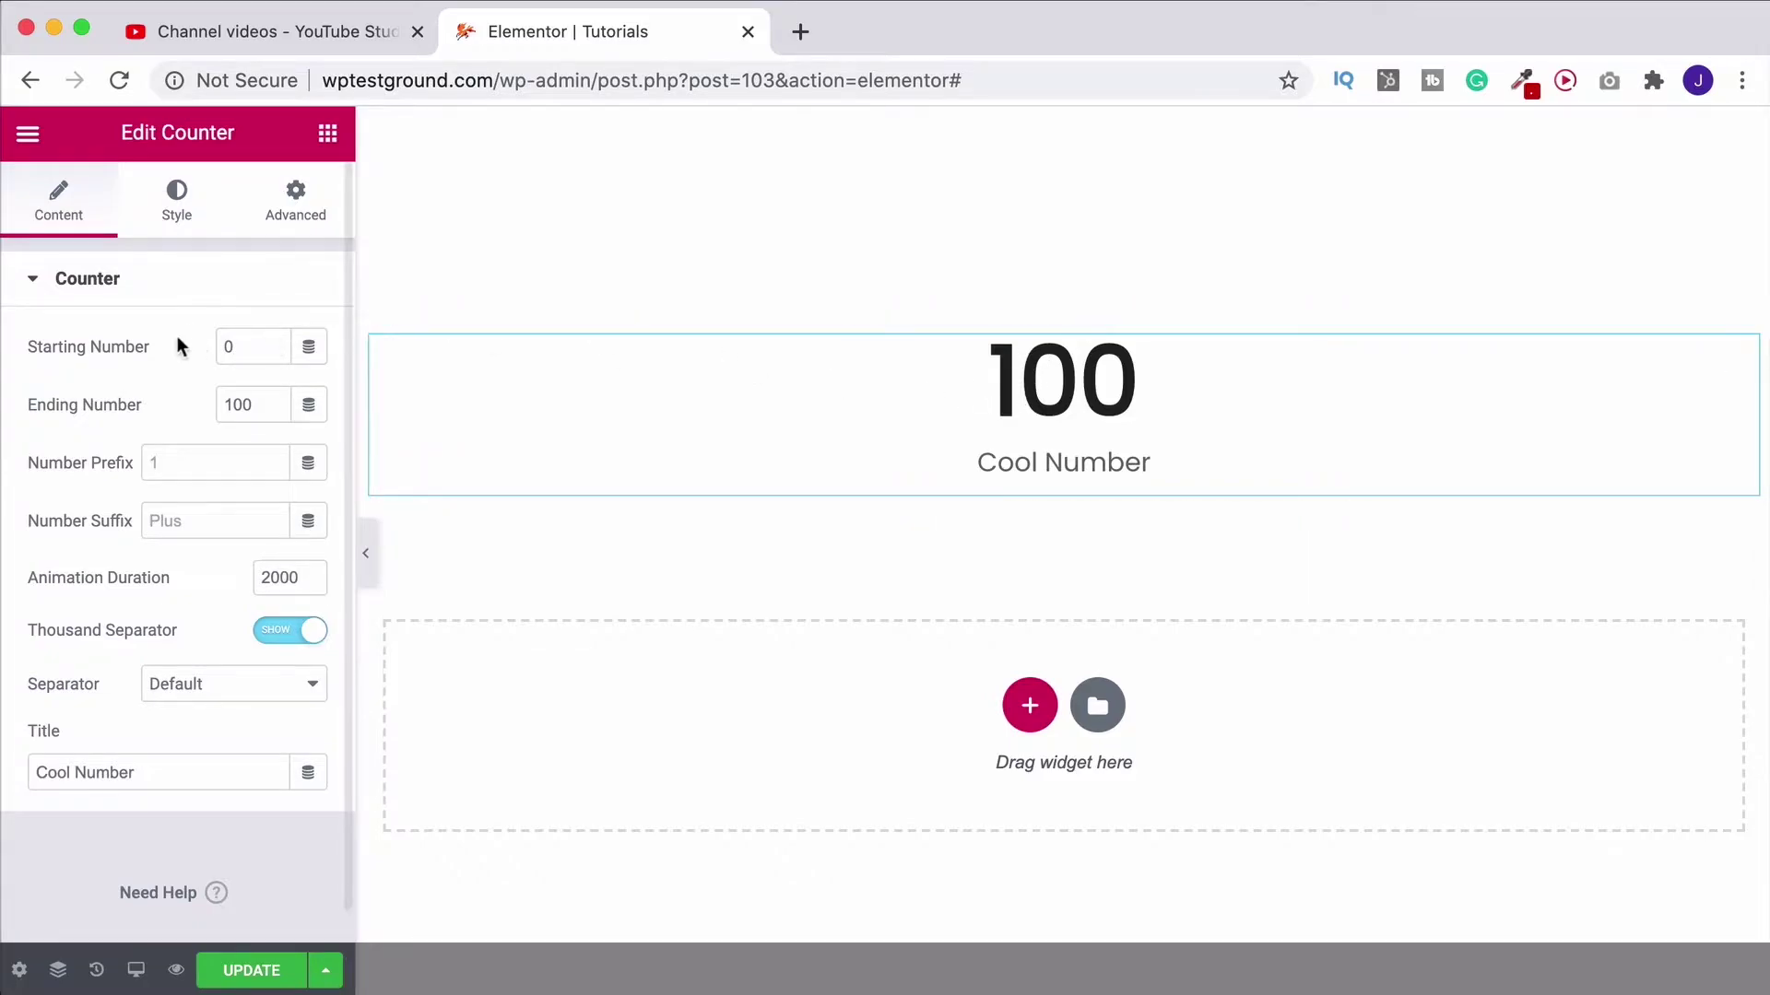
double_click(235, 339)
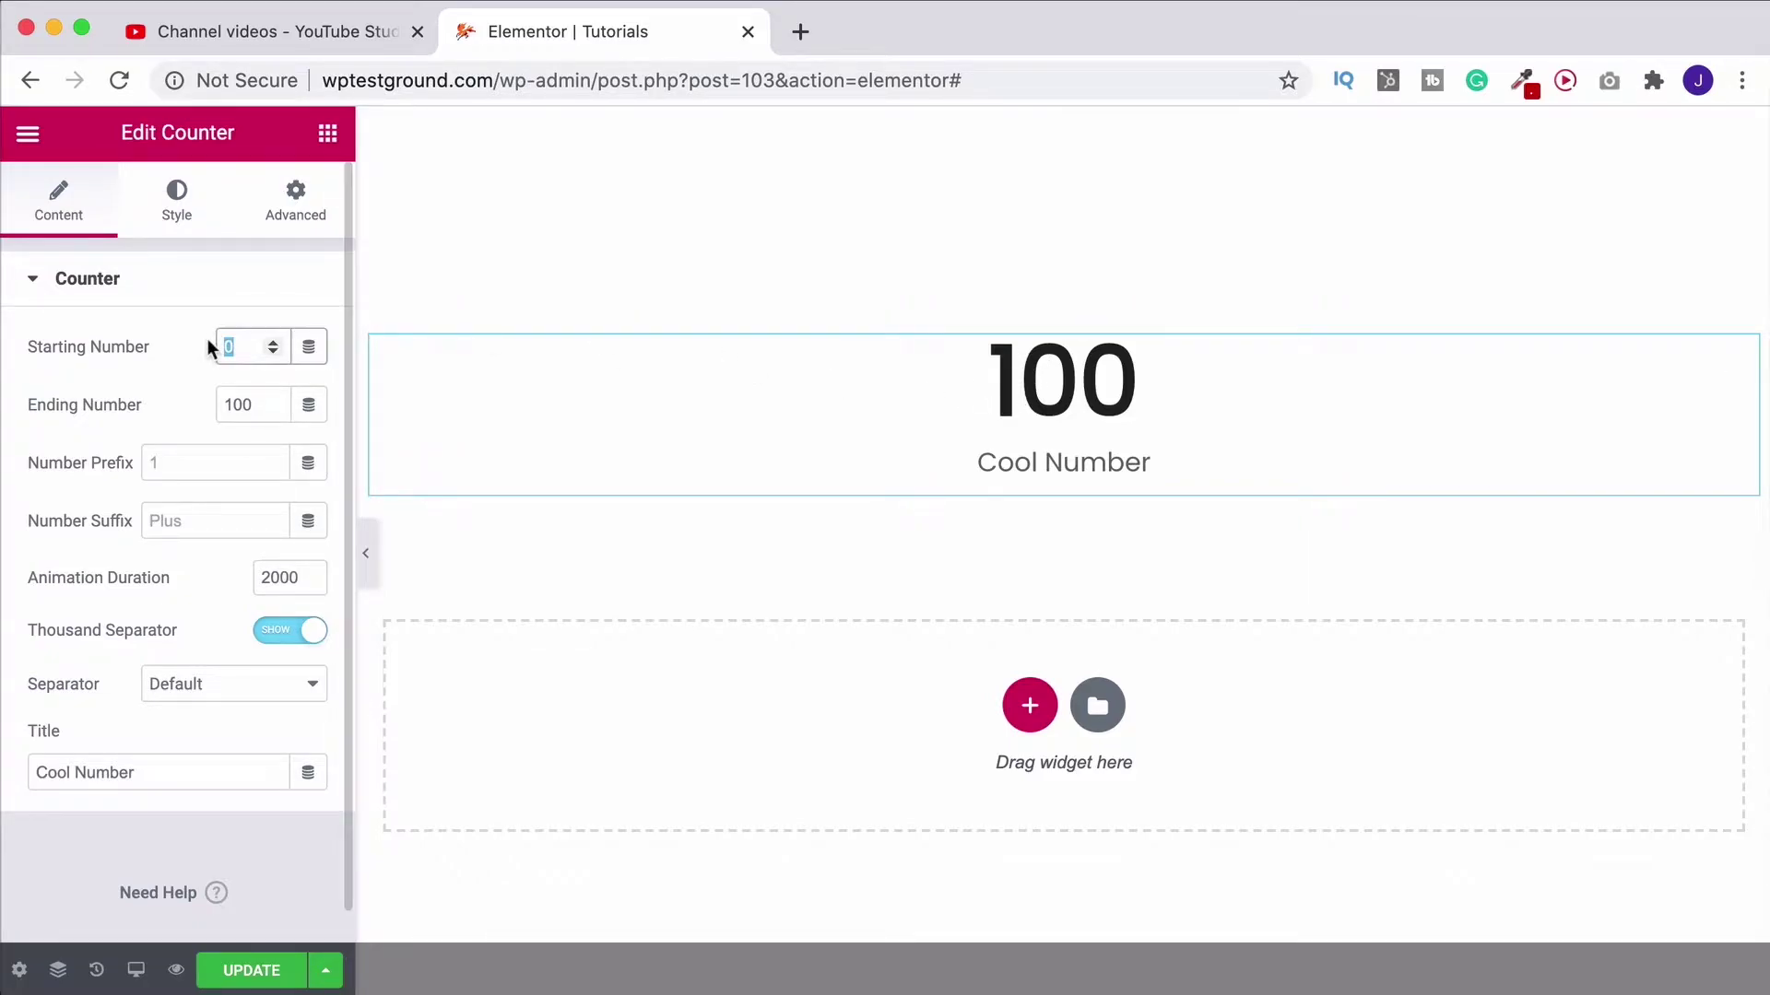
text(10)
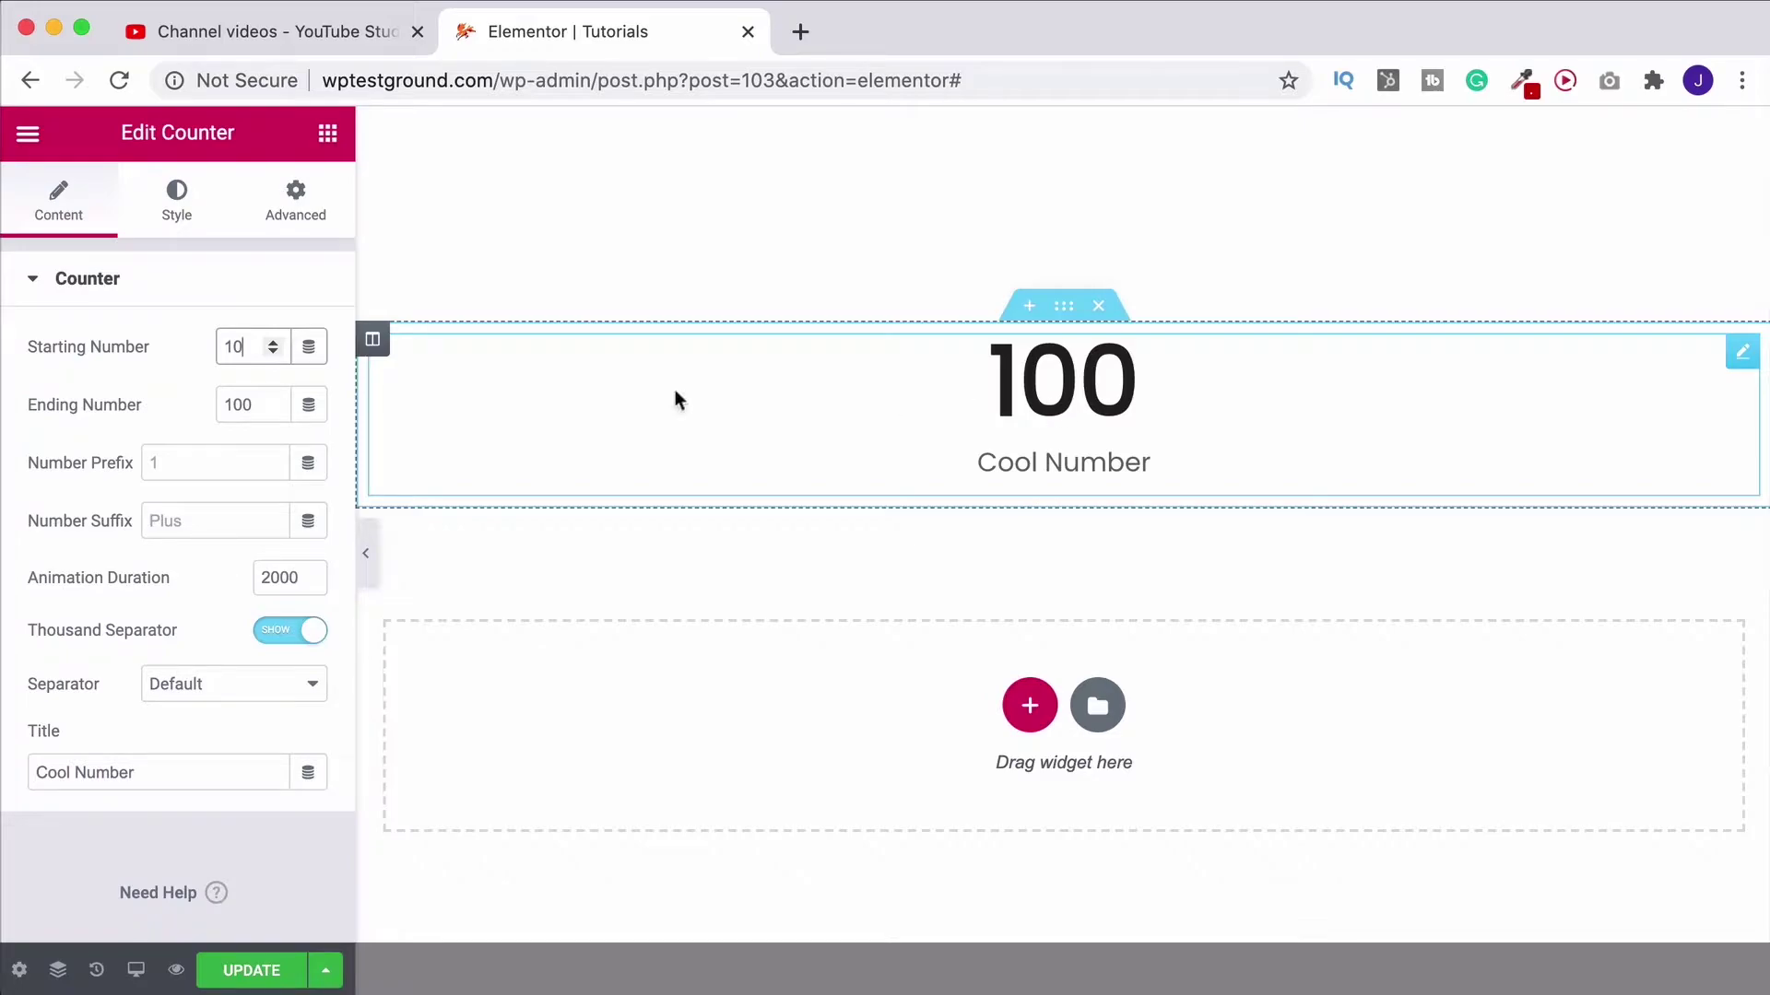
click(249, 399)
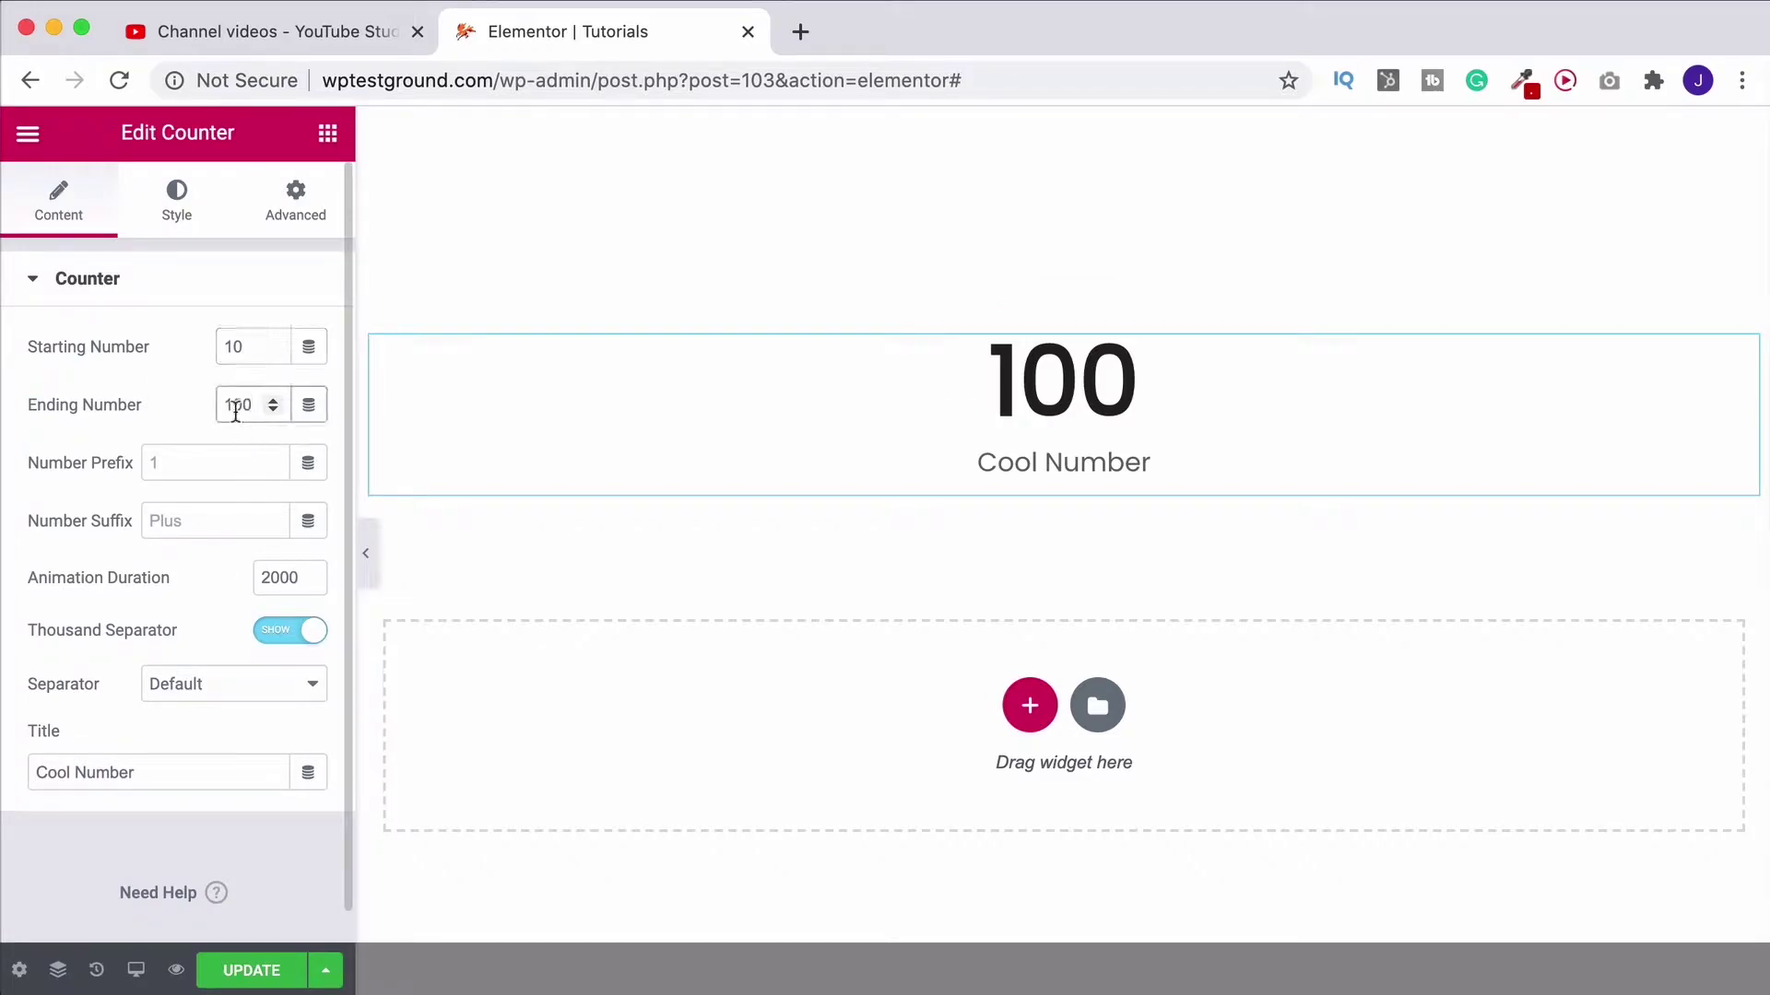
text(2)
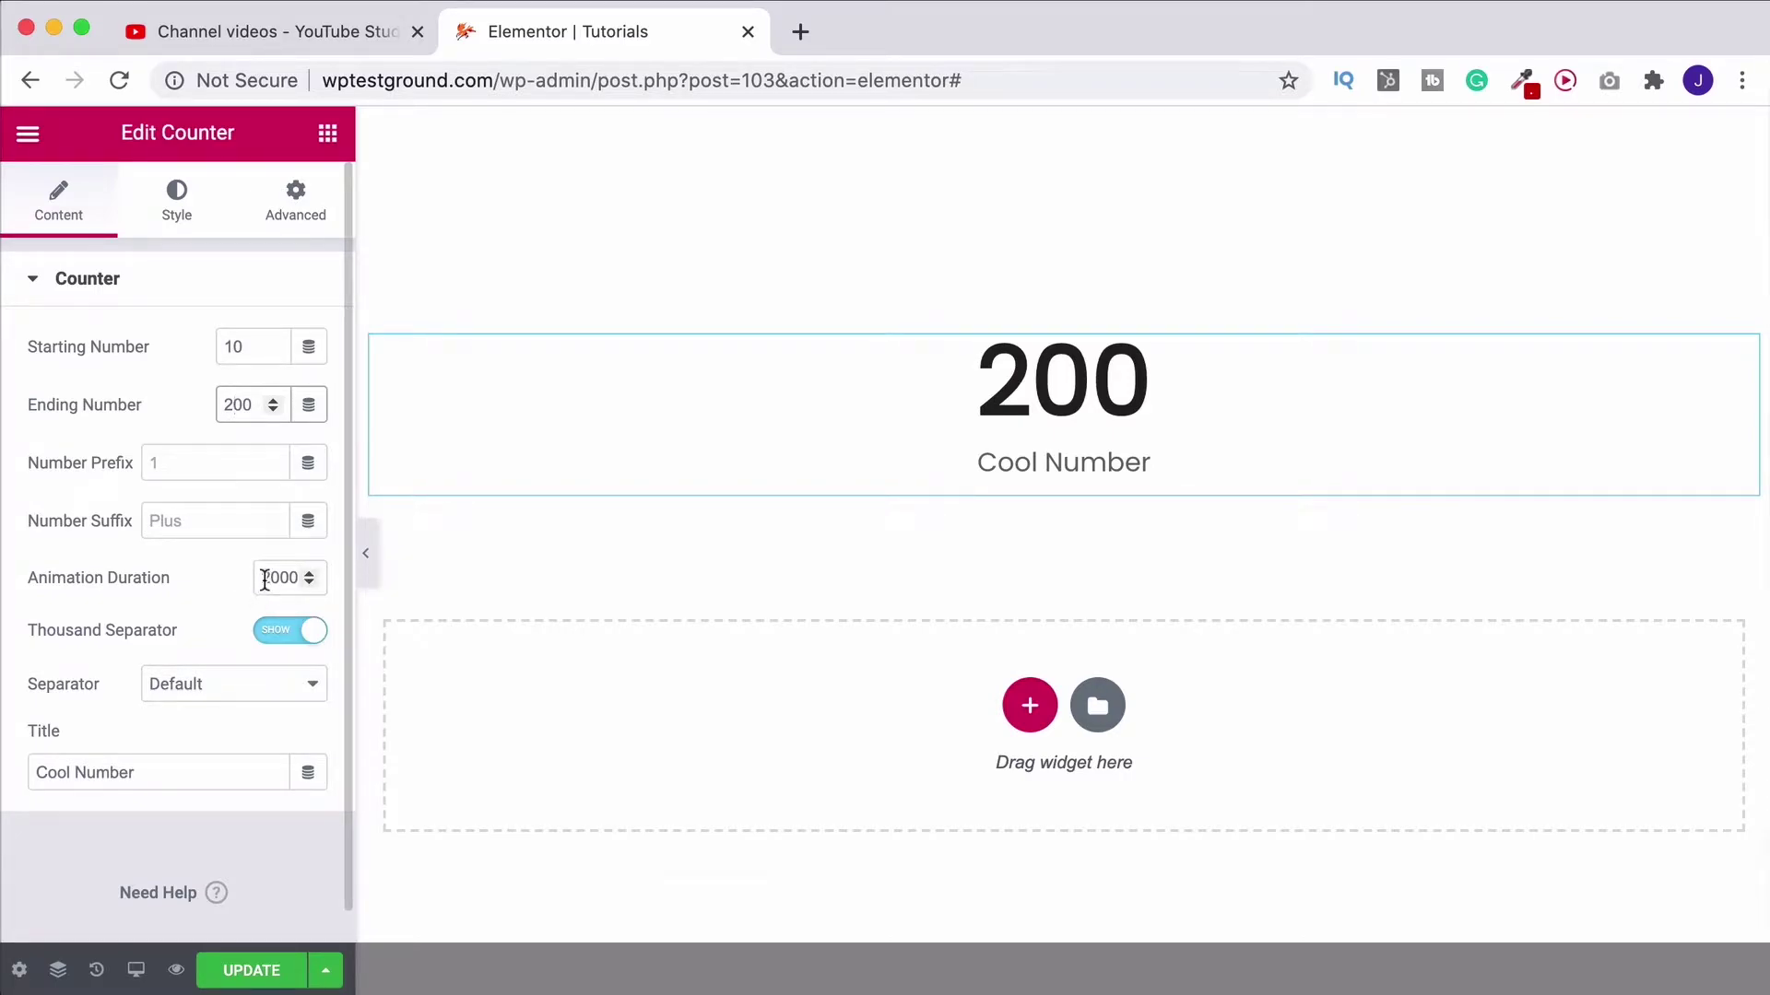
click(264, 579)
text(5)
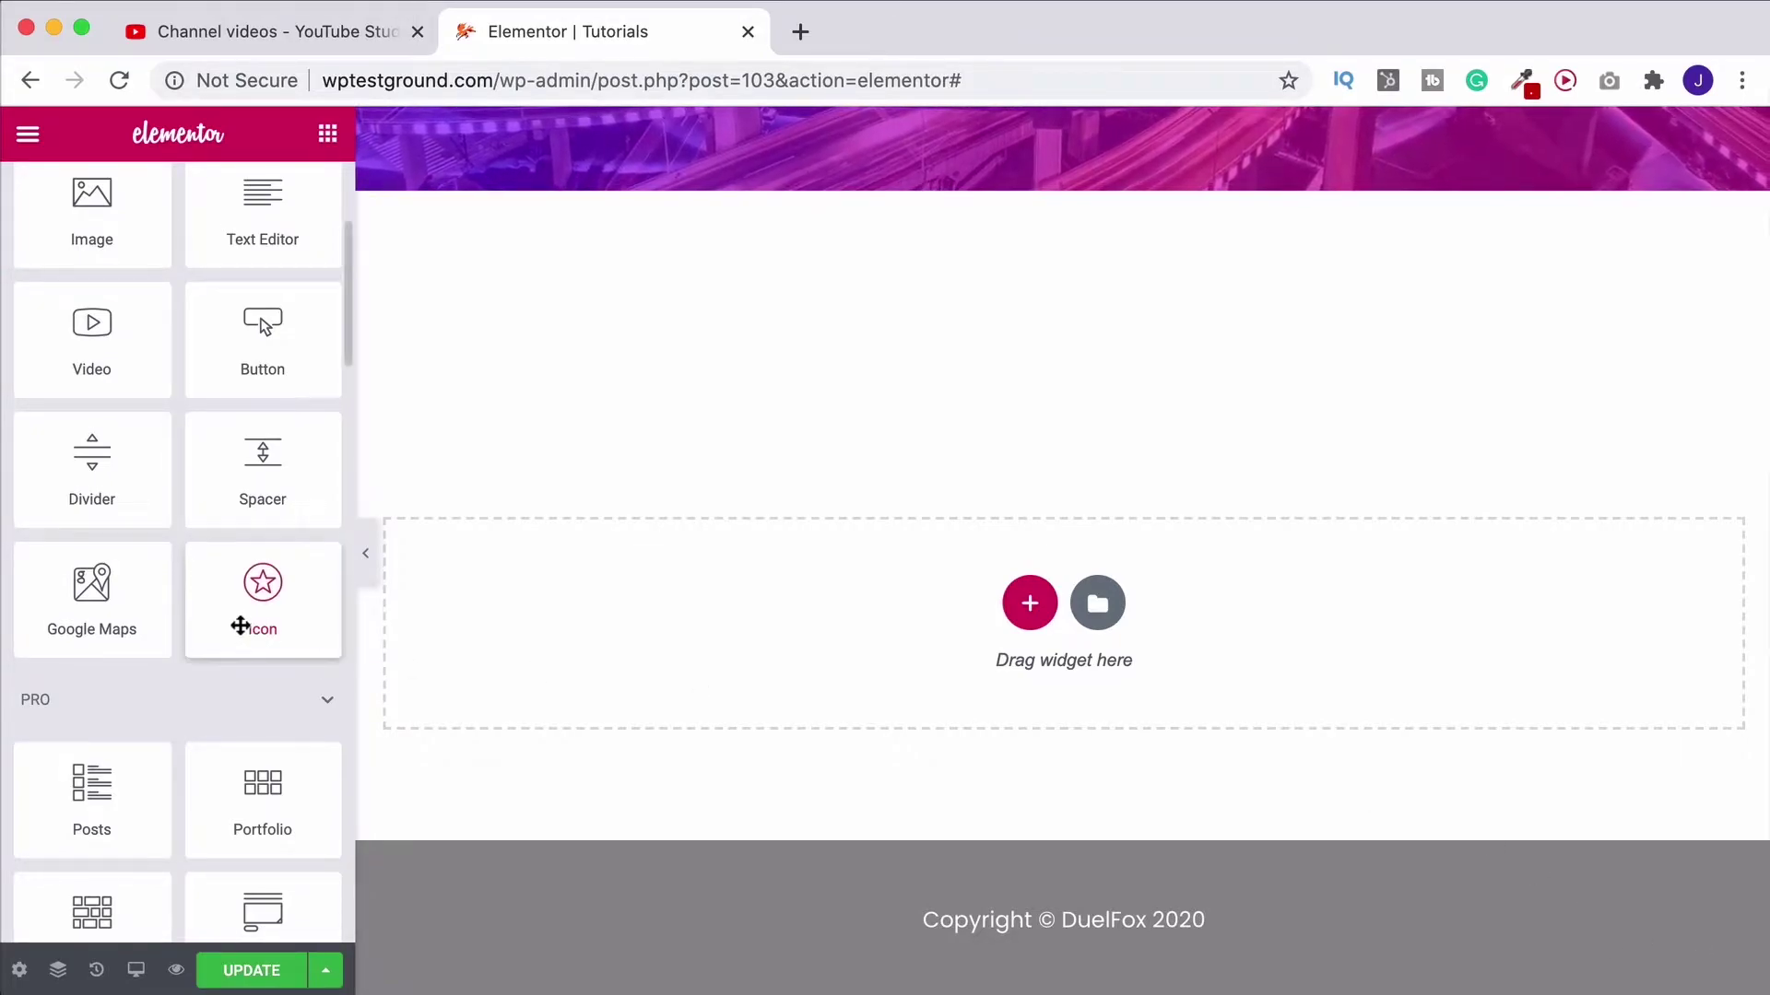
scroll(239, 624, down, 3)
scroll(240, 624, down, 3)
scroll(240, 624, down, 3)
scroll(238, 624, down, 3)
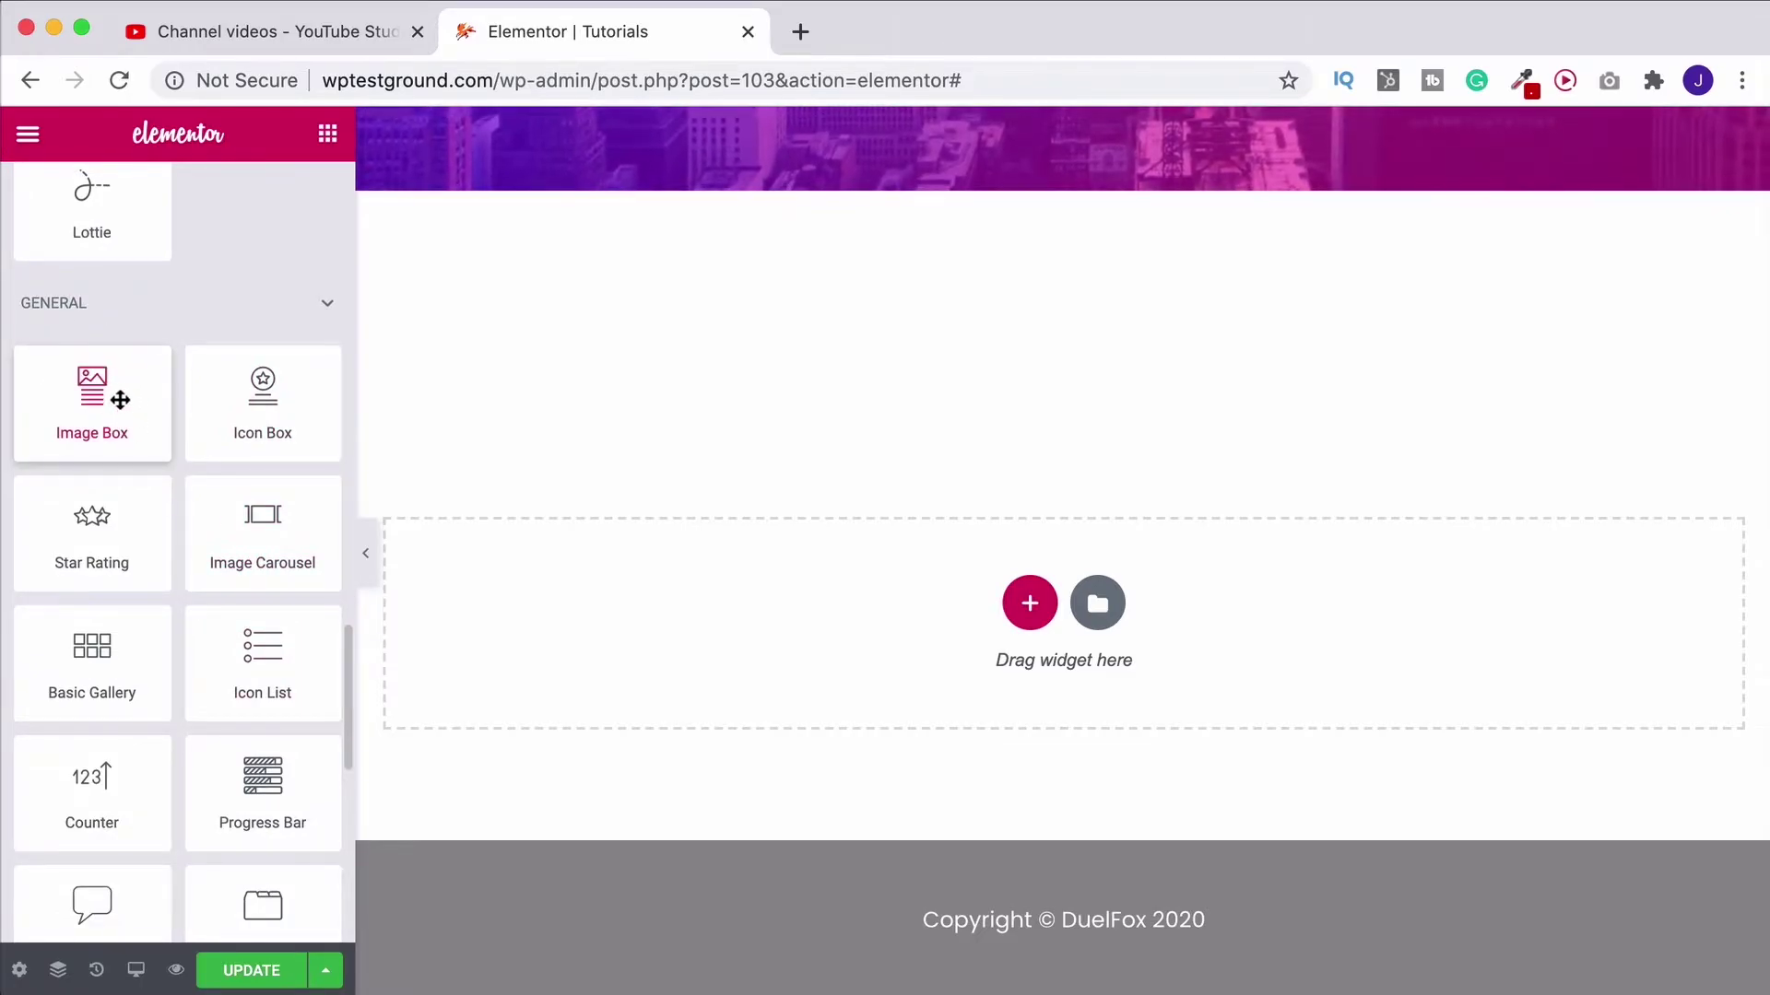
scroll(117, 394, up, 15)
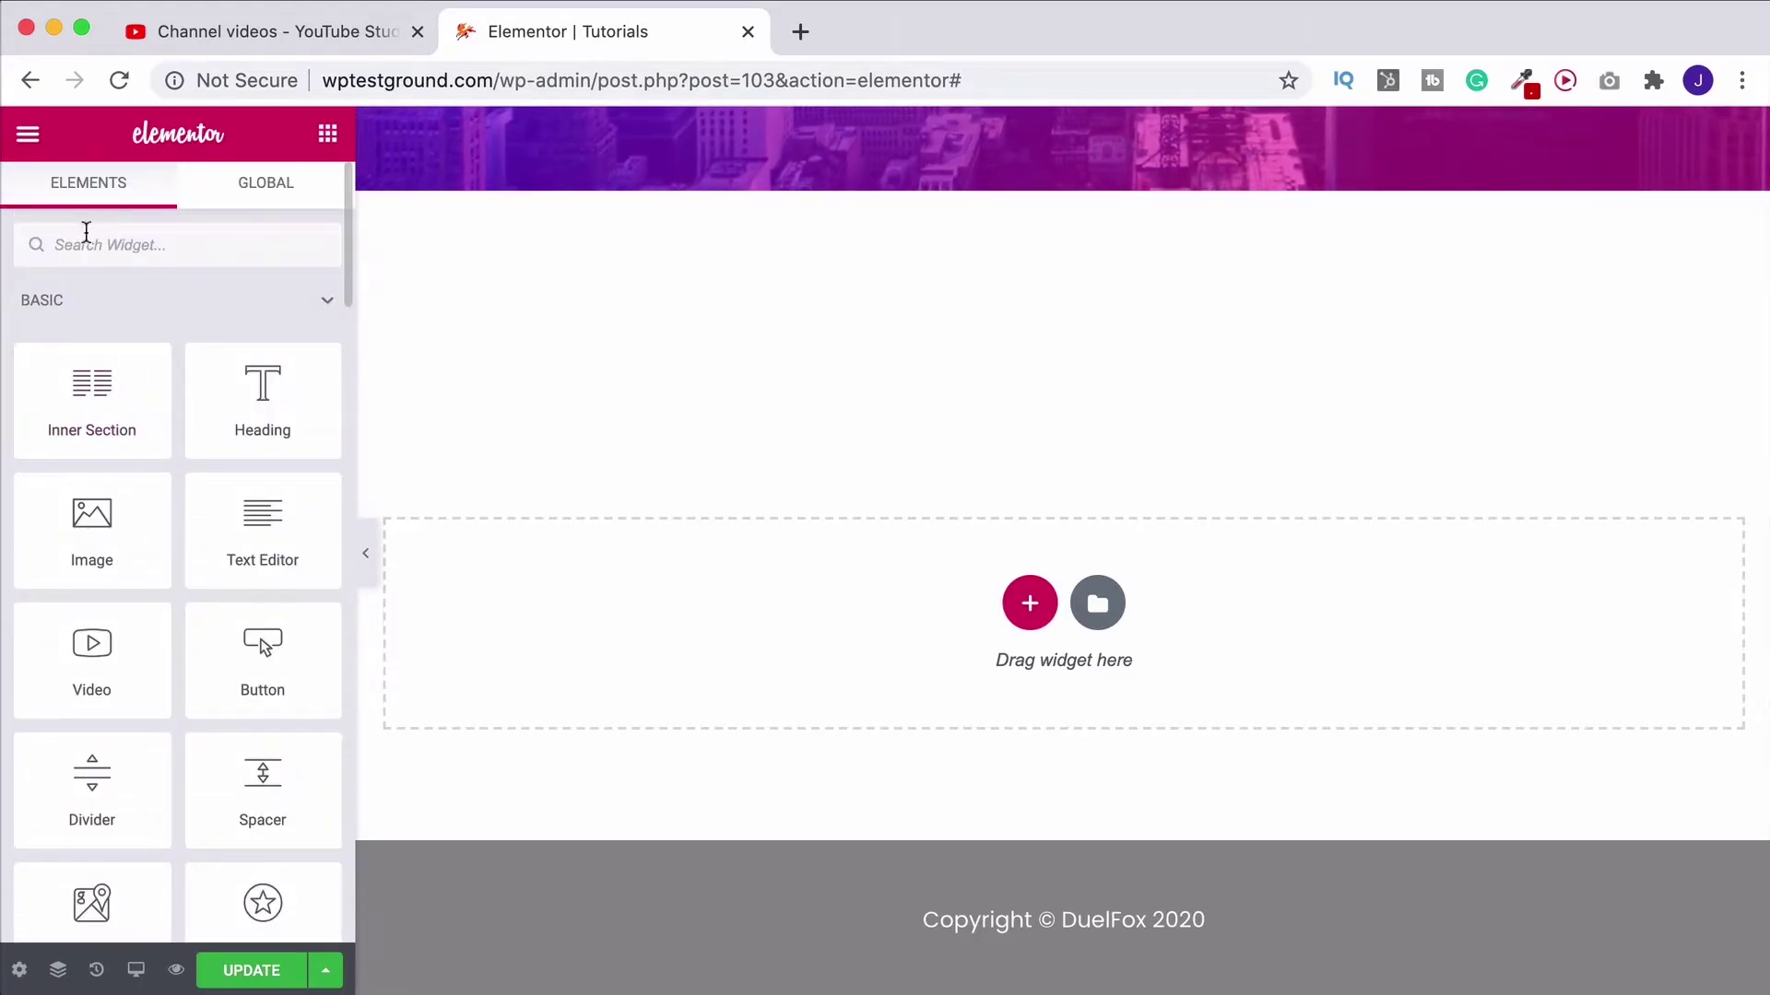
text(coun)
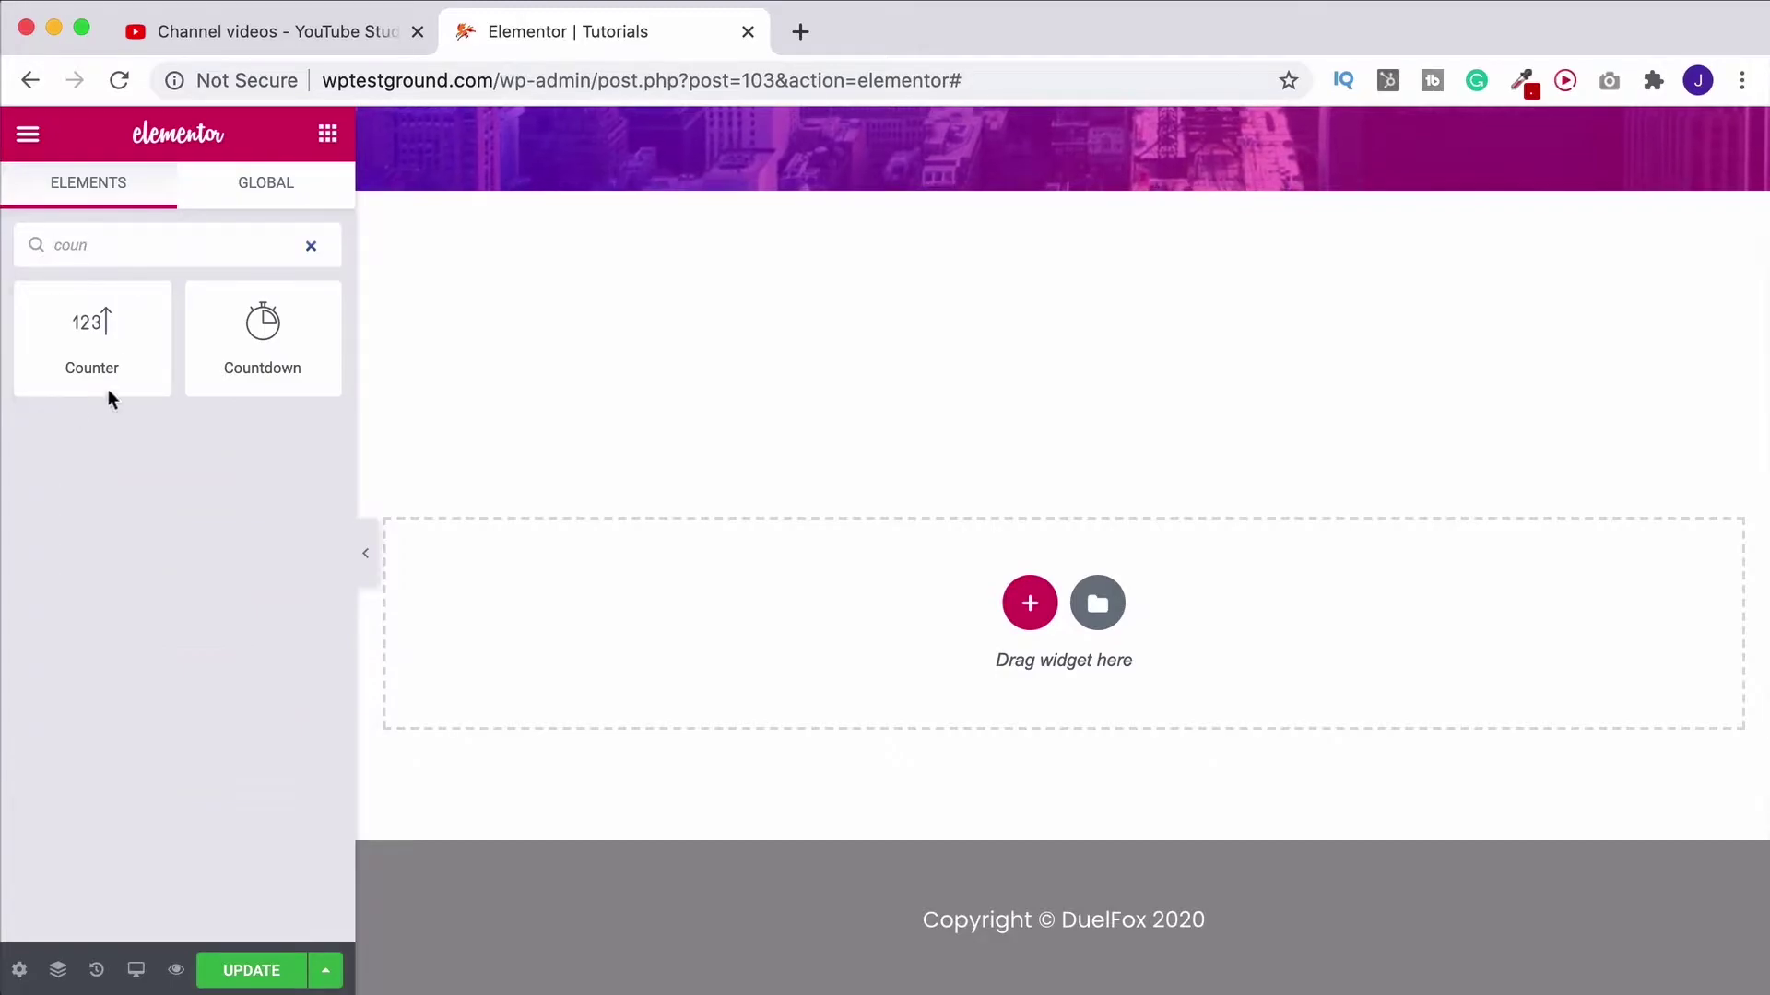
Step: Add a Counter to the empty section, counting 50 to 250 with duration 5000
drag(92, 342, 1096, 636)
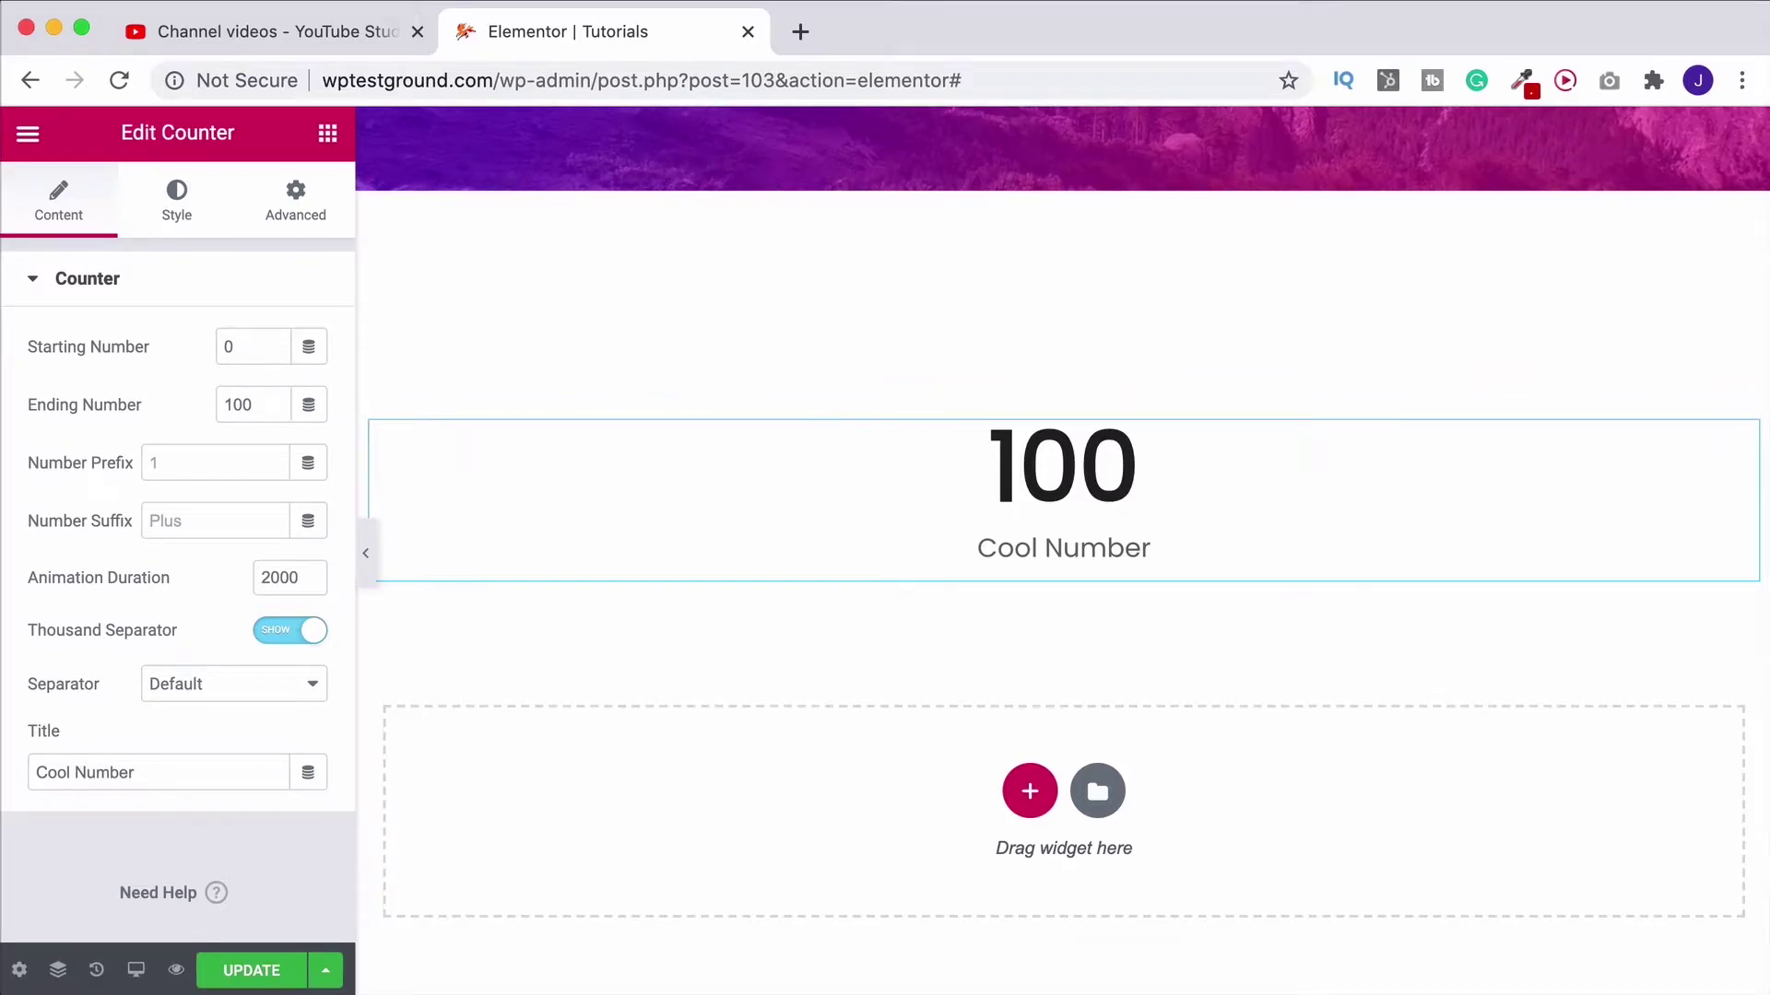
scroll(712, 344, down, 2)
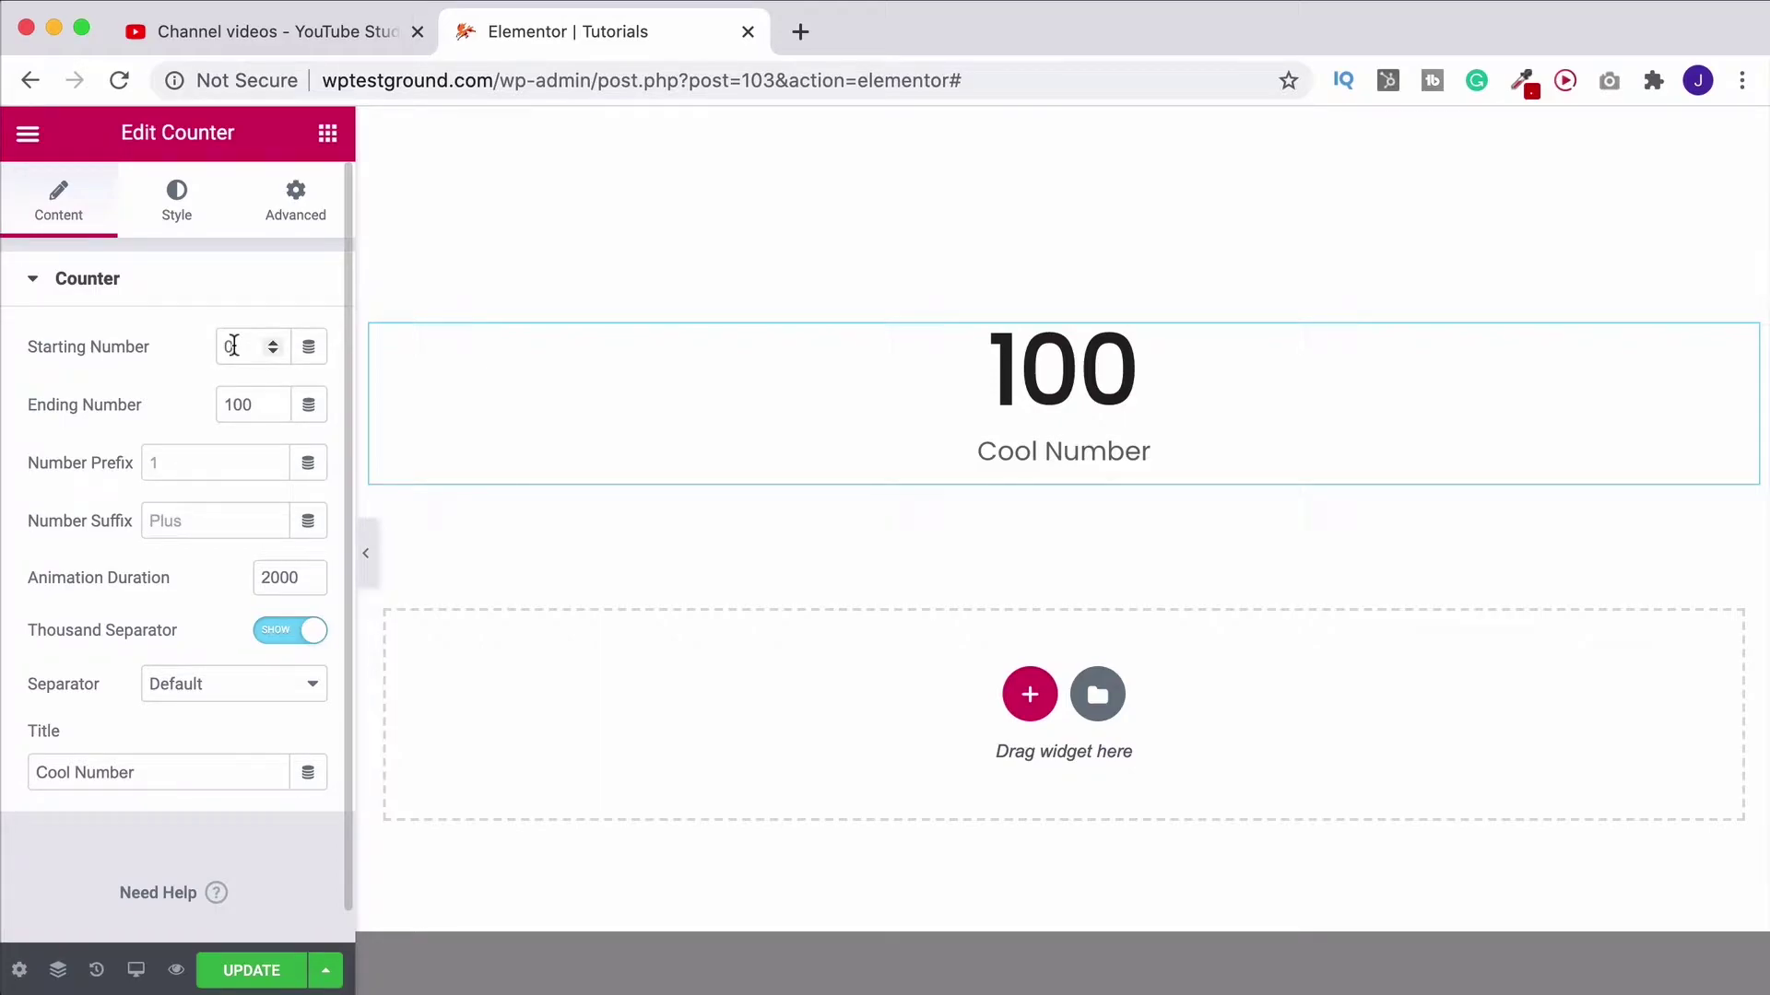
drag(230, 345, 213, 353)
text(50)
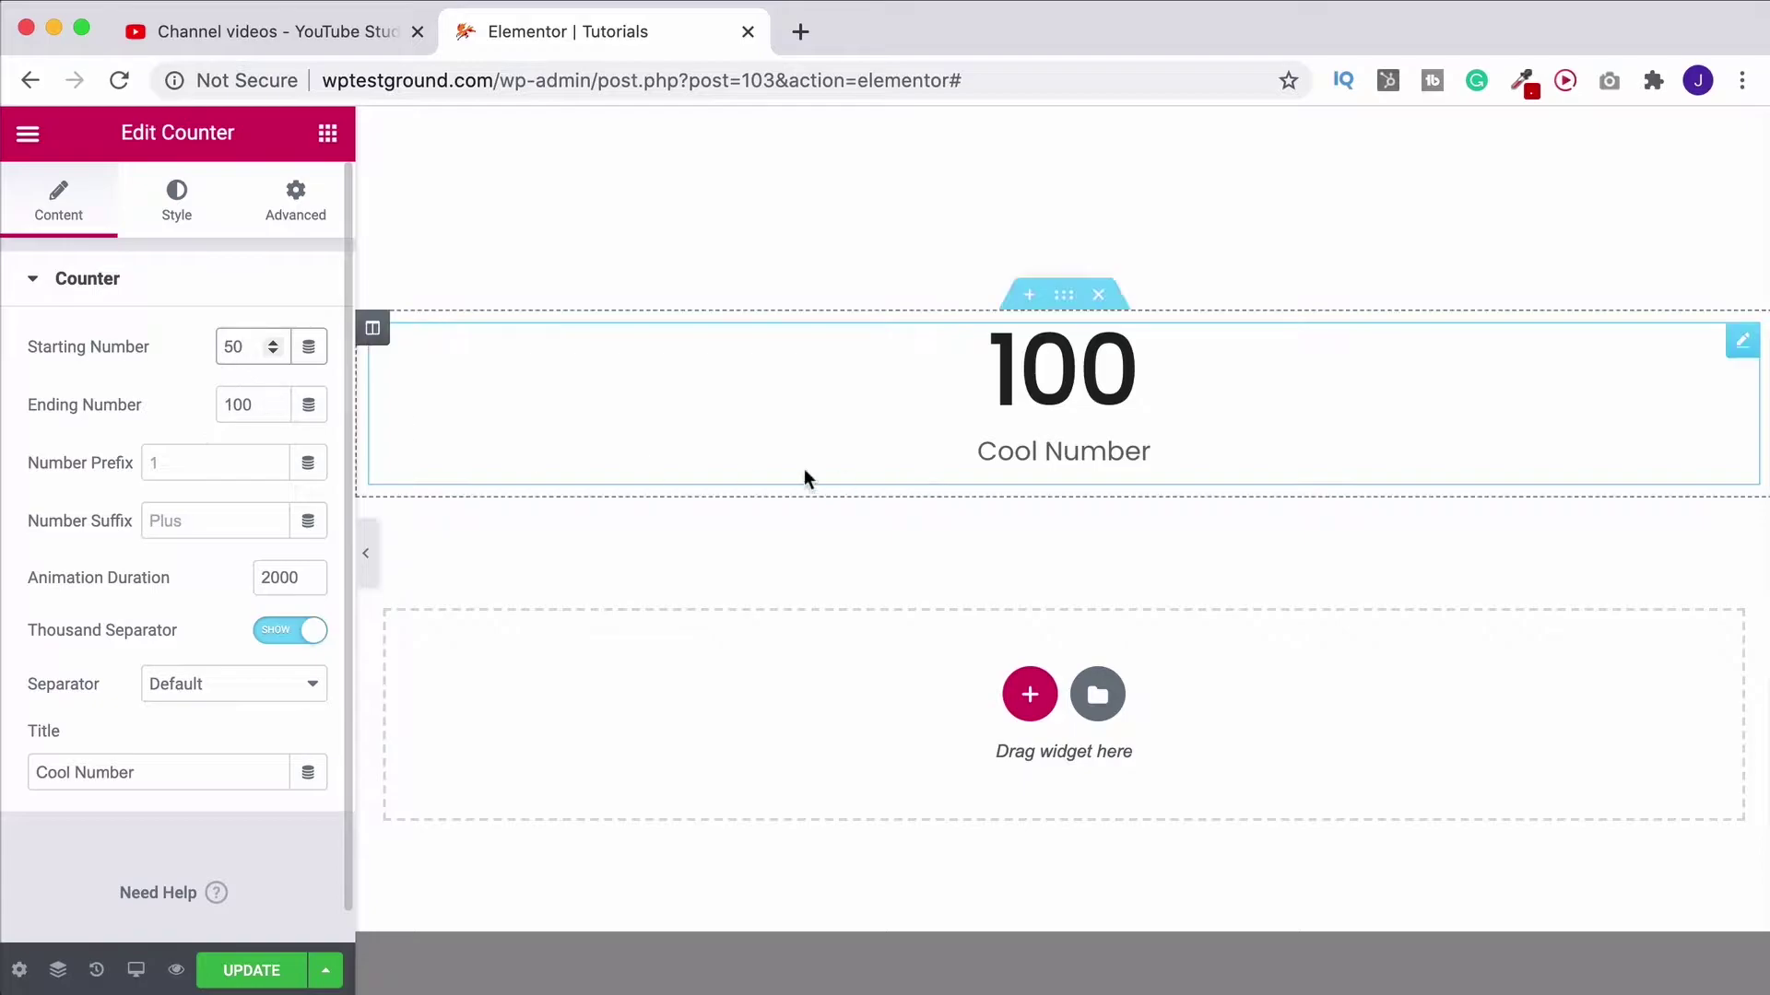
click(229, 403)
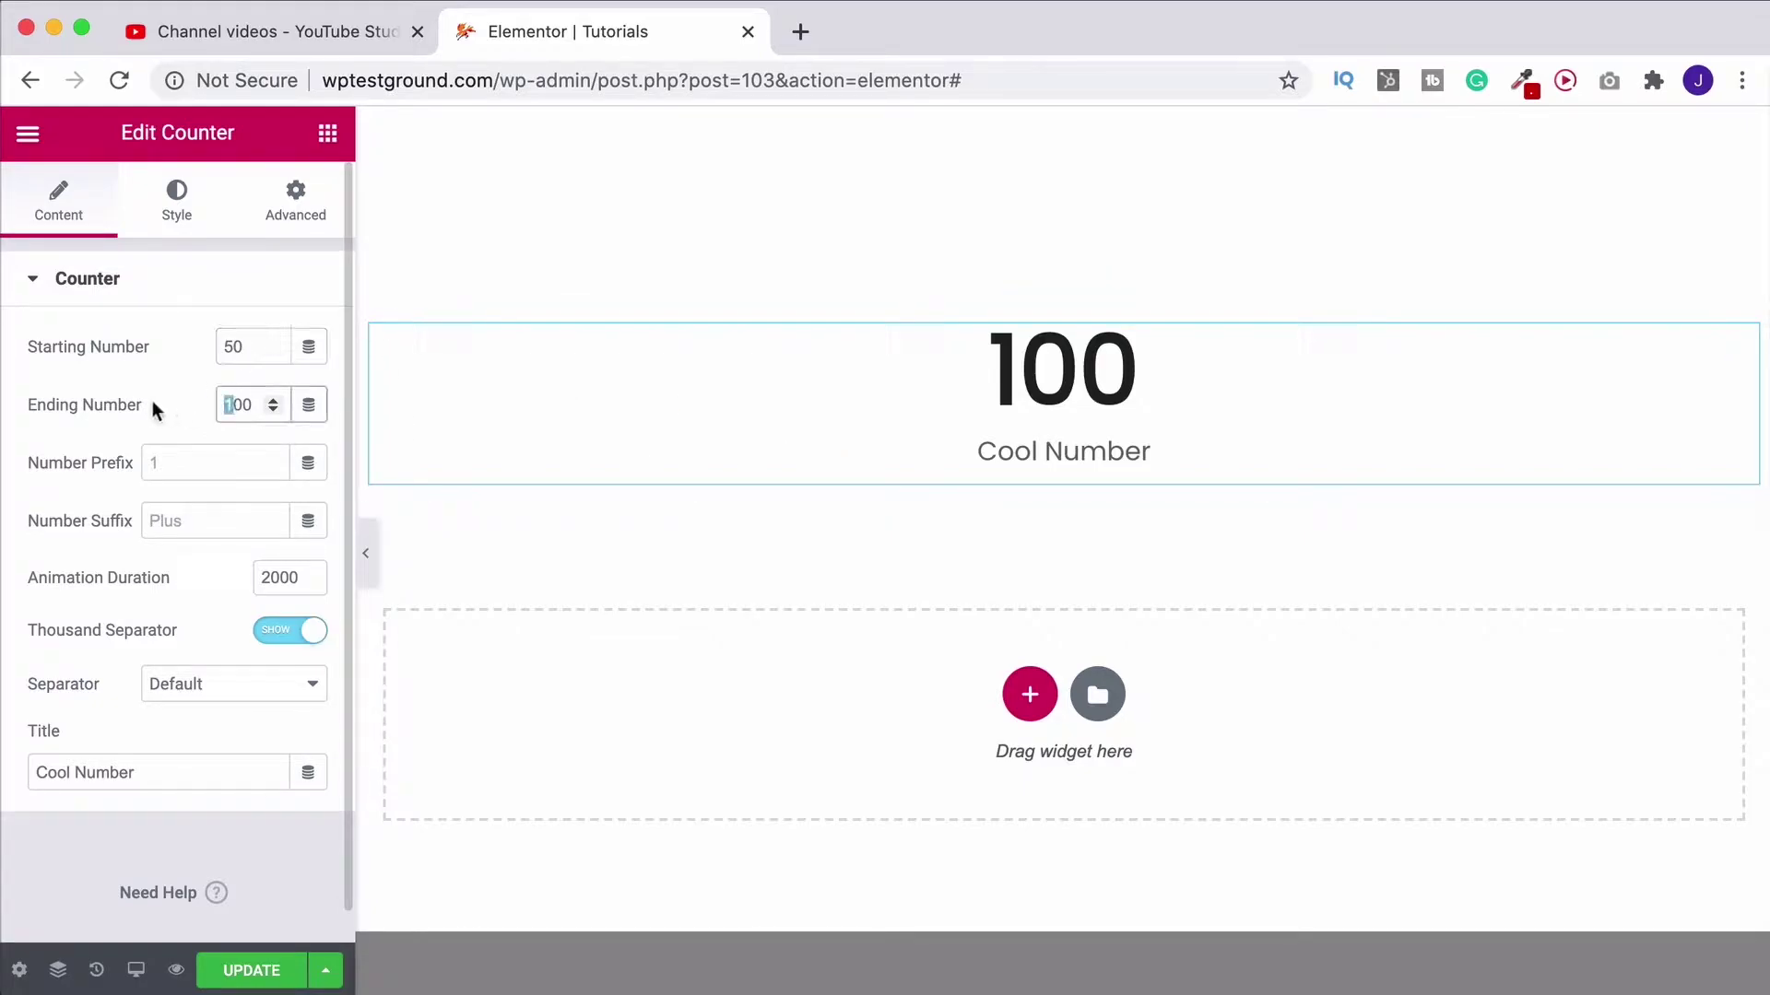
text(2)
key(Delete)
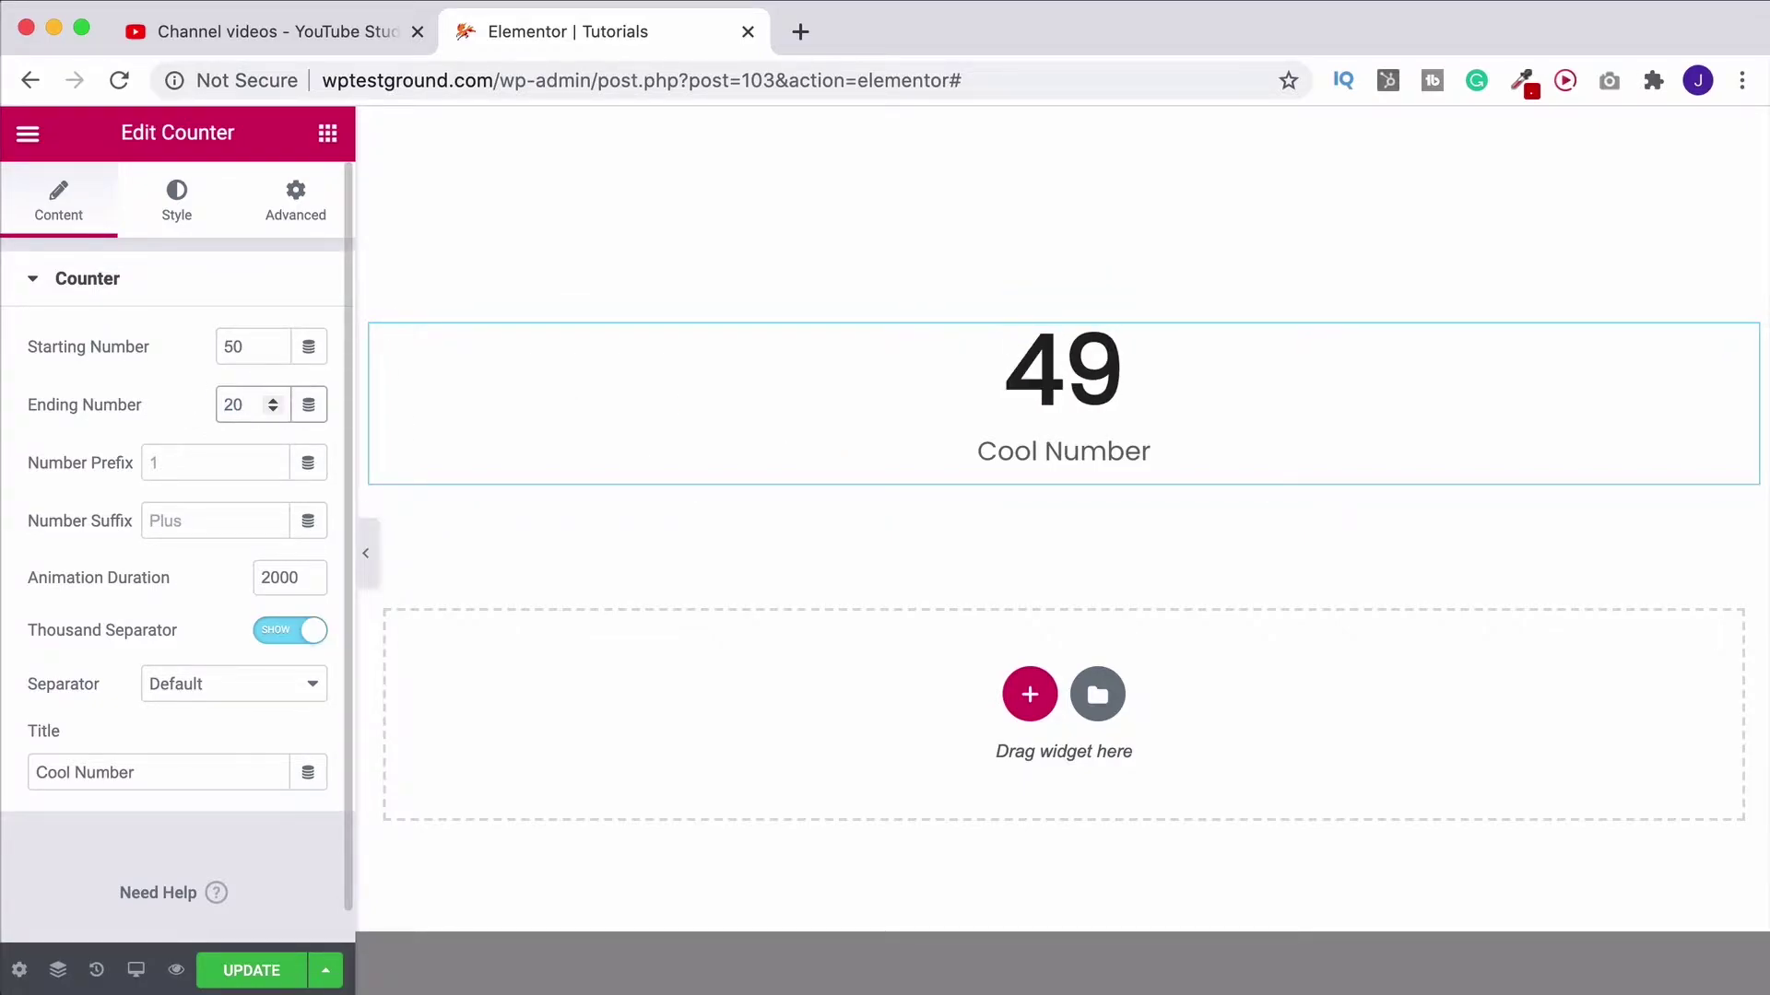
text(5)
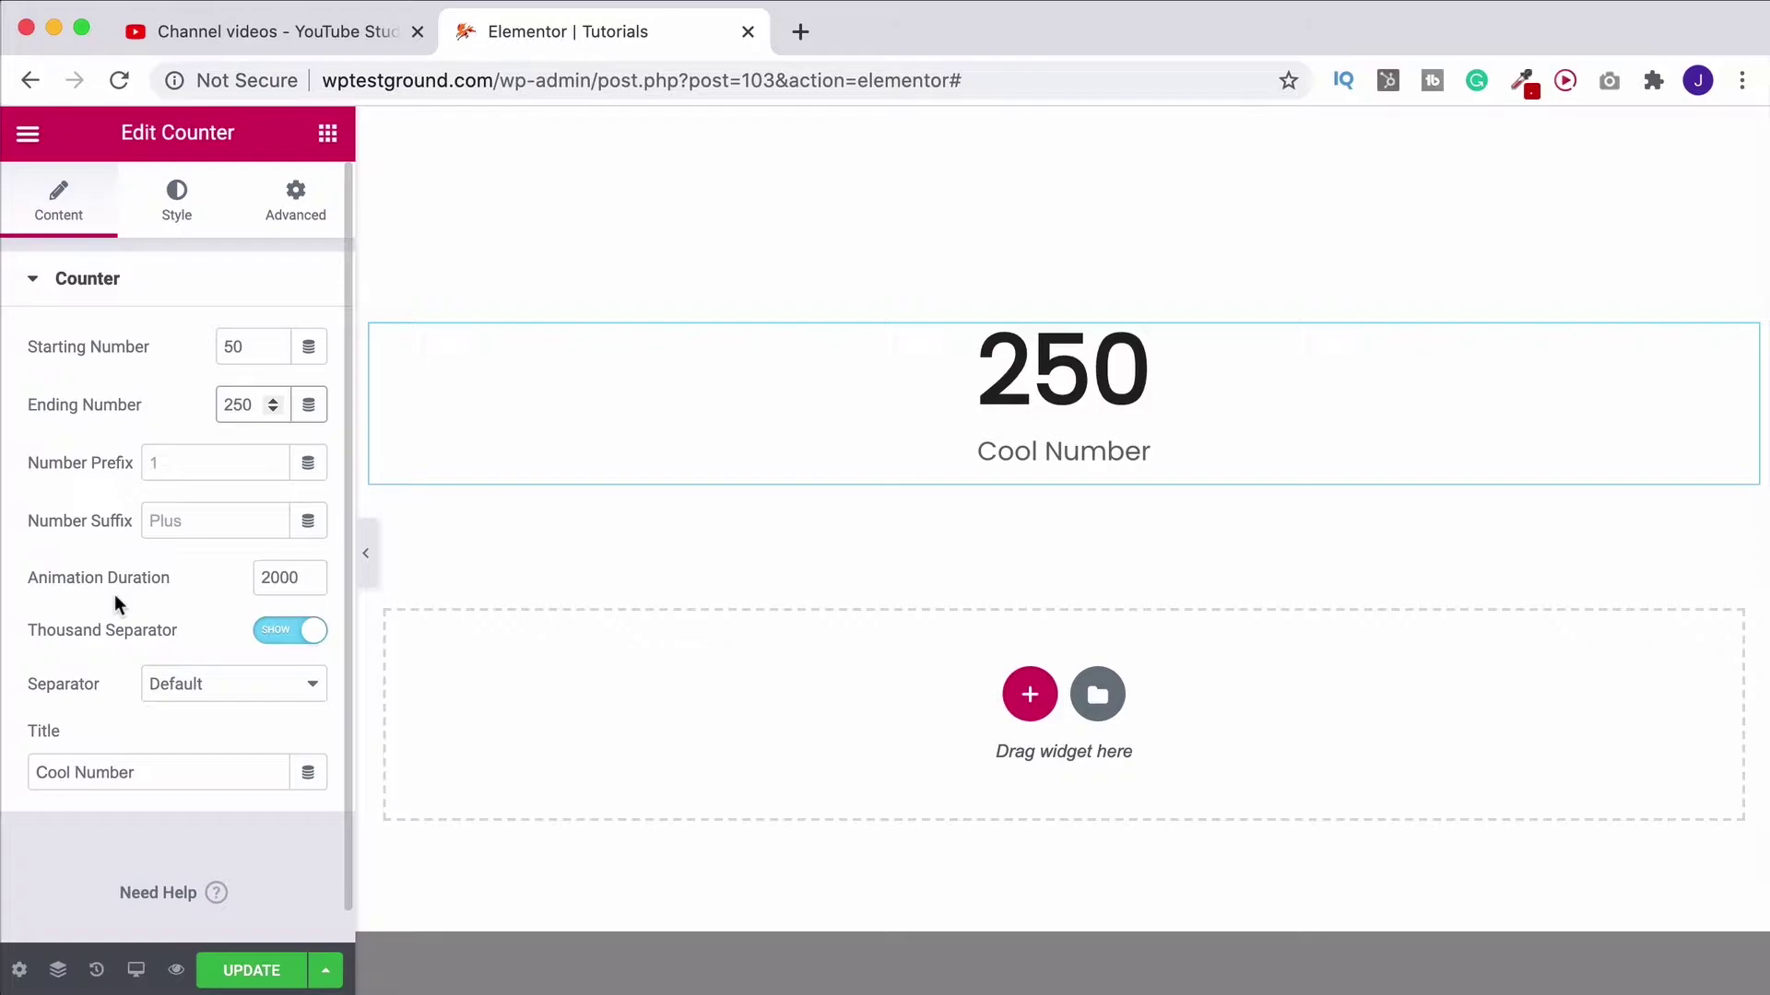
drag(277, 578, 238, 572)
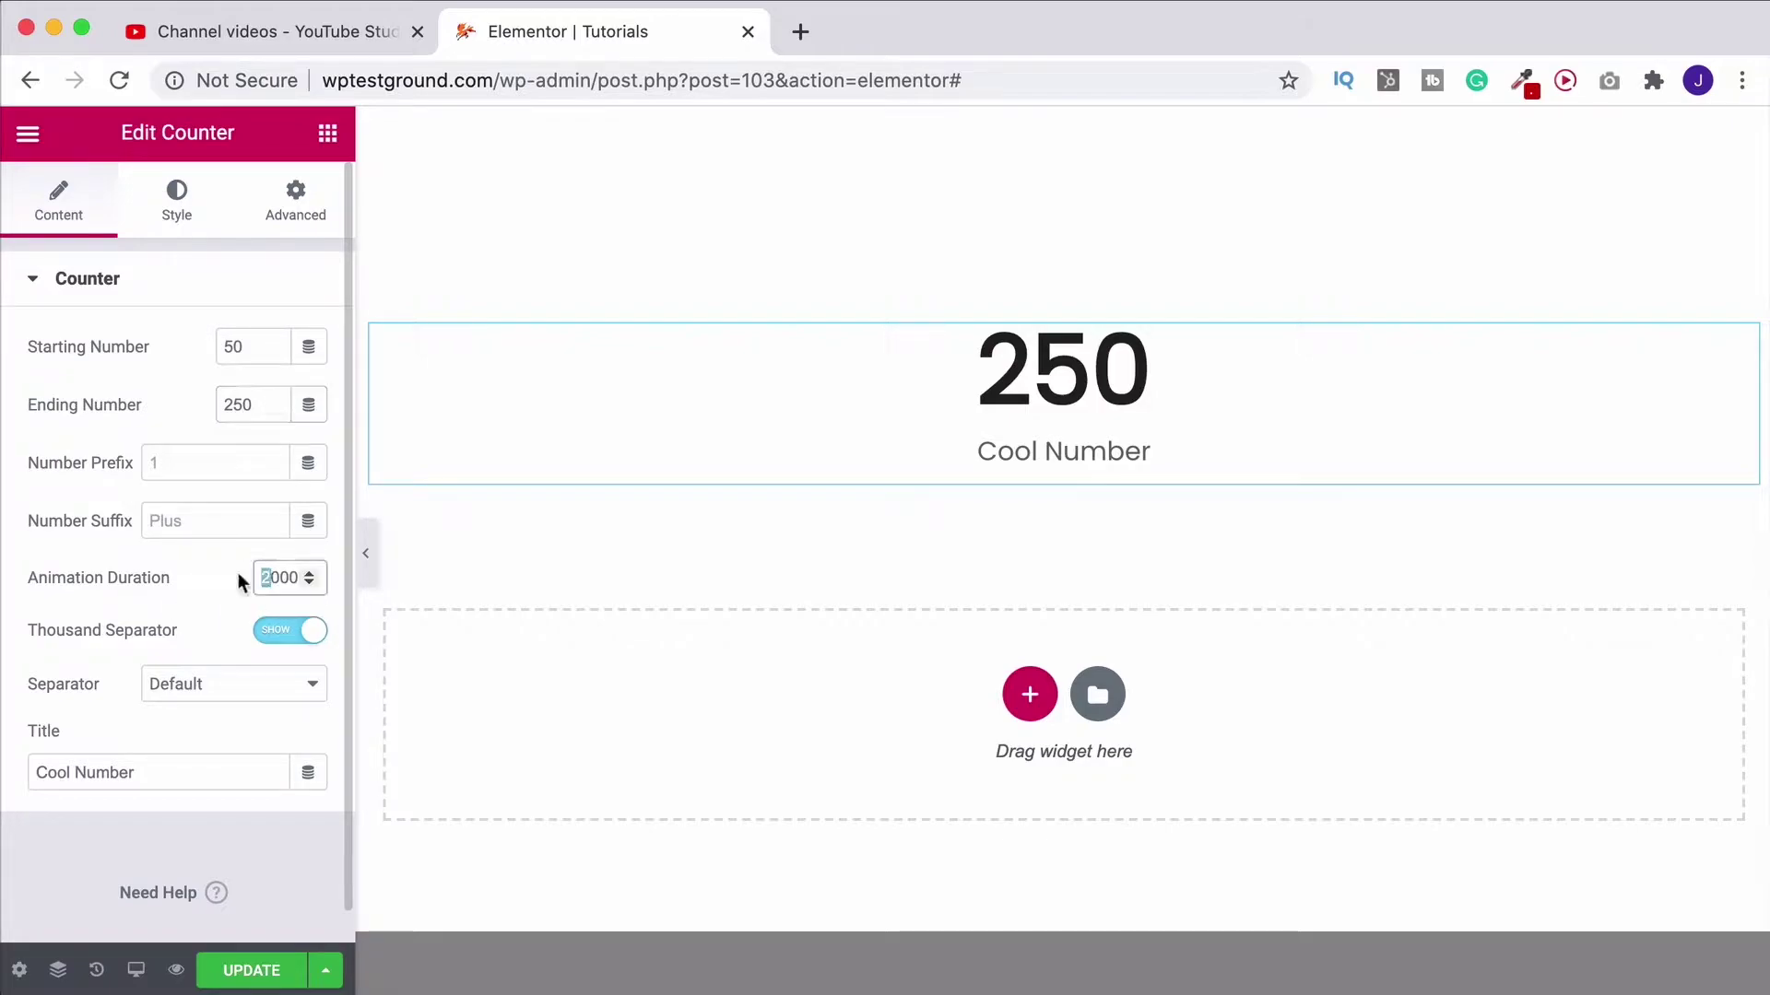
text(5)
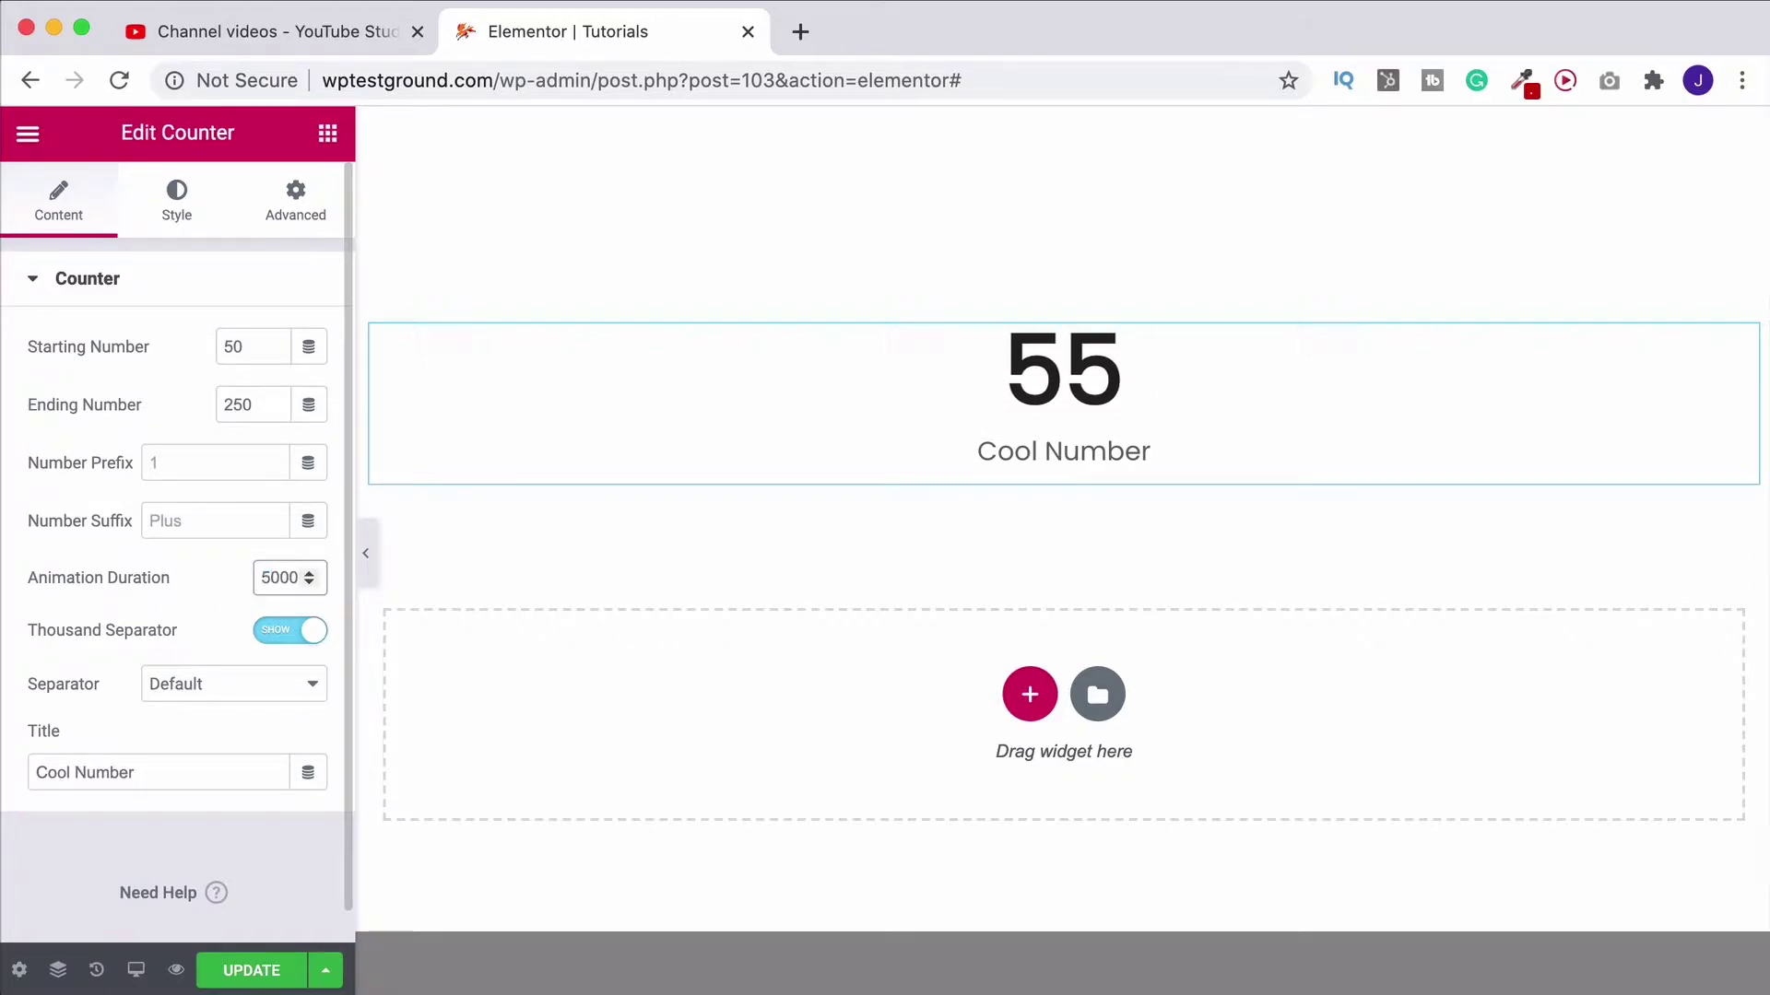
Step: Set the counter's ending number to 2500 and starting number to 999
click(141, 595)
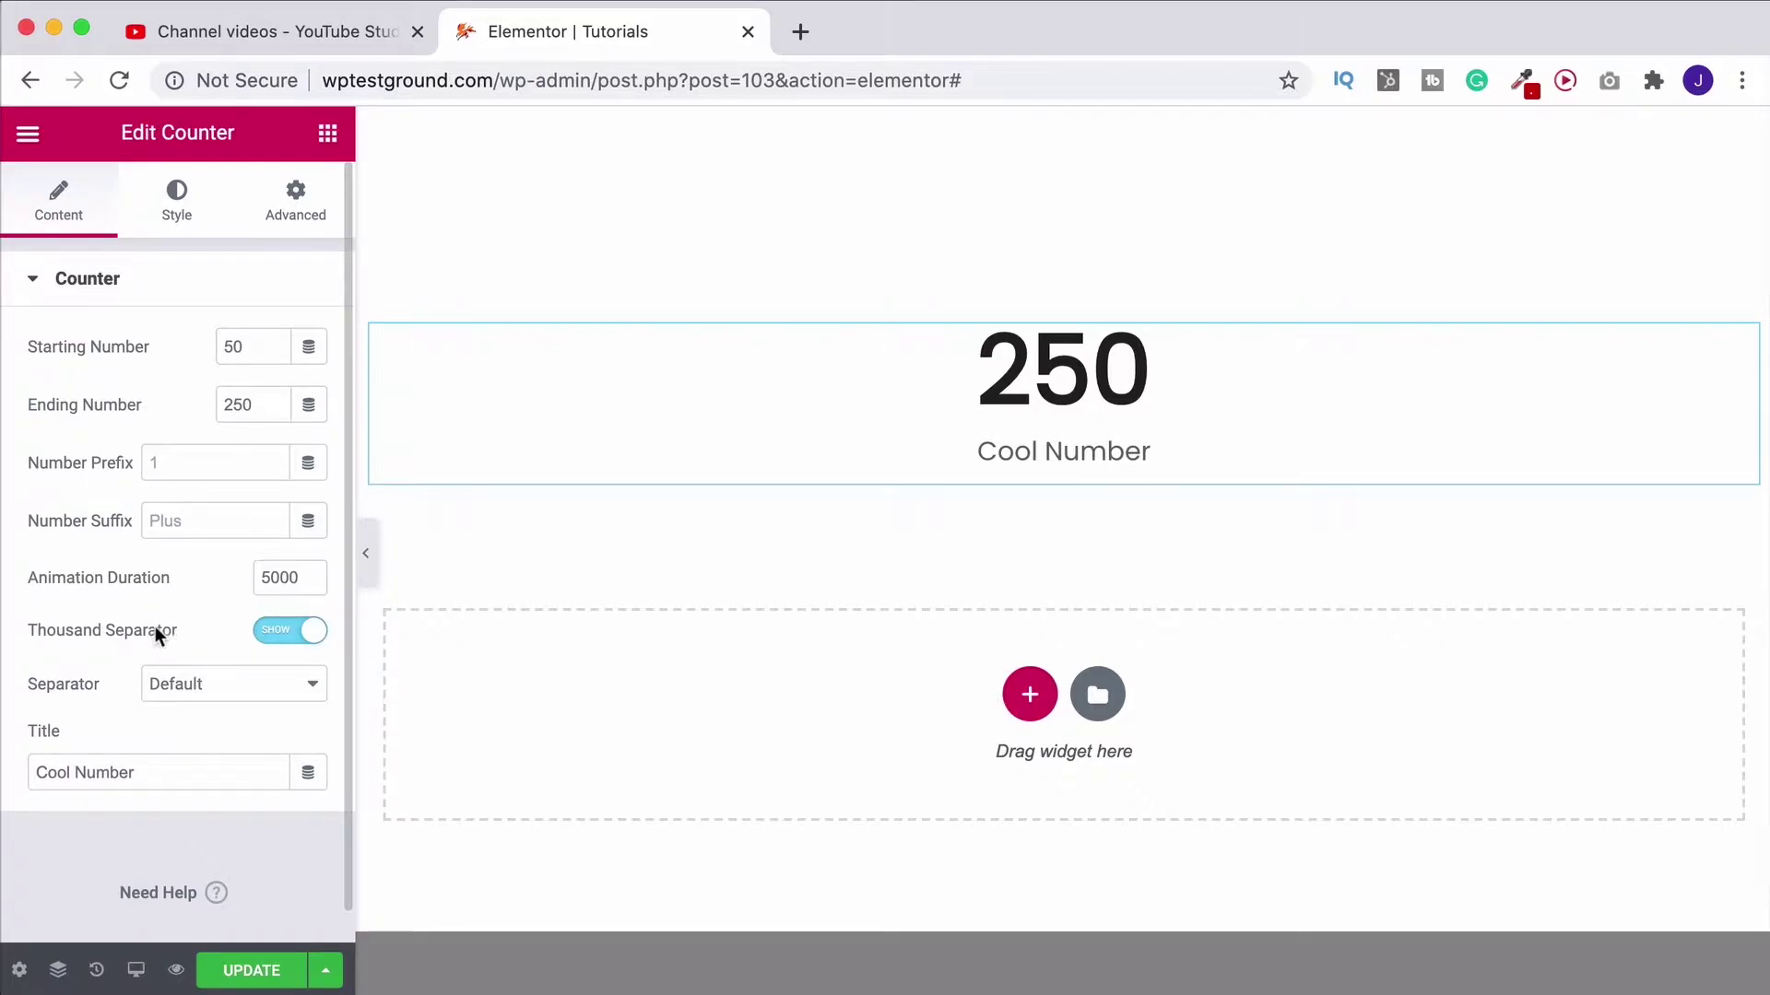
click(255, 402)
text(0)
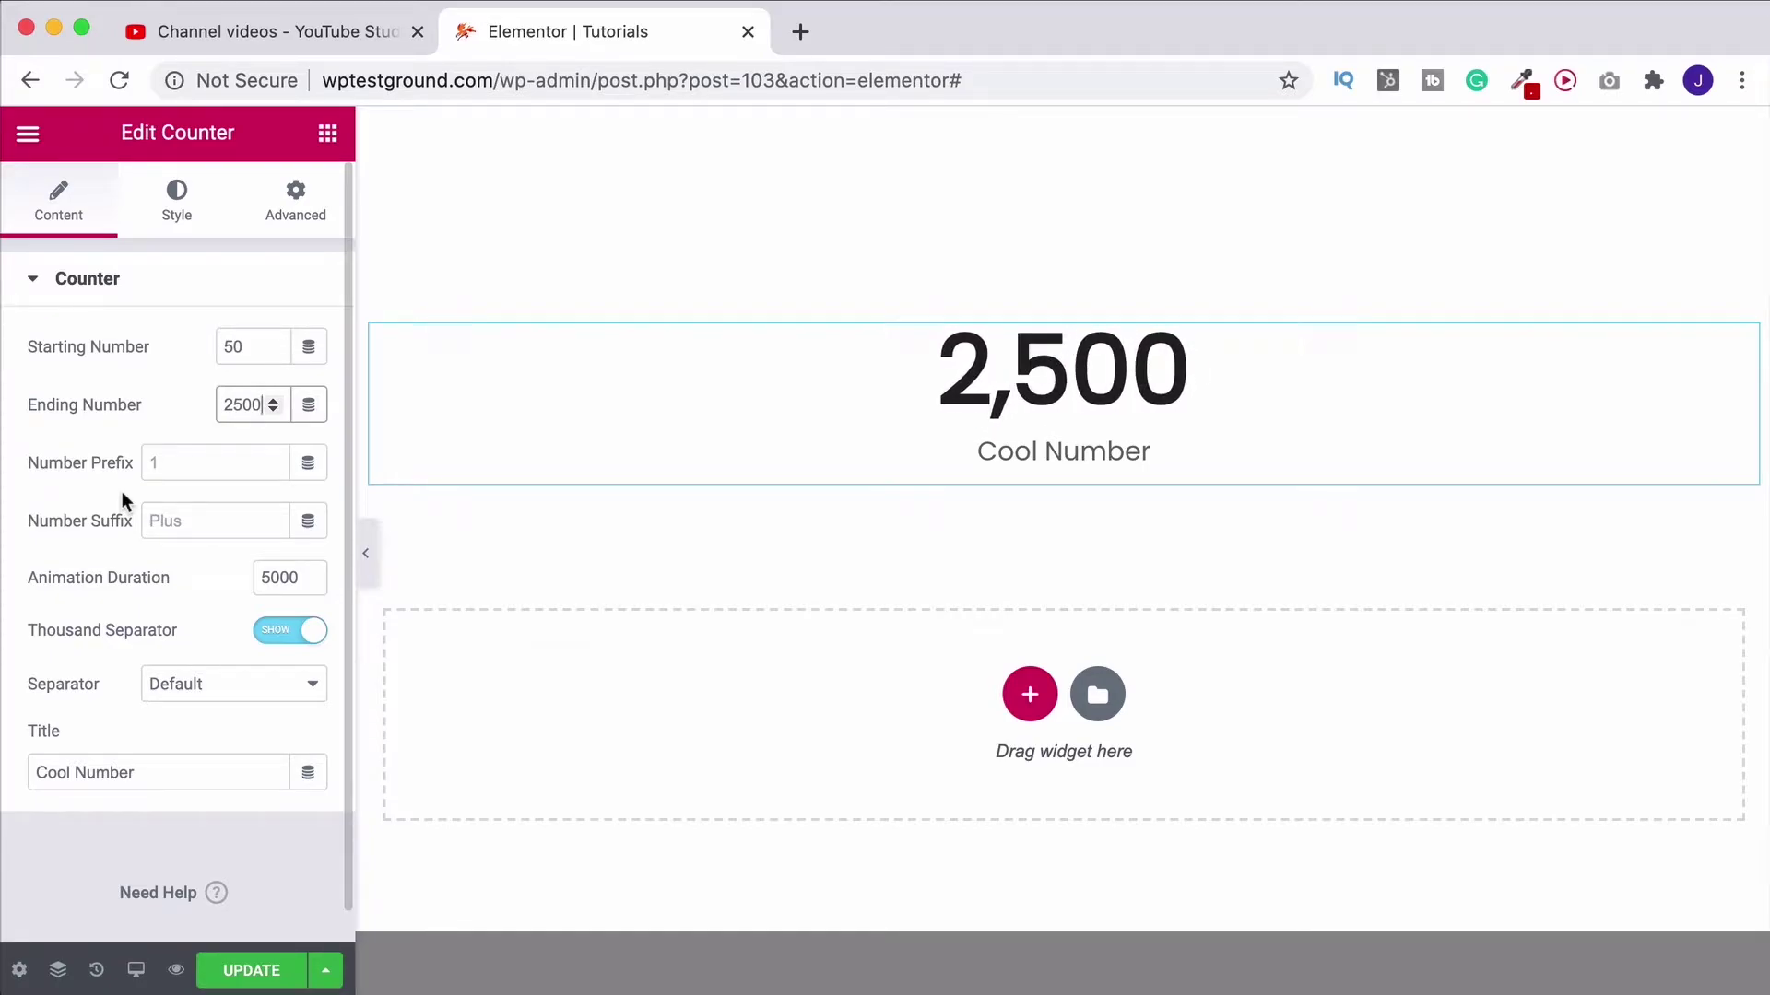
double_click(233, 348)
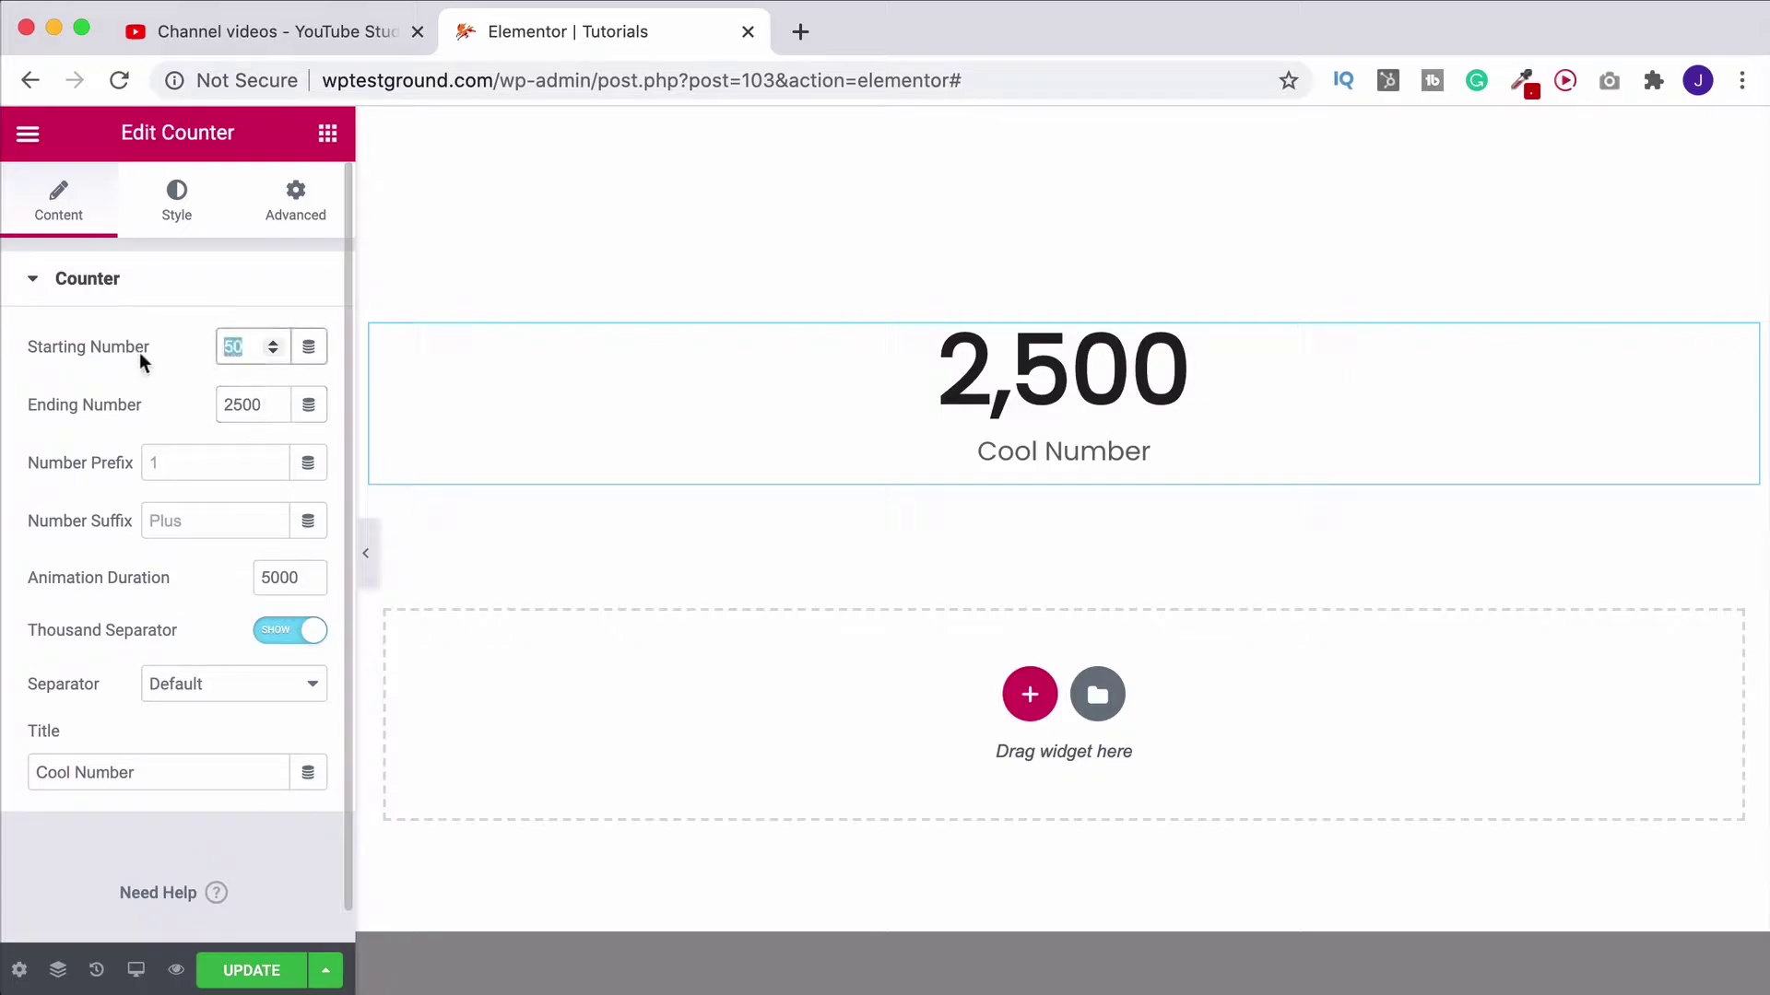
text(999)
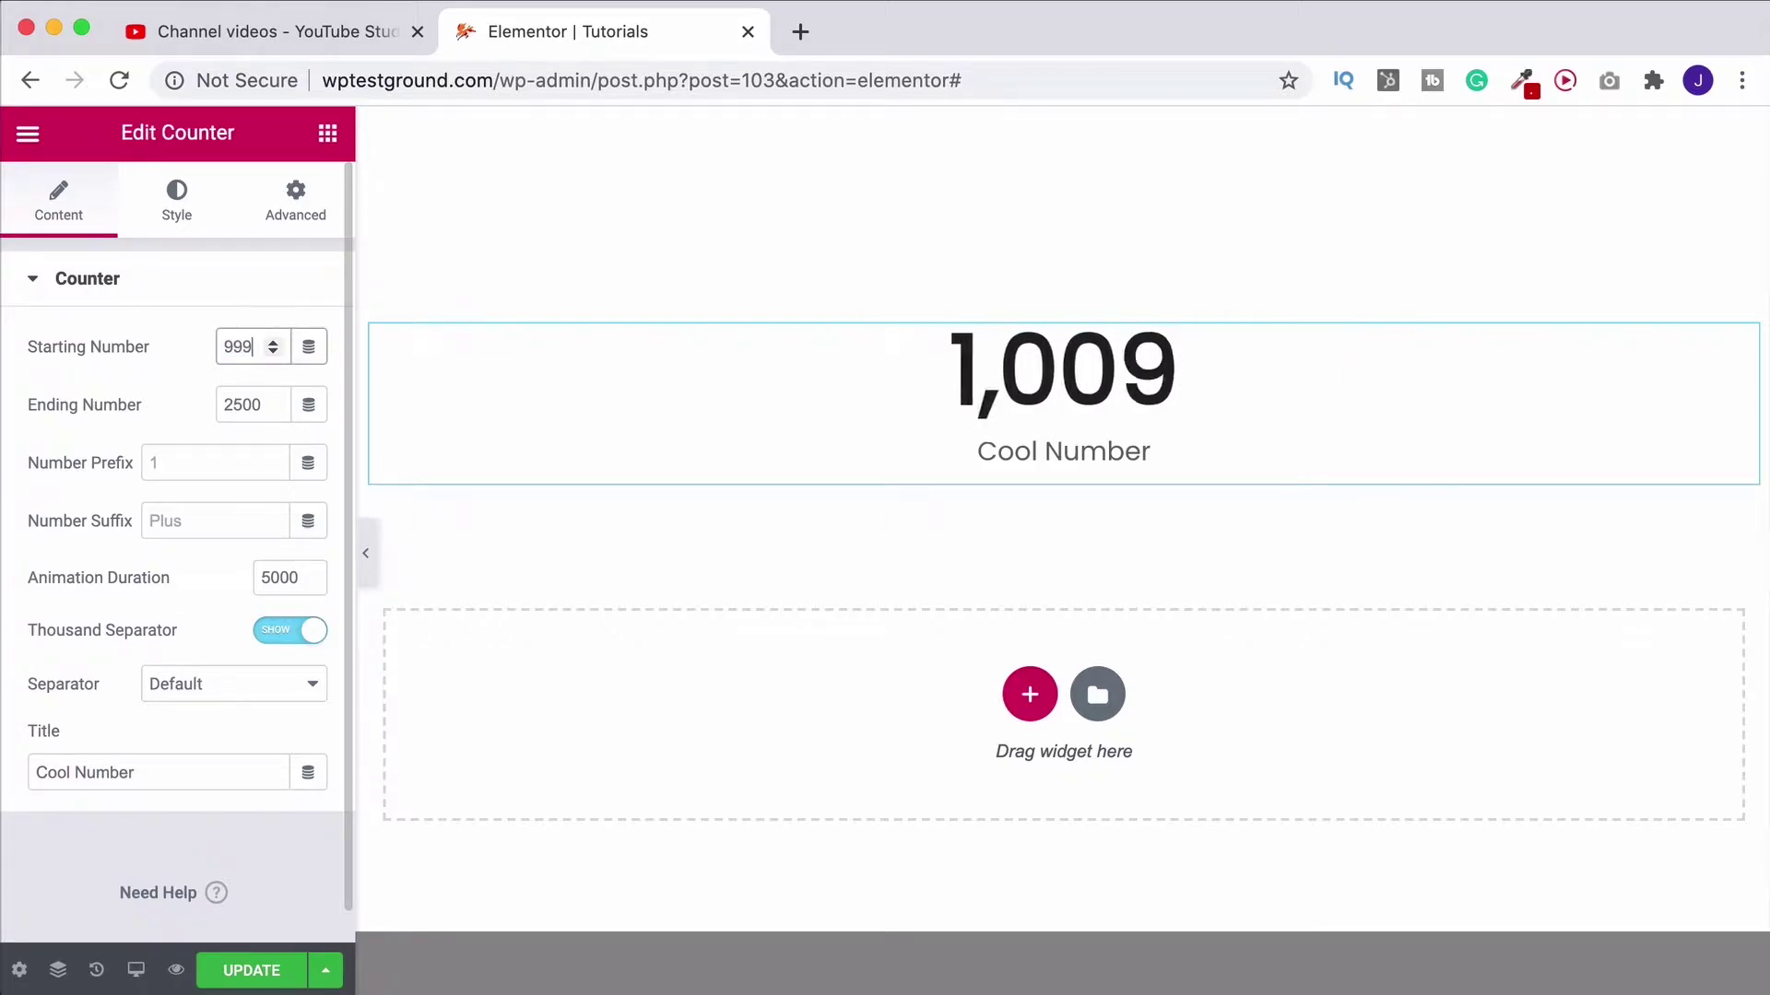
Step: Toggle the thousand separator, try Dot and Space, then keep the Default comma
click(290, 632)
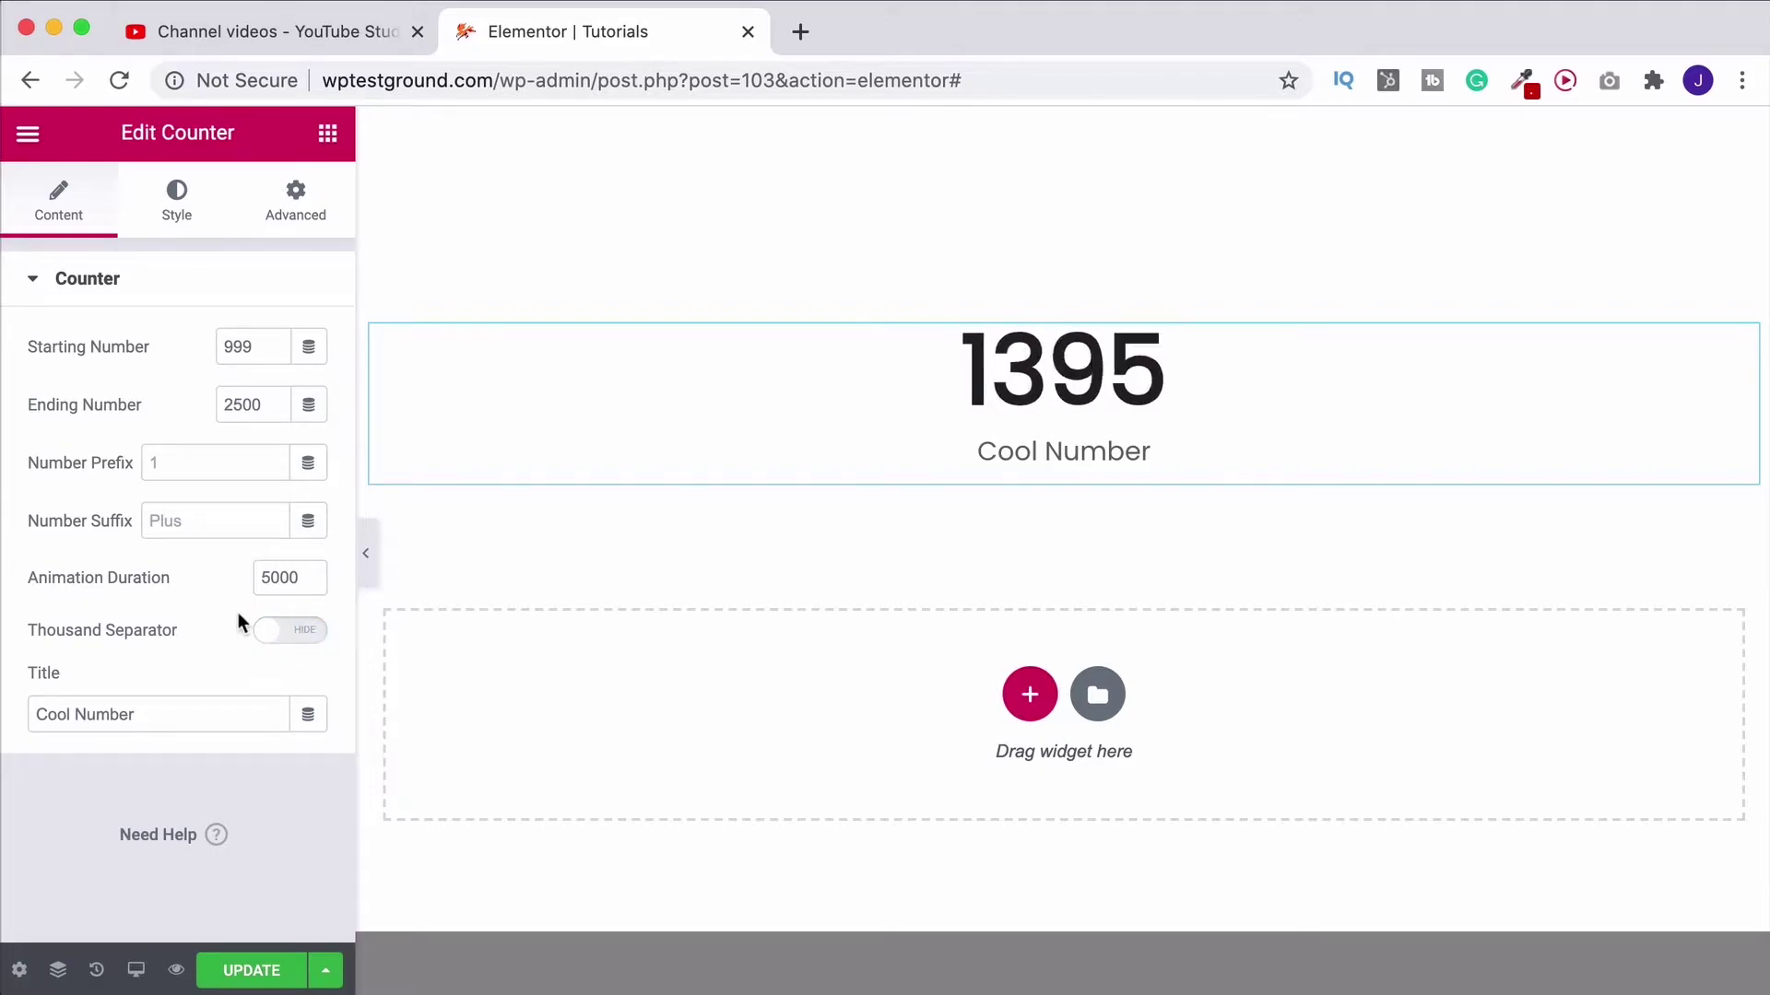
click(271, 626)
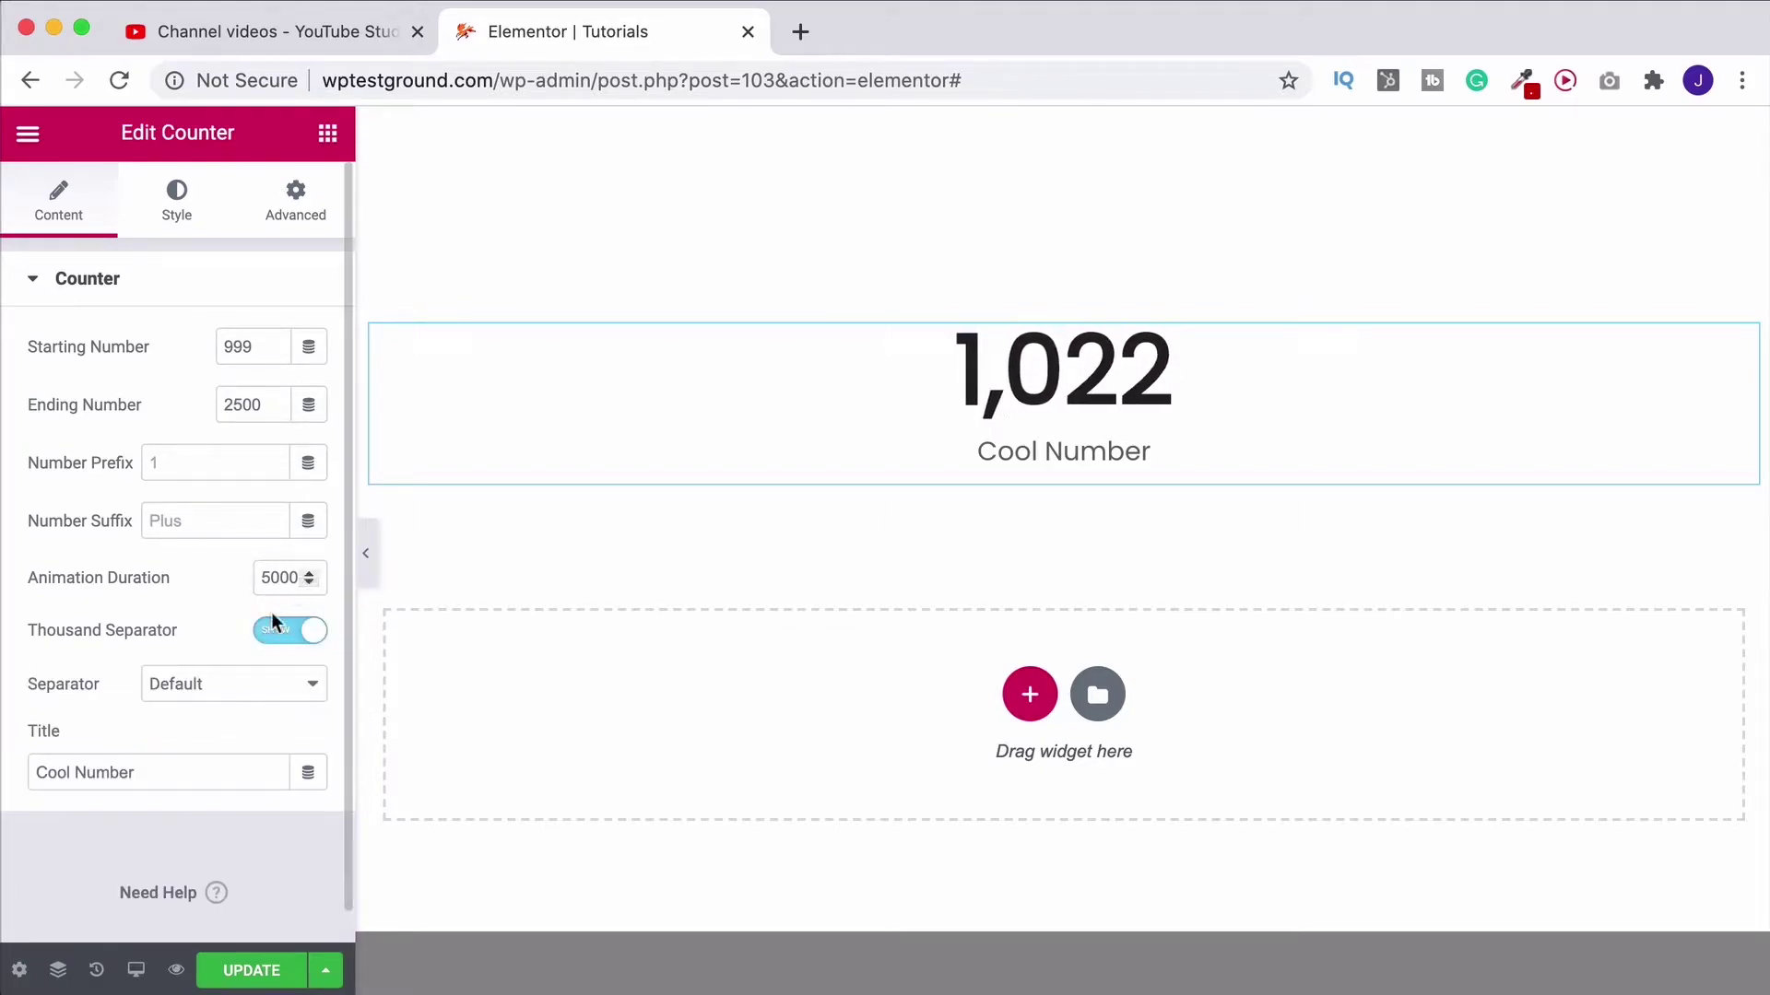
click(198, 689)
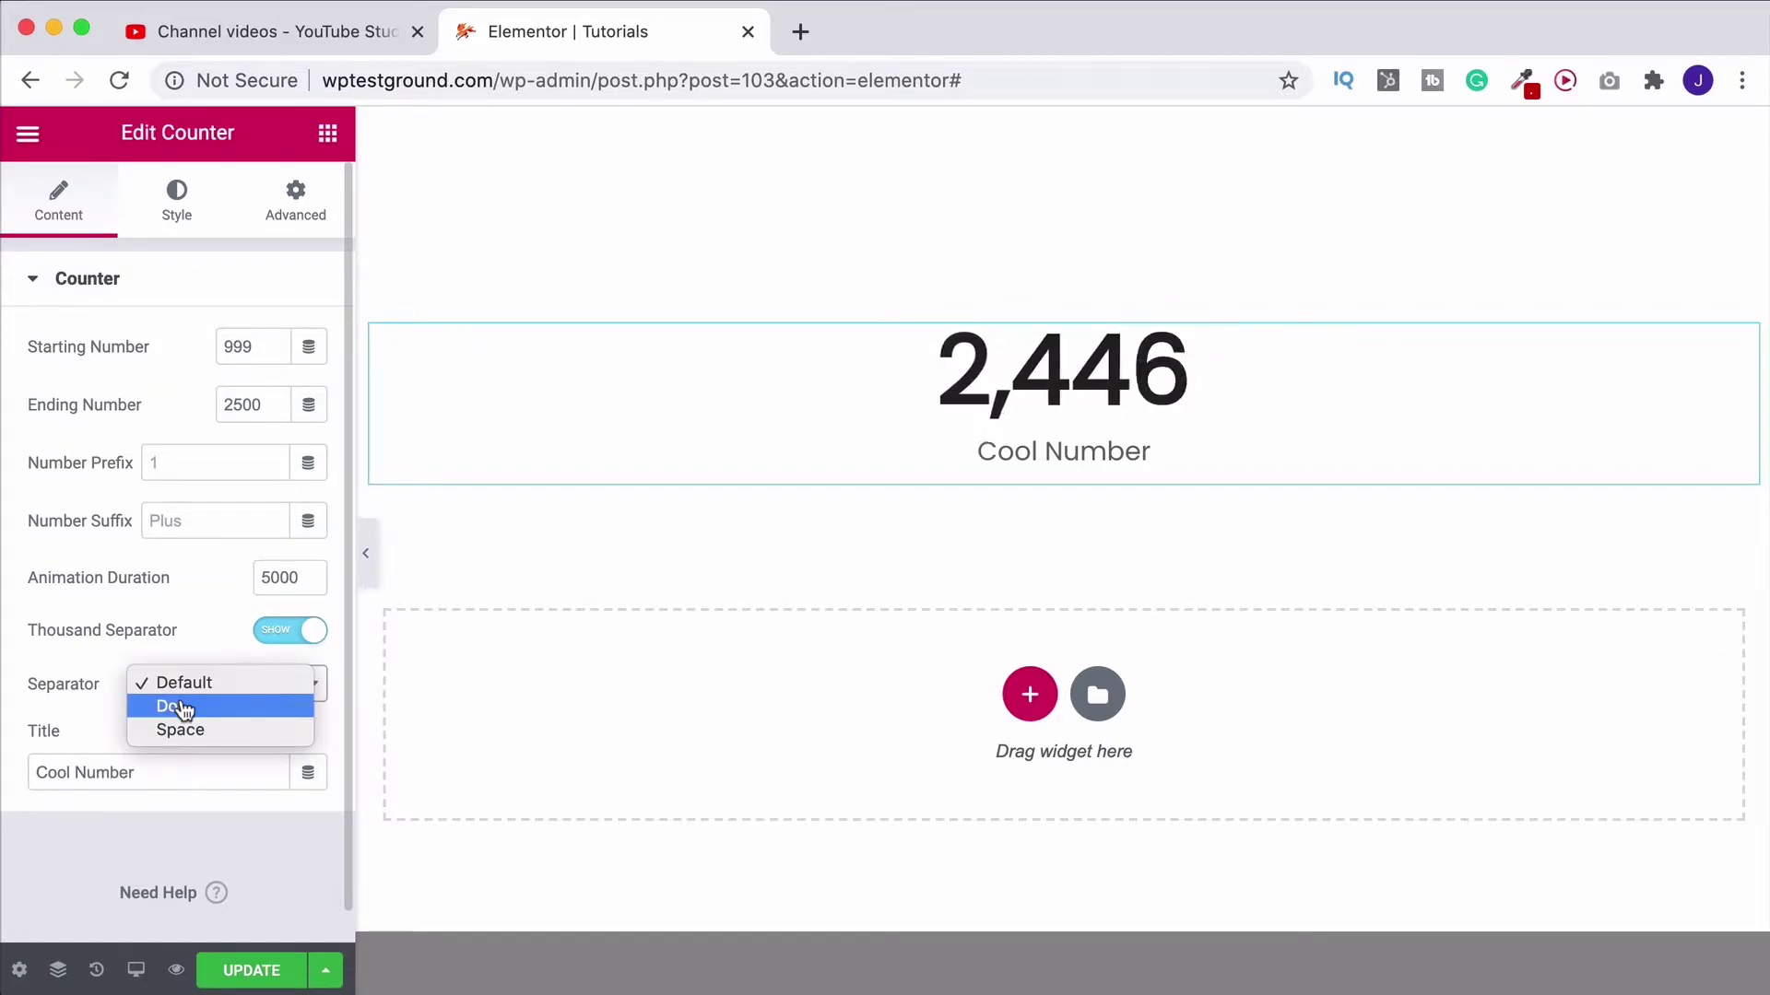
click(184, 708)
click(187, 692)
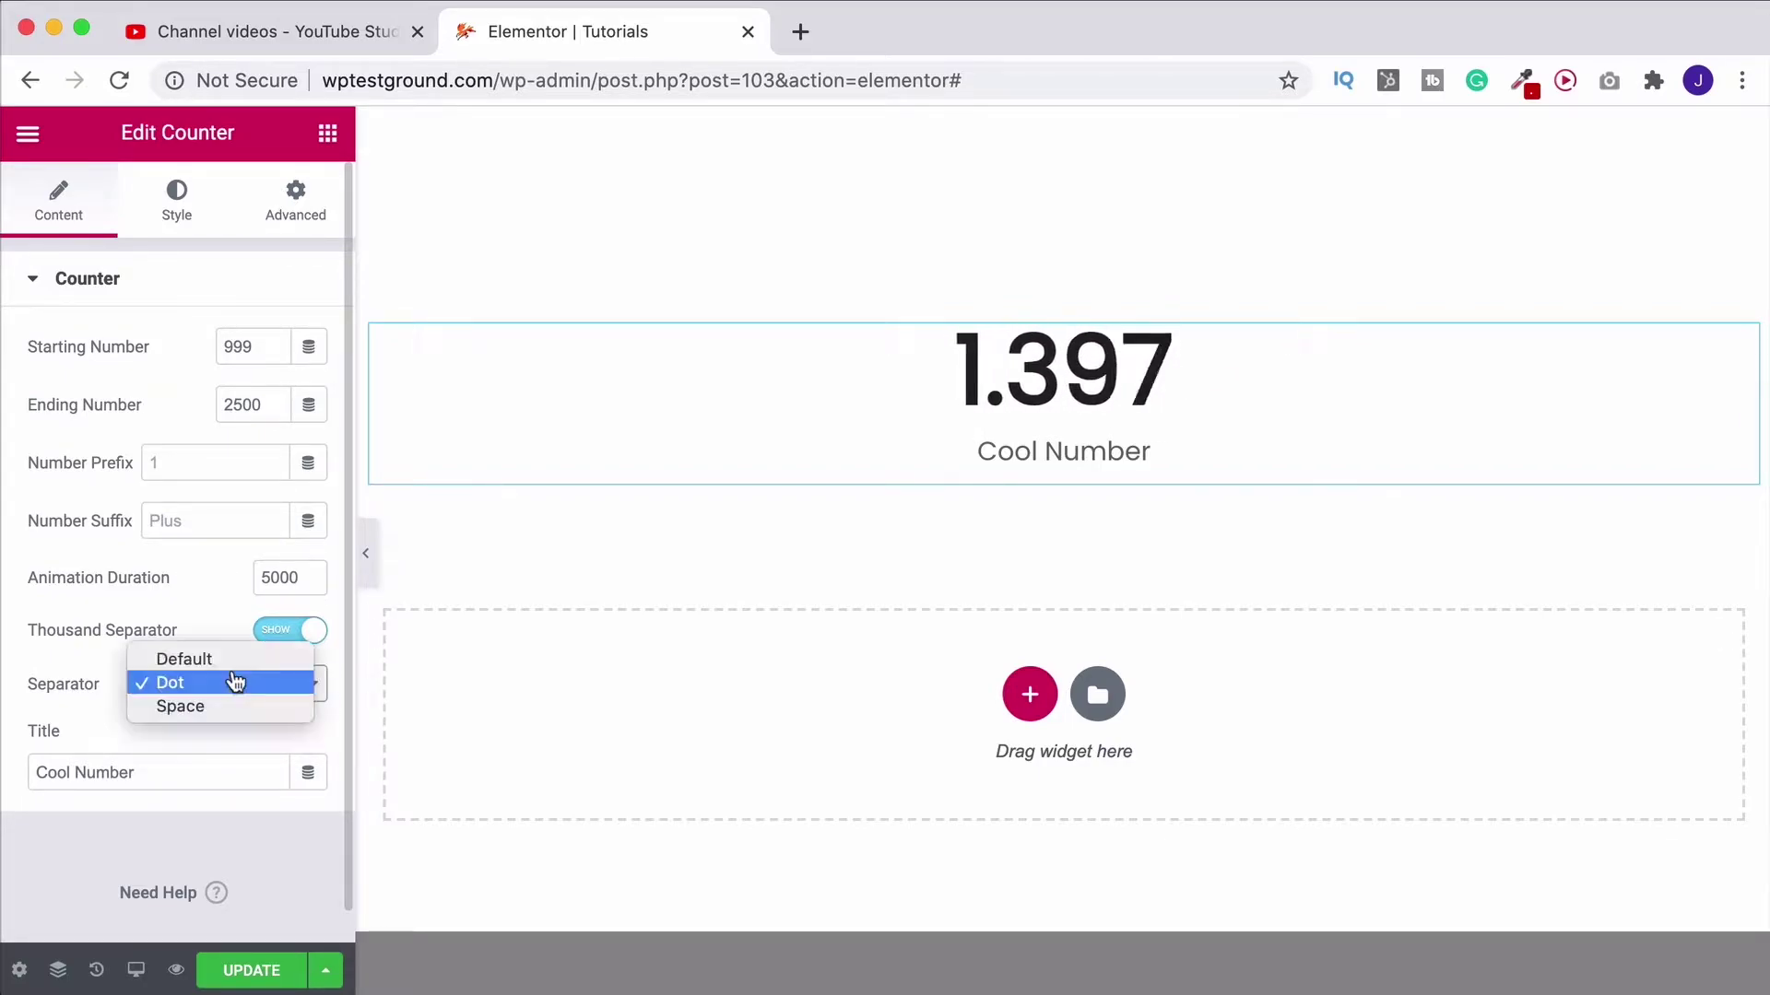
click(218, 712)
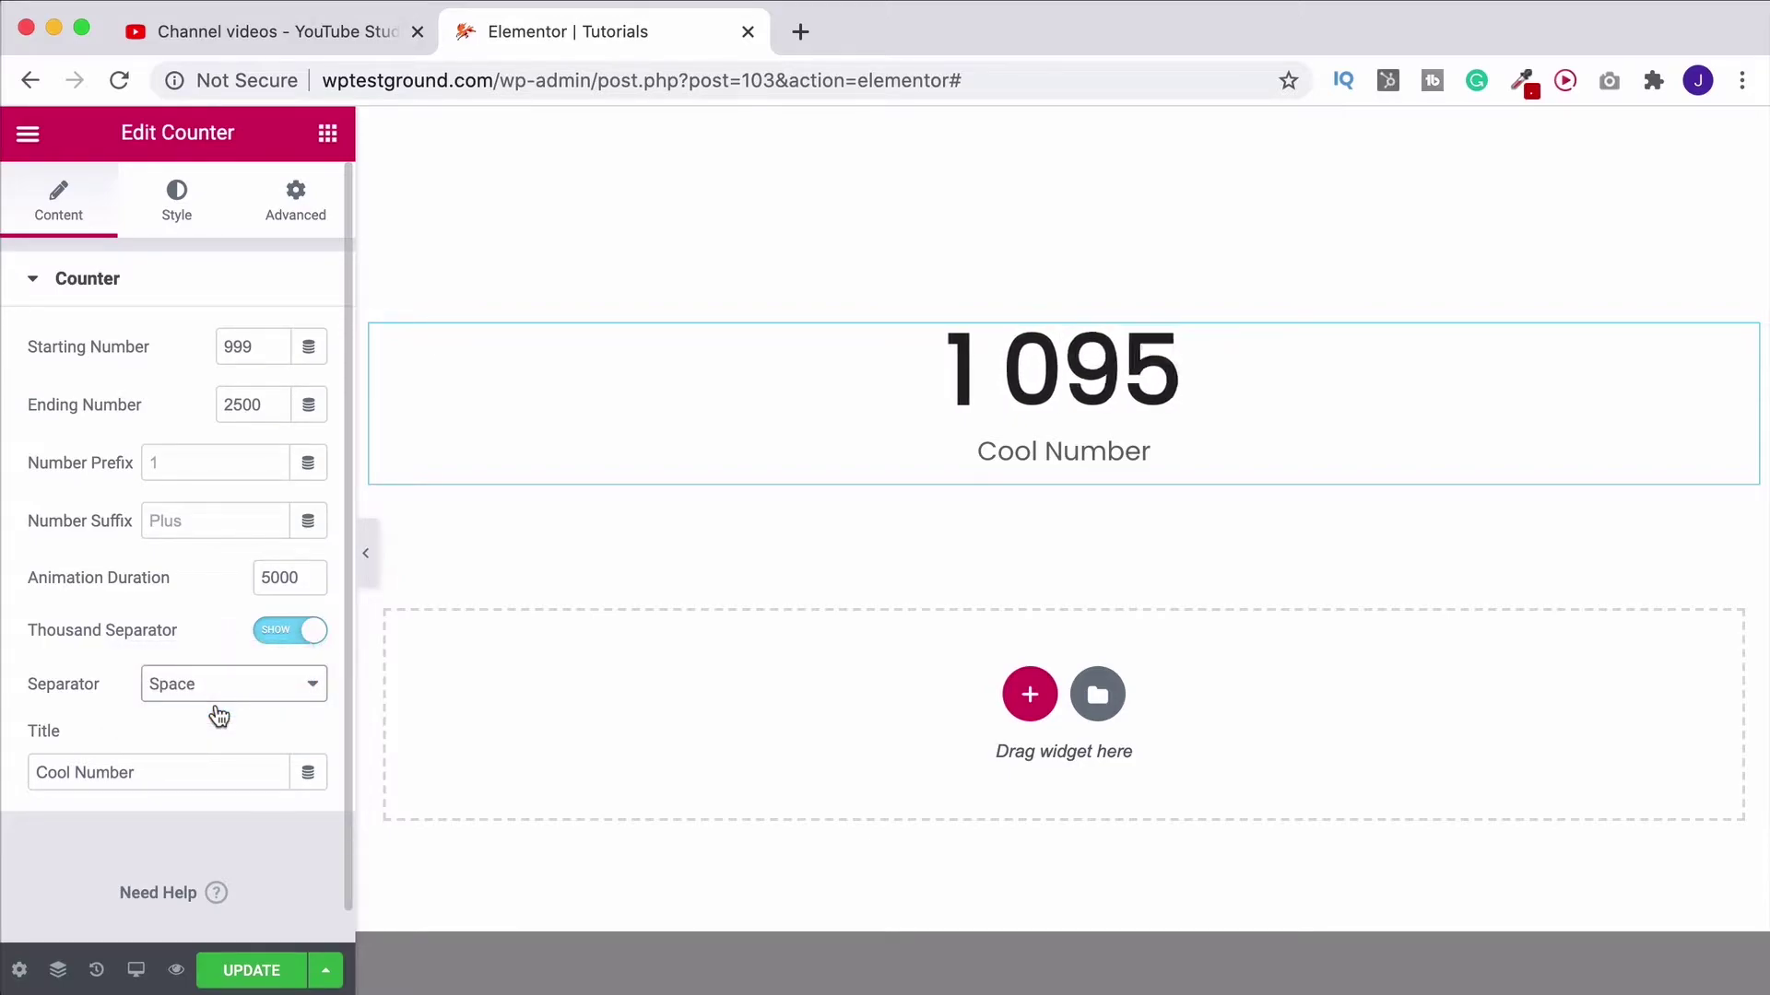
click(216, 714)
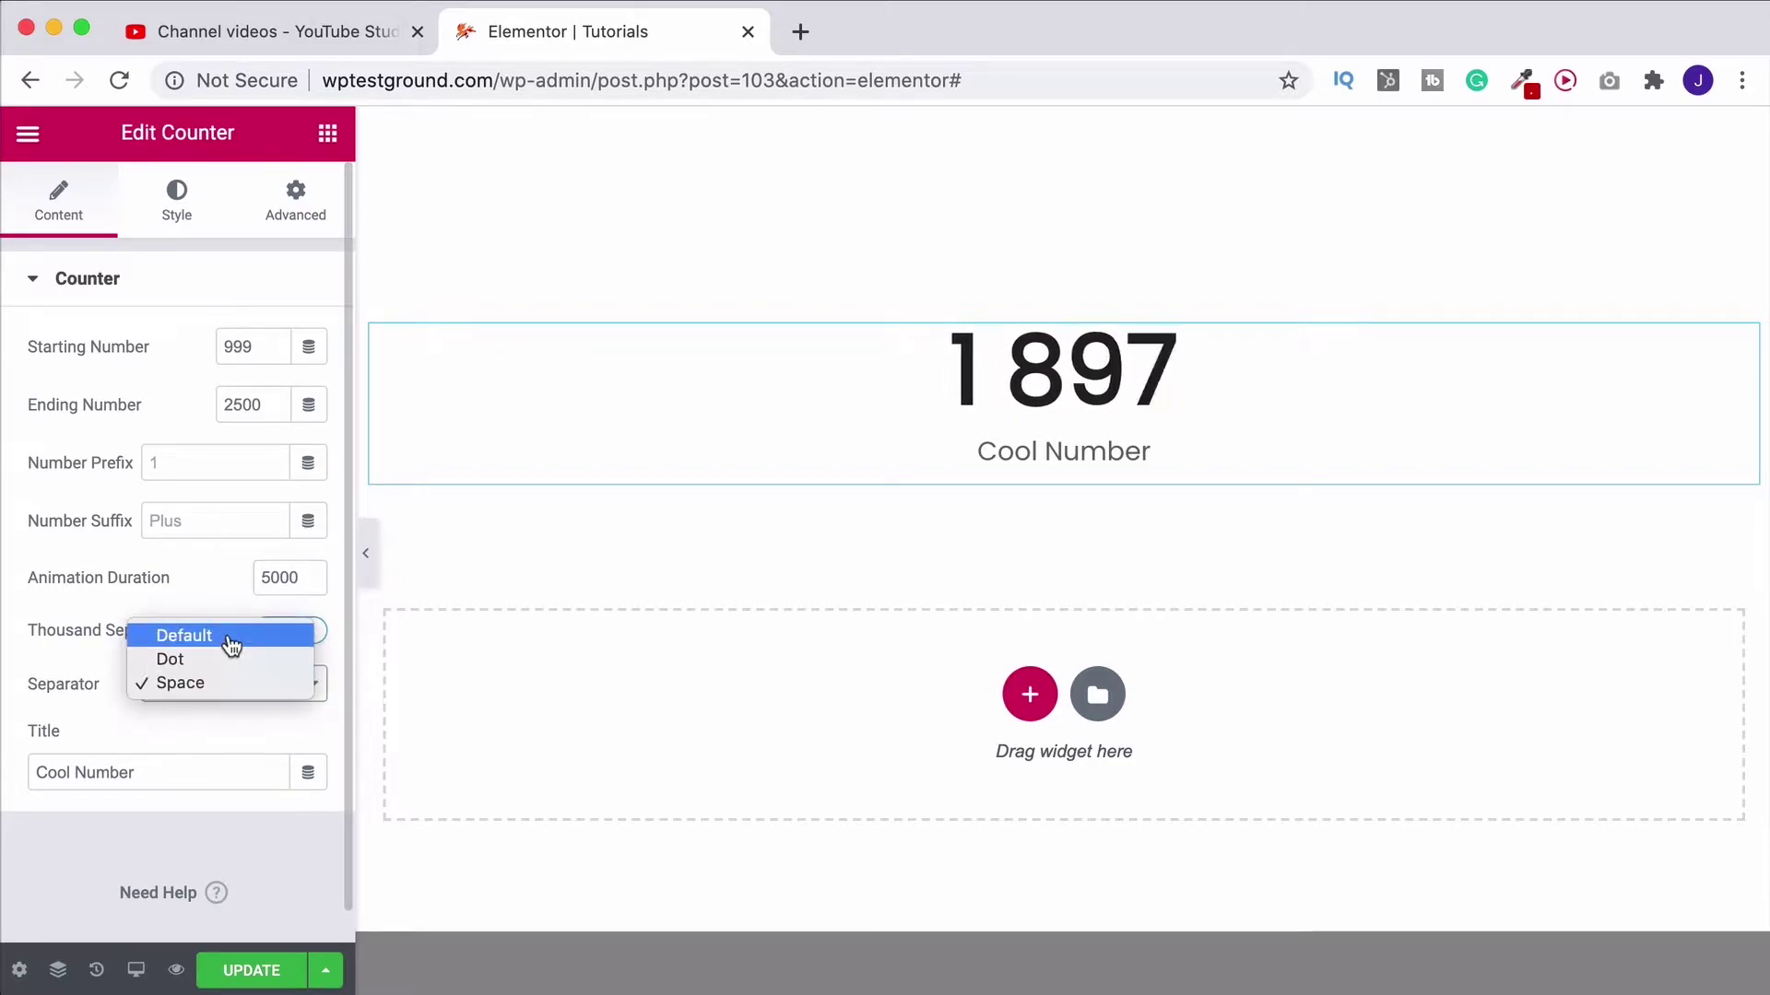
click(230, 636)
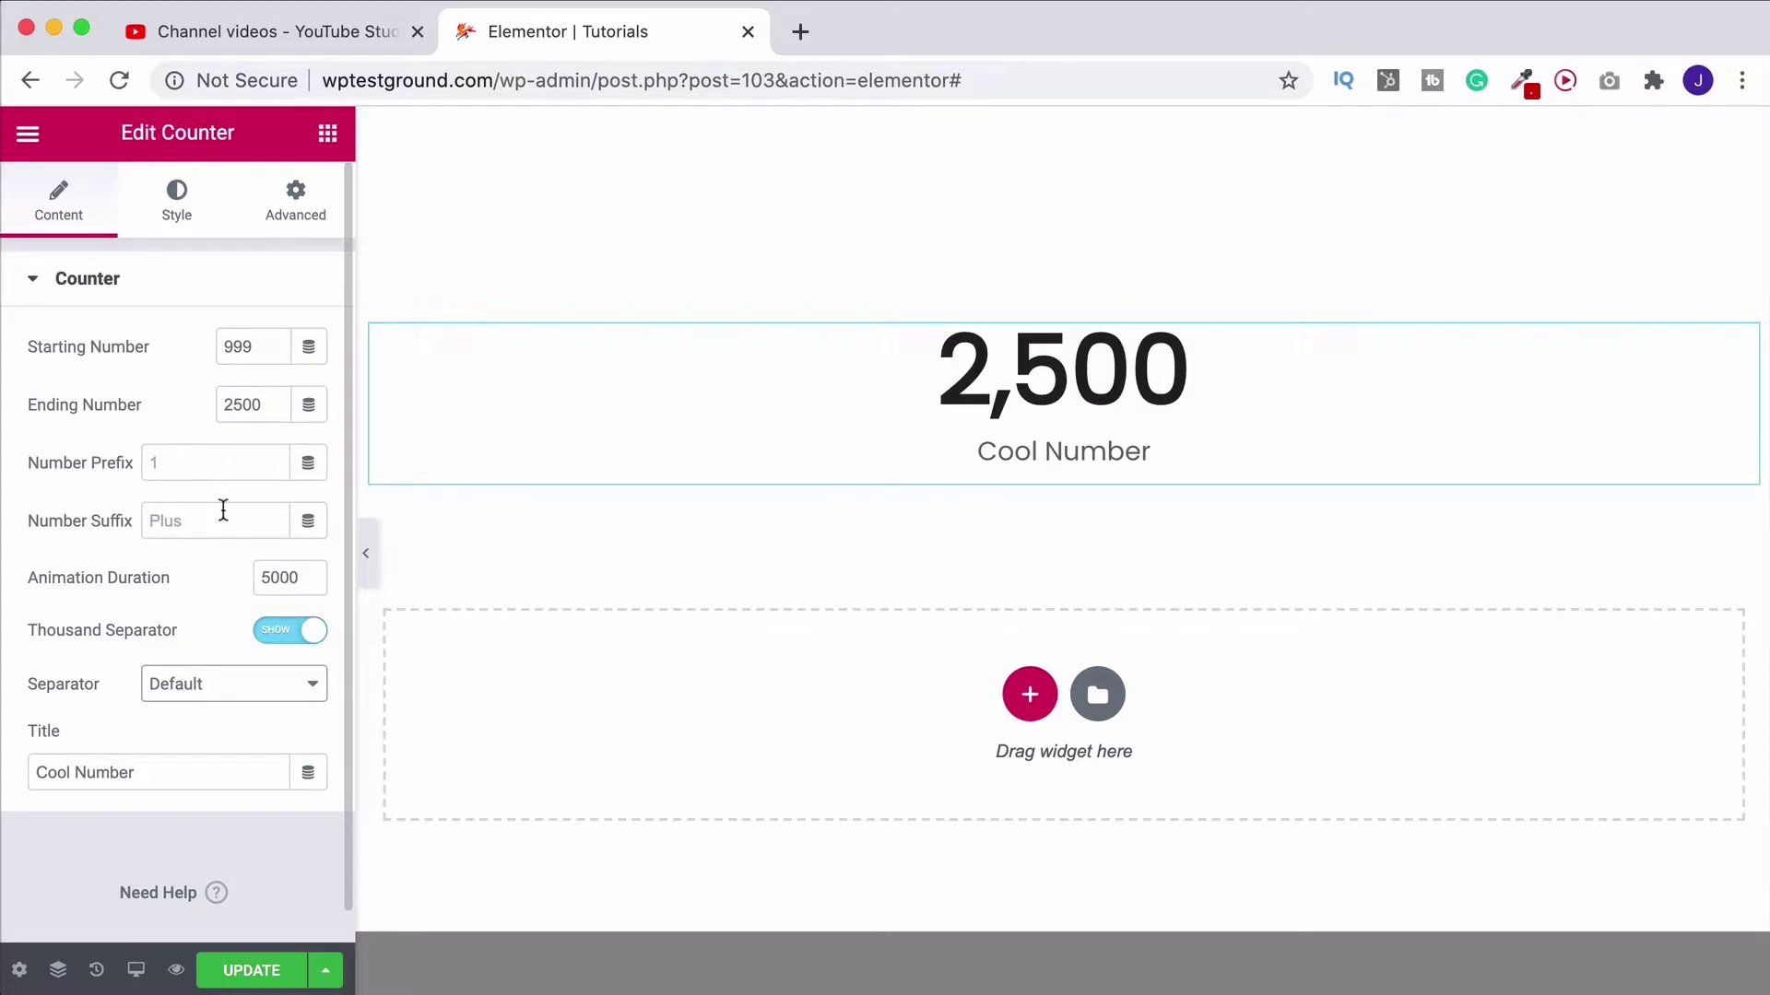
click(167, 456)
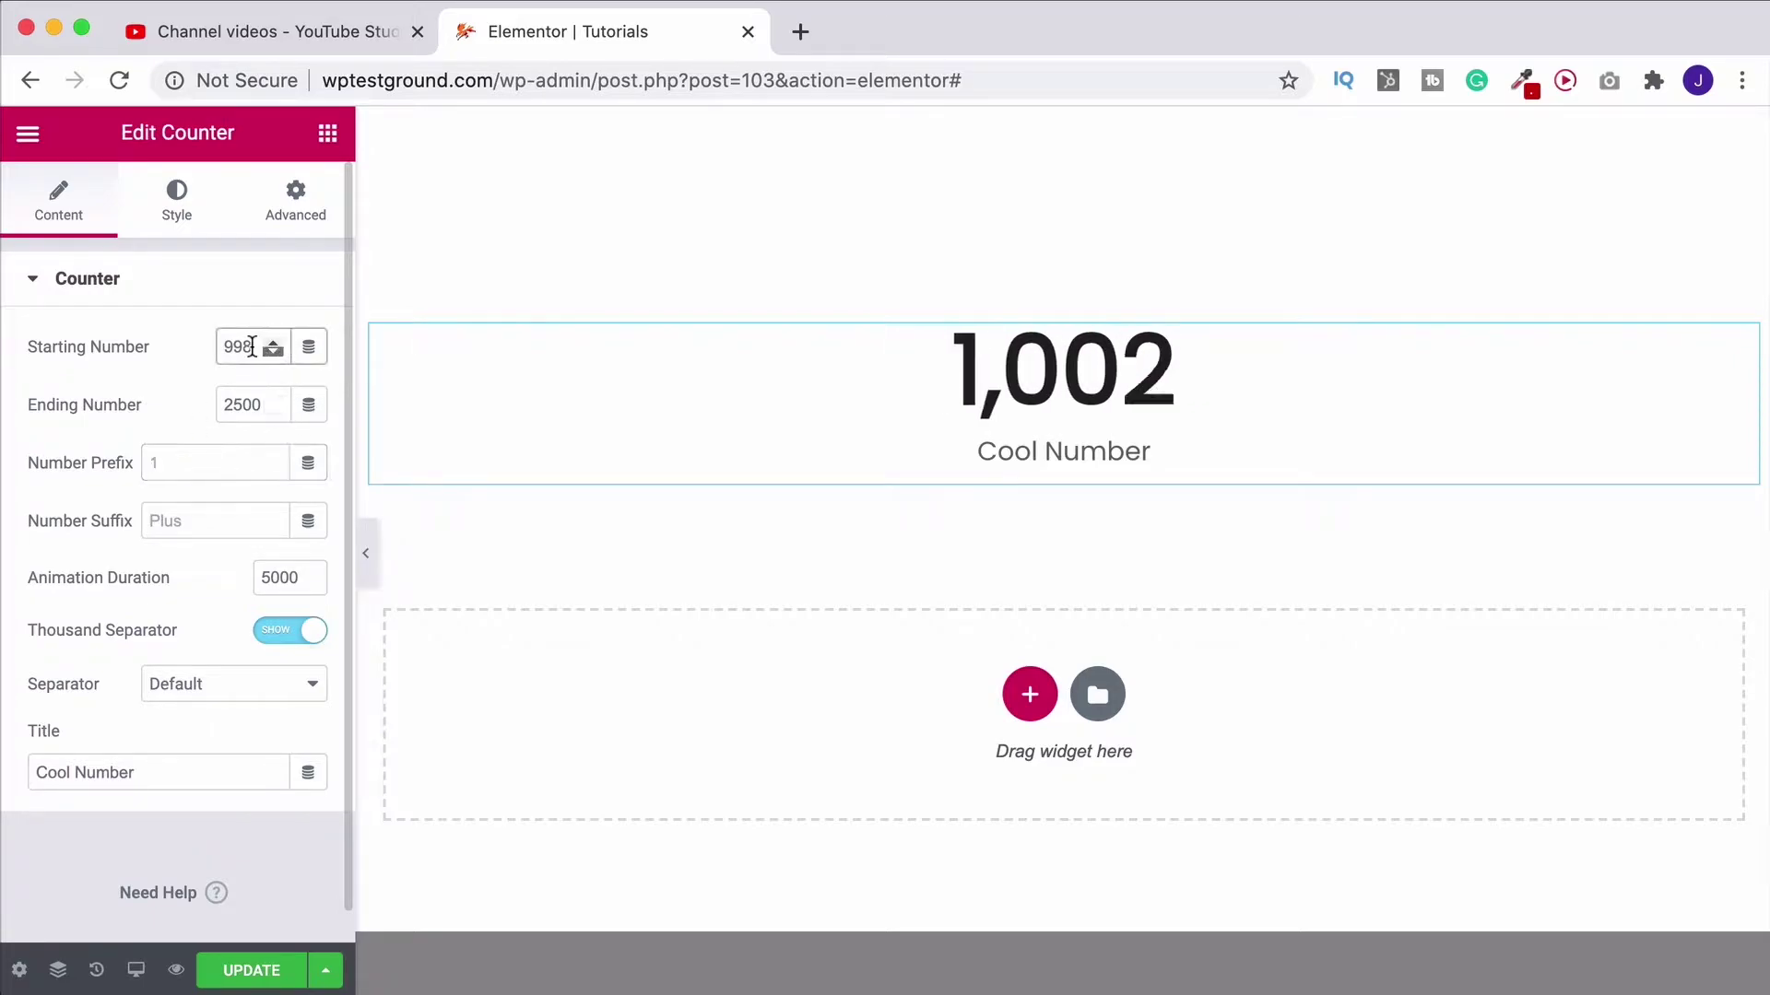
Step: Count from 50 to 100 with prefix 'We have ' and suffix 'subscribers'
drag(252, 348, 135, 347)
text(50)
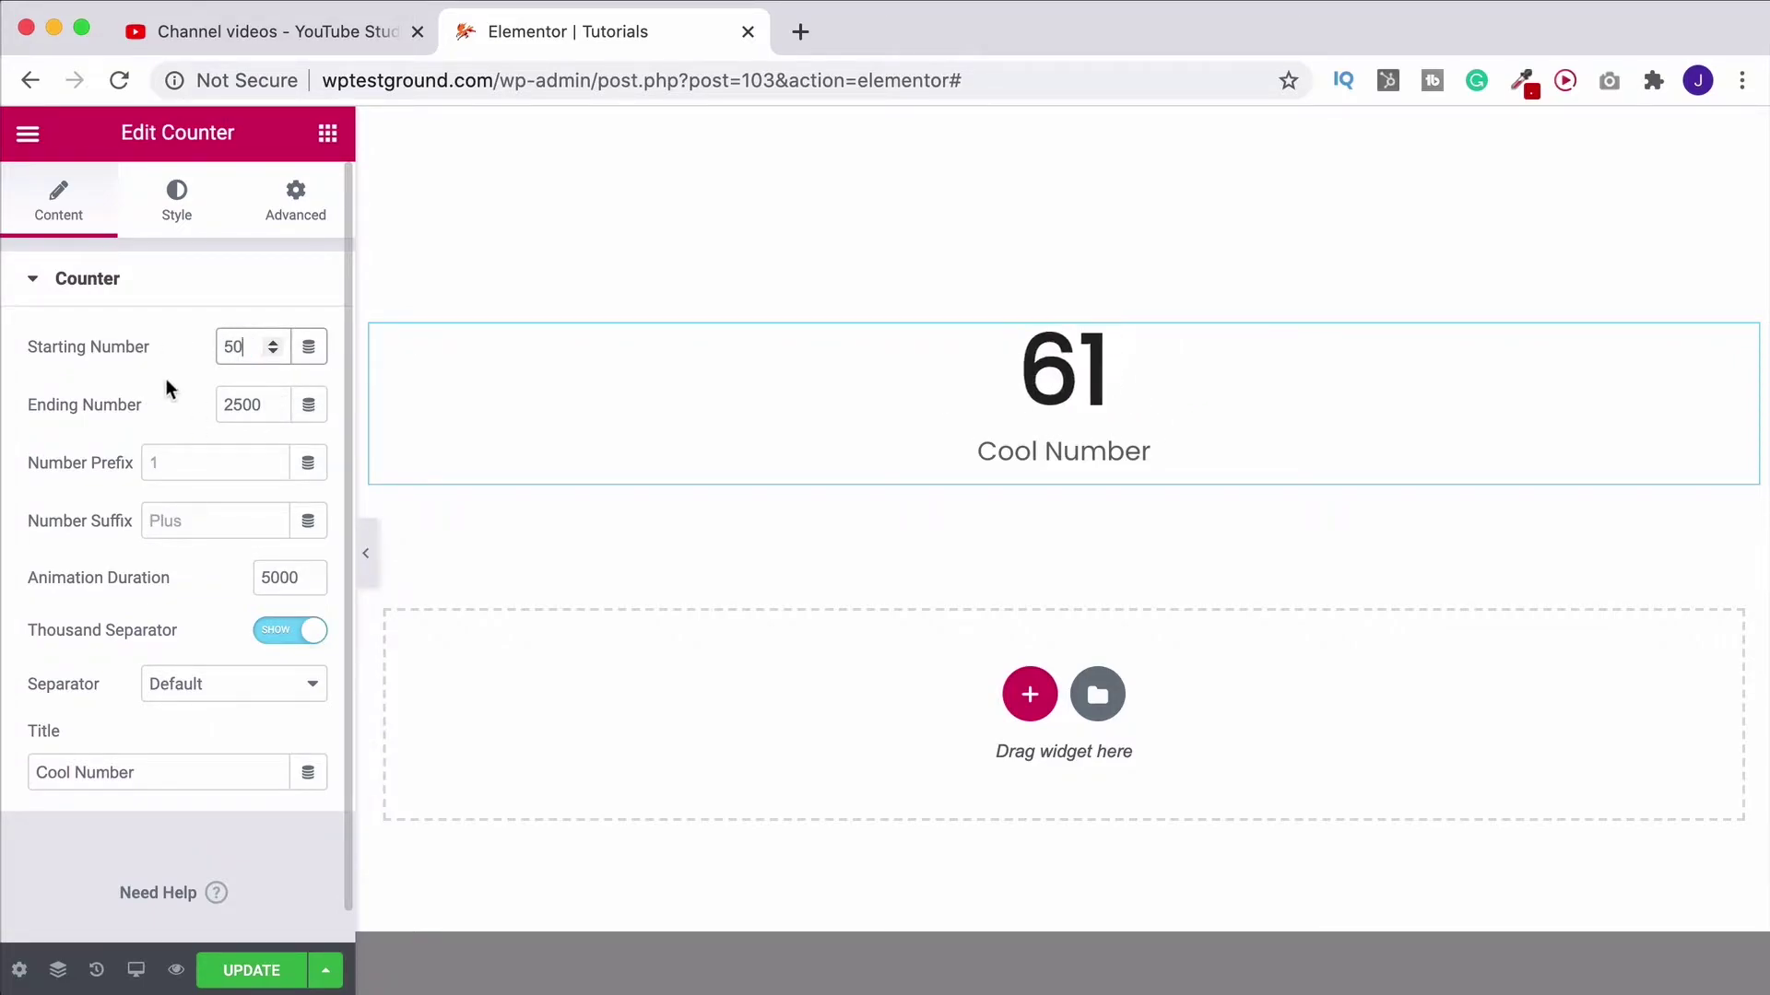
drag(267, 407, 111, 399)
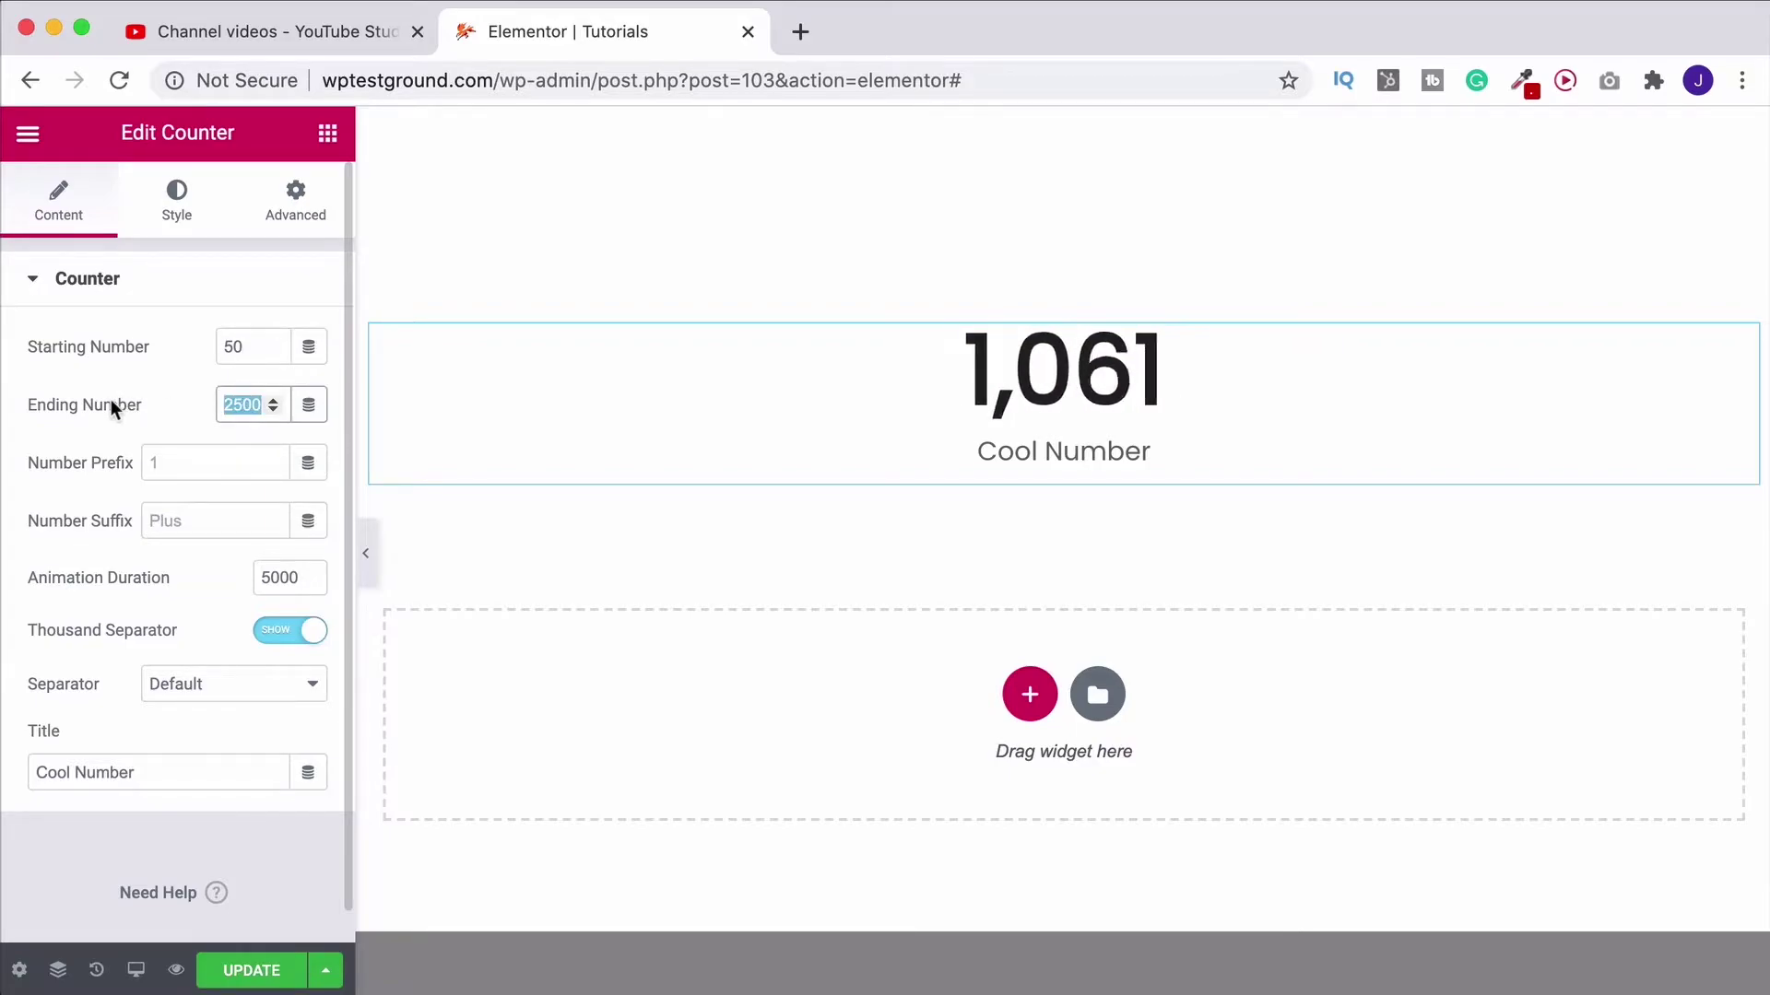
text(100)
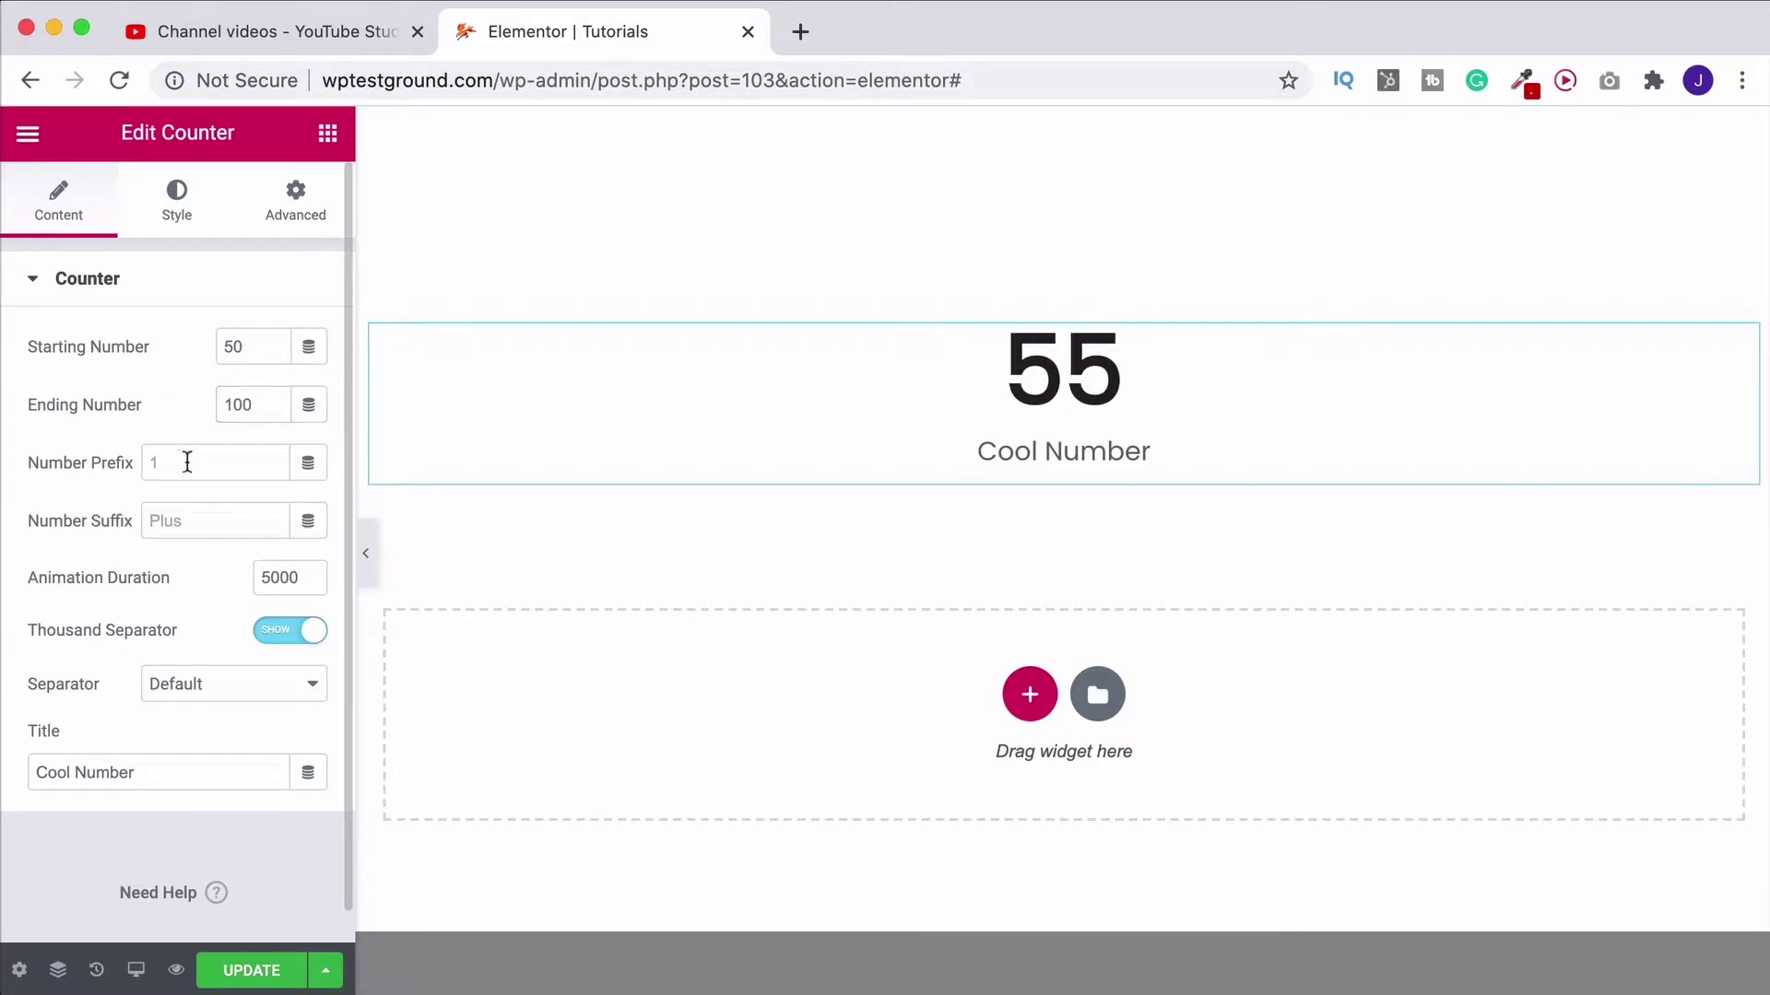
click(199, 465)
text(5)
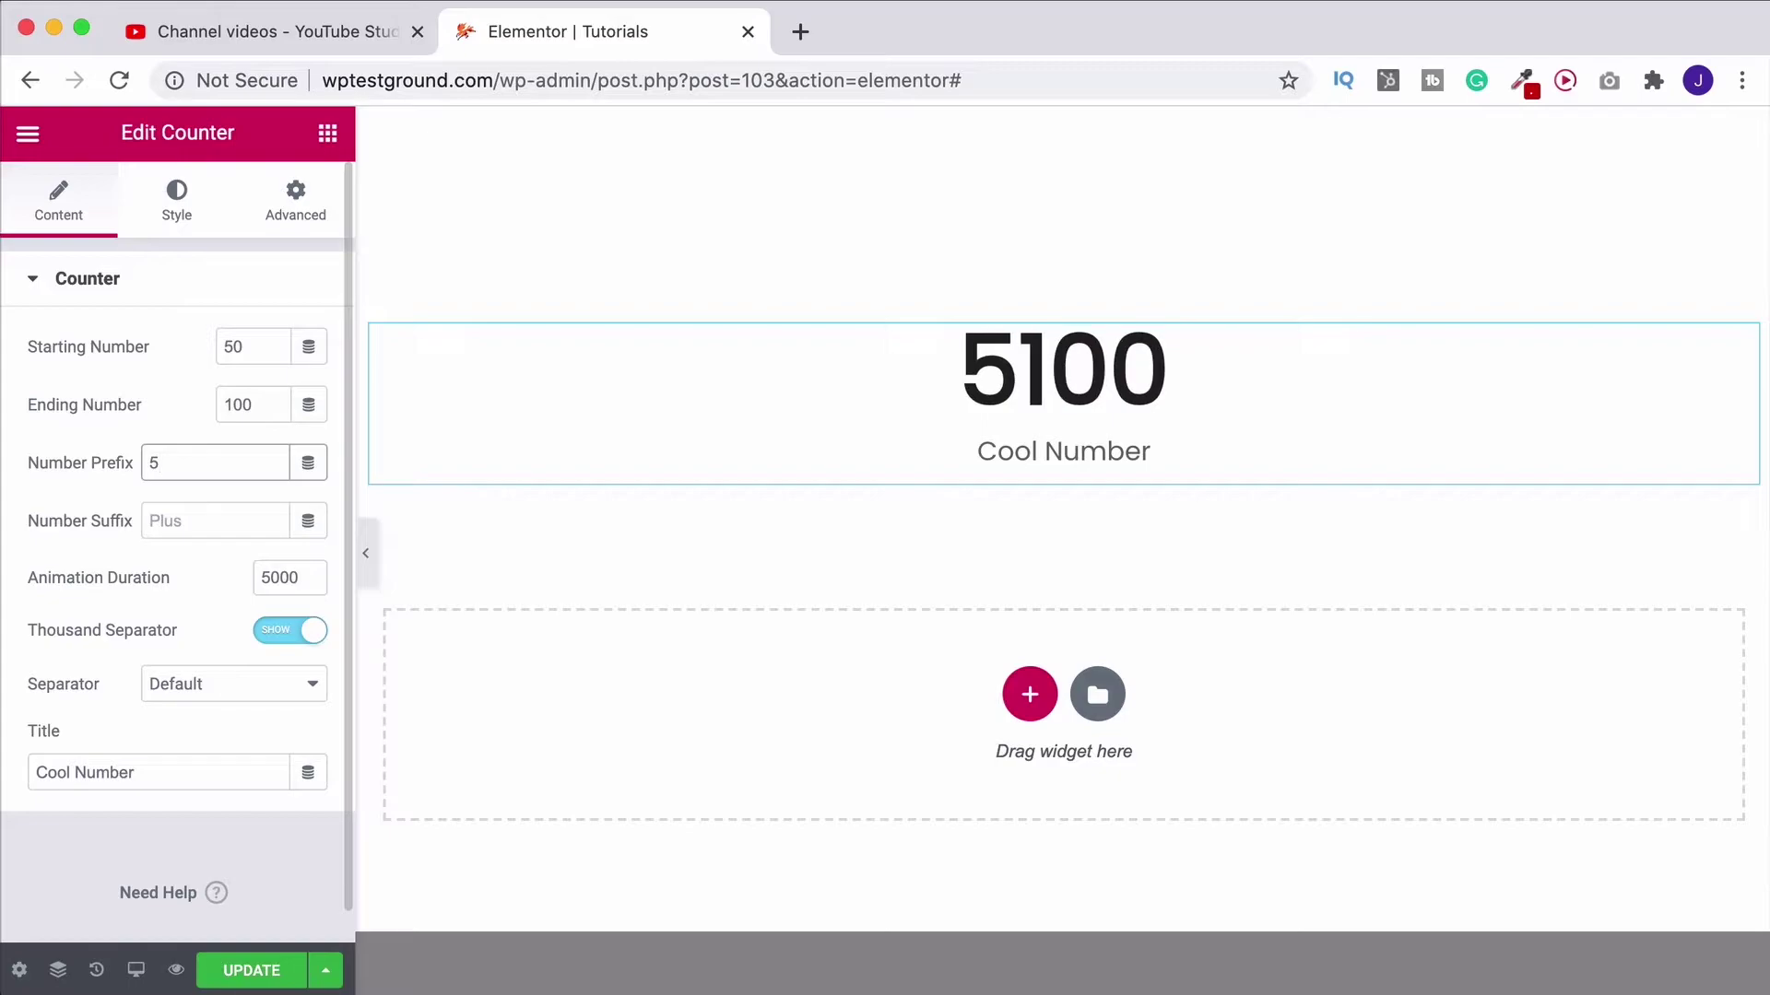
drag(166, 470, 76, 460)
text(£)
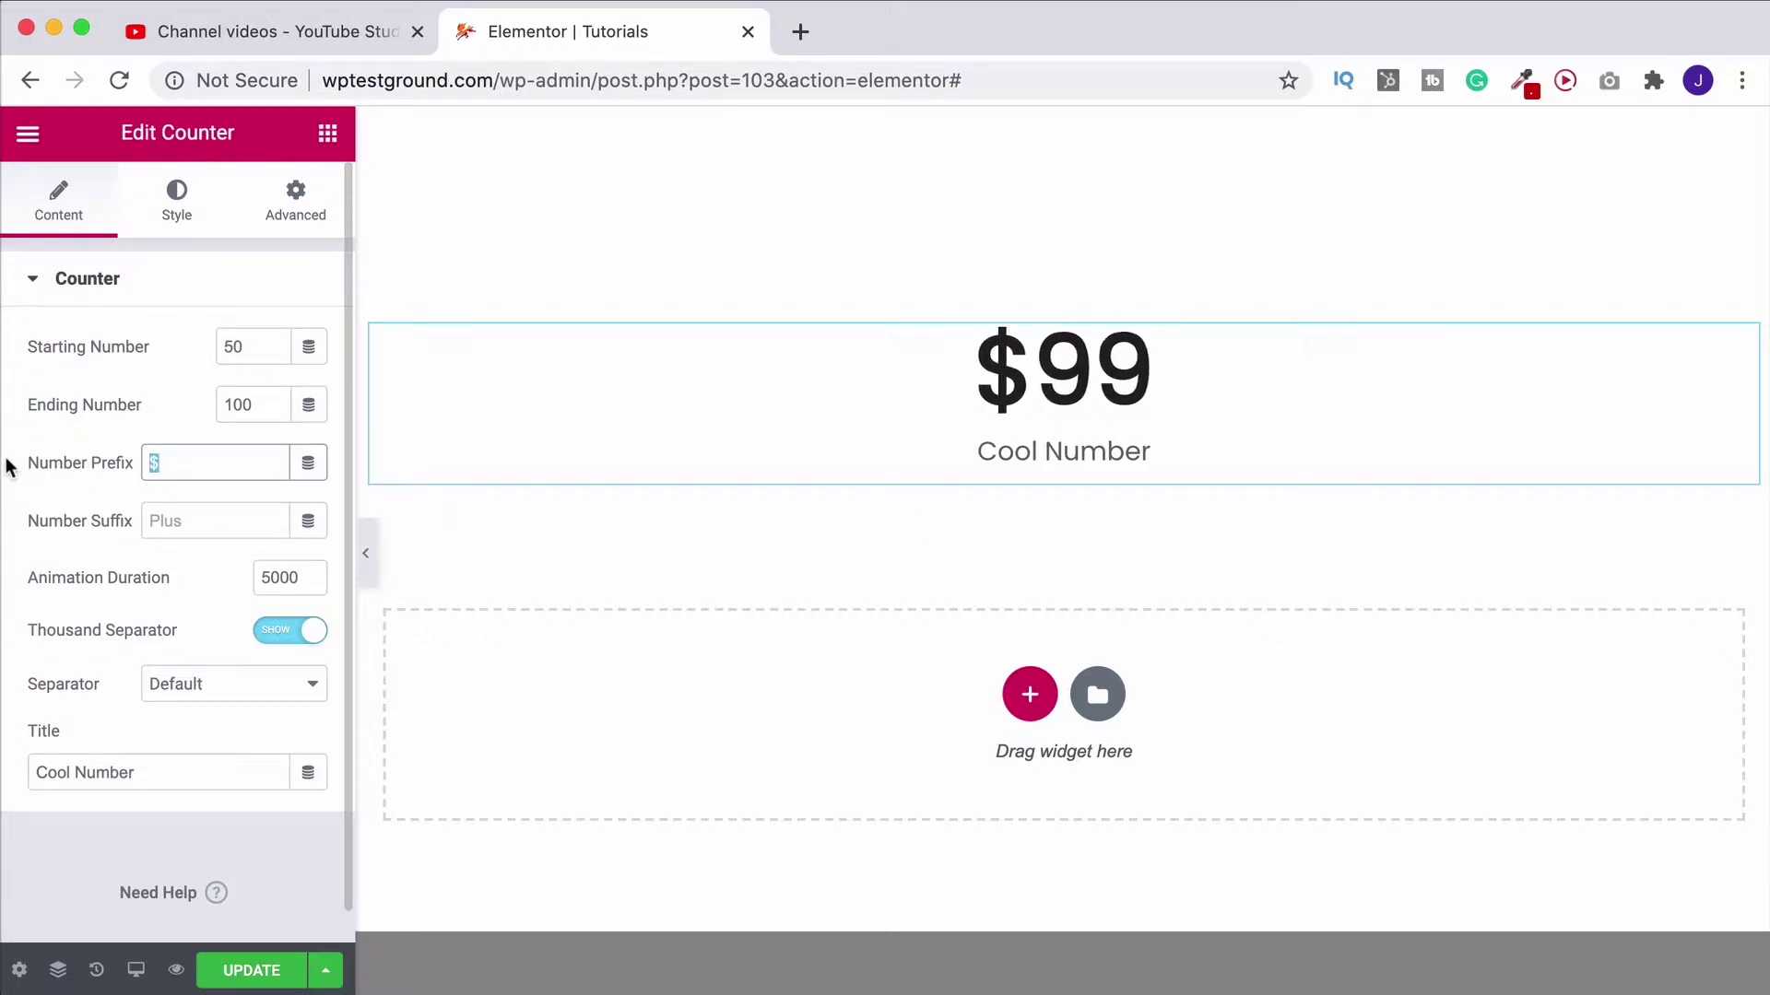
text(We have)
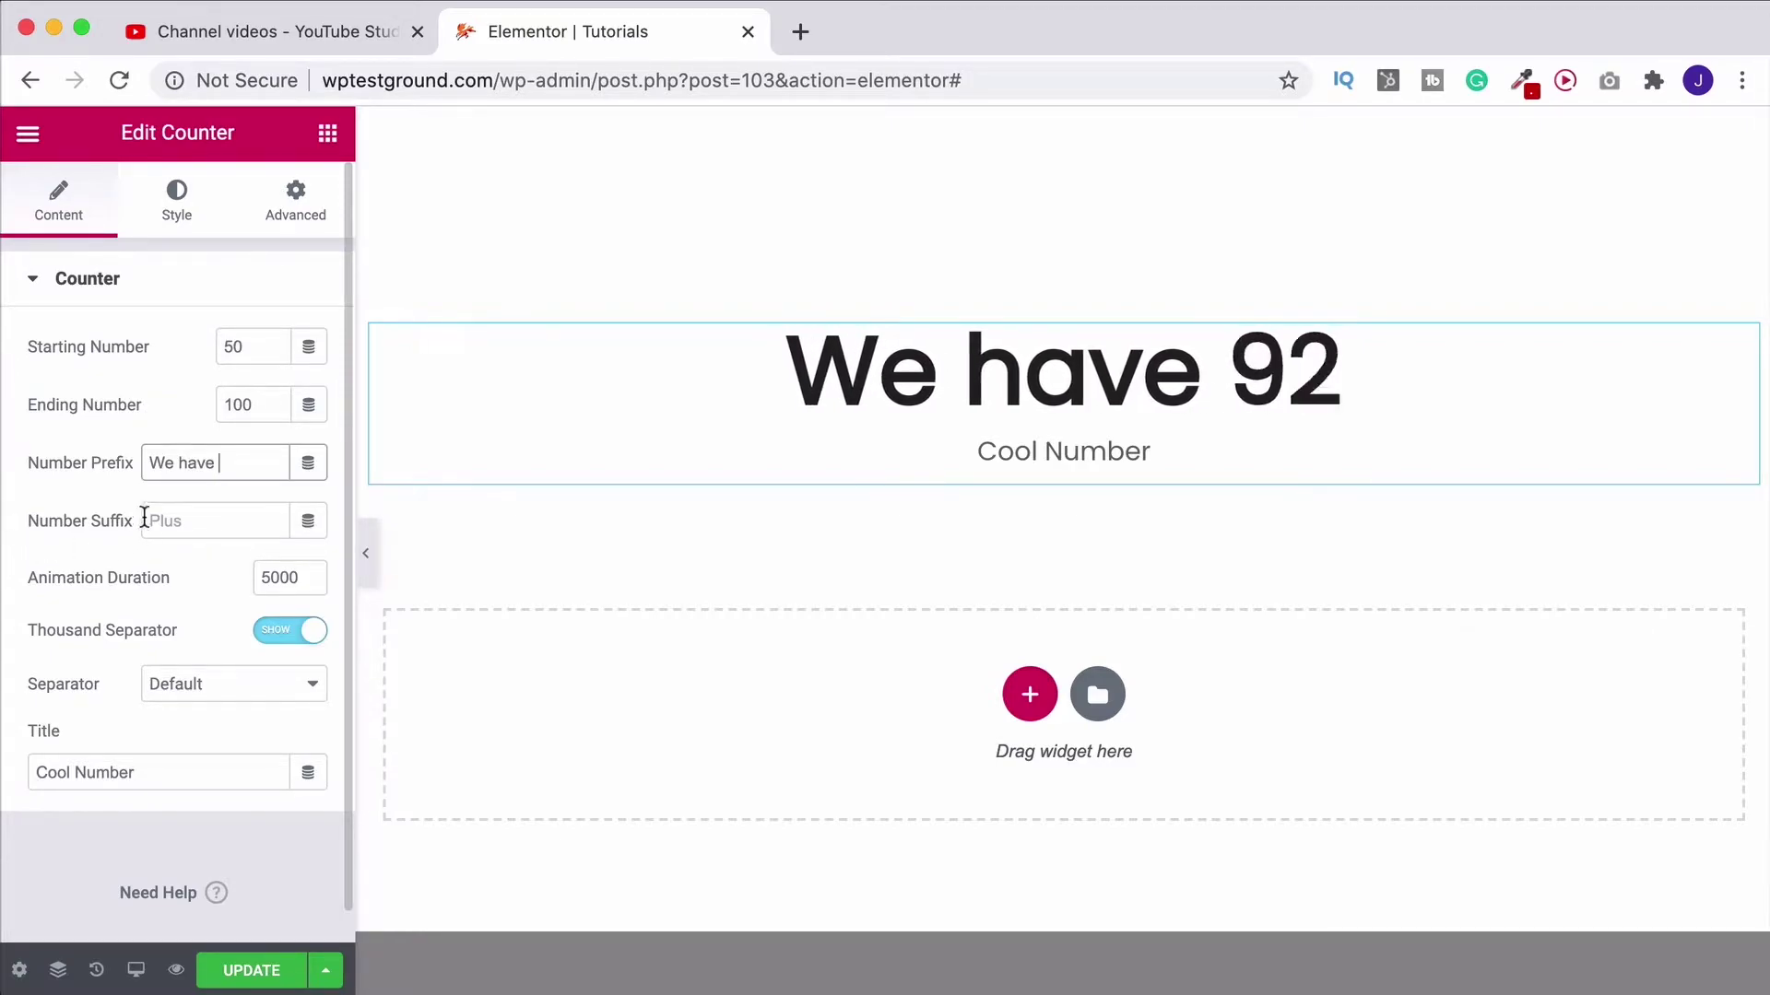
click(151, 520)
text(s)
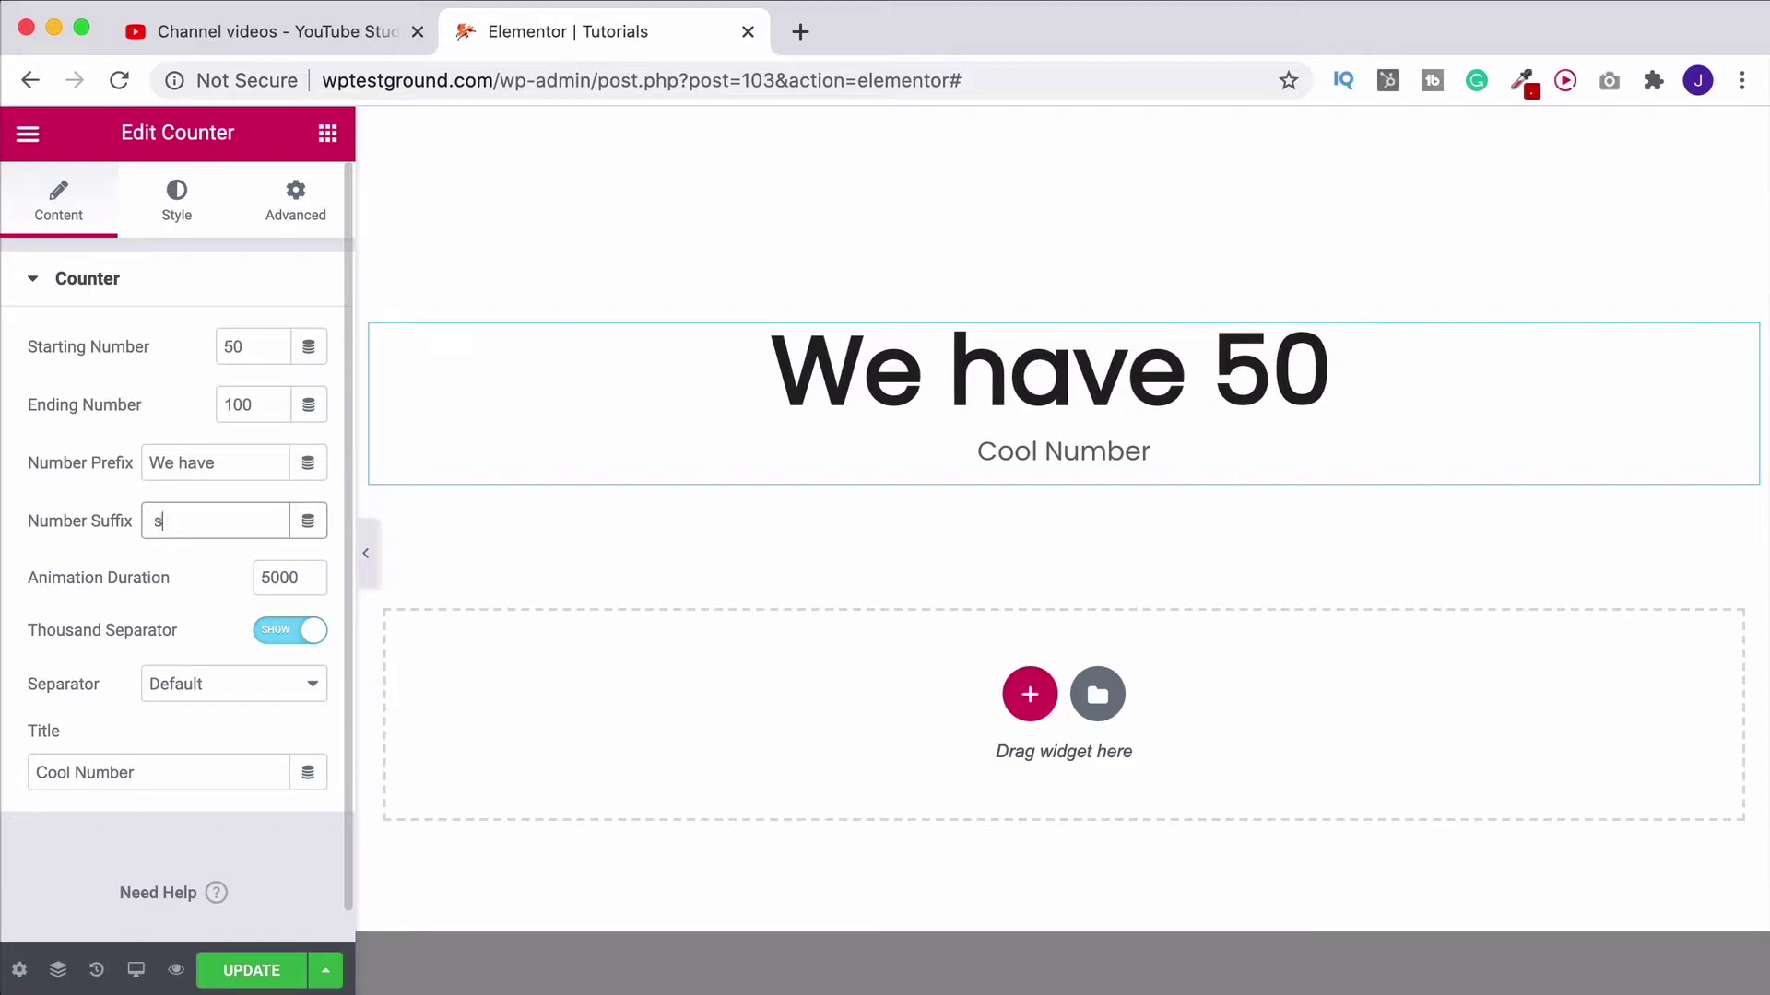
text(ubscribers)
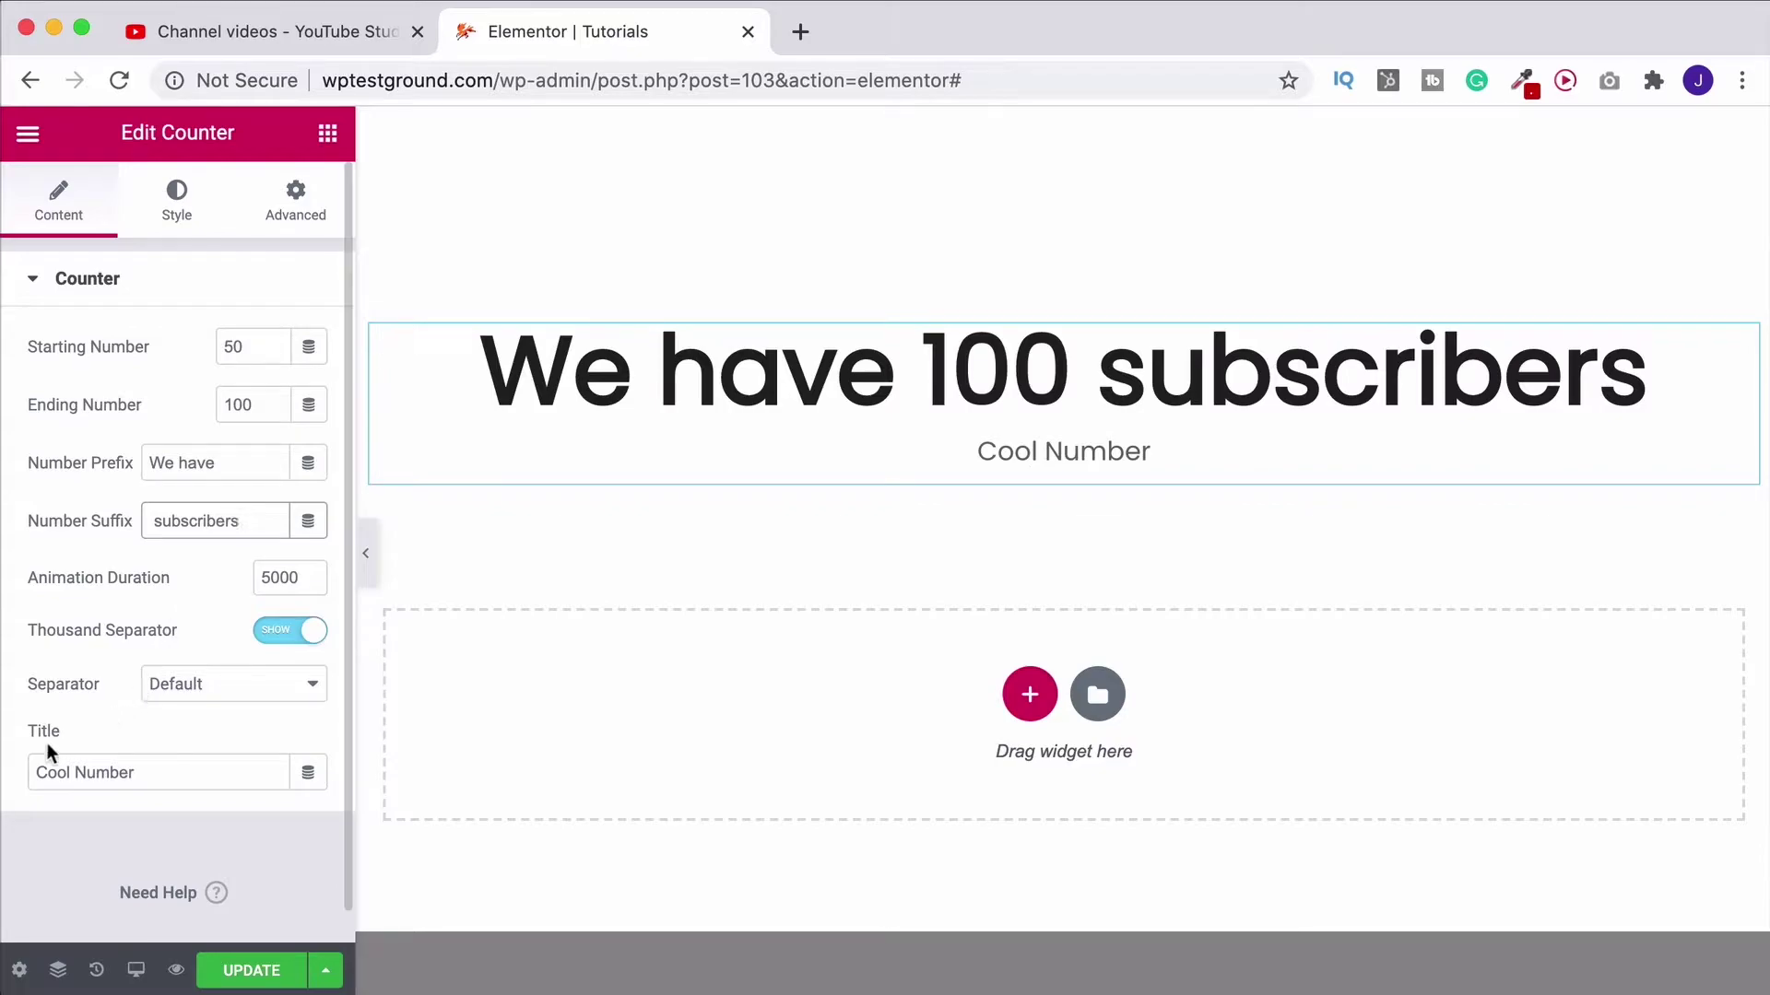
Step: Replace the counter's title text with 'Please join us as well'
drag(140, 773, 3, 774)
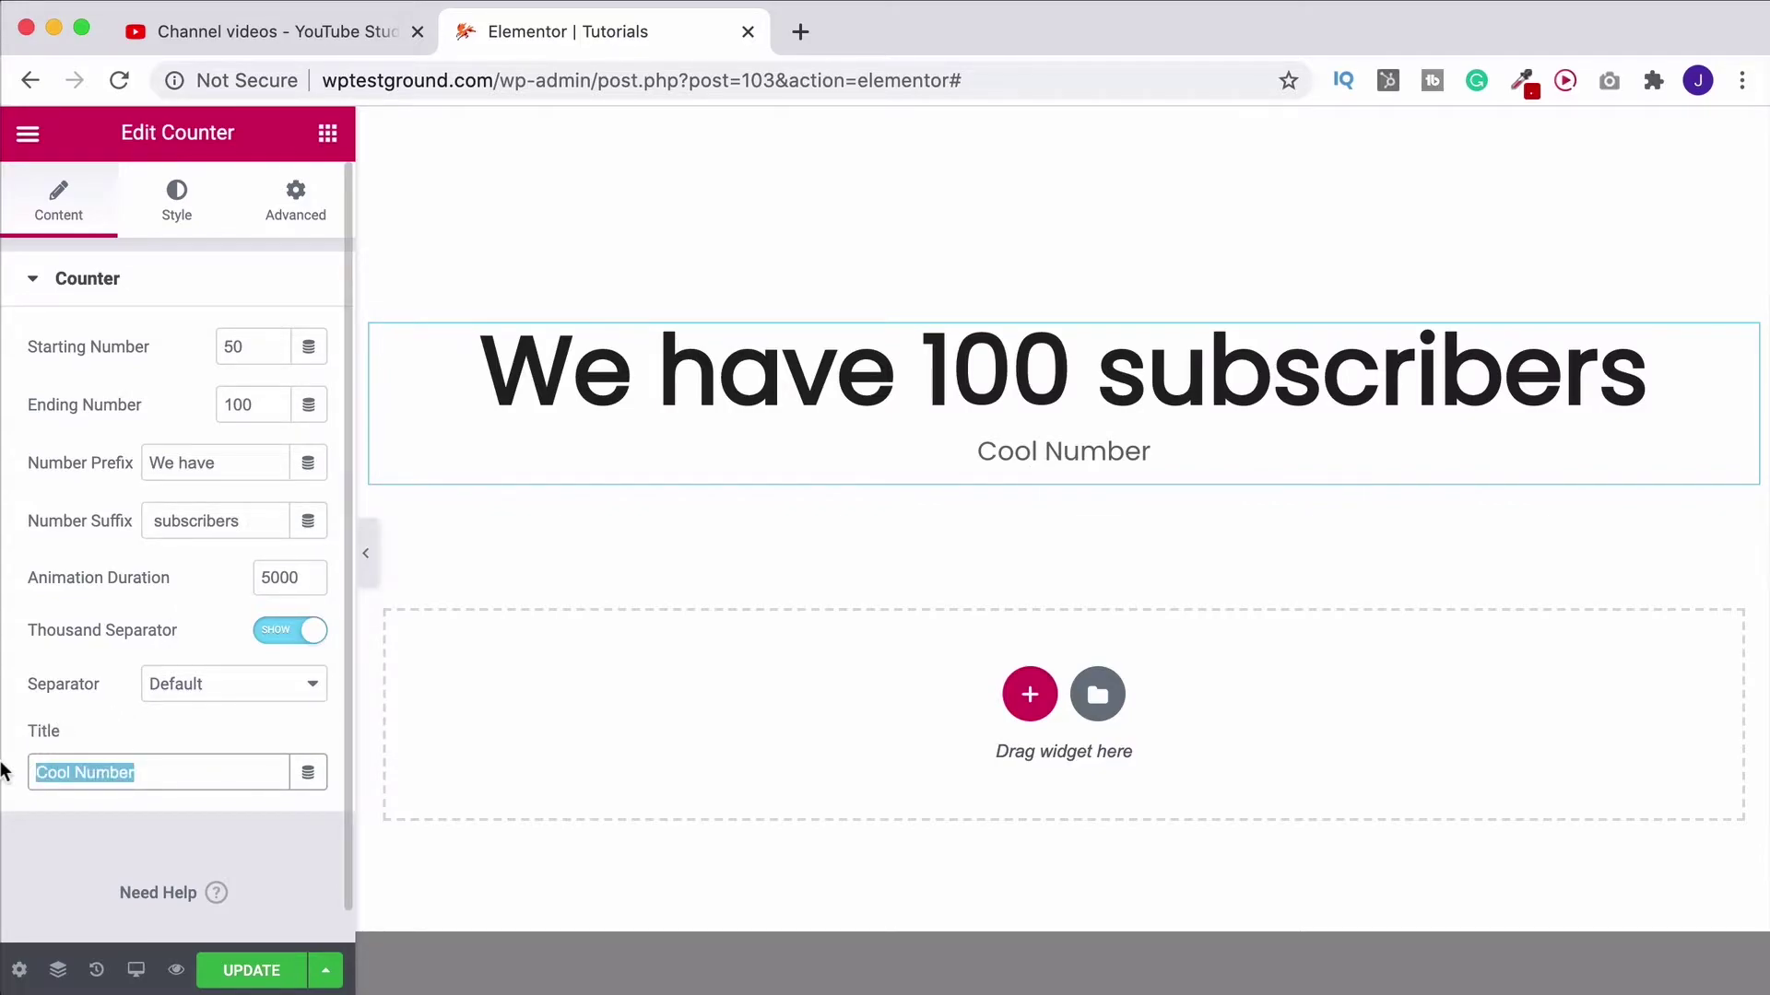
text(Please join)
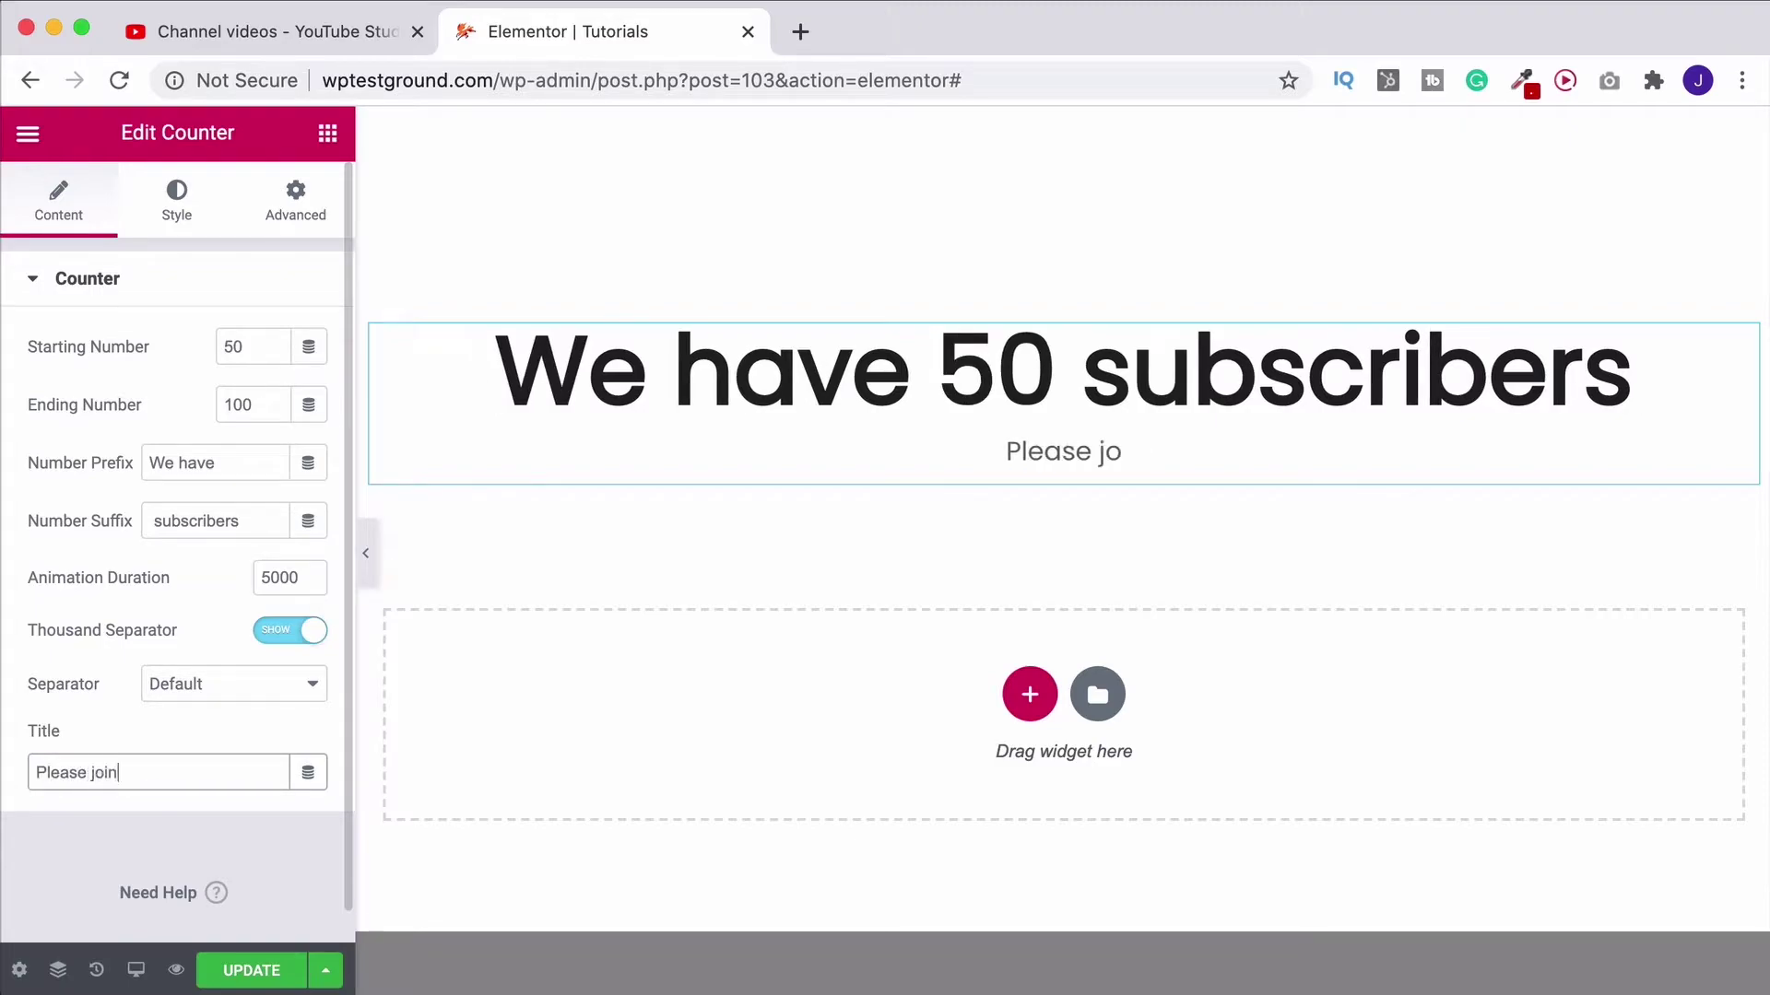
text( us as well)
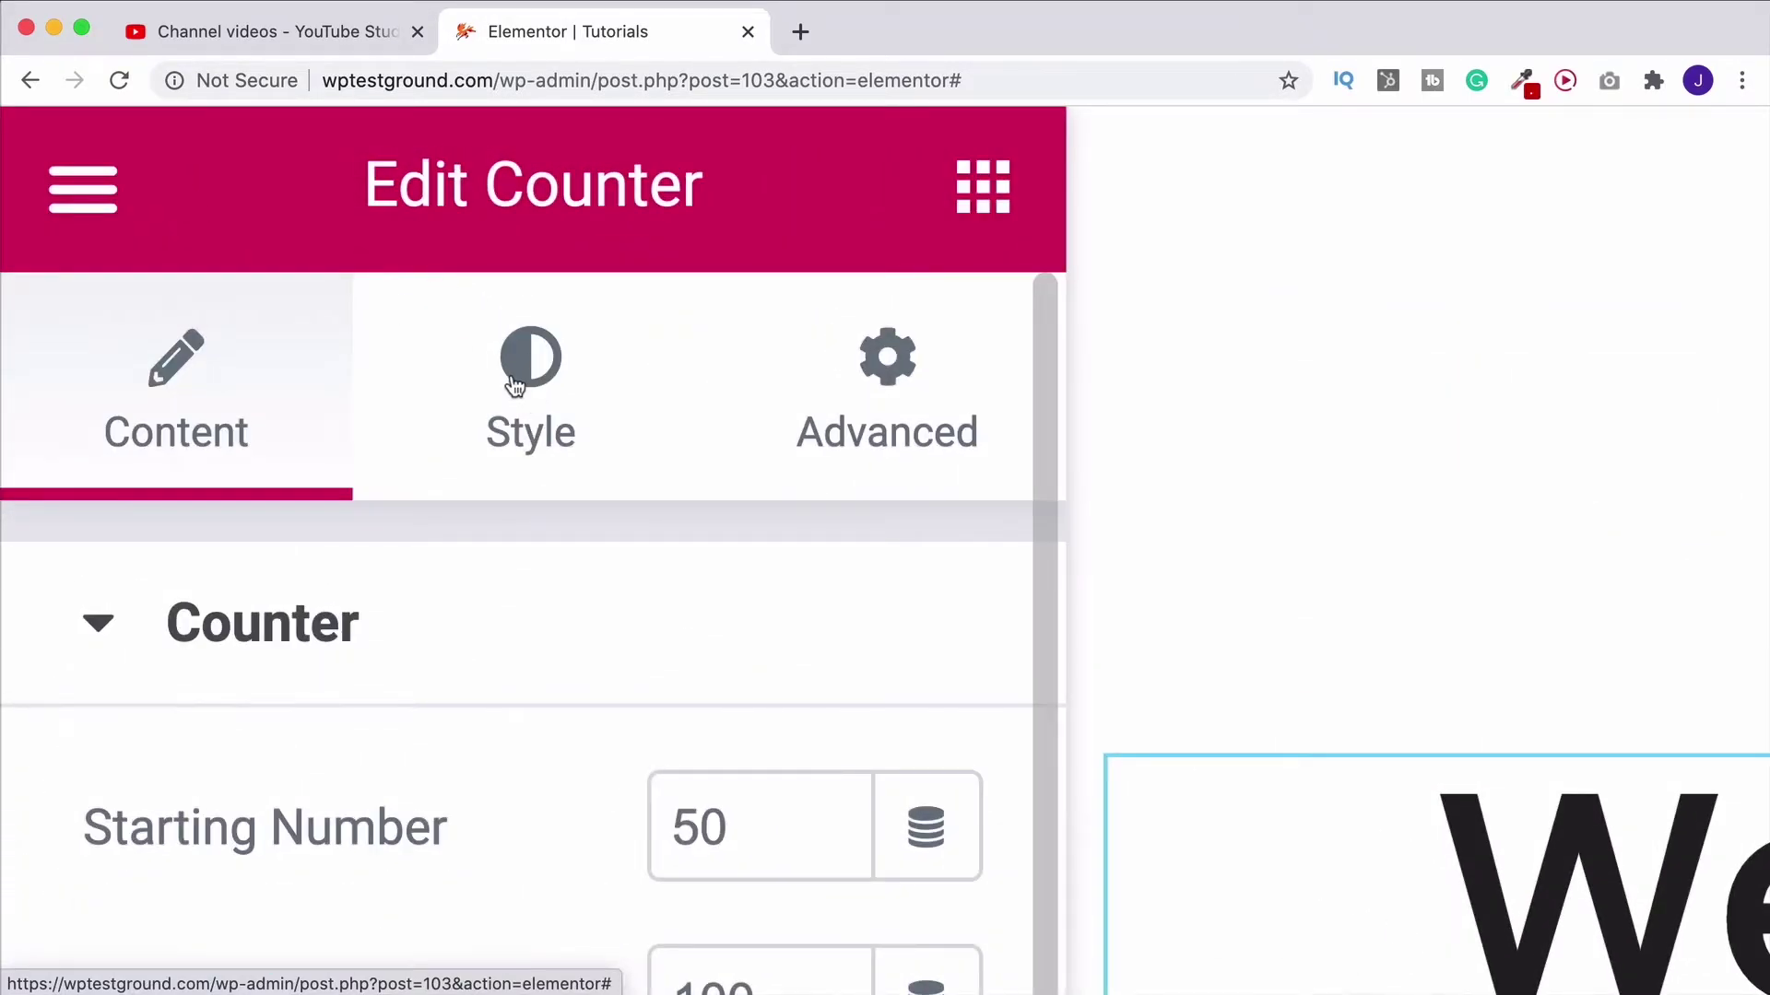
Step: Make the counter's number light green and review its Content and Style settings
click(180, 218)
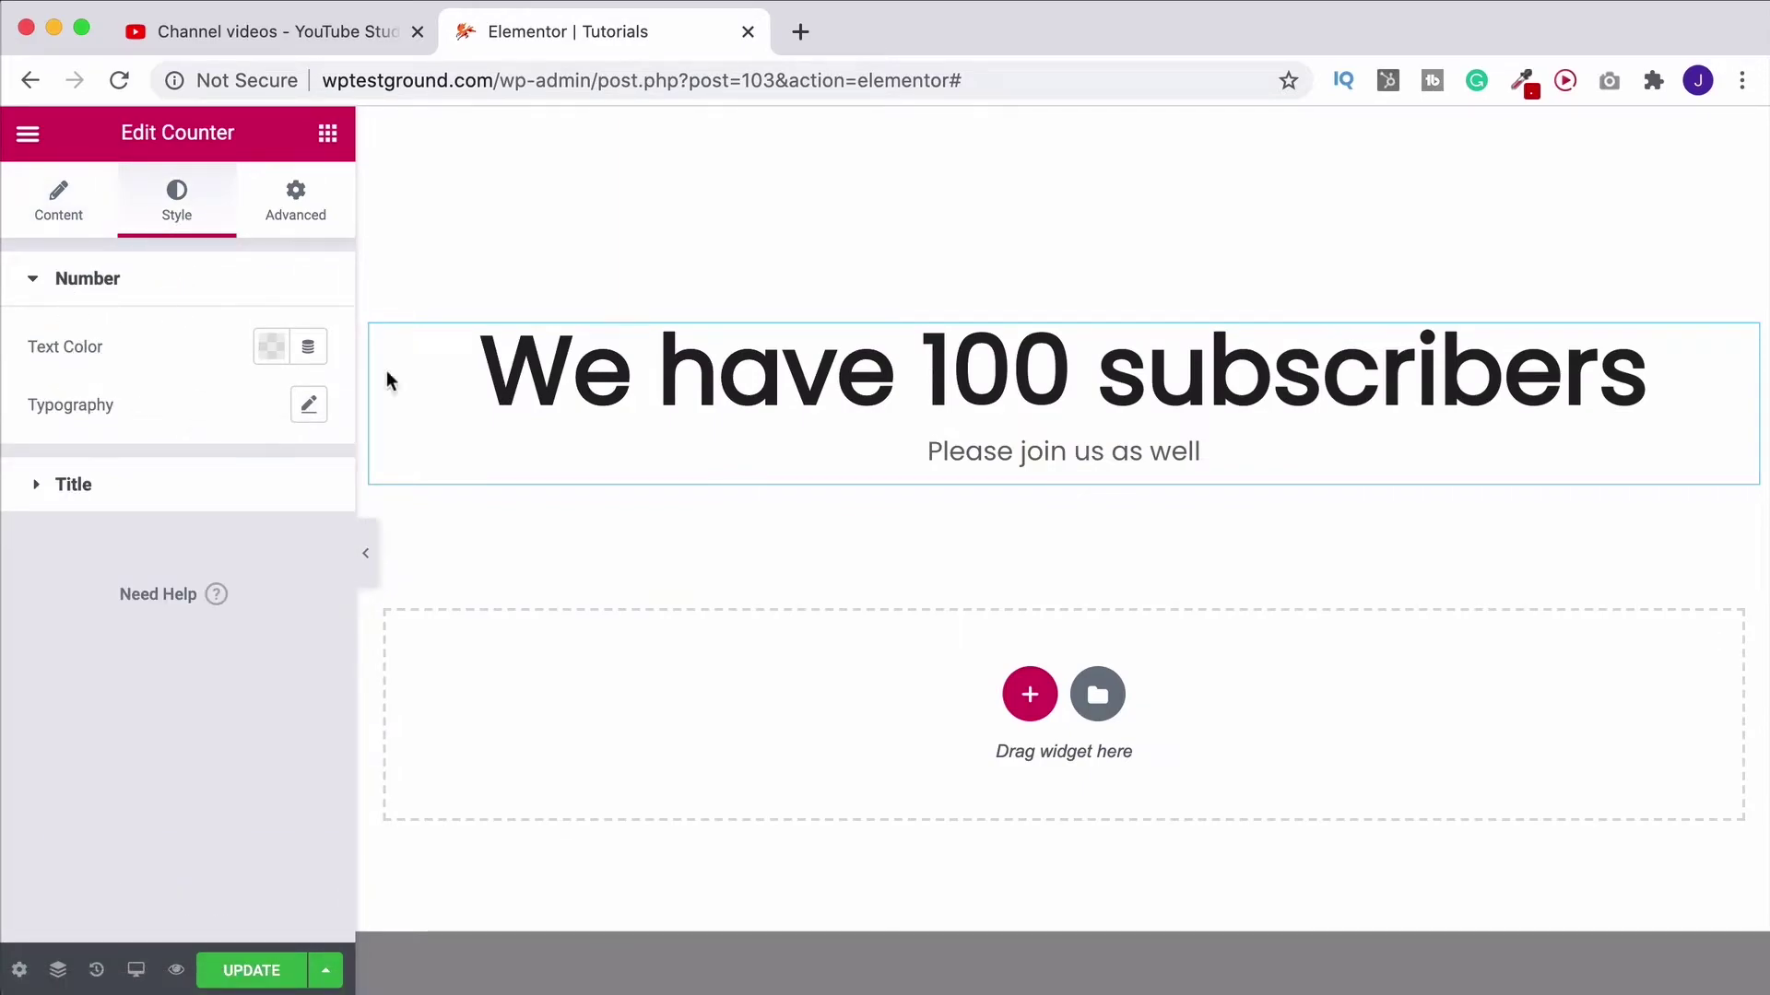
mouse_move(410, 380)
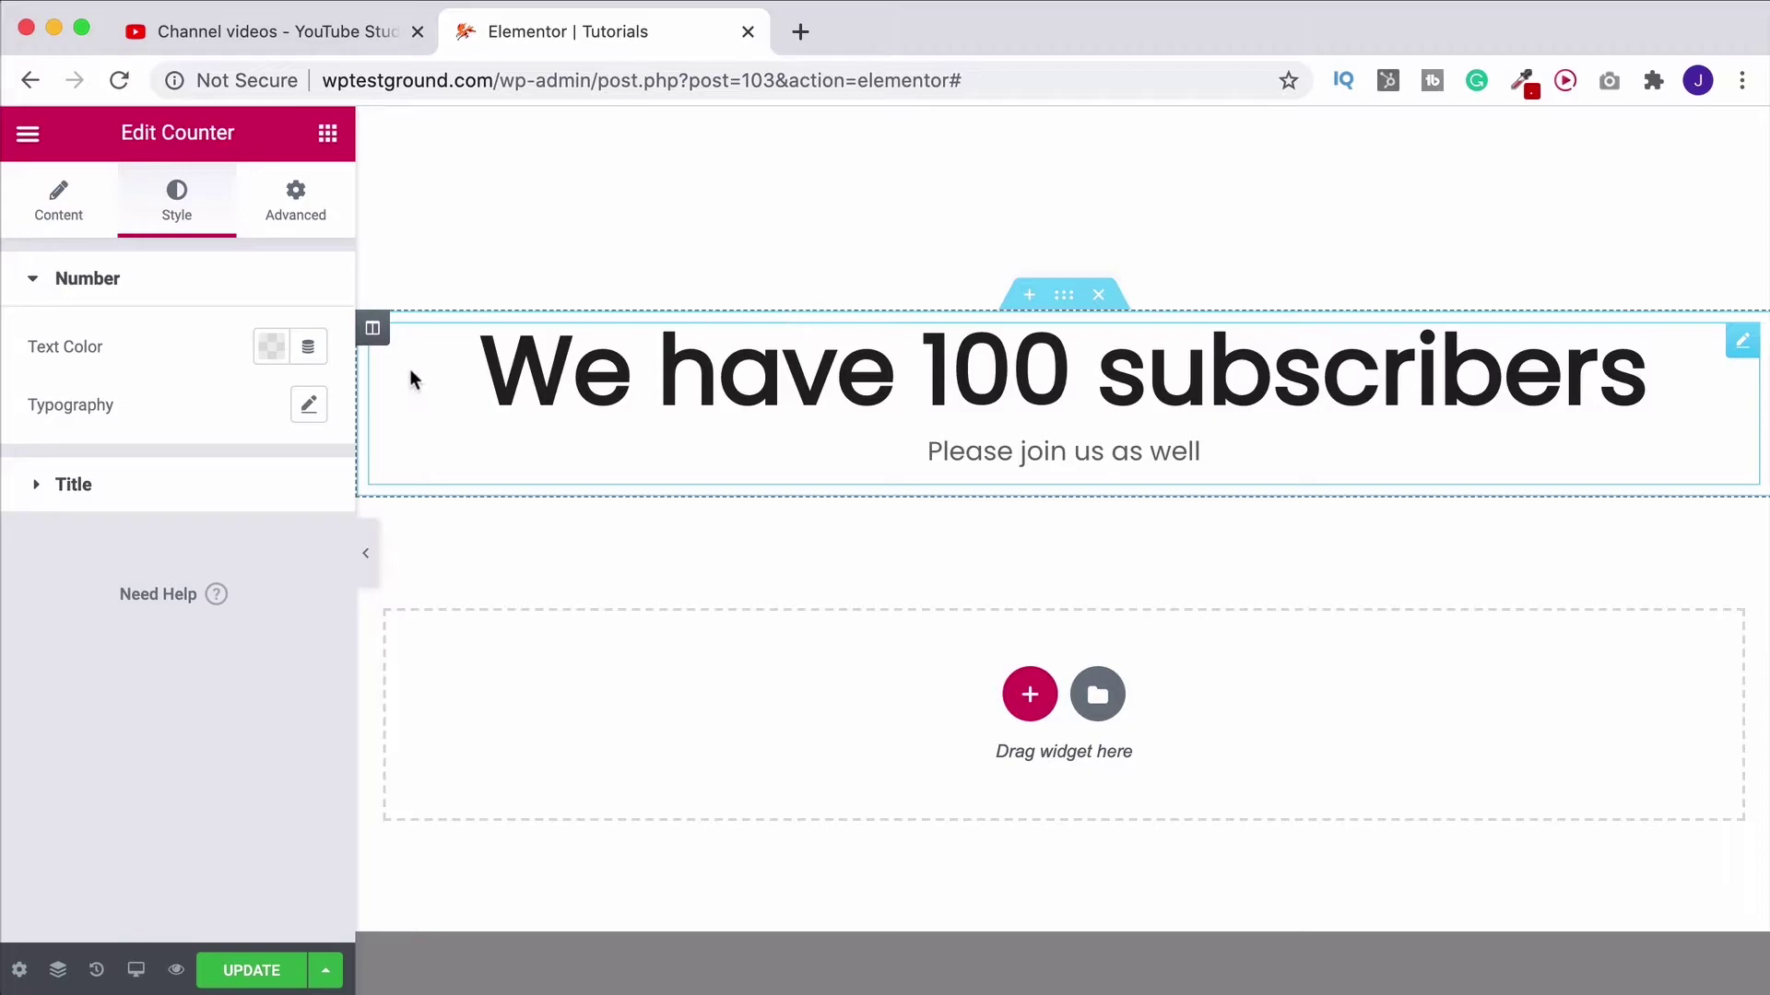
click(268, 348)
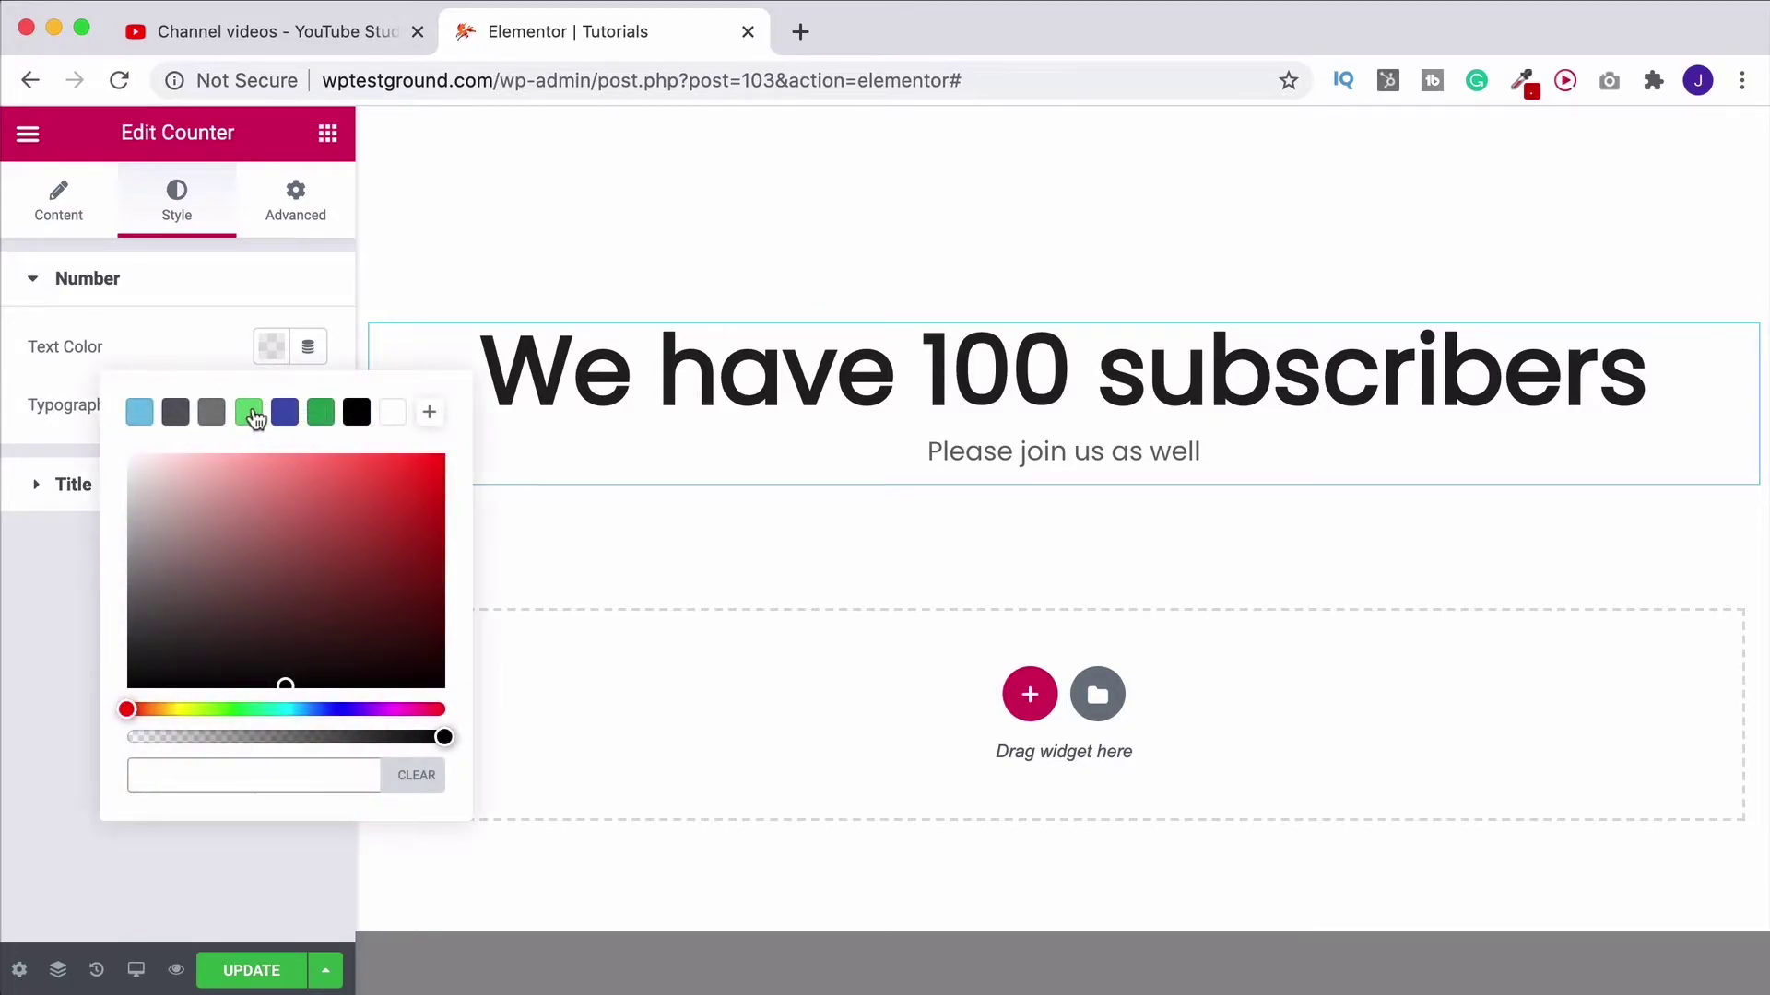
click(250, 412)
mouse_move(784, 362)
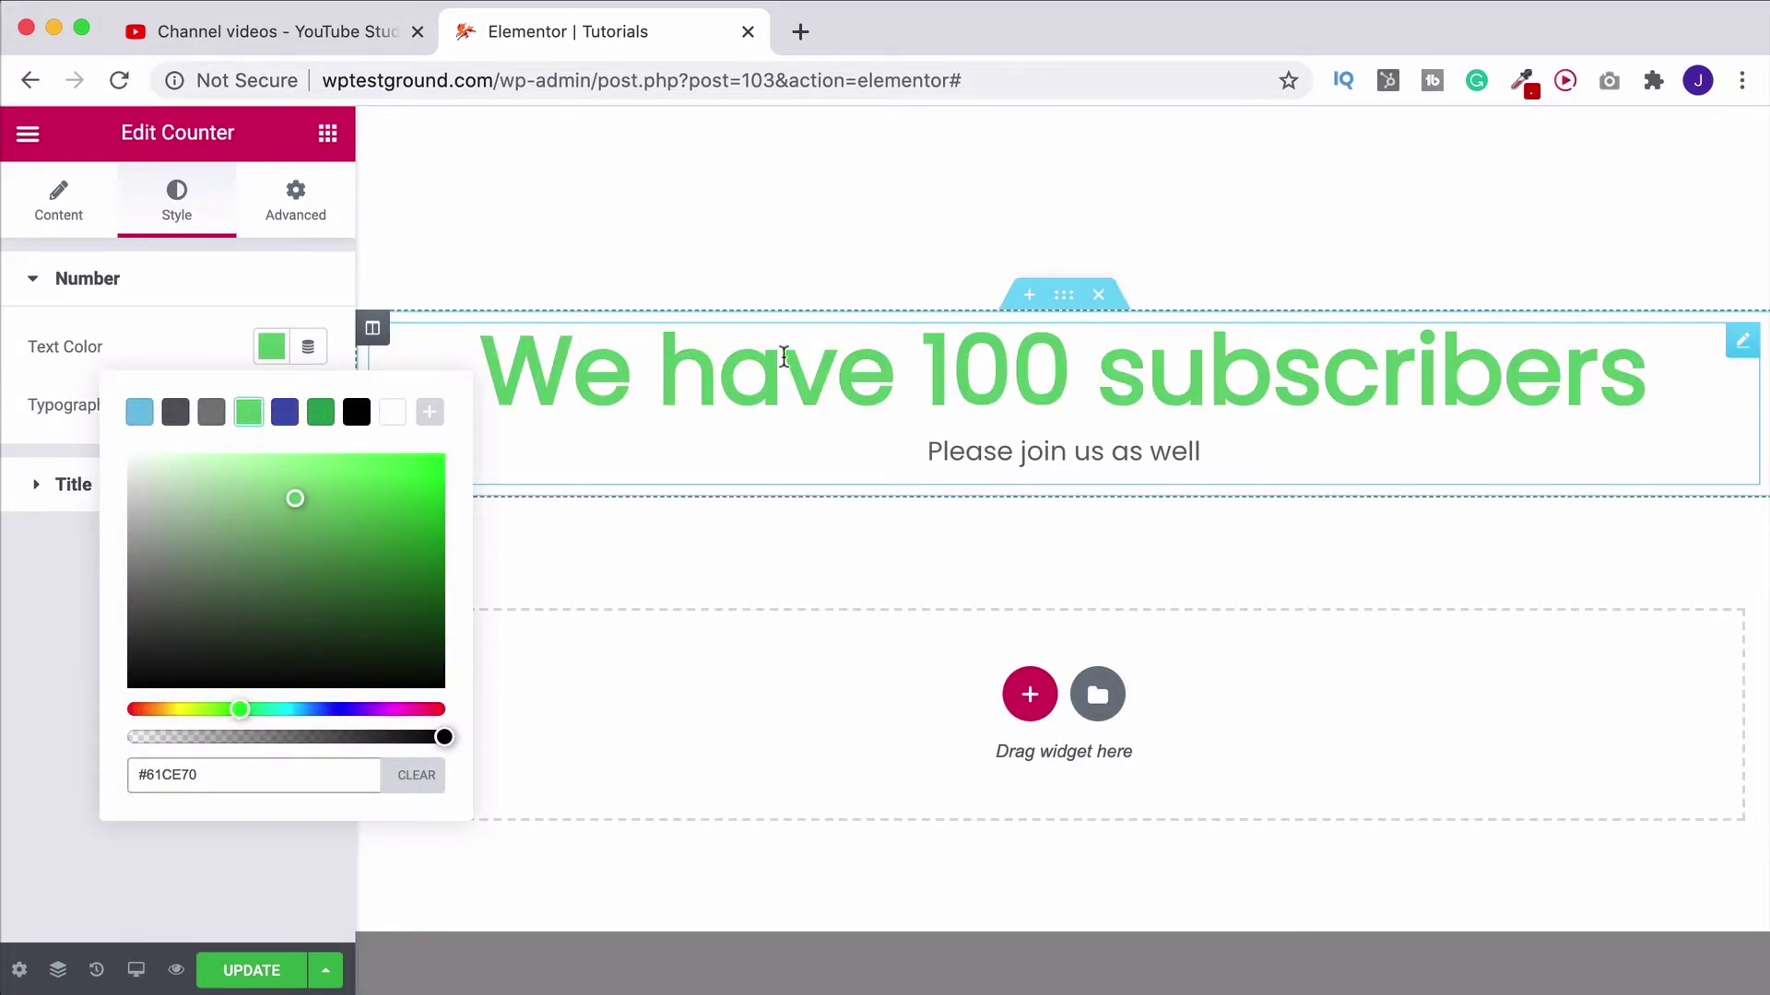
click(90, 276)
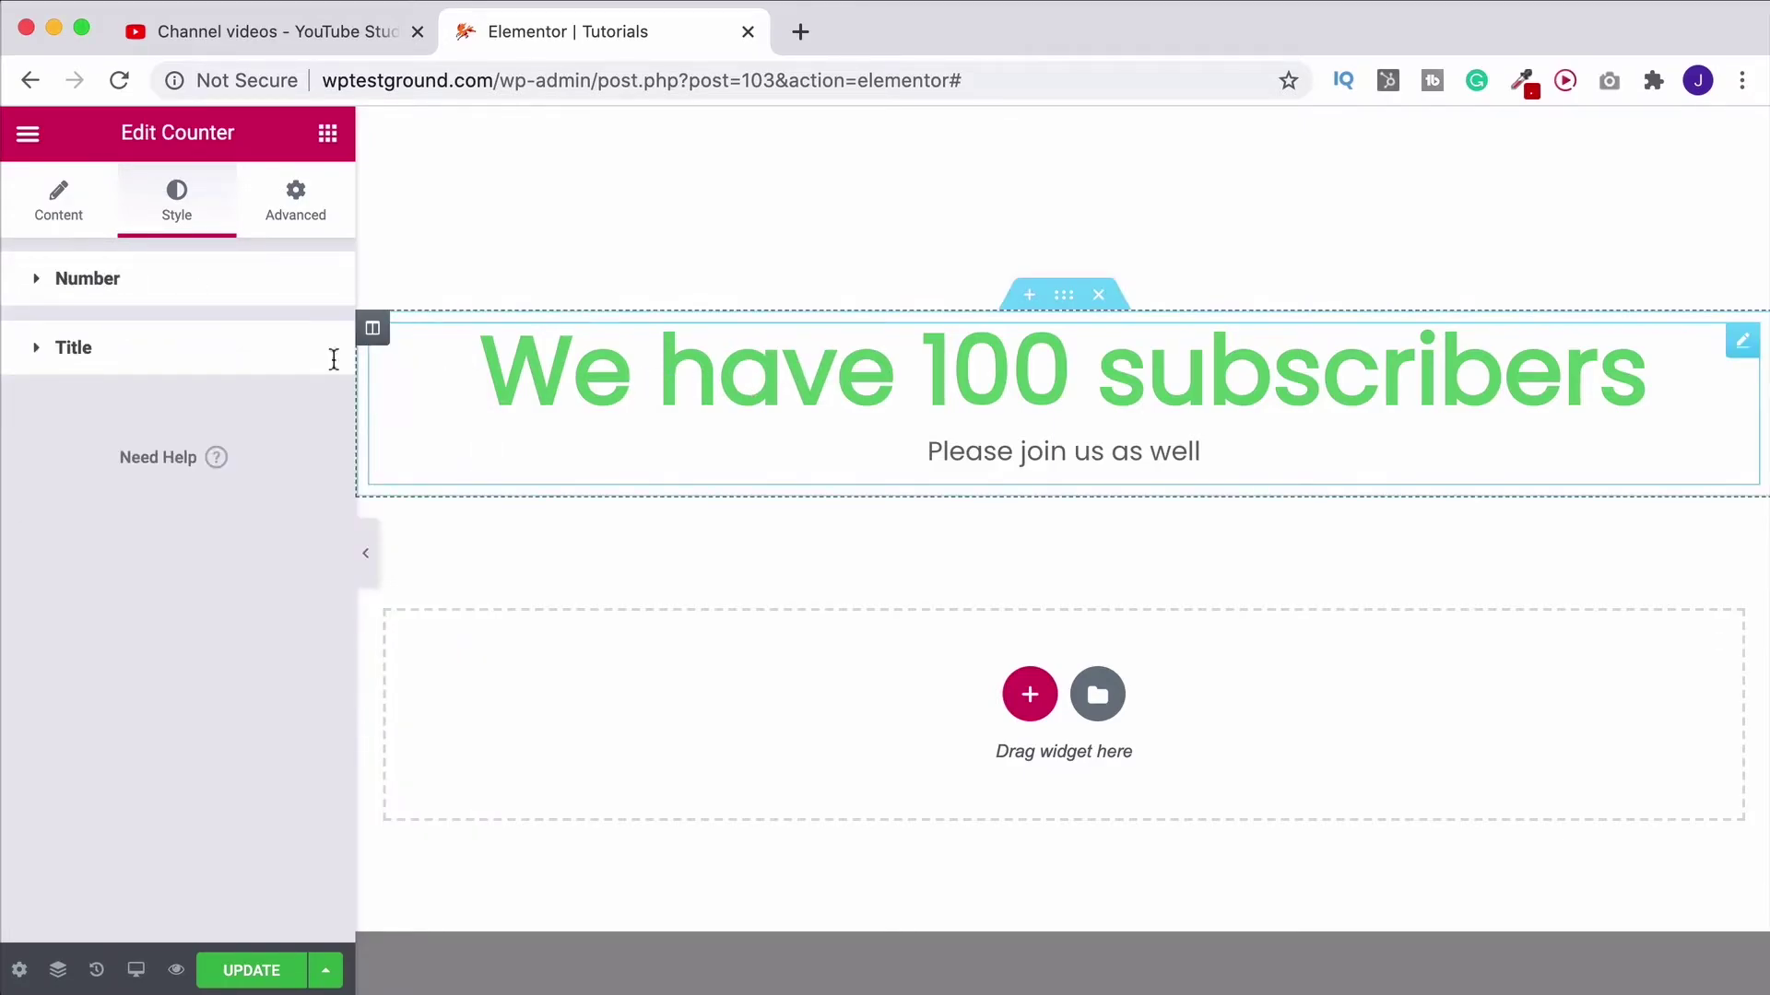
click(59, 200)
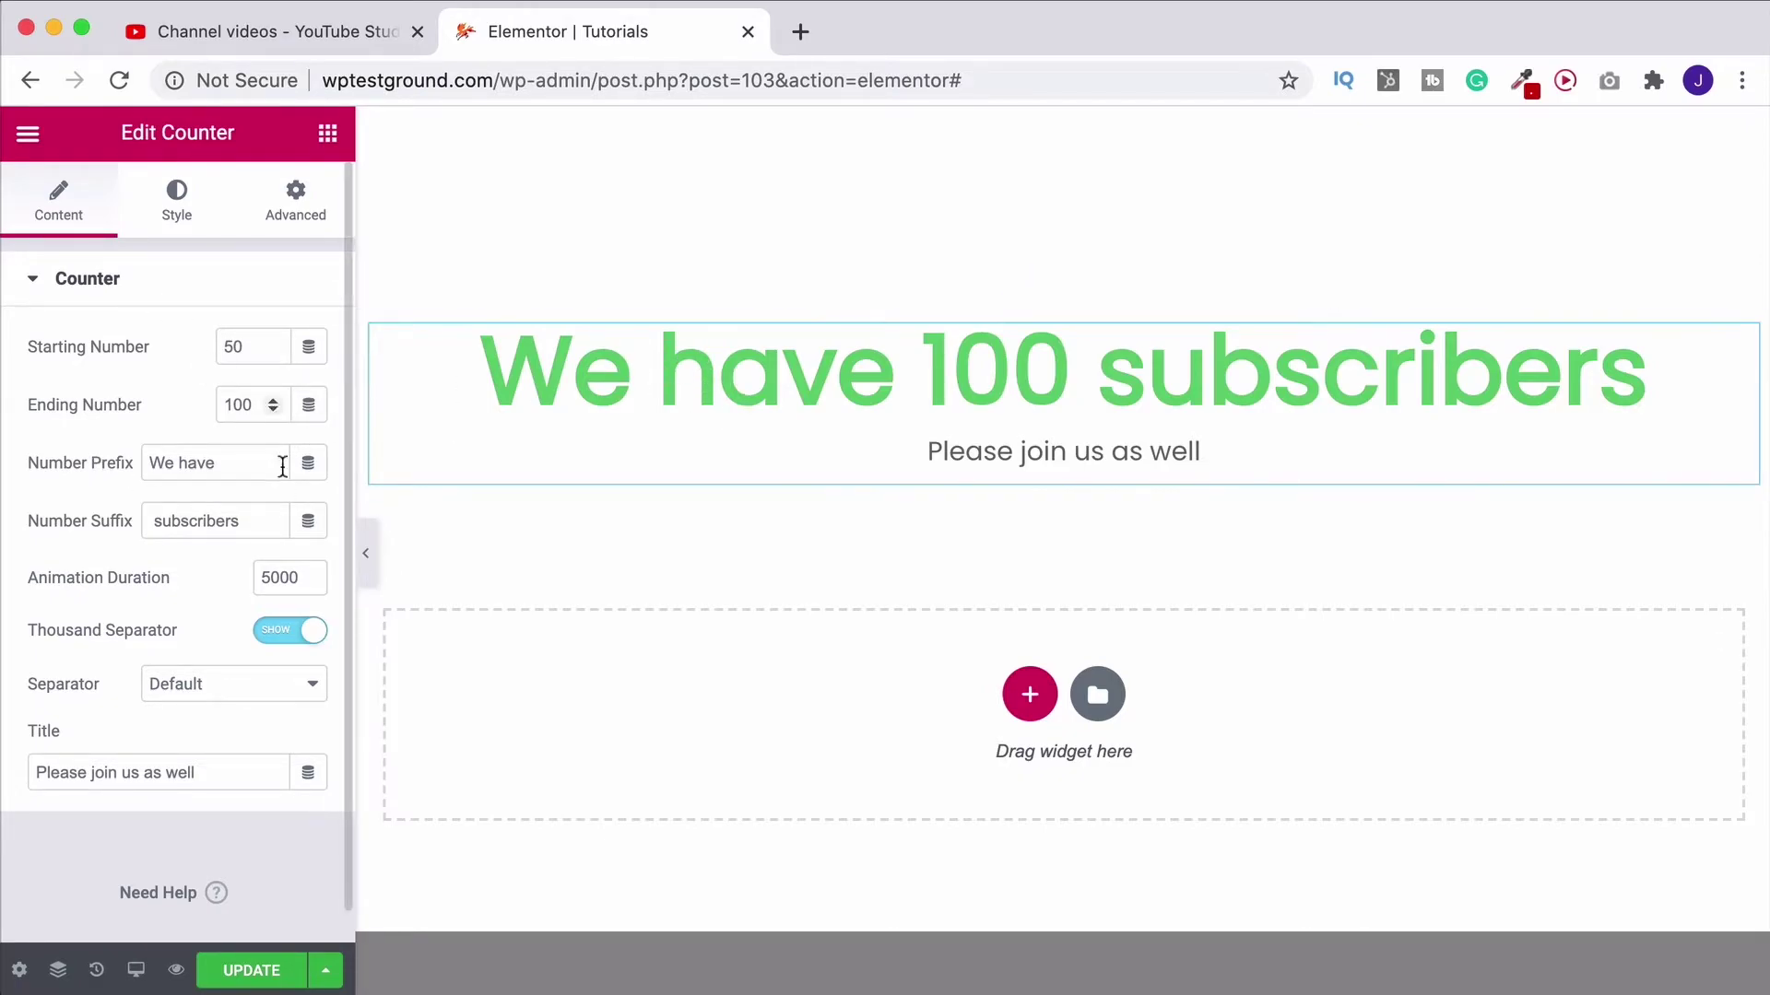
click(179, 203)
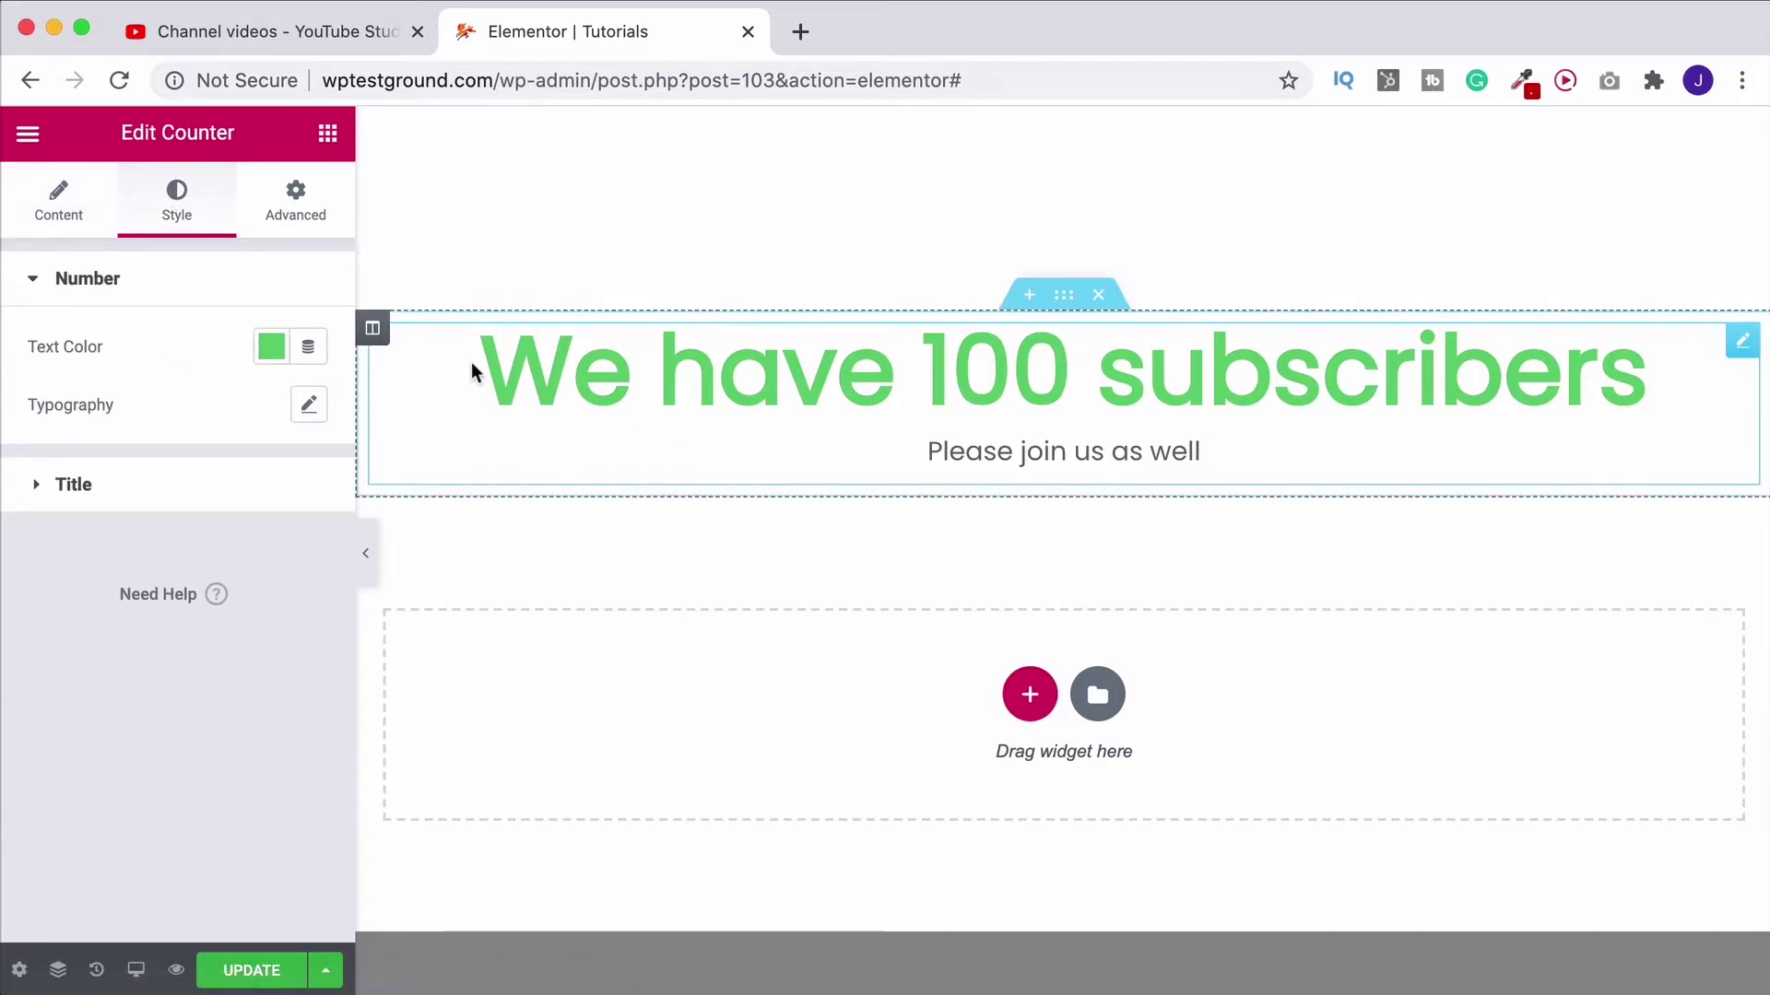
Step: Insert a three-column section and drop a Counter widget into its middle column
mouse_move(1064, 401)
click(1029, 693)
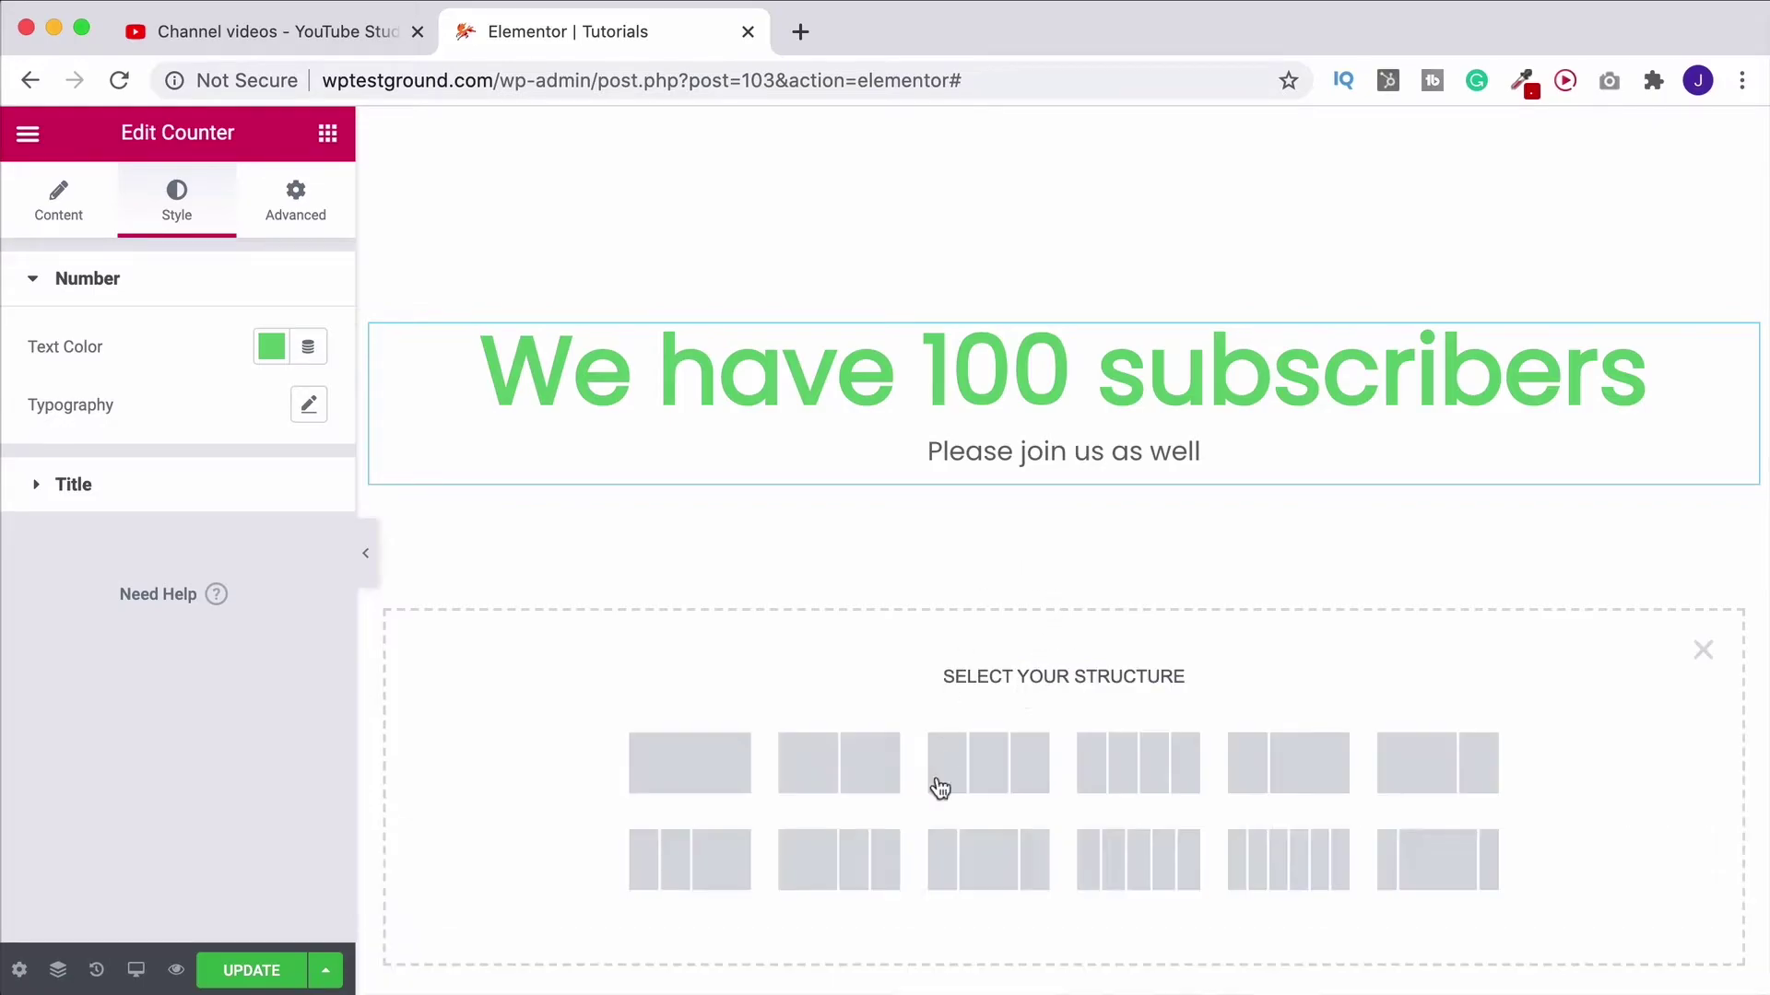
click(997, 785)
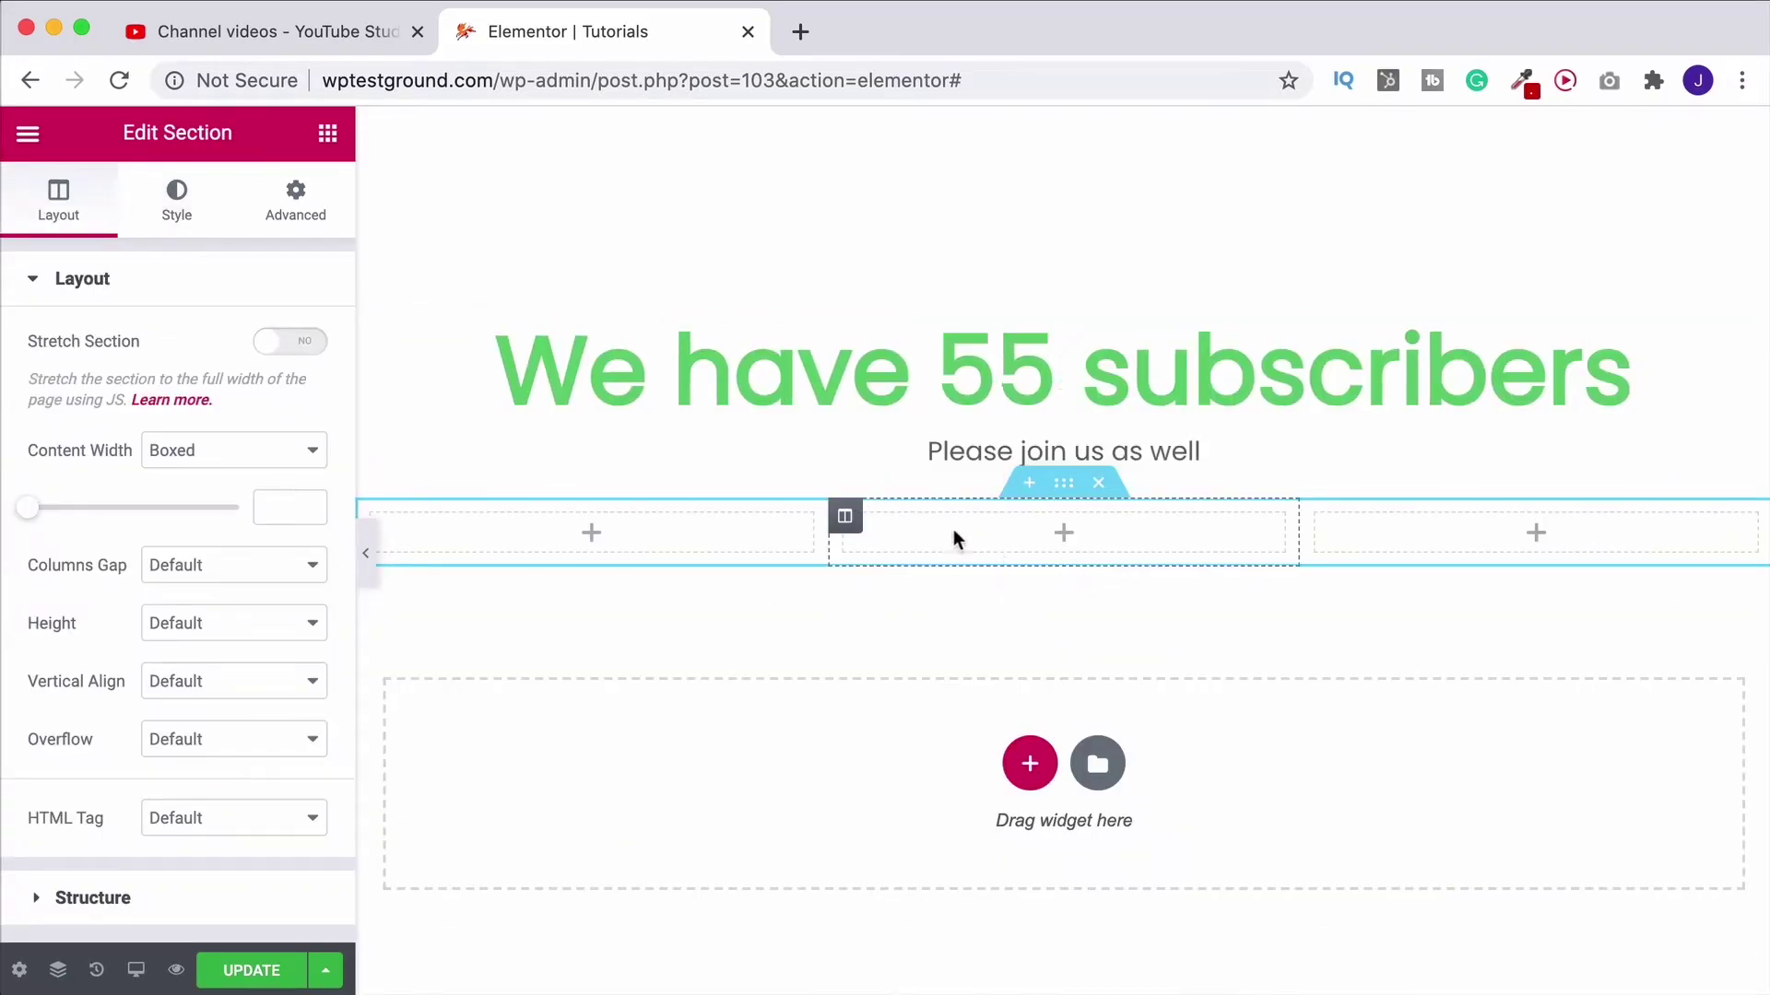
click(329, 133)
click(166, 245)
text(counter)
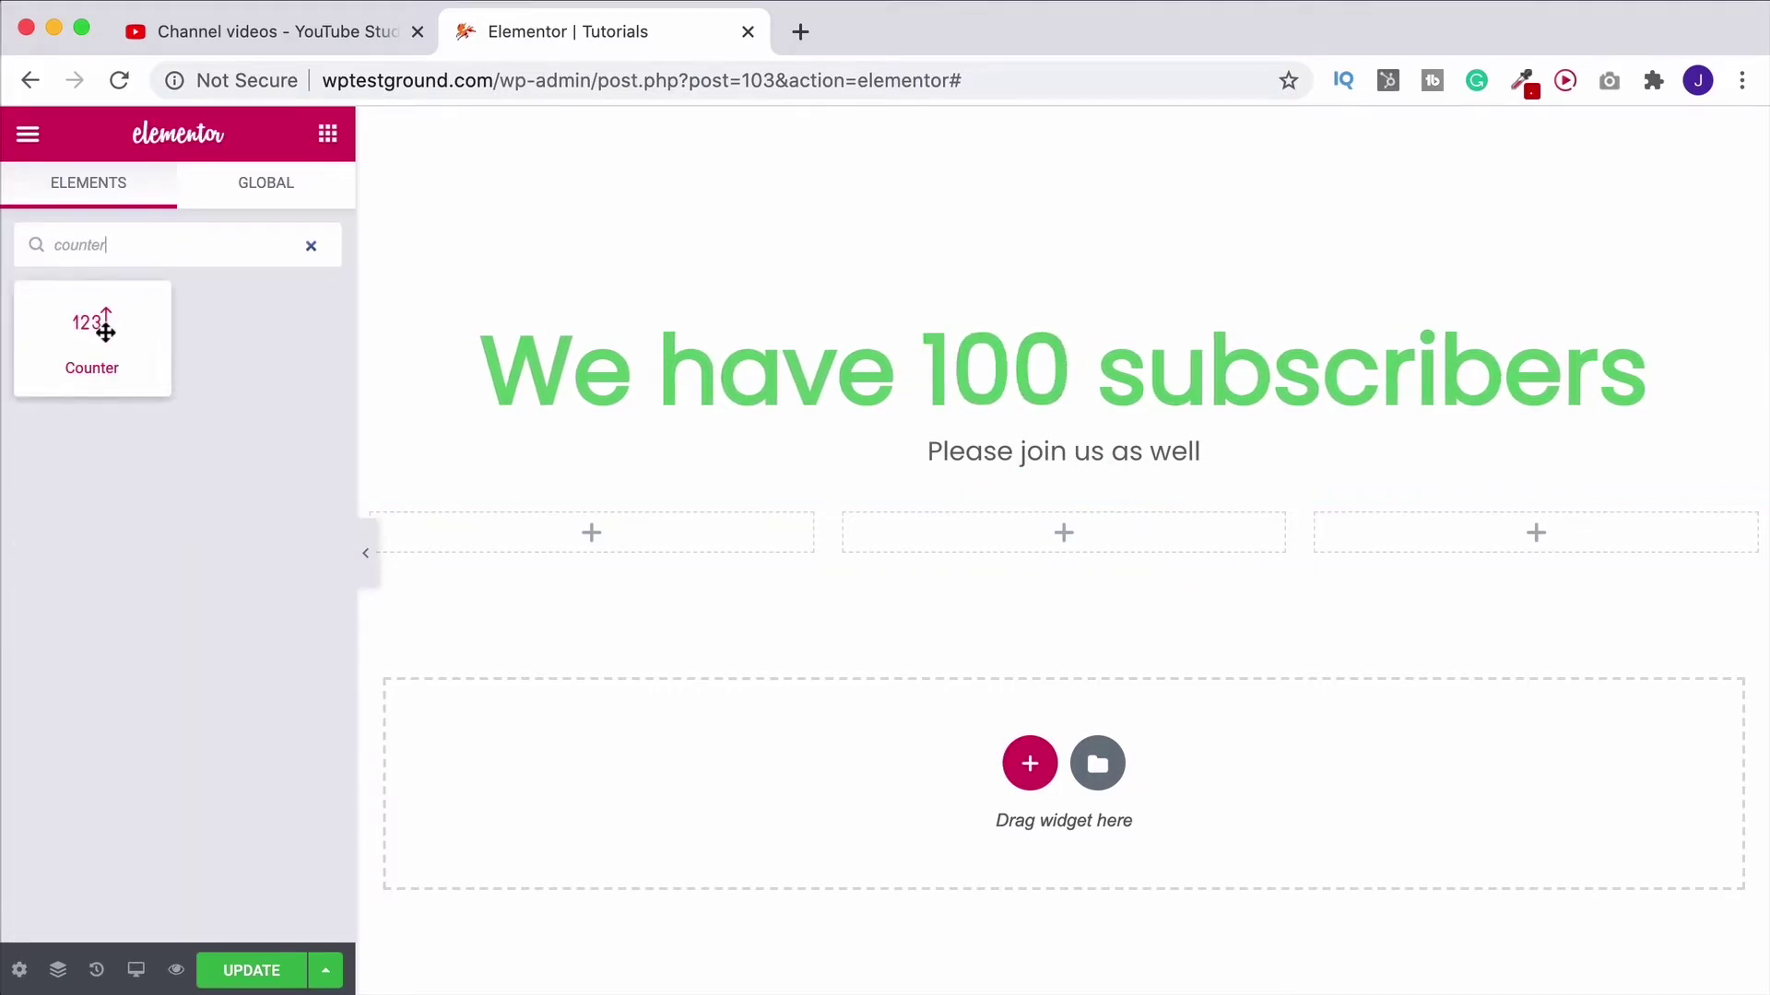
drag(97, 324, 1137, 520)
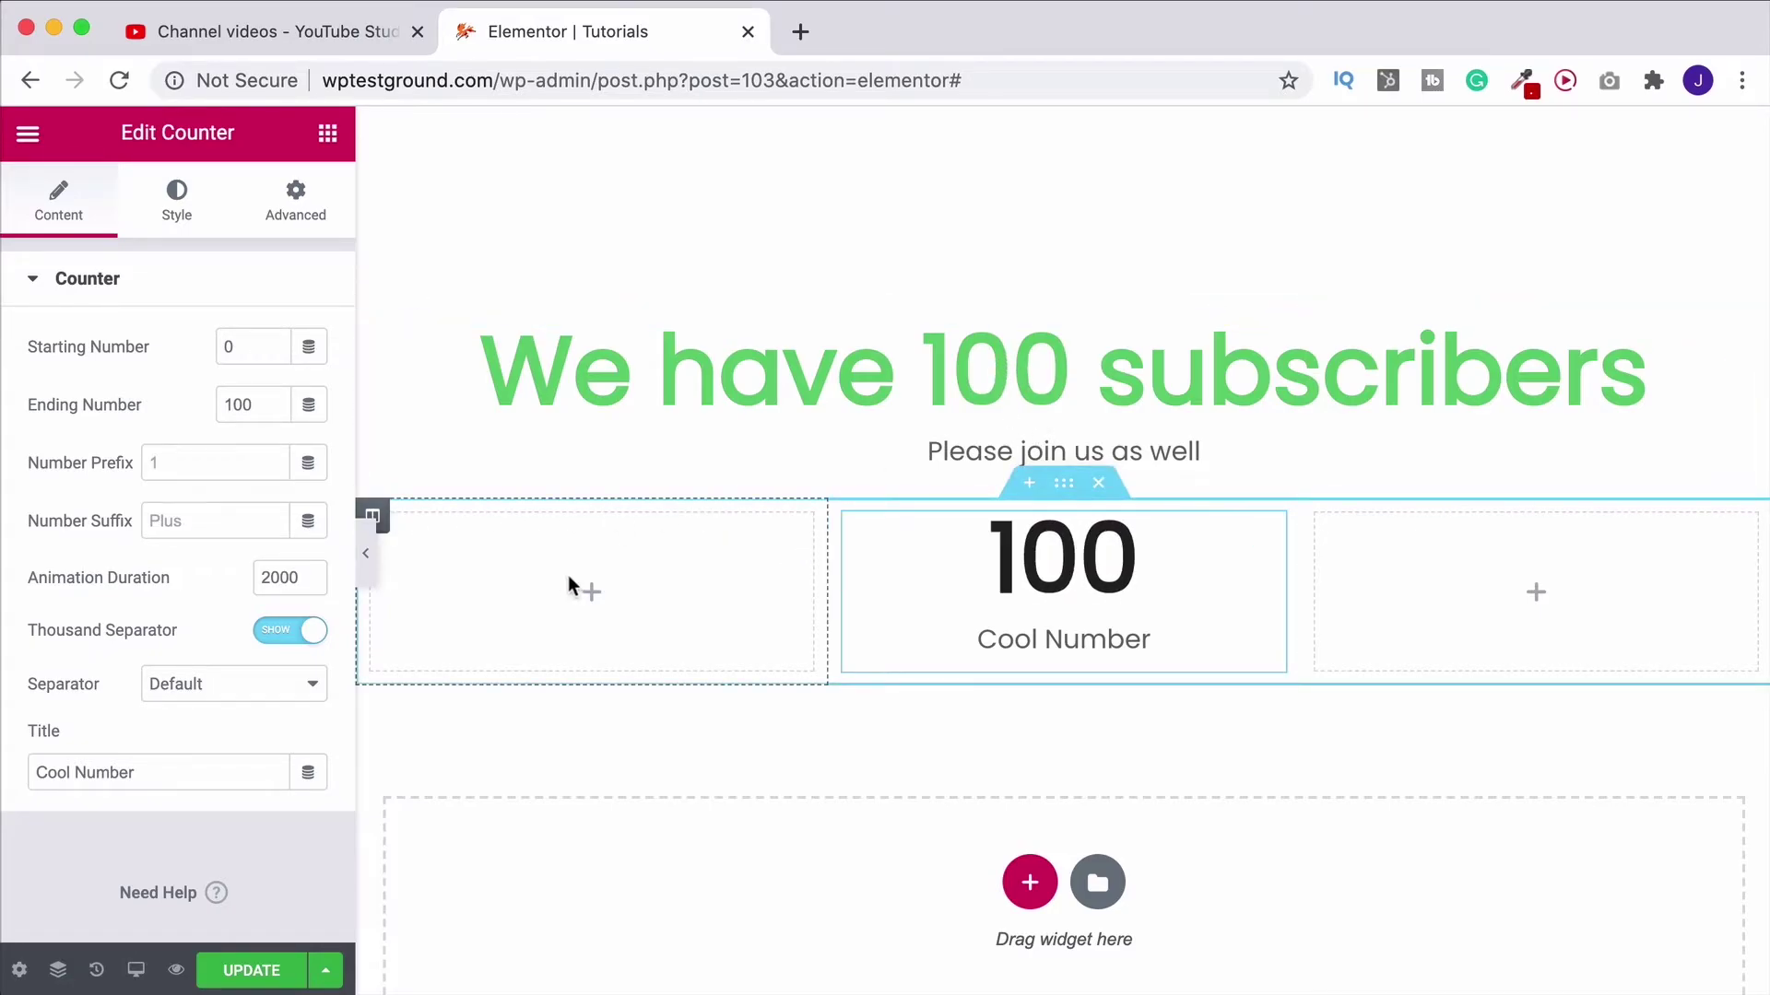
Step: Add a 'We have' heading to the left column
click(328, 134)
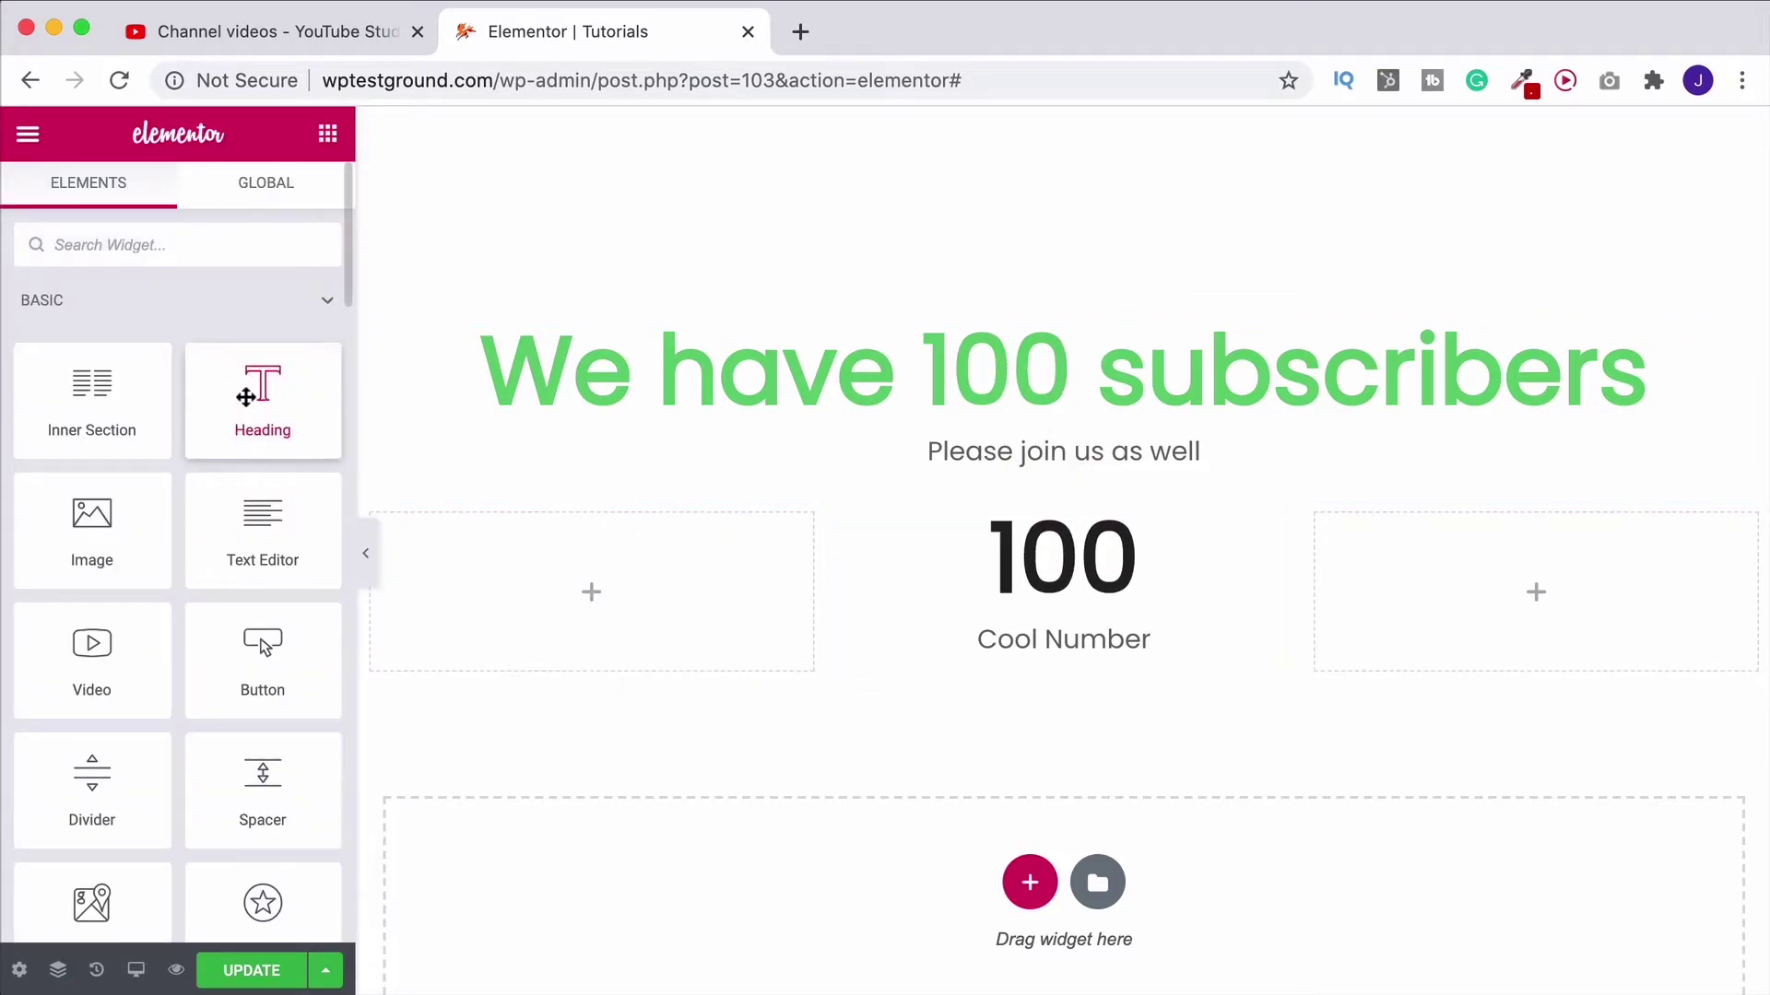
drag(246, 397, 553, 567)
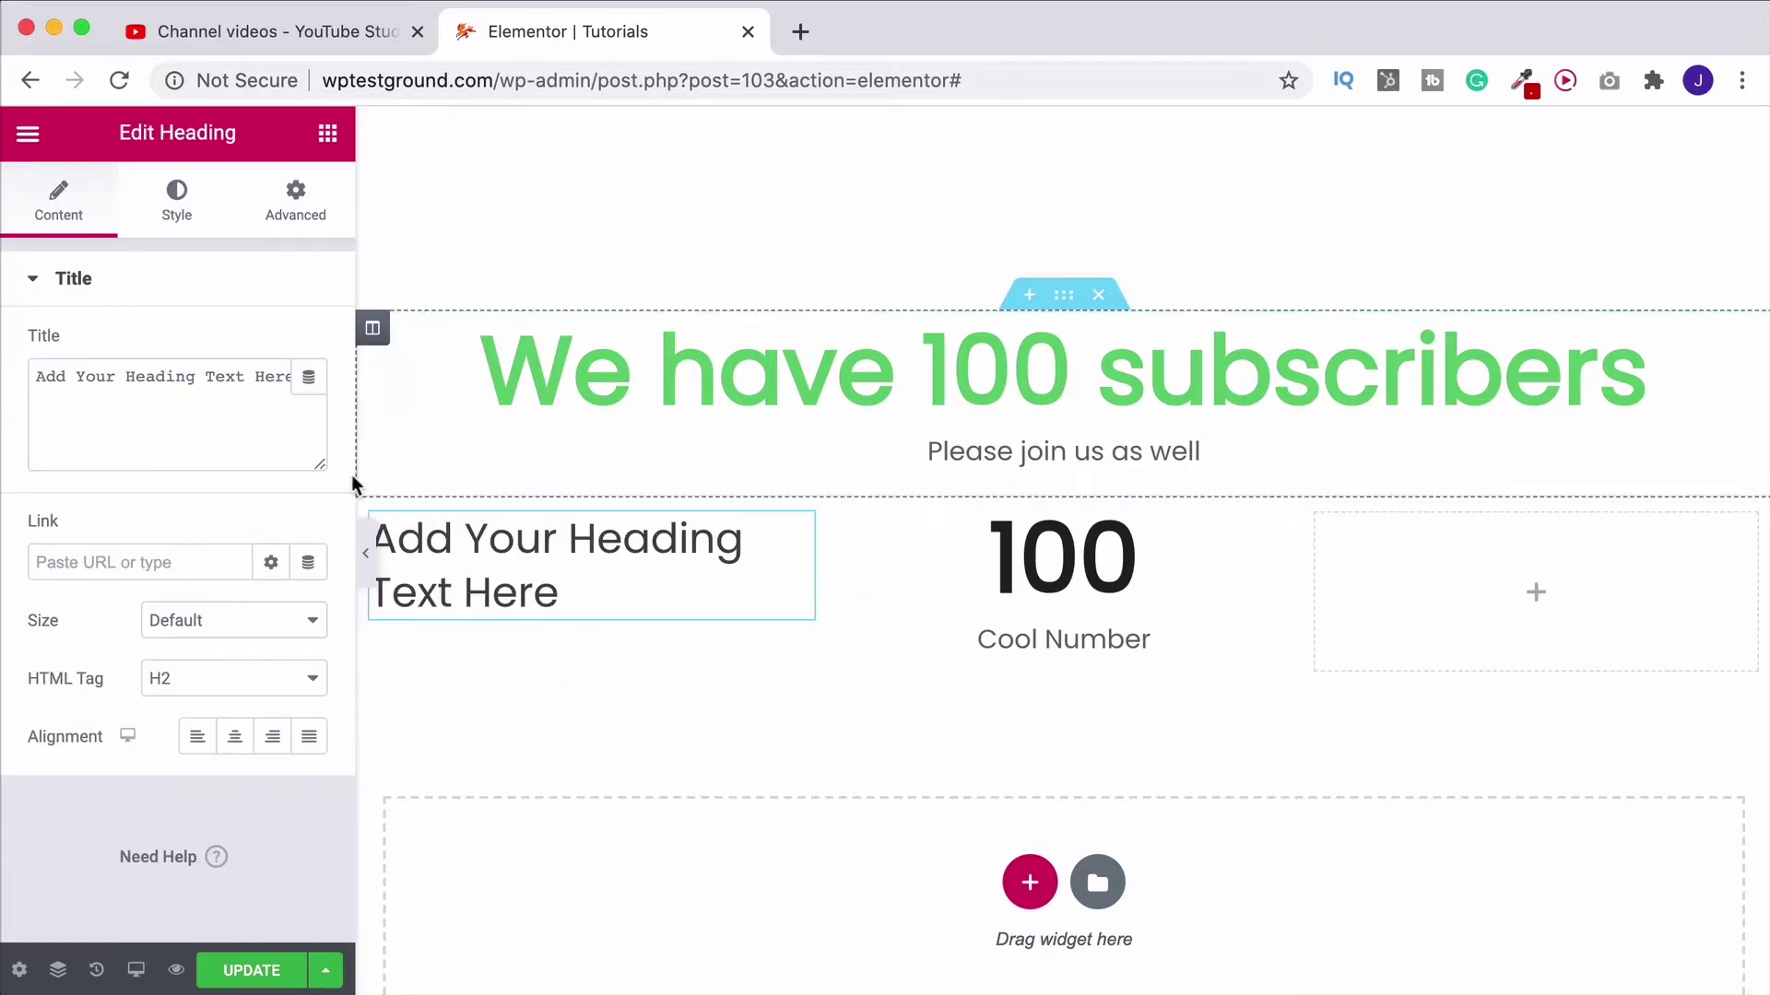
drag(36, 376, 474, 402)
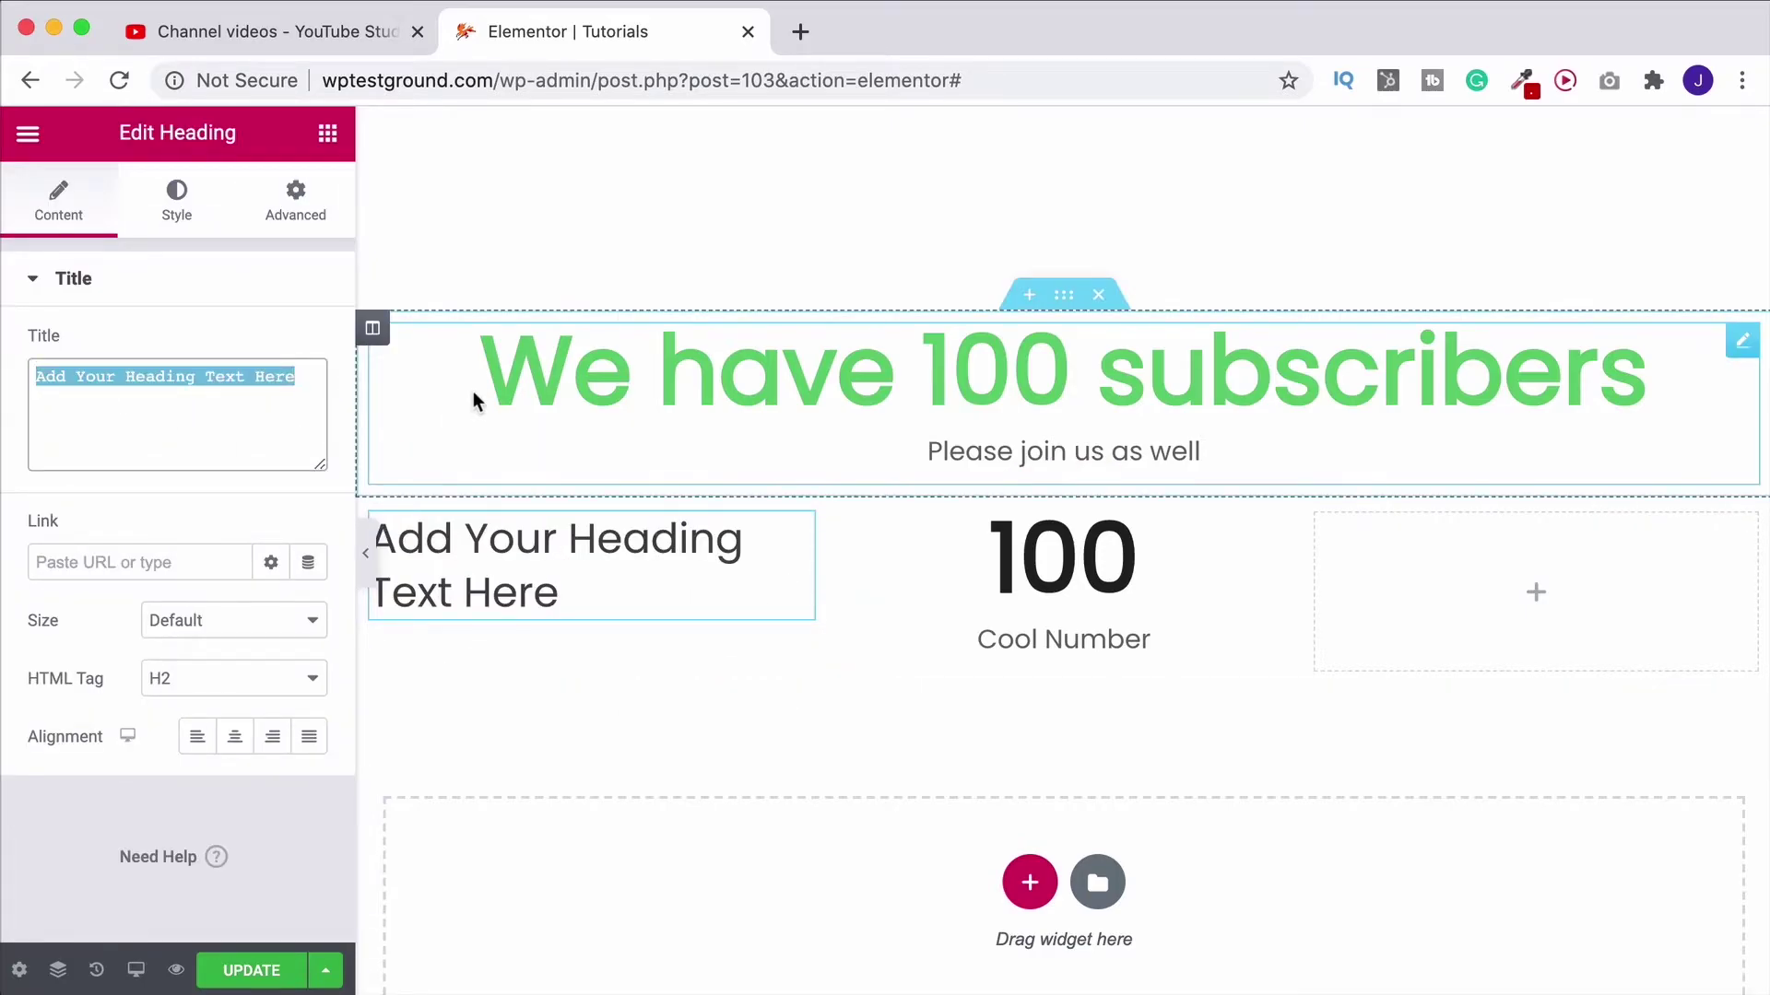
text(We have)
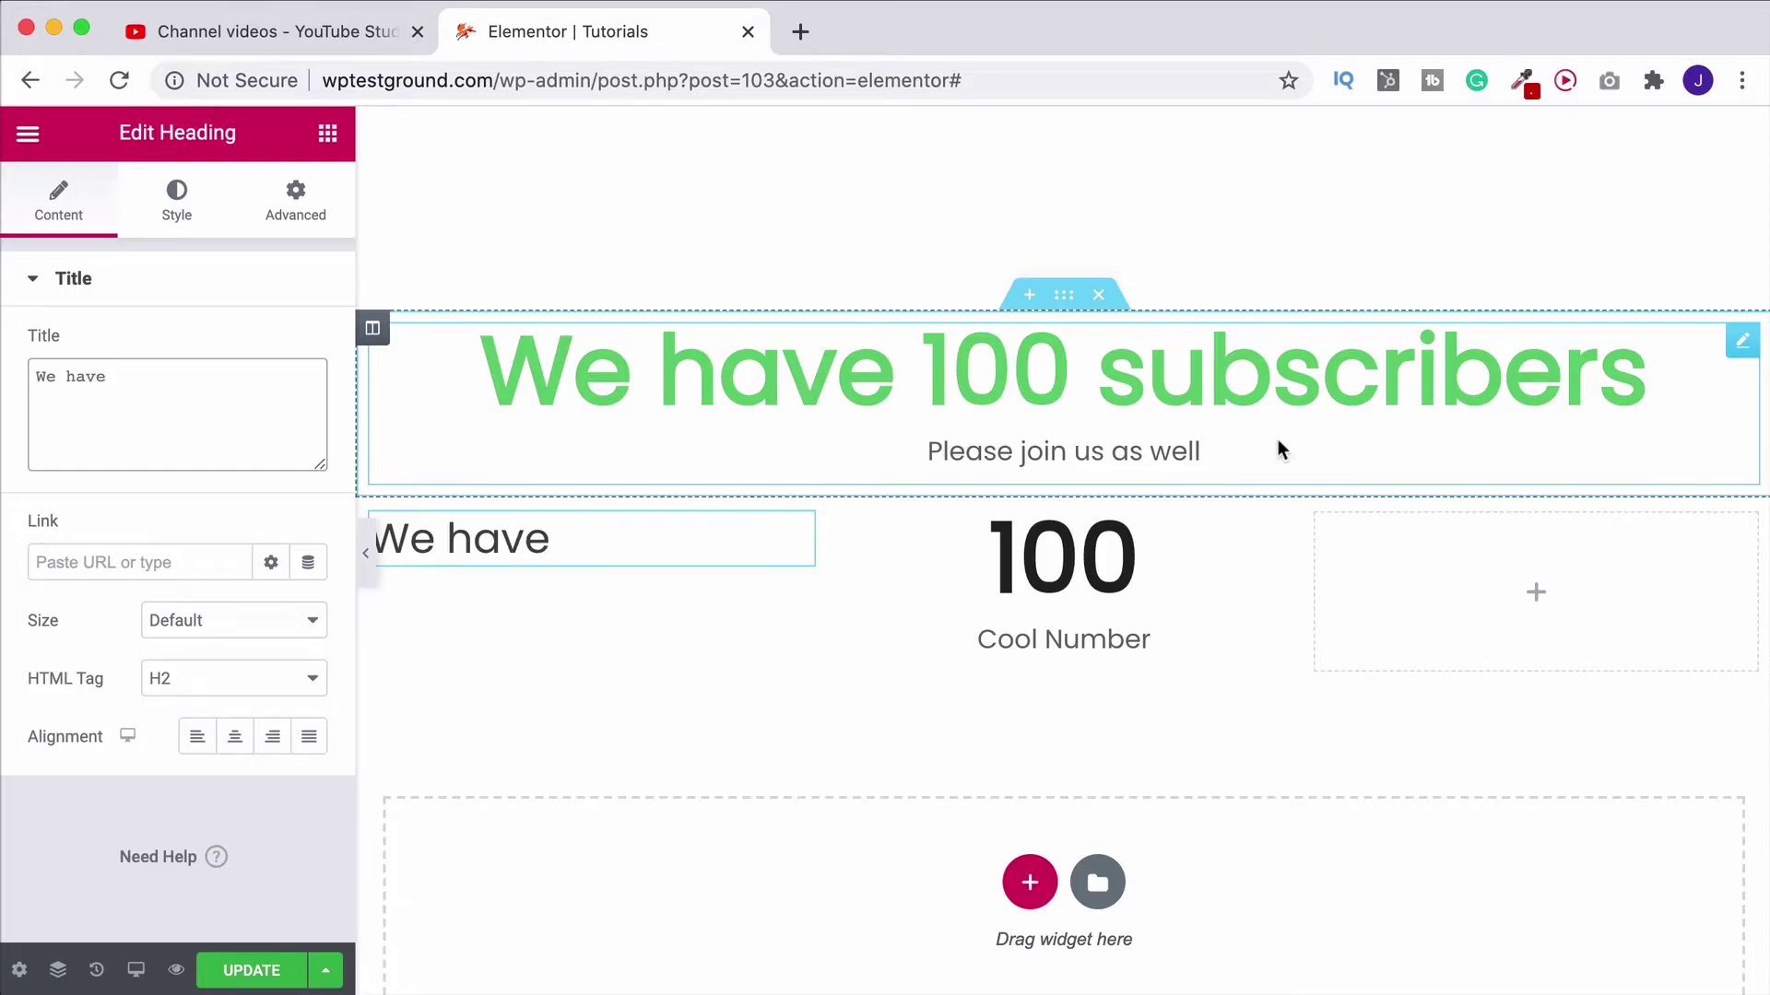
Step: Add a left-aligned 'subscribers' heading on the right, and right-align 'We have'
click(328, 135)
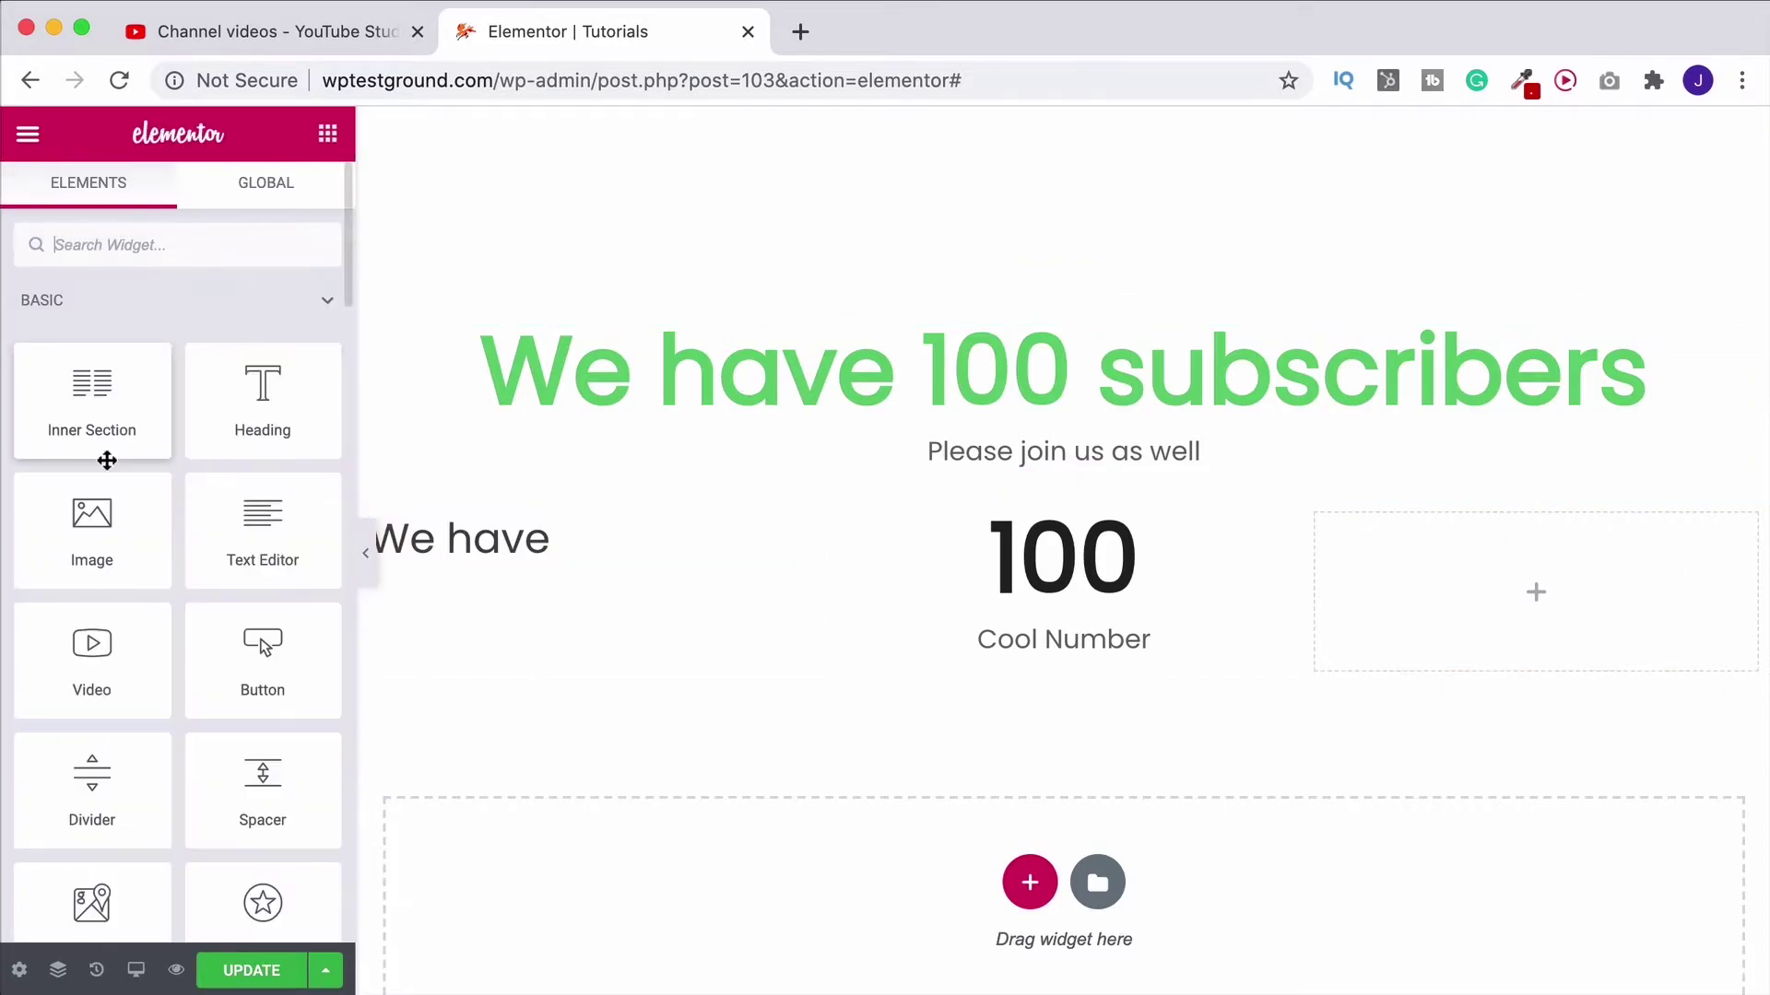
drag(224, 414, 1532, 566)
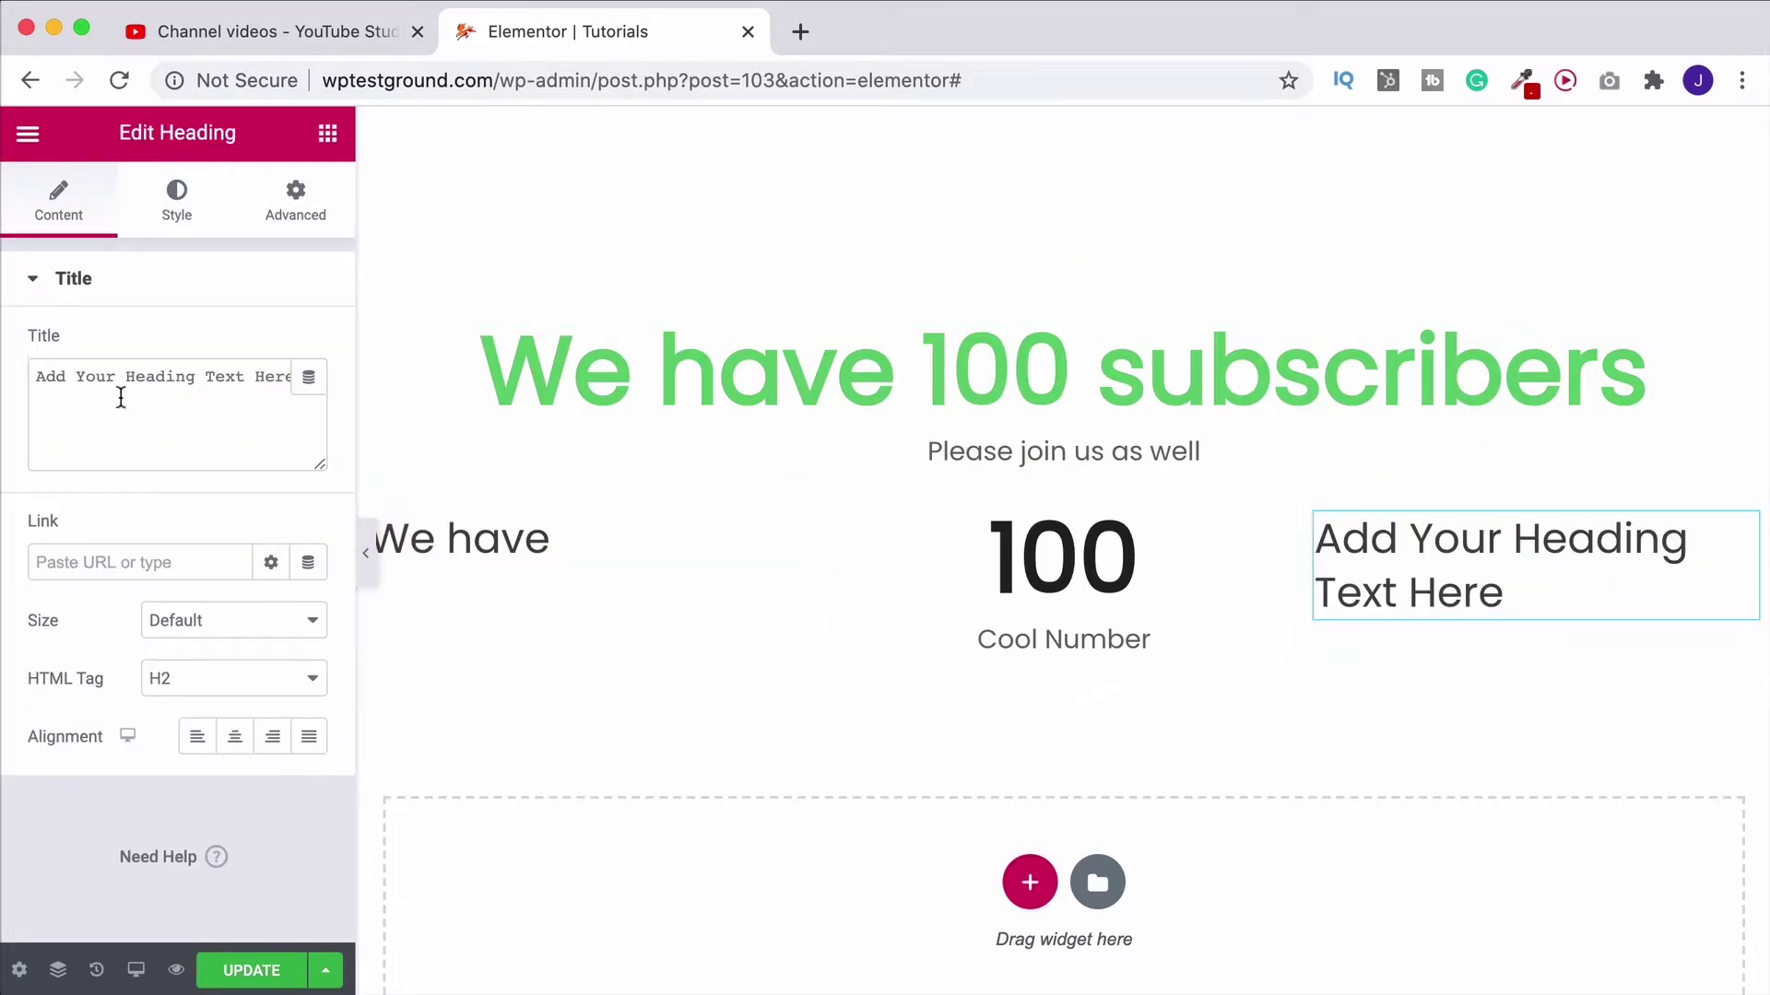
drag(39, 376, 473, 376)
text(sub)
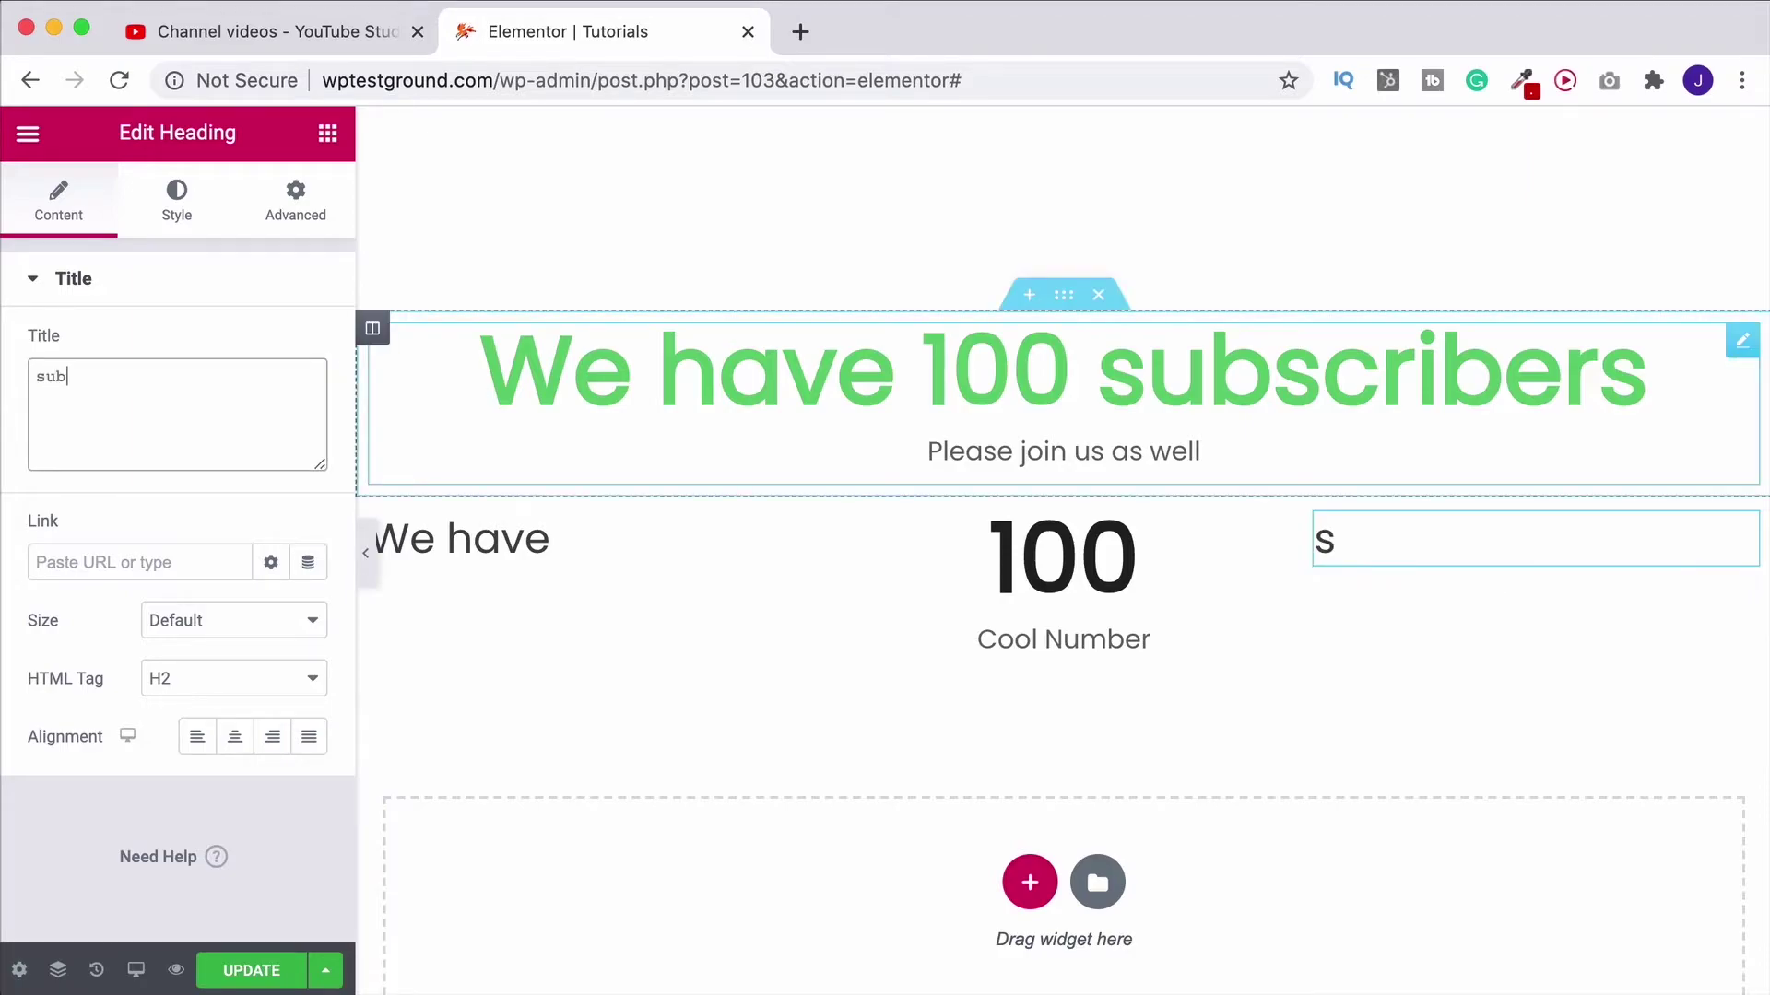
text(scribers)
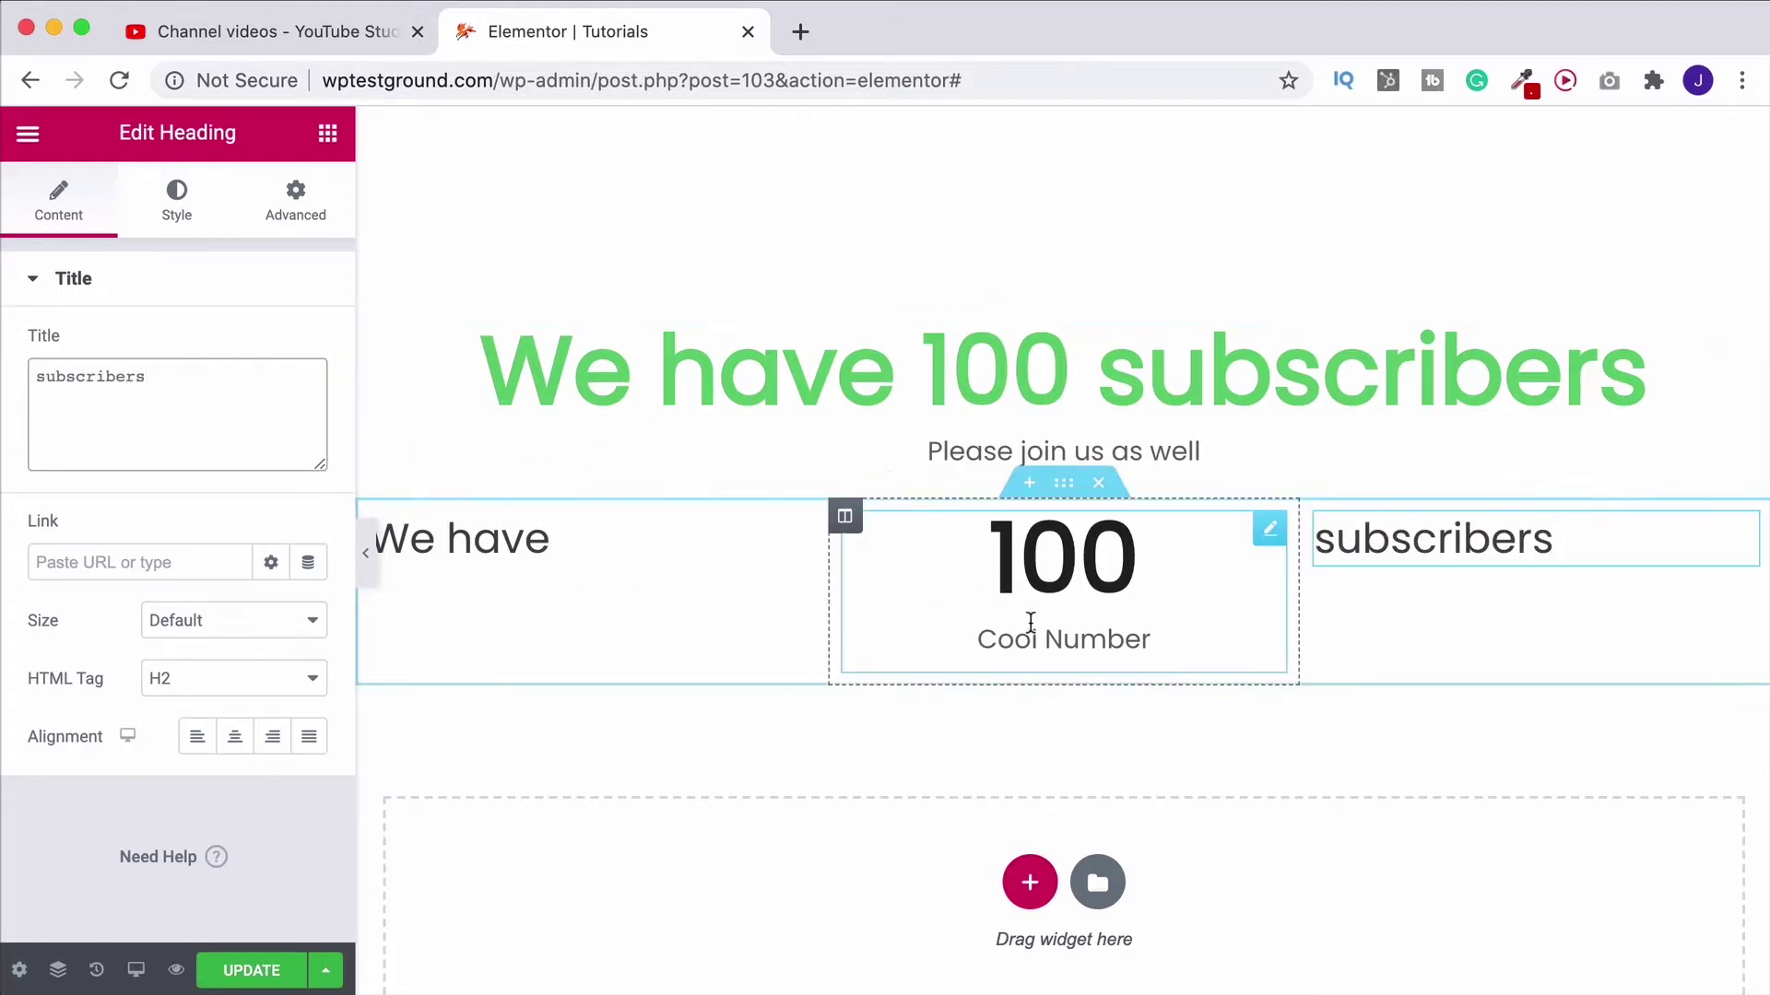
click(196, 736)
click(791, 537)
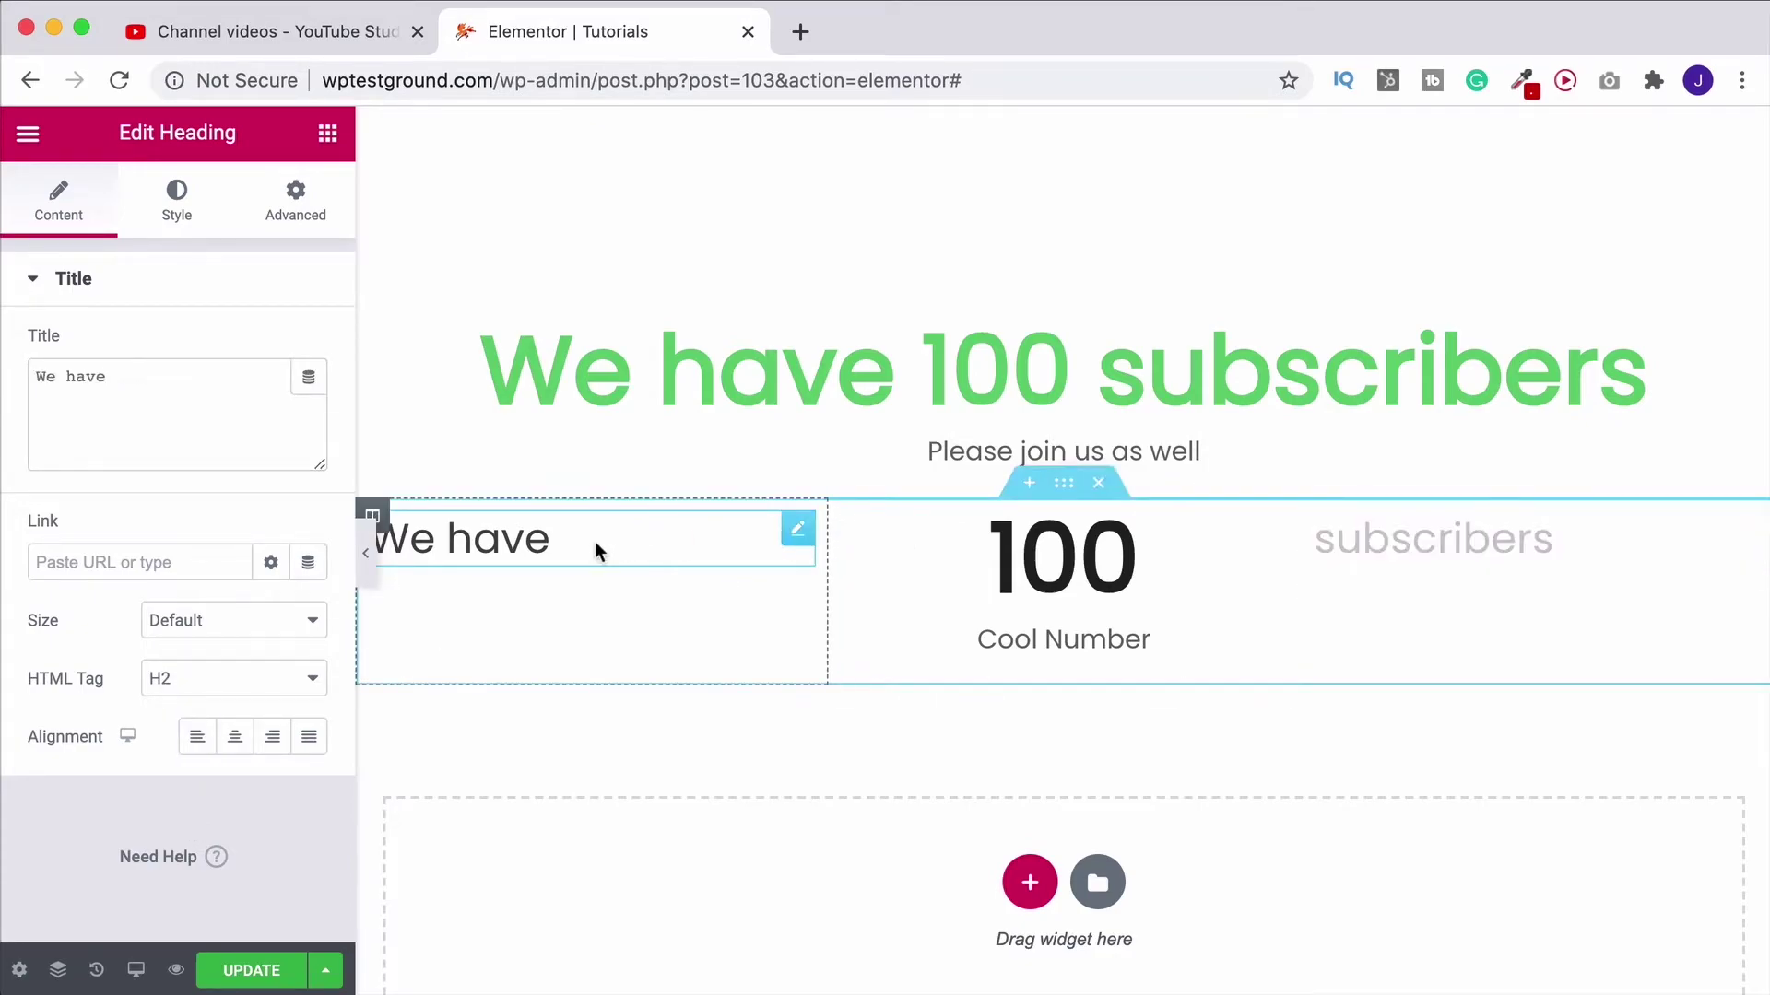
click(272, 735)
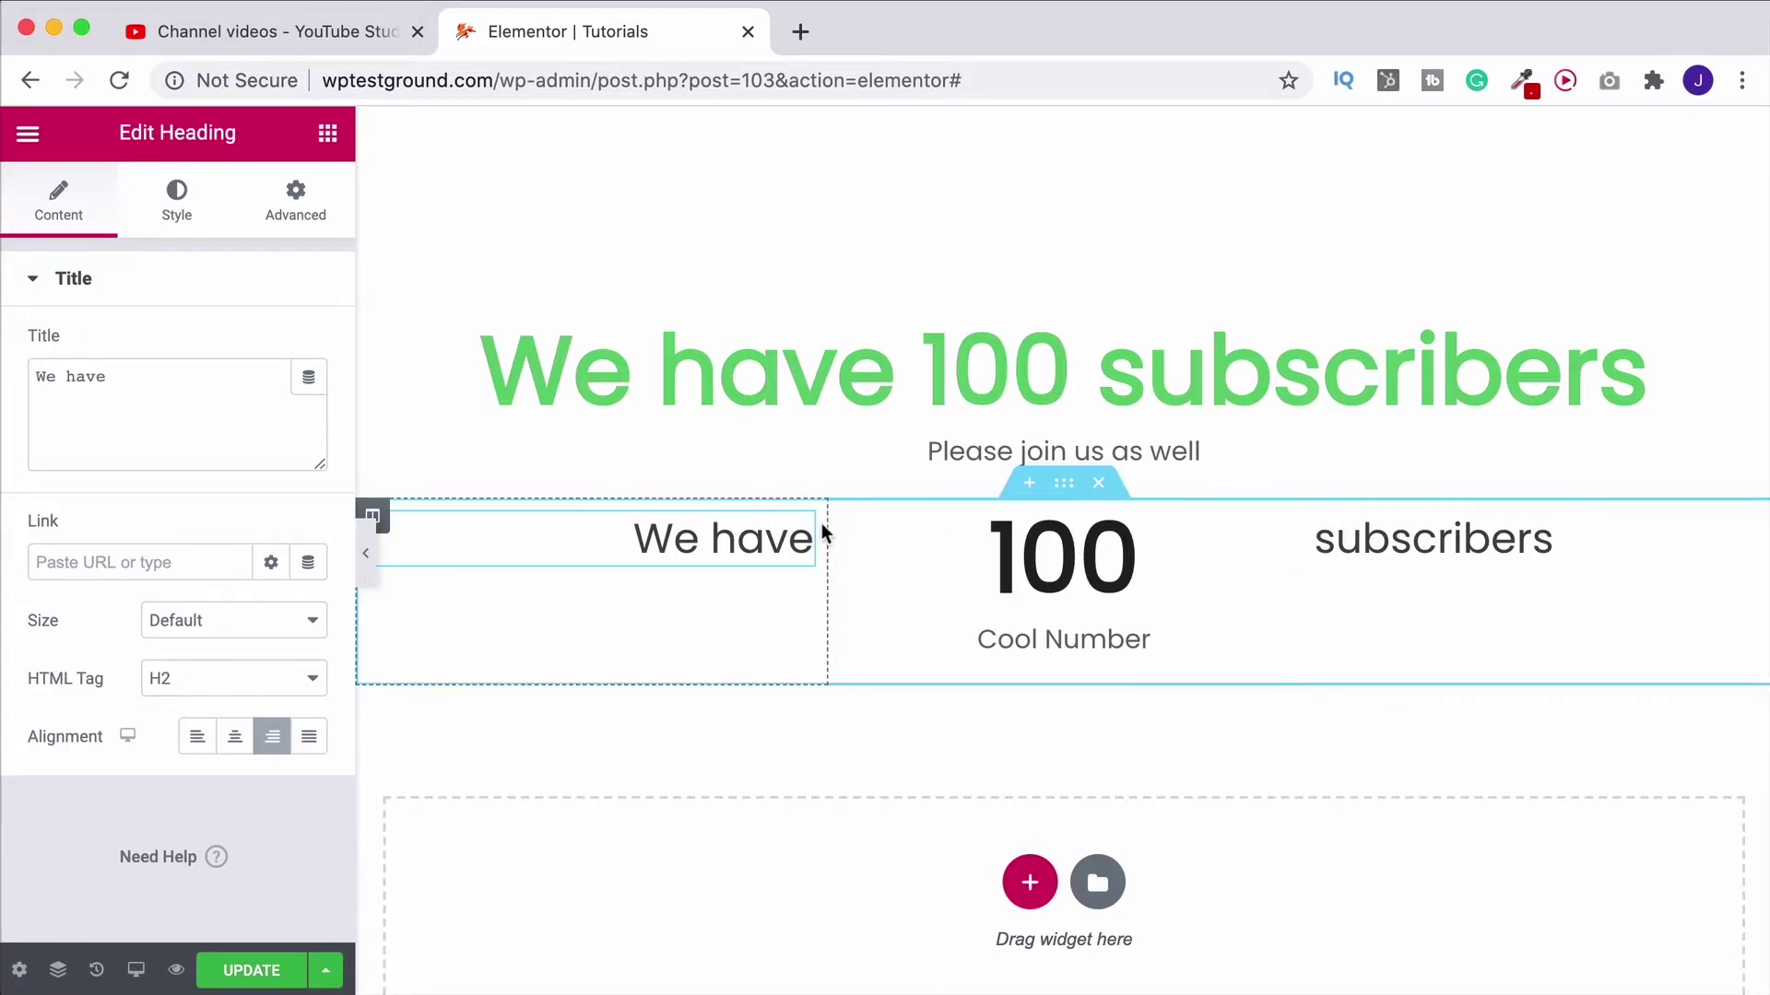
mouse_move(1062, 588)
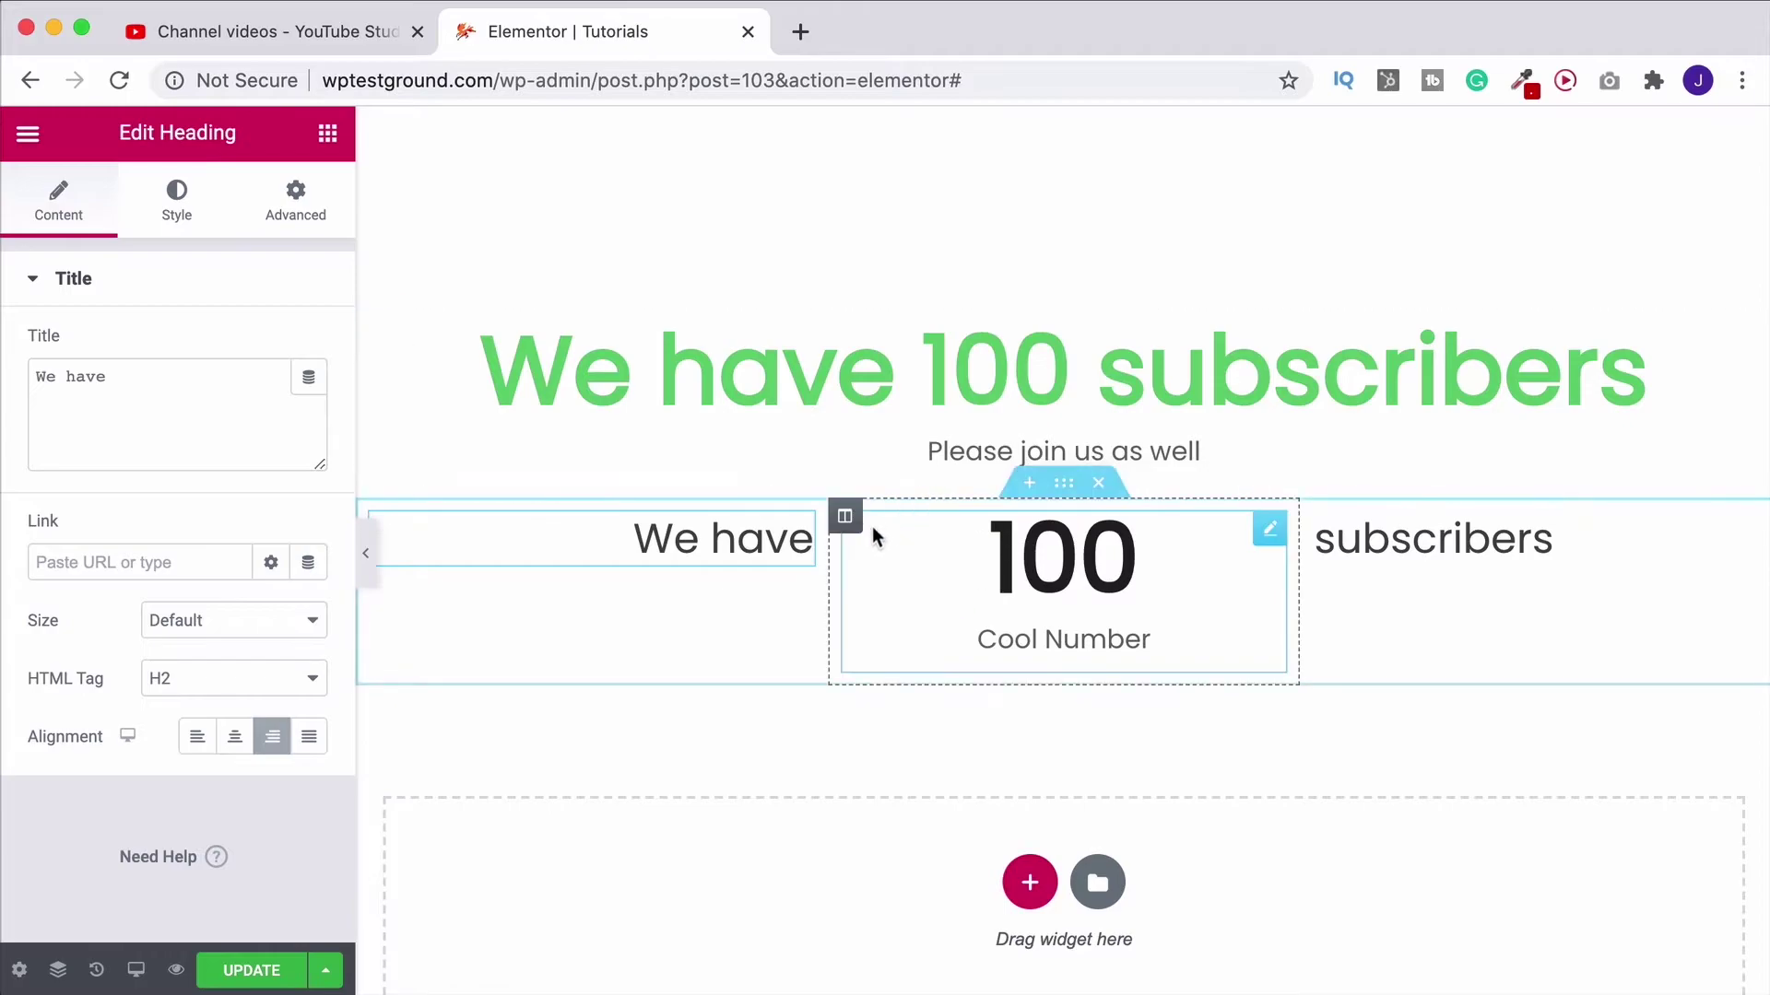
Step: Narrow the counter column to 20% and set the left column to 40%
click(845, 516)
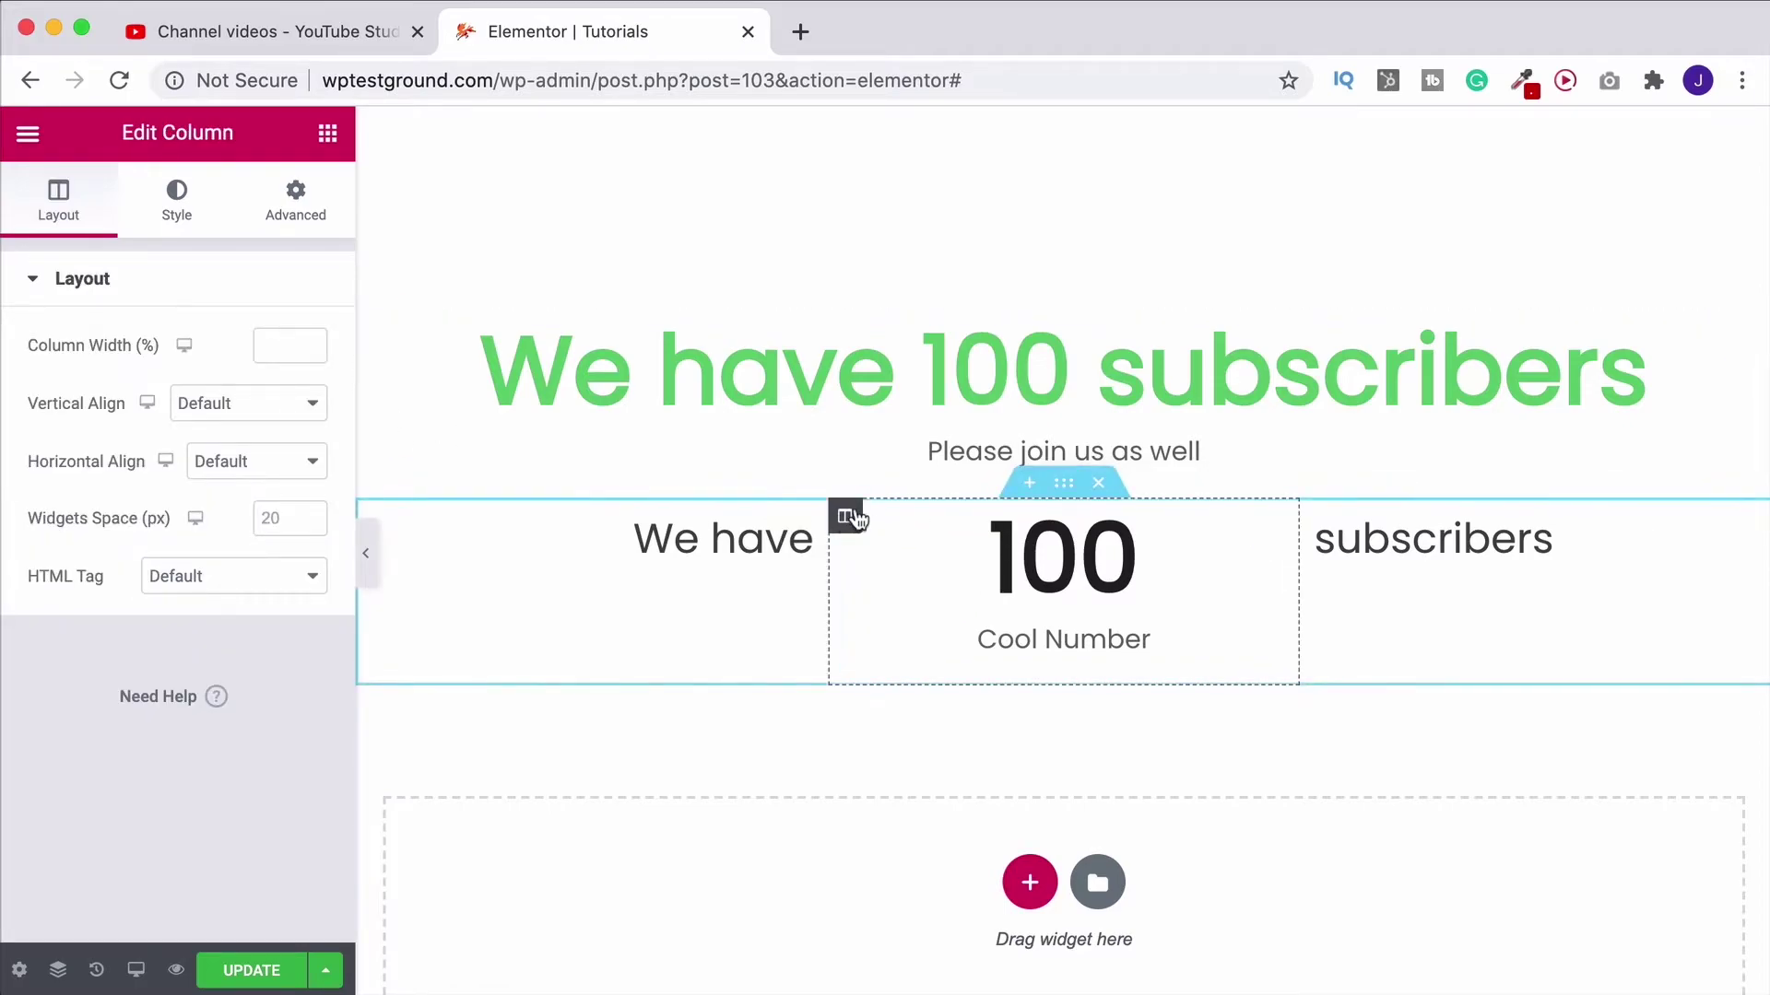
click(263, 346)
text(30)
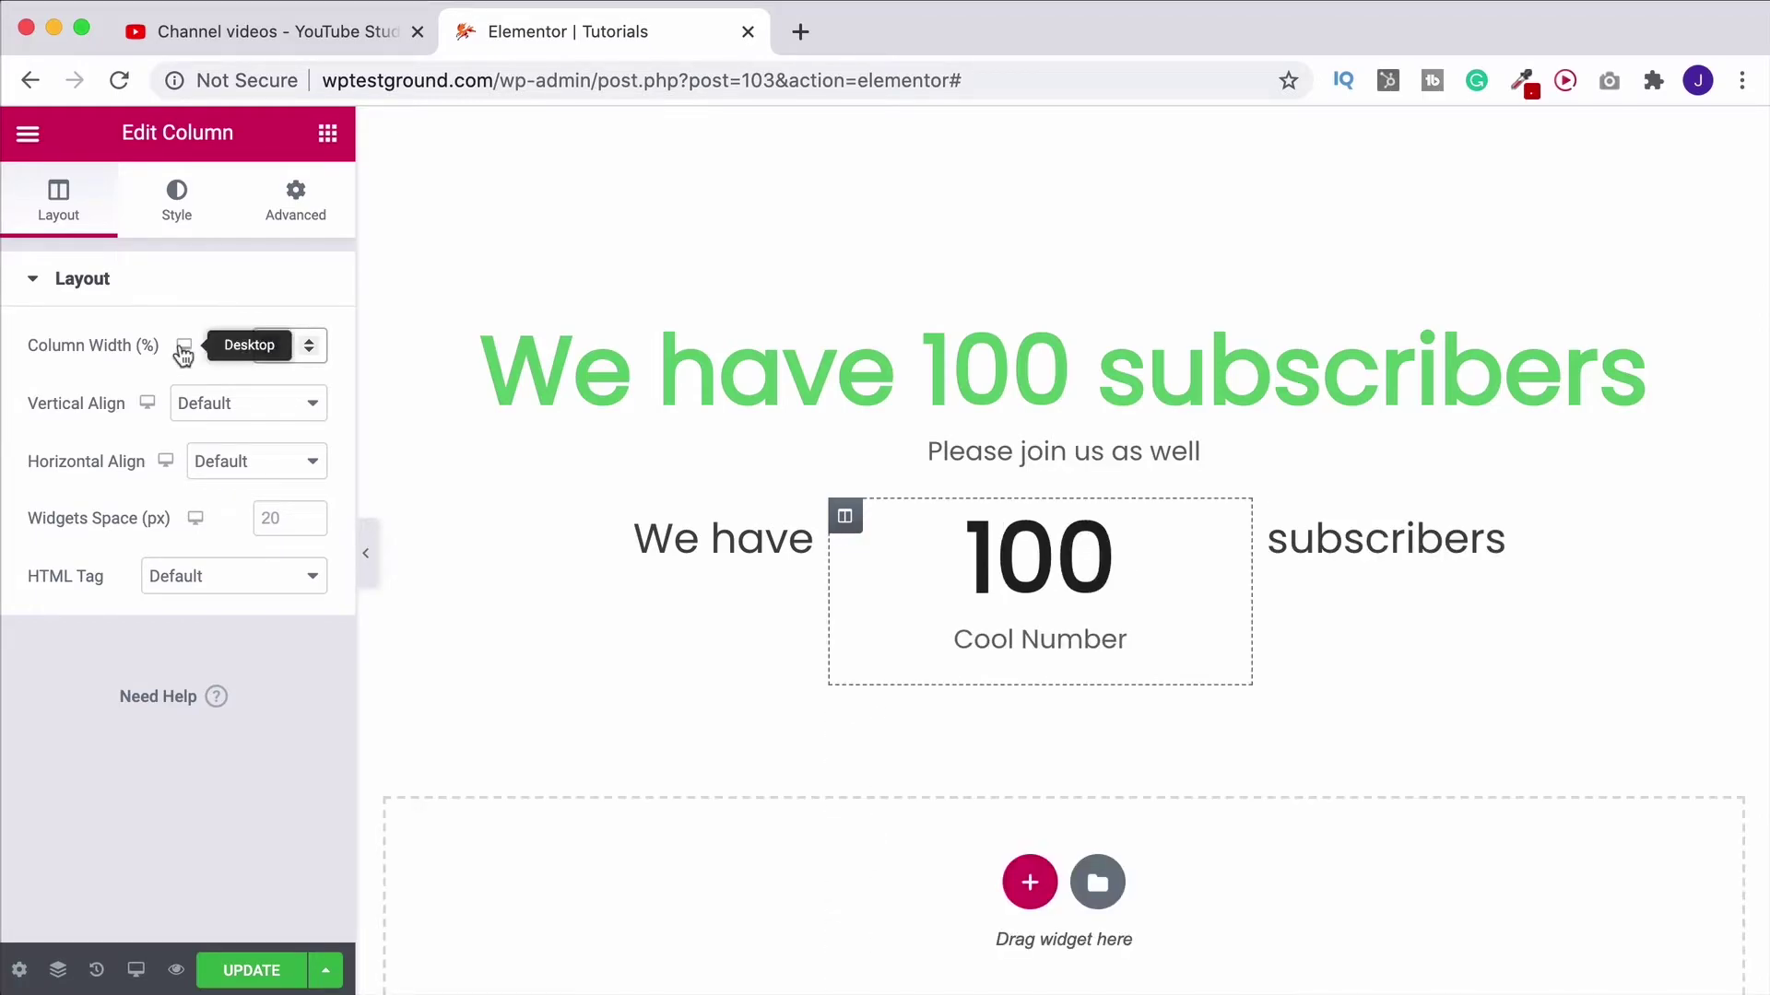
key(BackSpace)
key(BackSpace)
text(20)
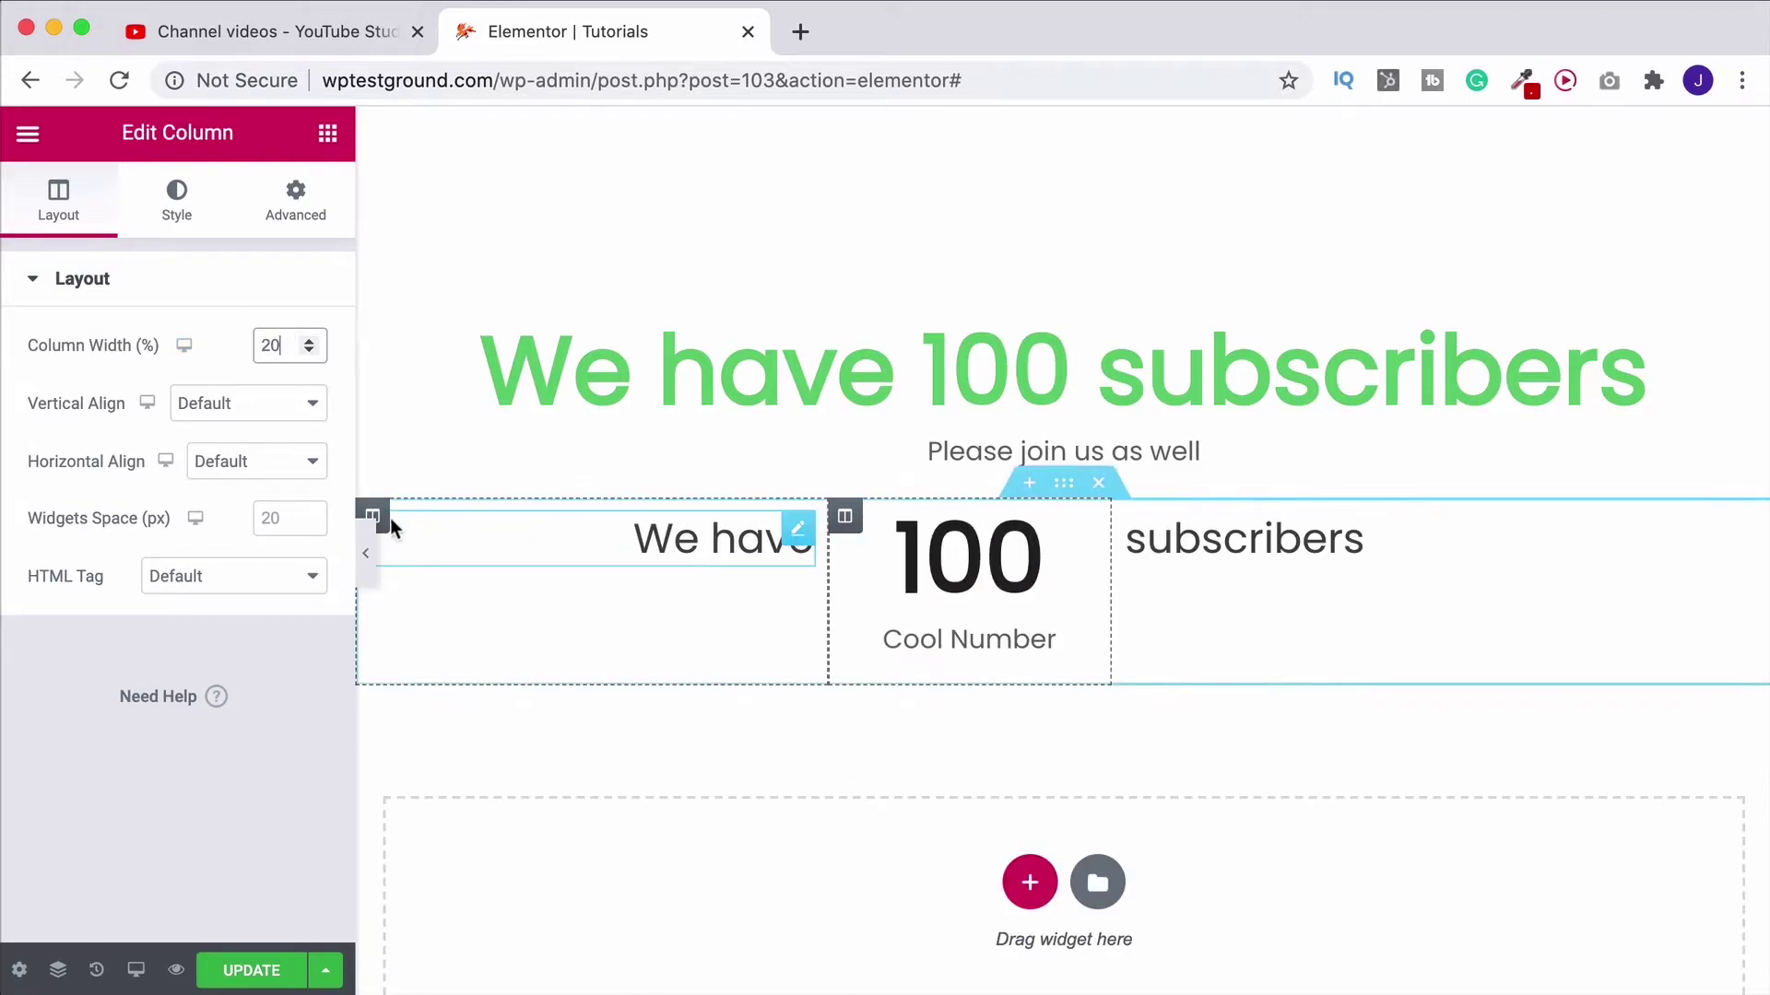
click(373, 518)
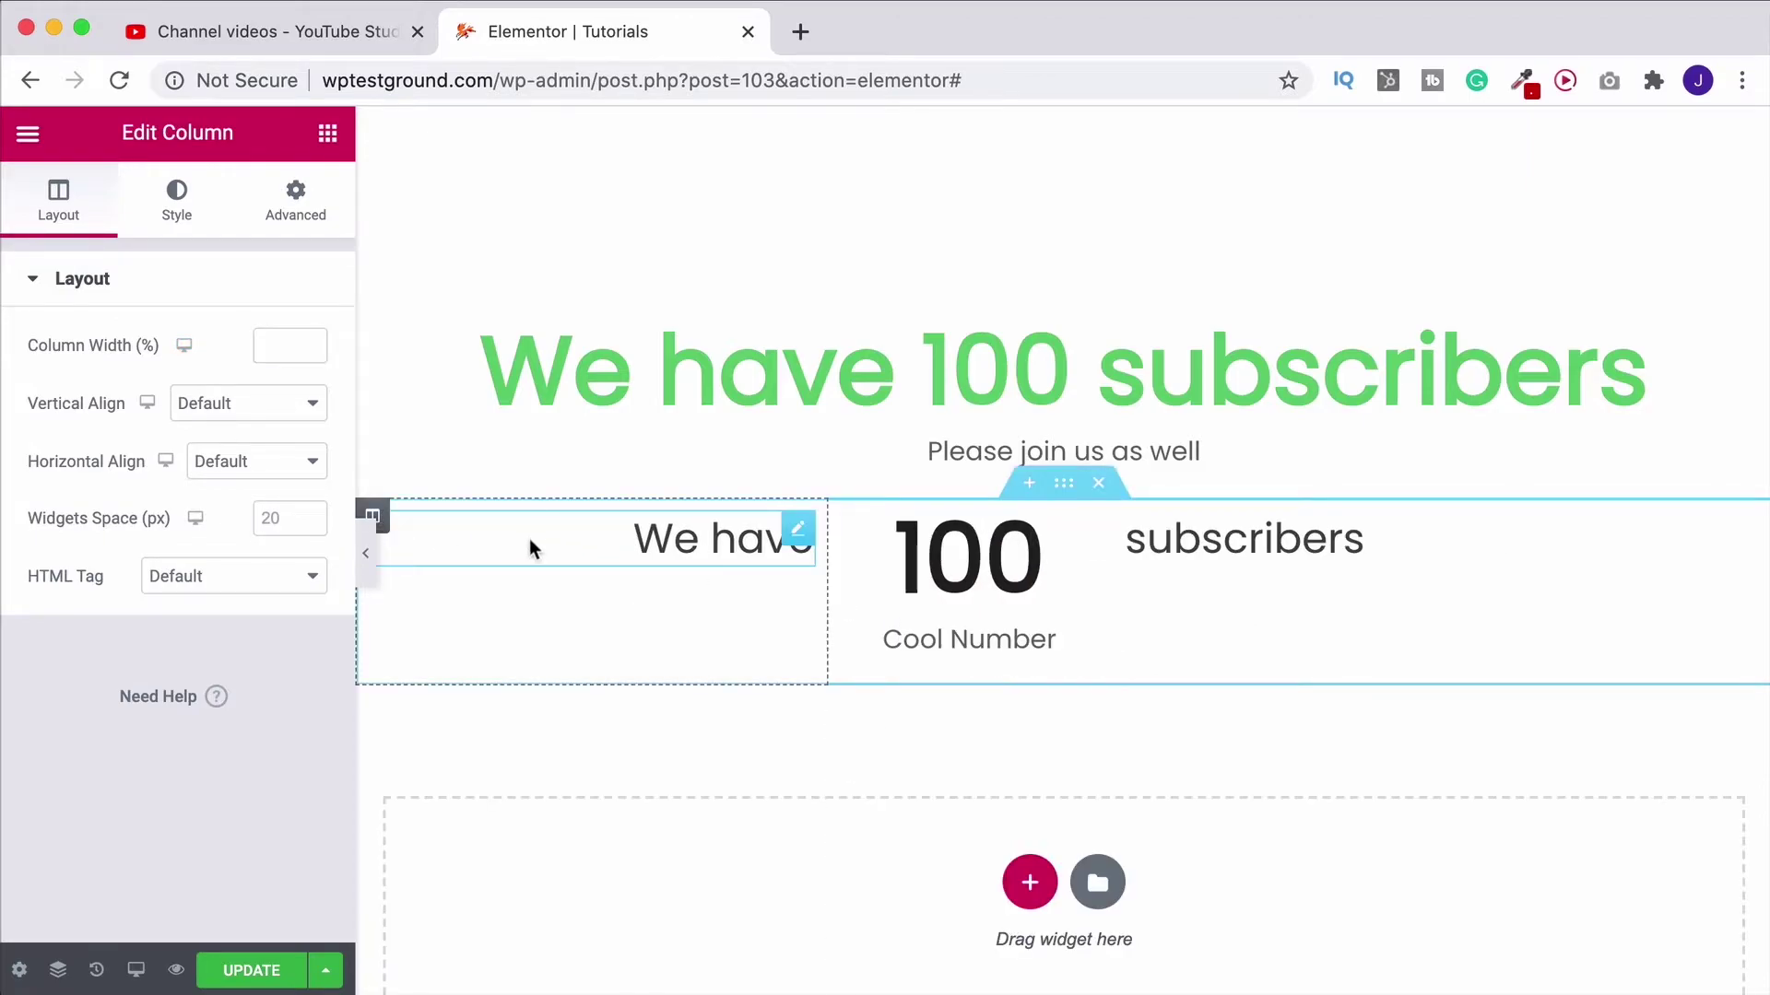
click(284, 345)
text(40)
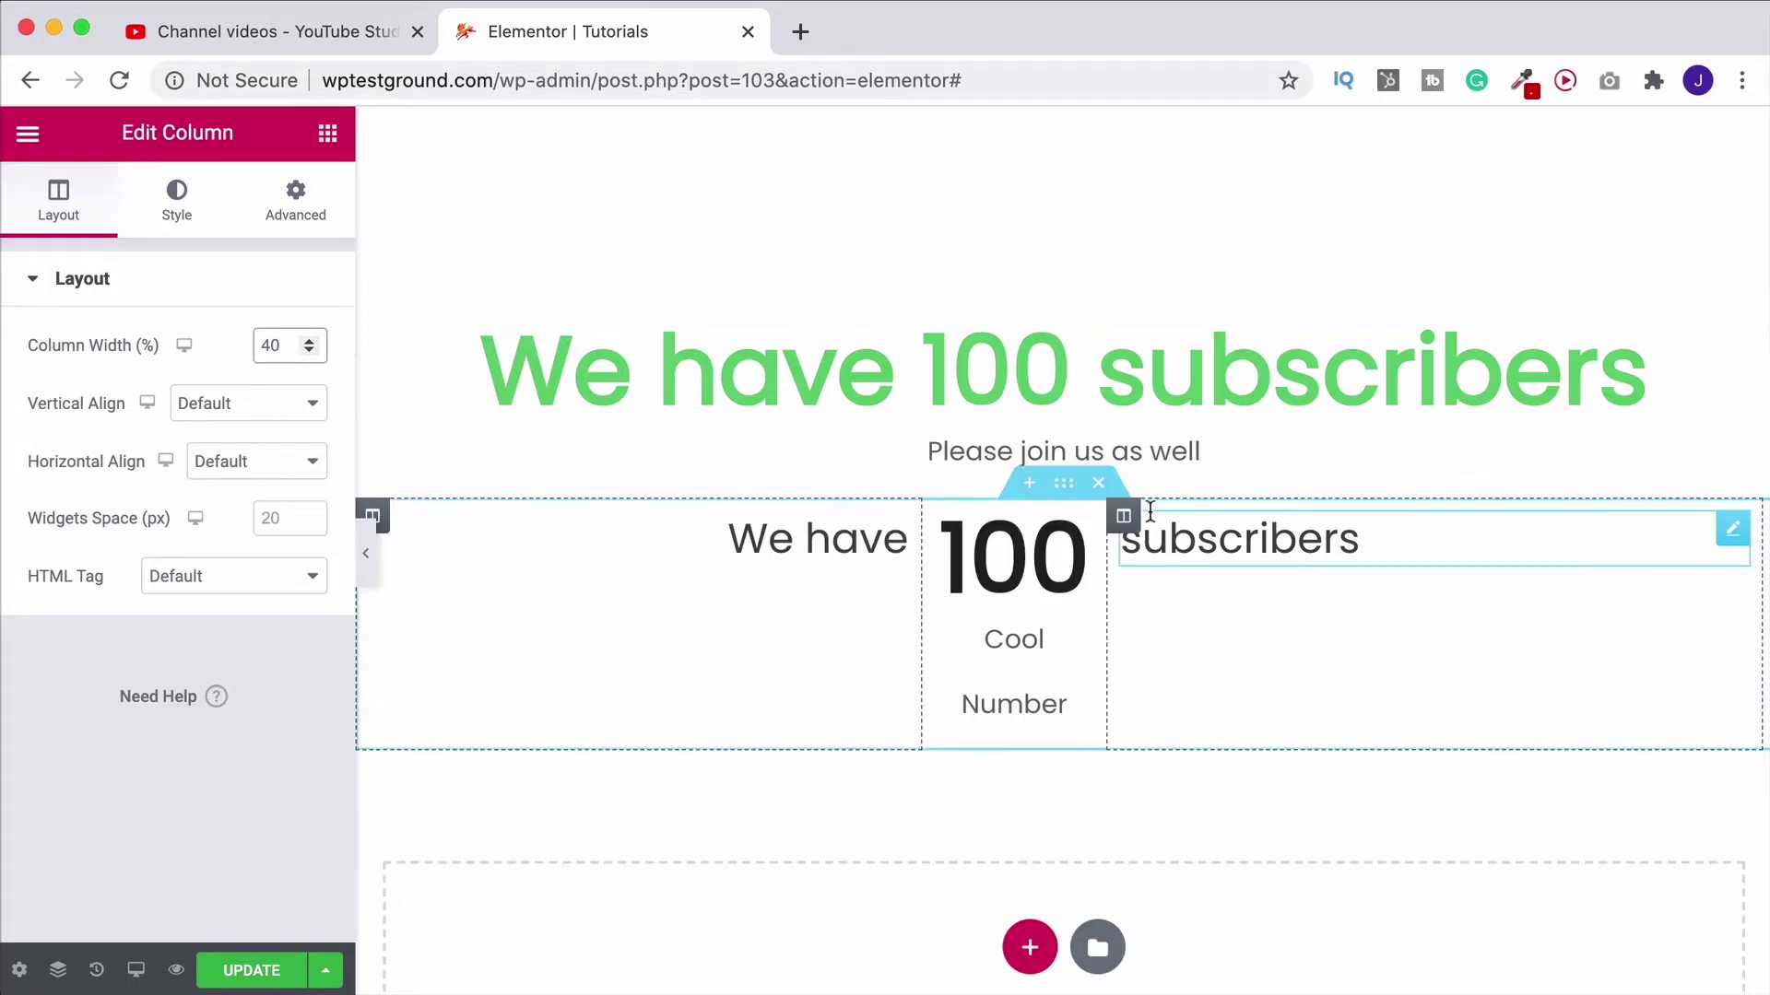
Step: Set the right column to 40% and re-enter the middle column's 20% width
click(1122, 515)
double_click(259, 345)
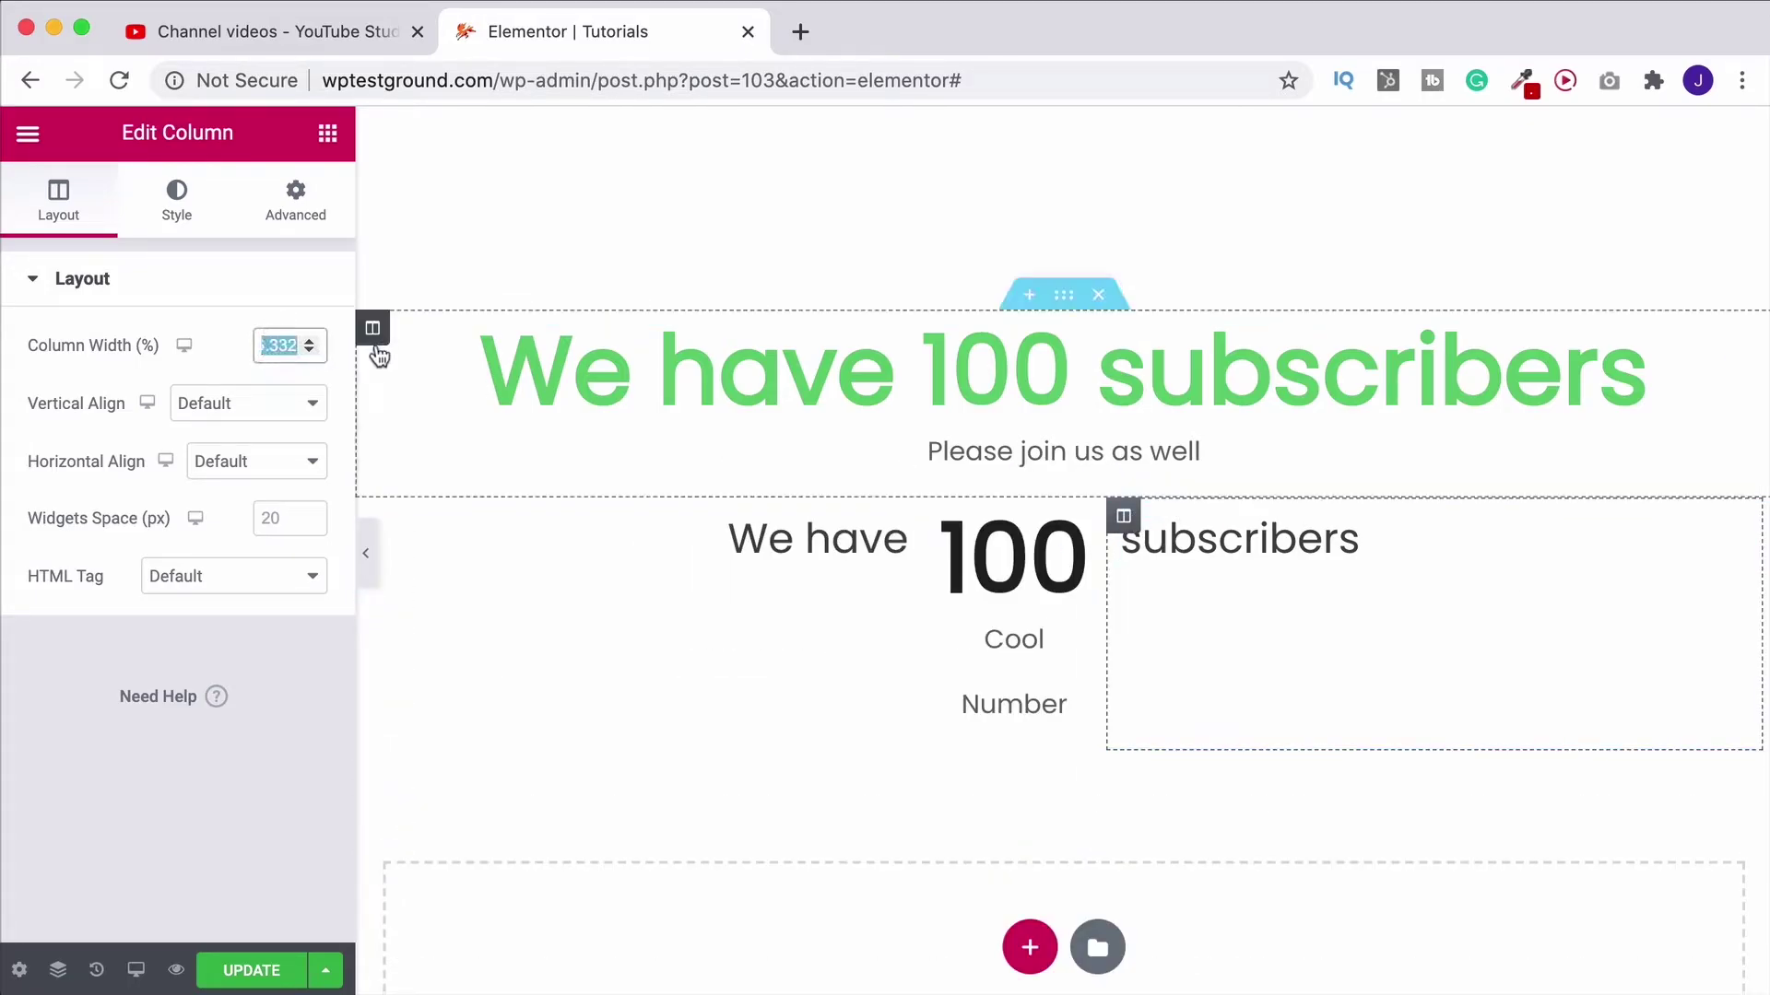
text(40)
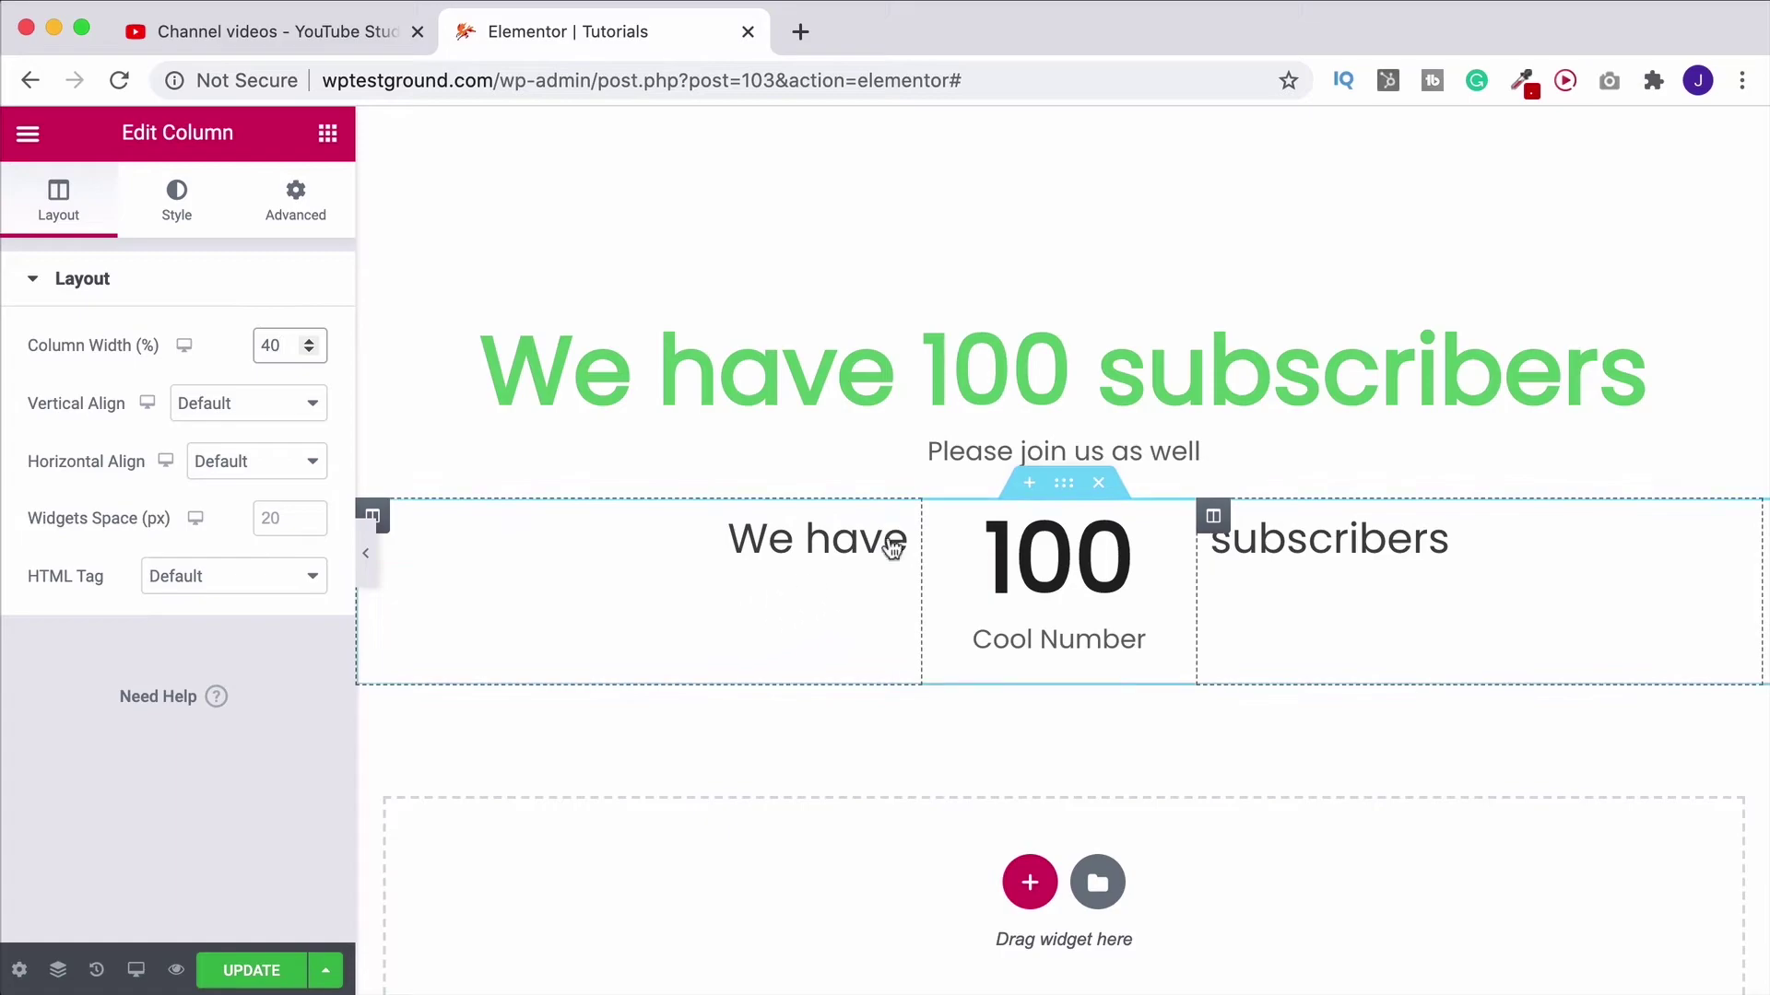
click(939, 515)
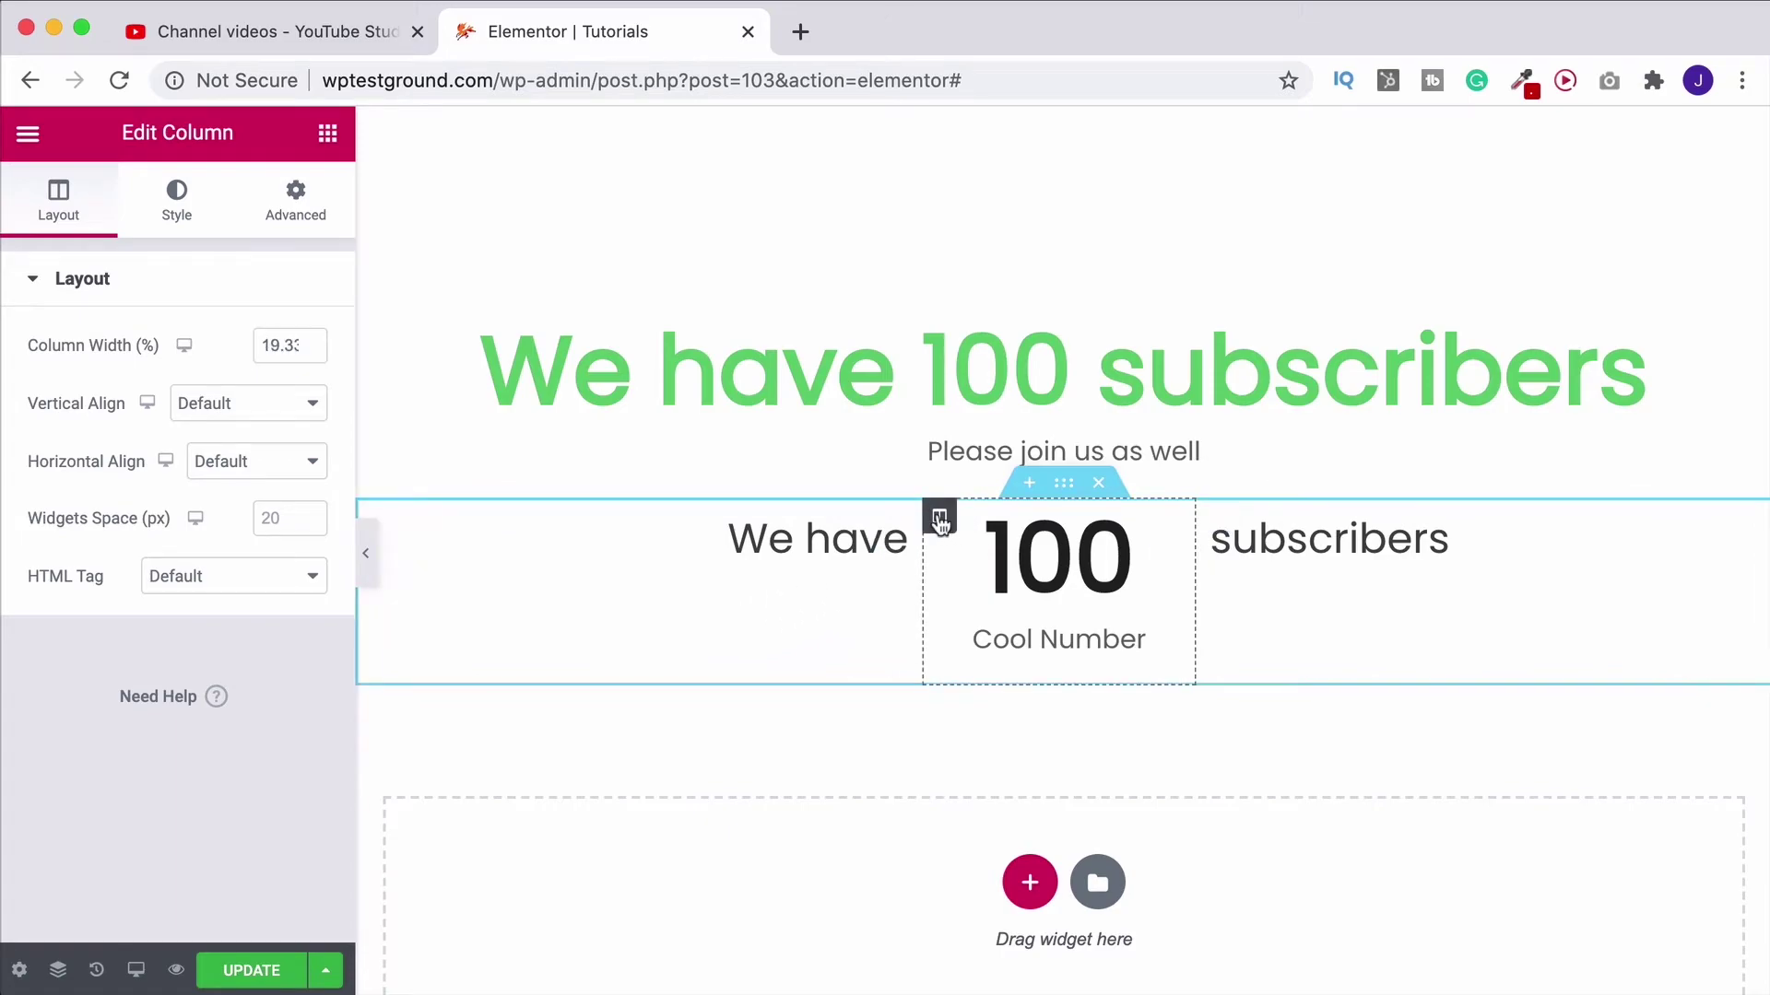
double_click(258, 344)
text(20)
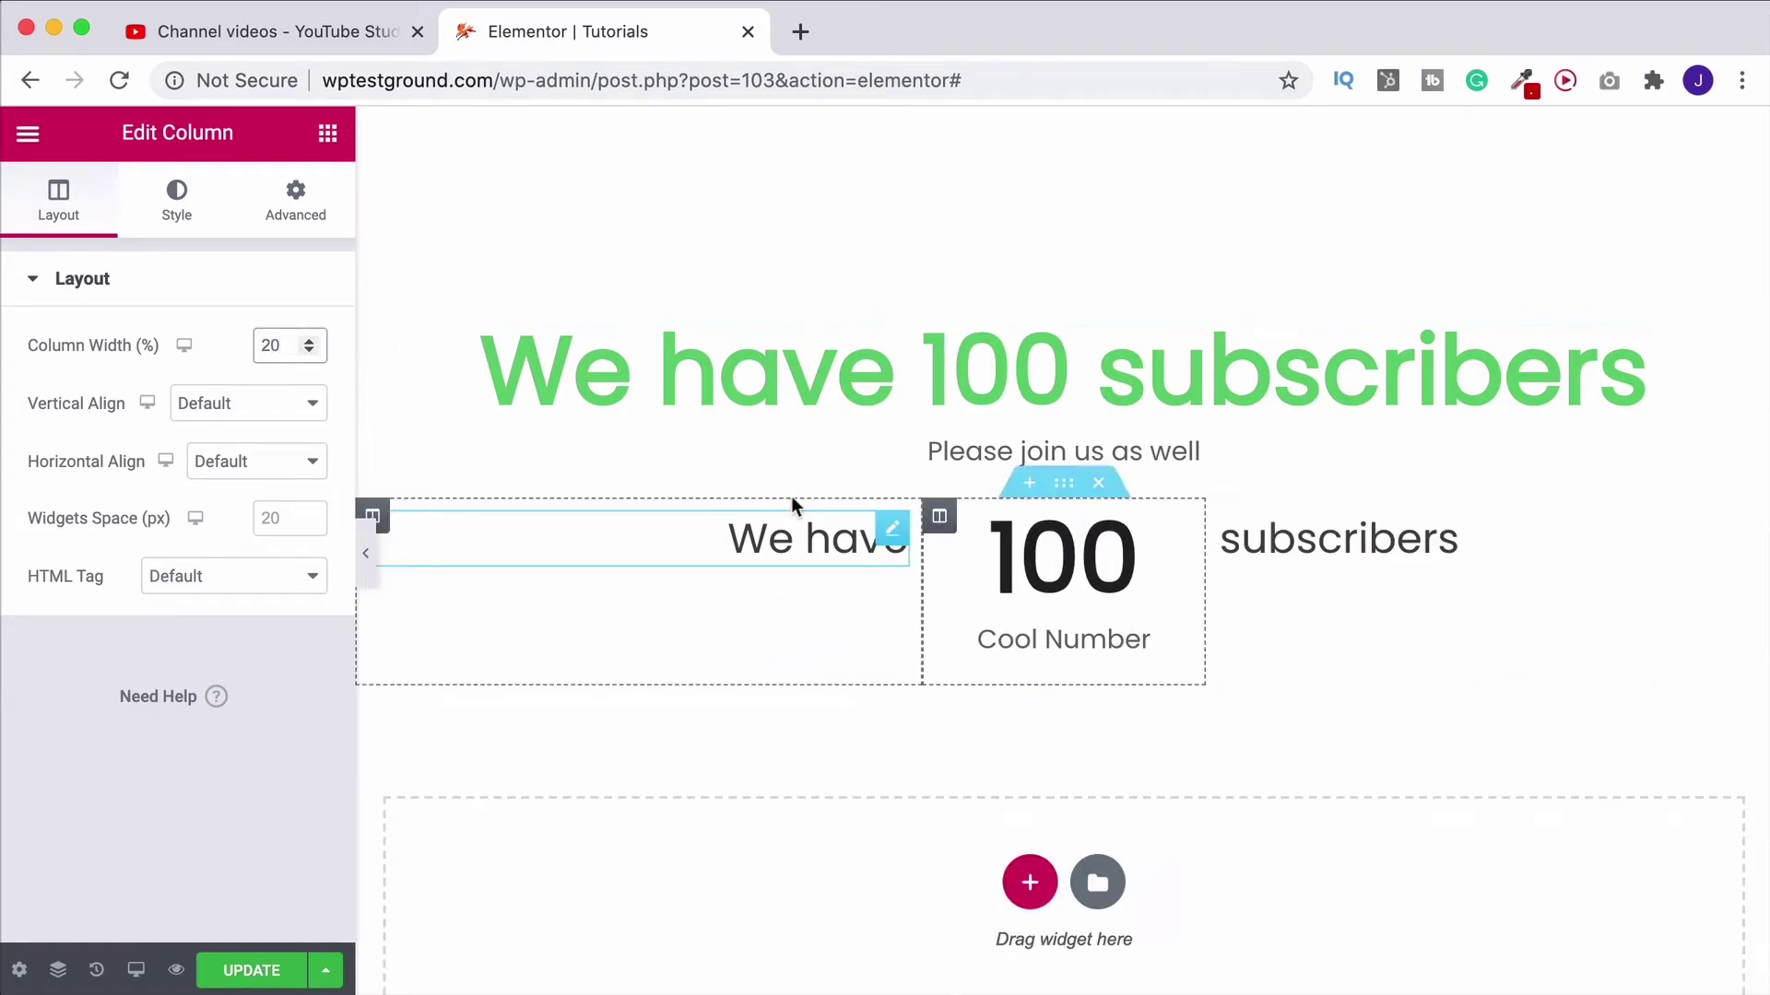
Step: Enlarge the 'We have' heading text and color it with the green preset
click(892, 532)
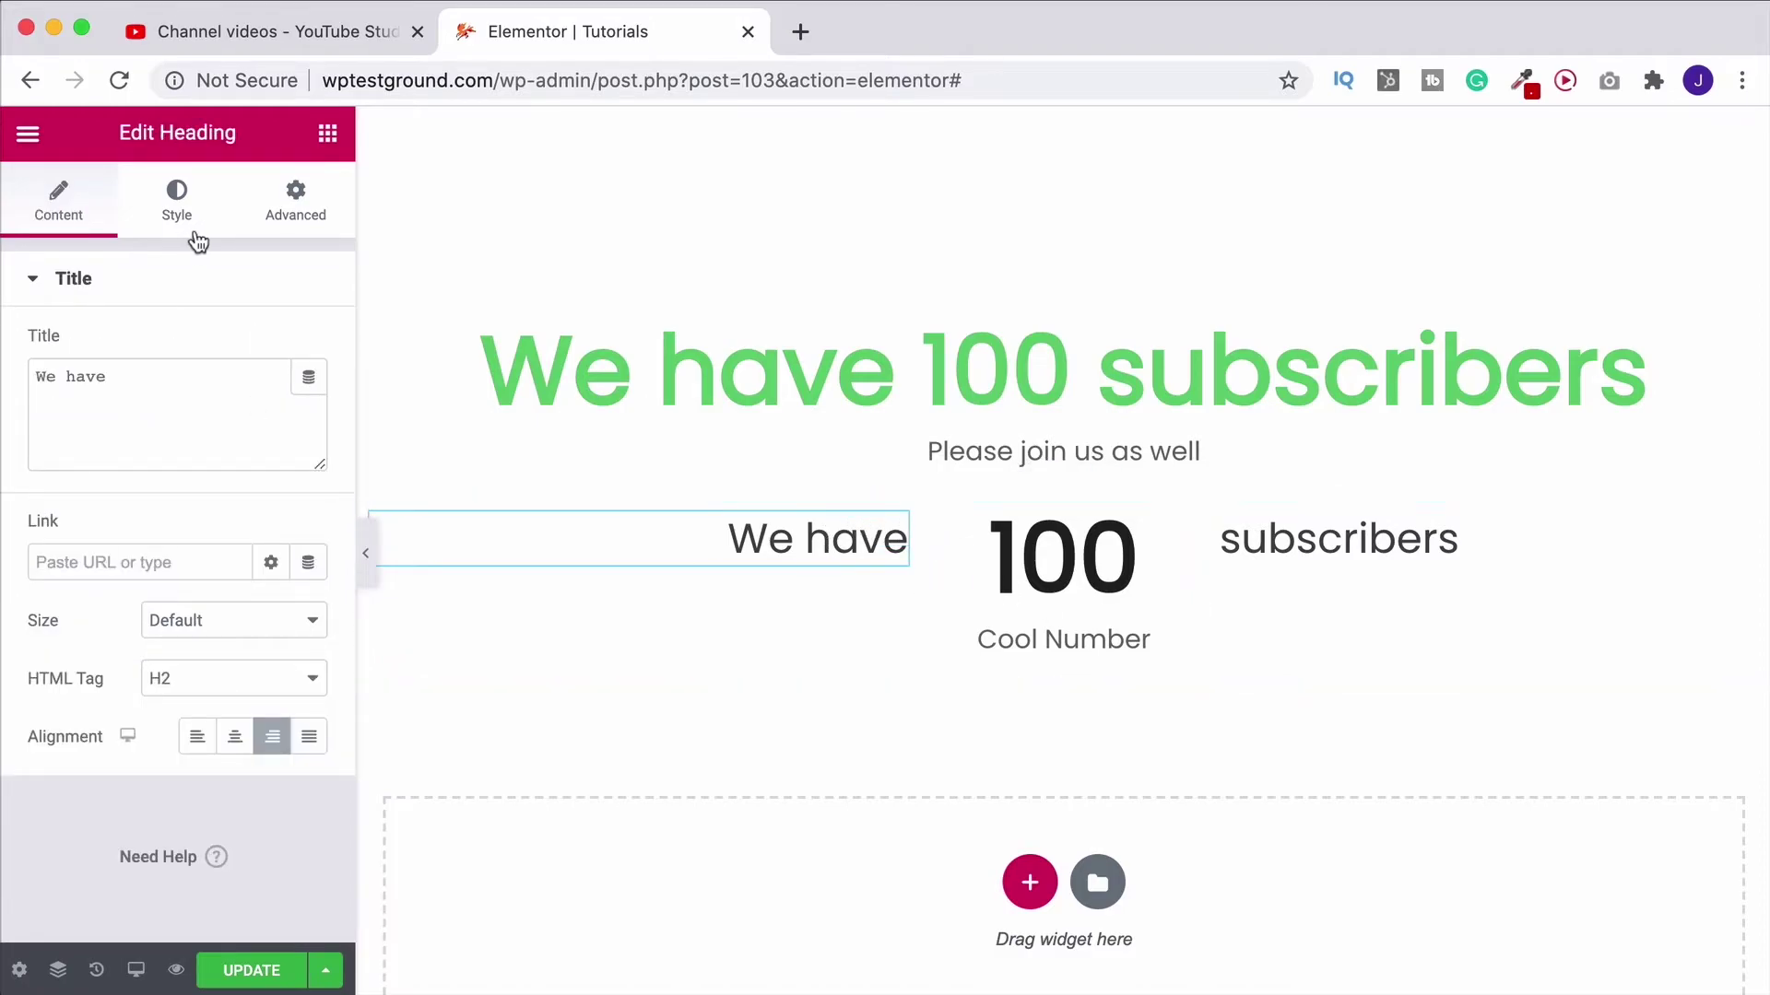
click(176, 203)
click(306, 409)
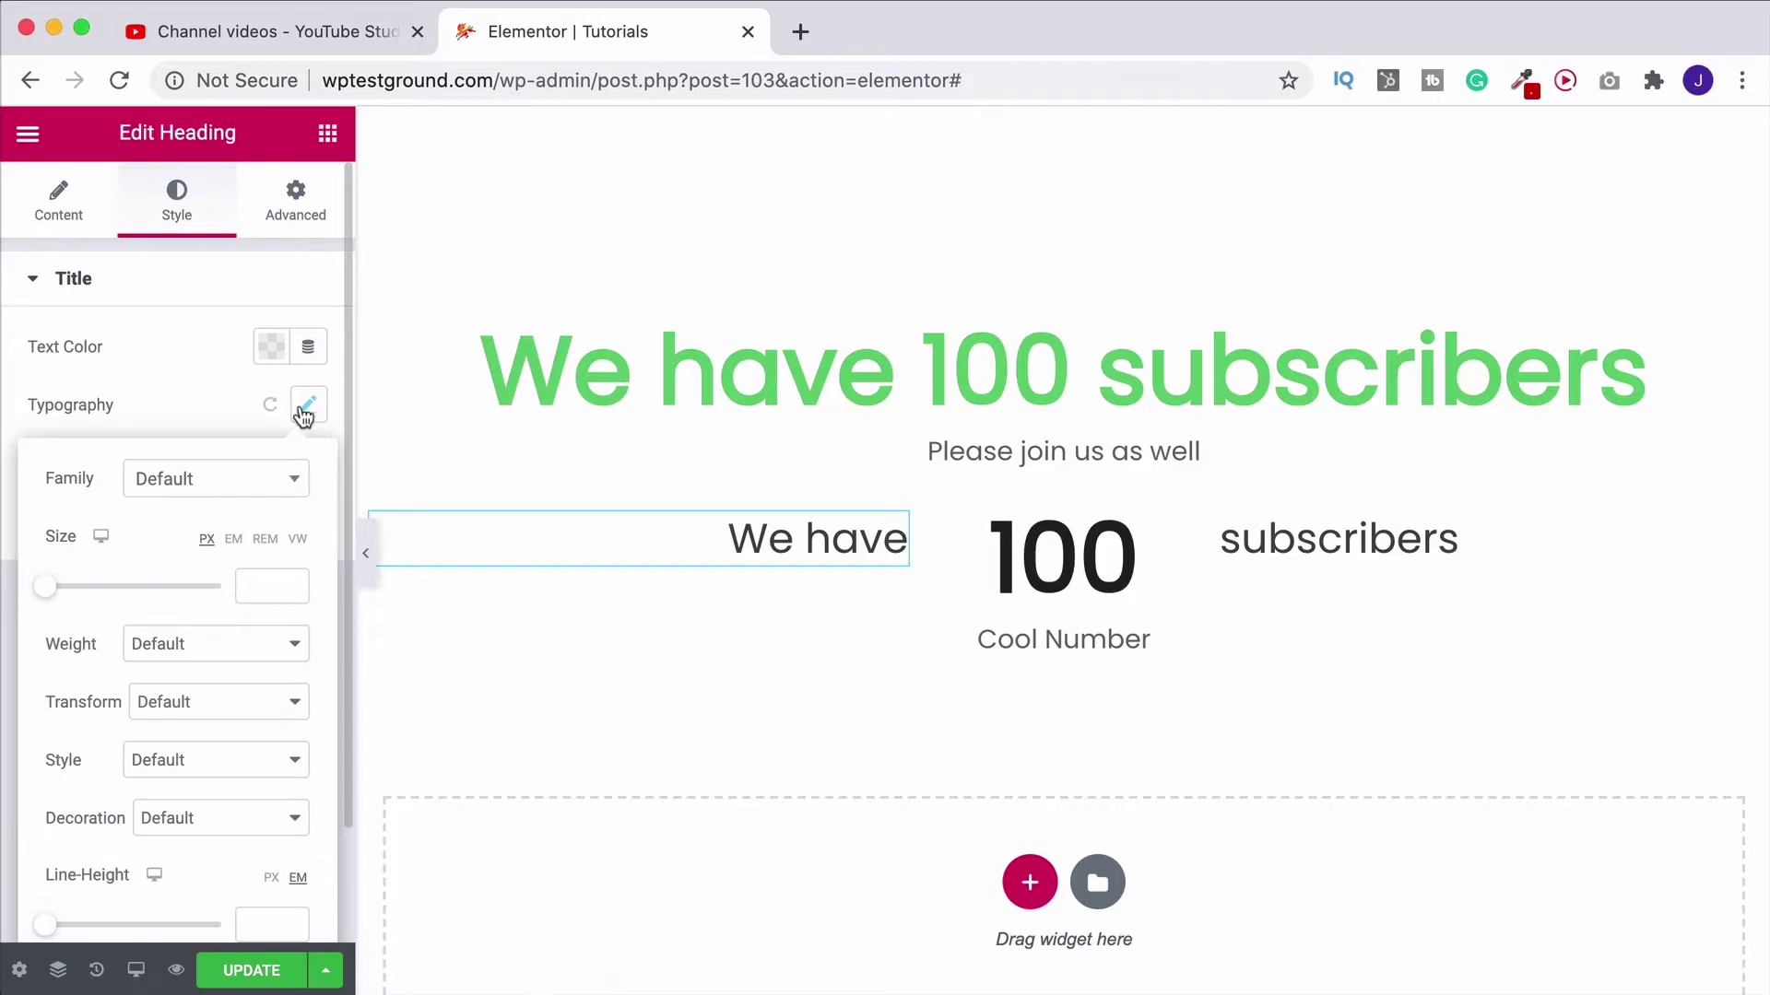
drag(55, 587, 97, 593)
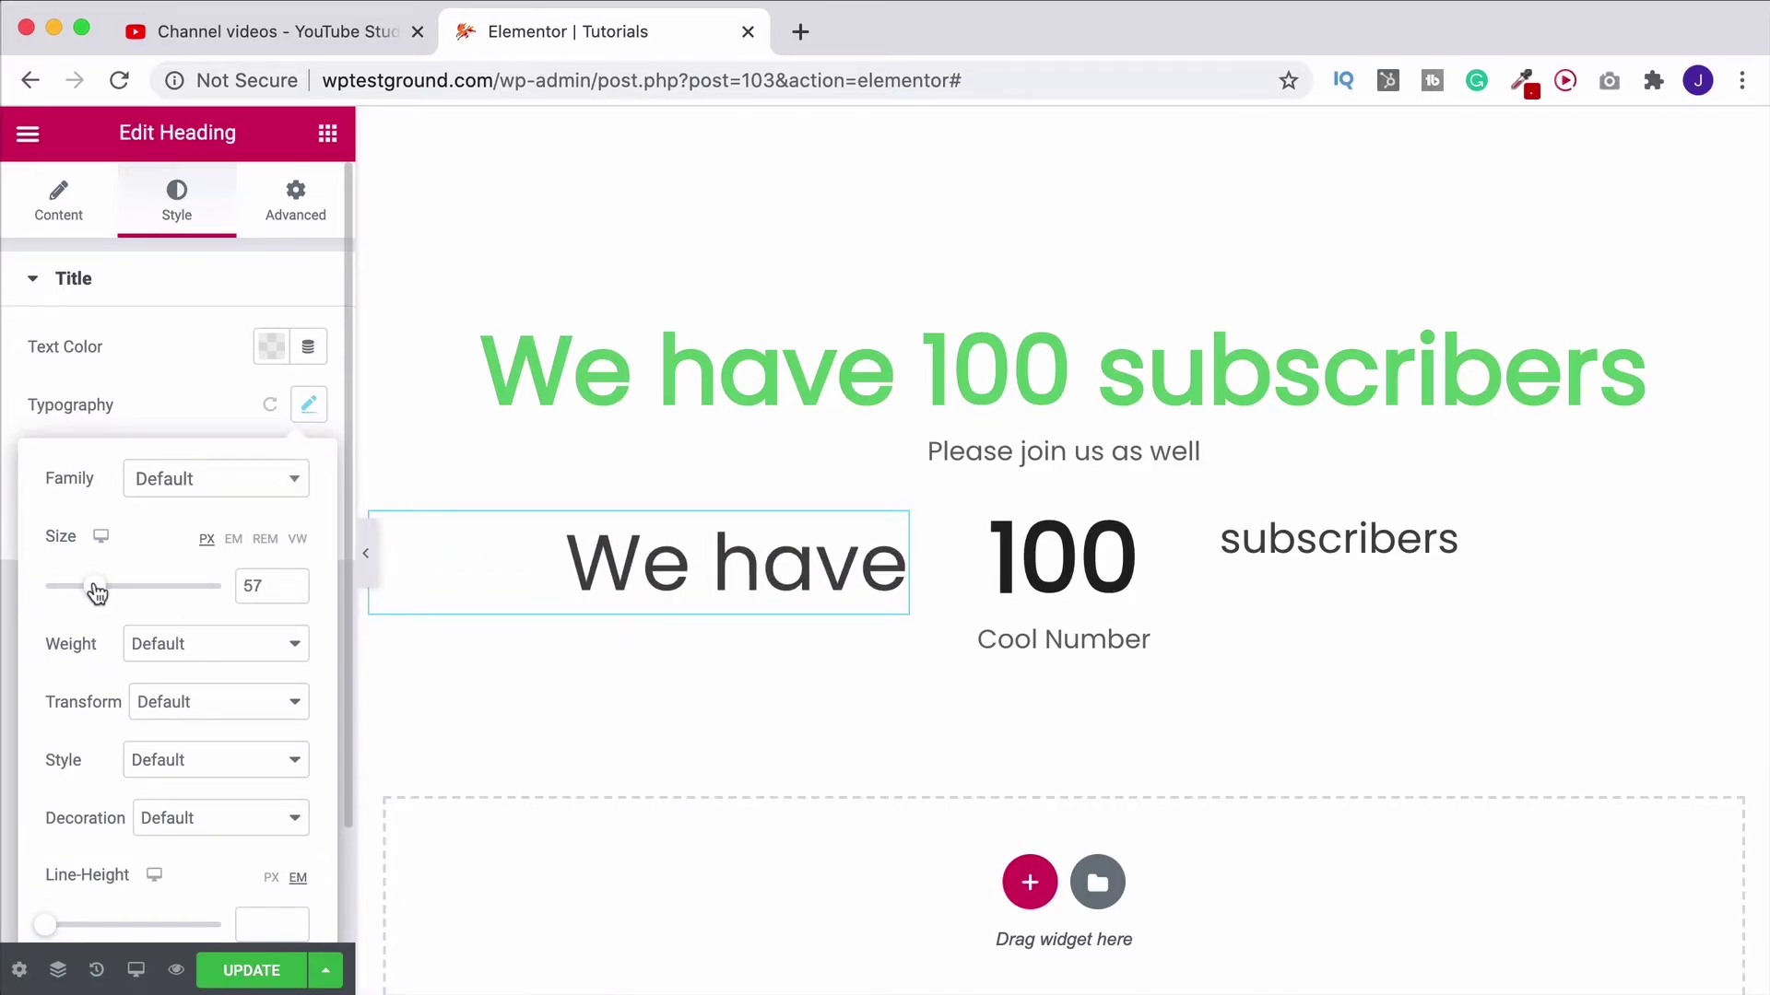
click(140, 412)
click(270, 346)
click(249, 414)
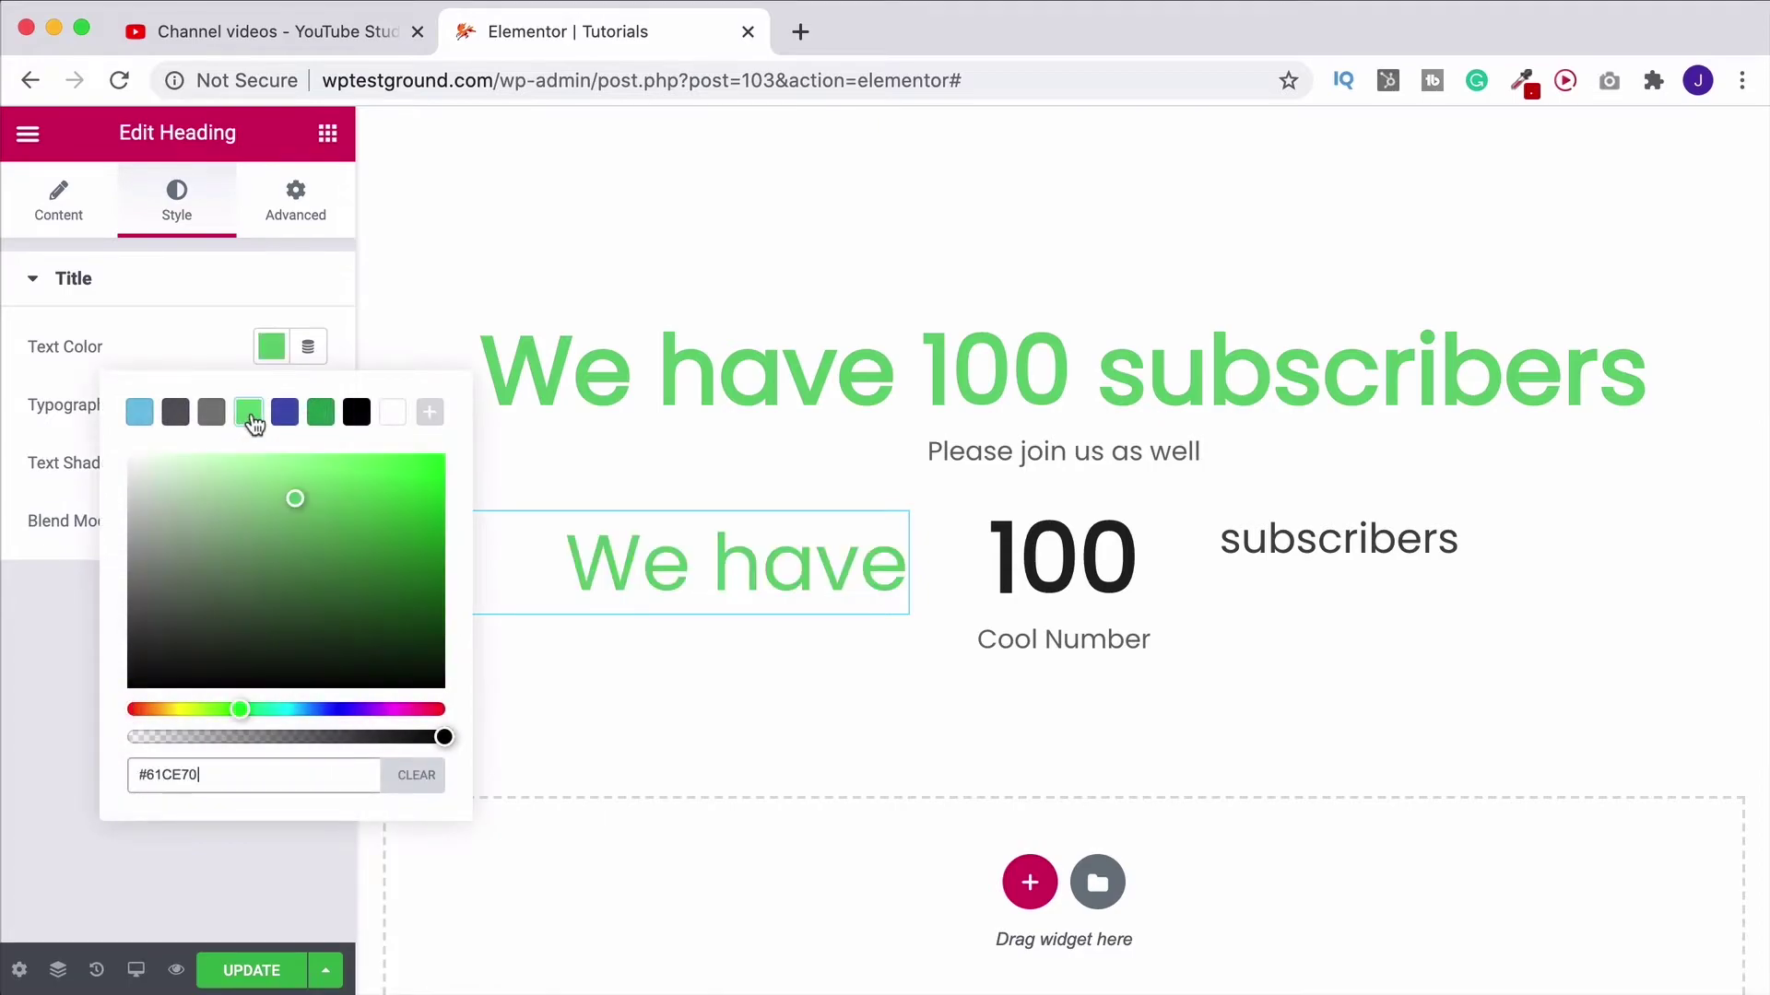
click(147, 342)
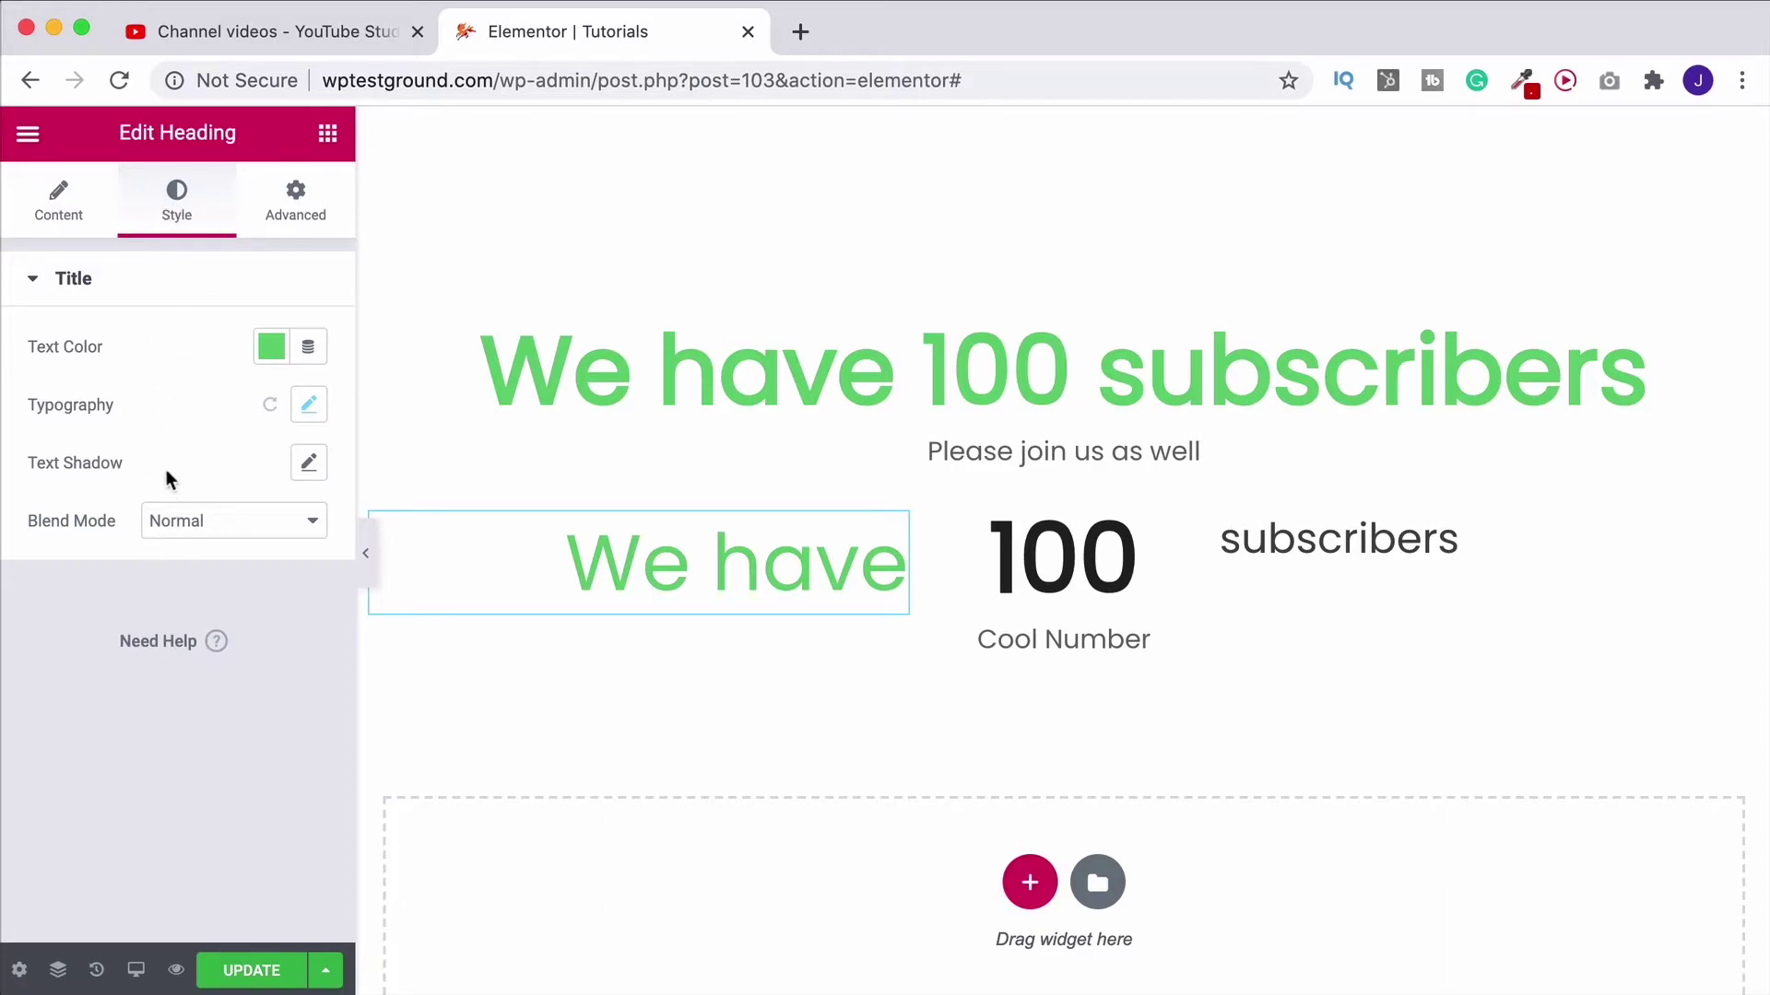
click(297, 200)
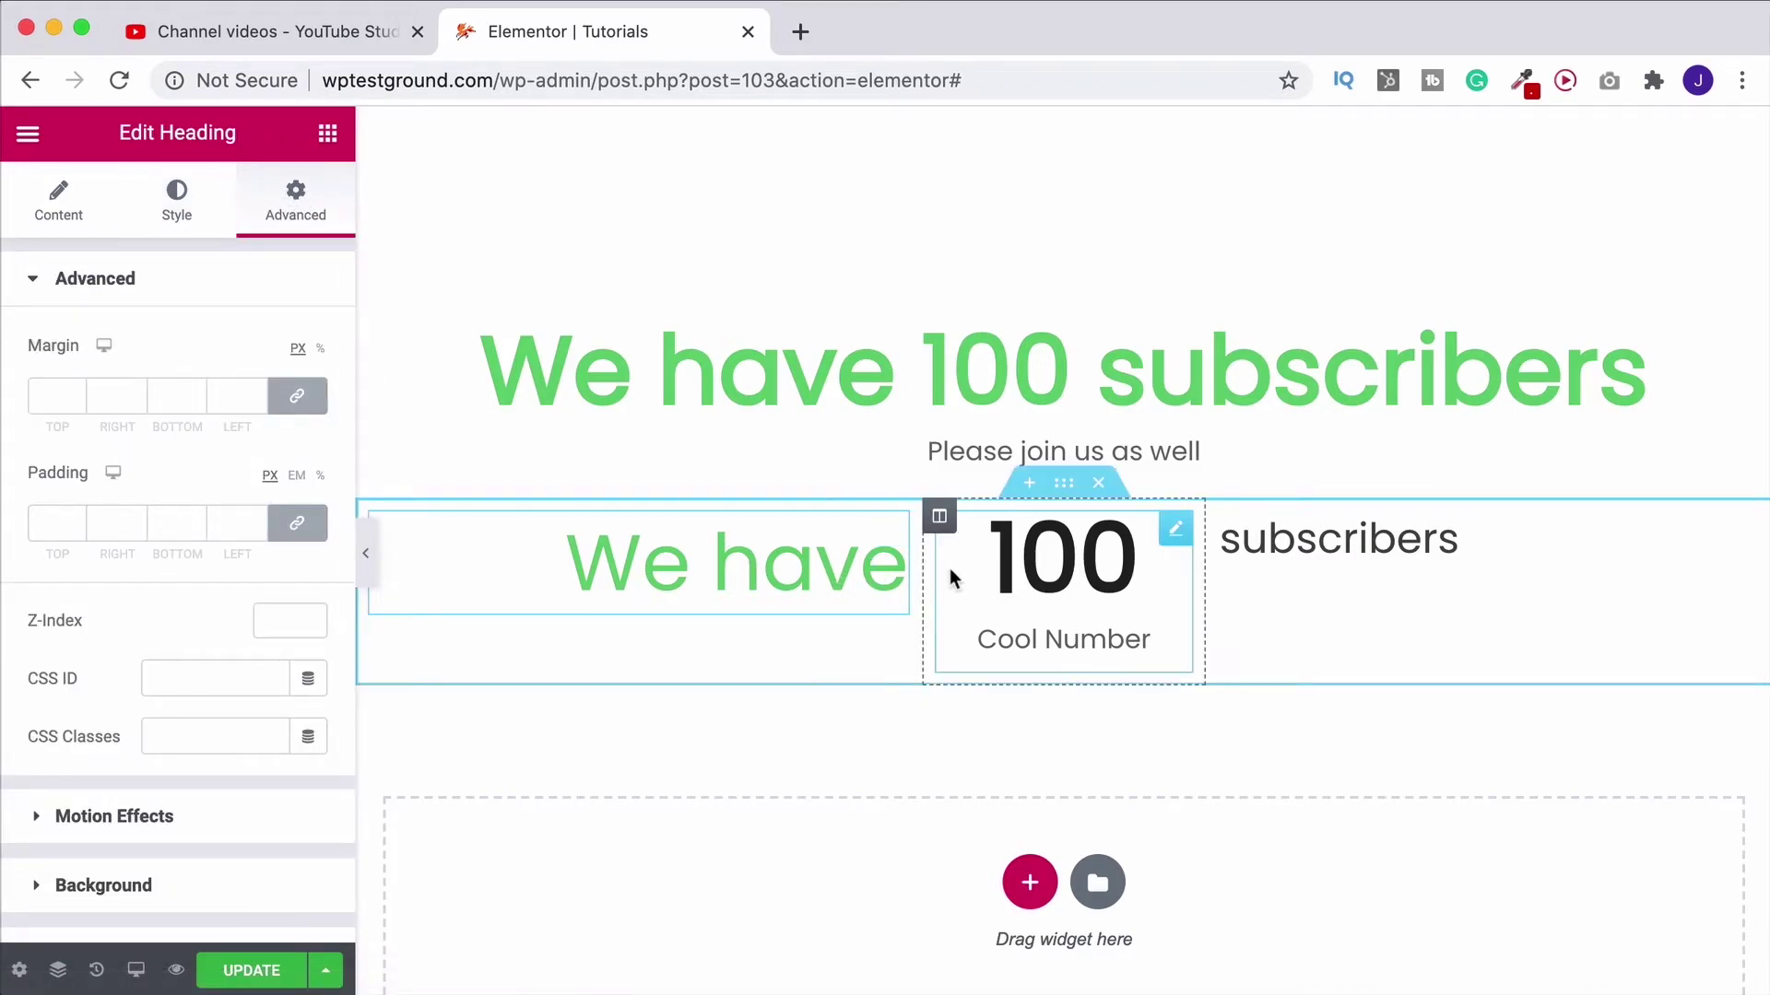
Step: Unlink the 'We have' heading margins and set its right margin to about -39 px
click(298, 396)
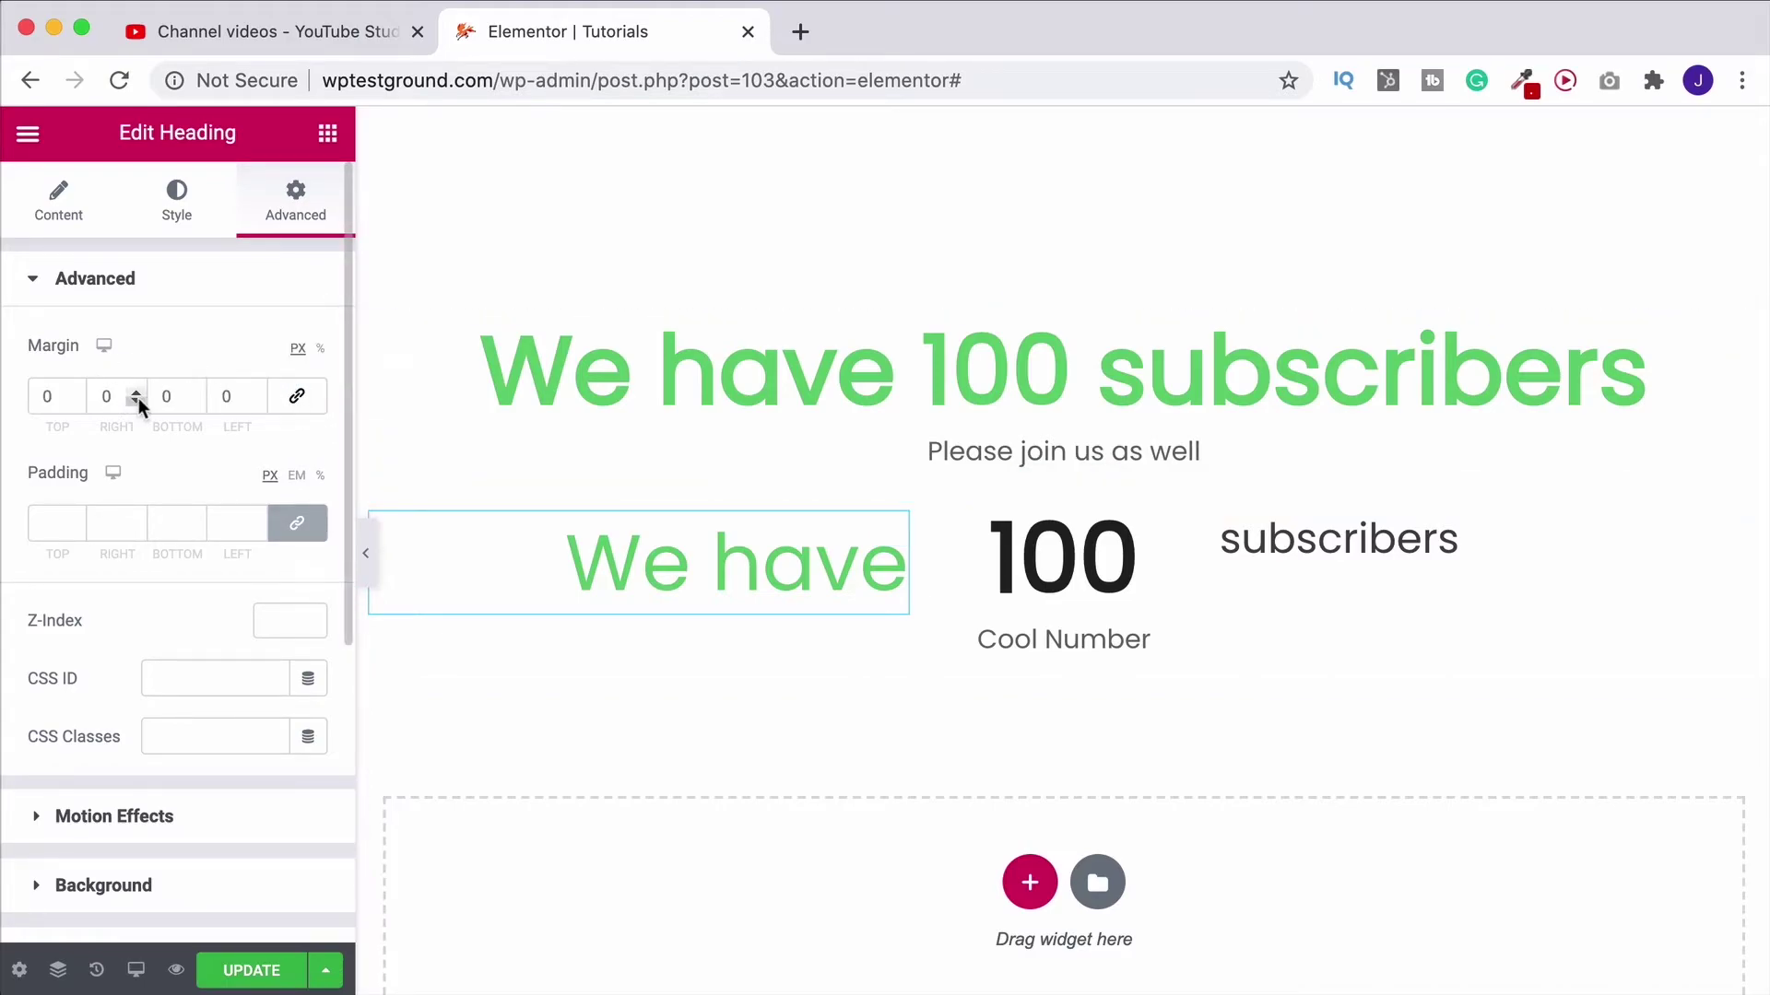
drag(138, 400, 139, 399)
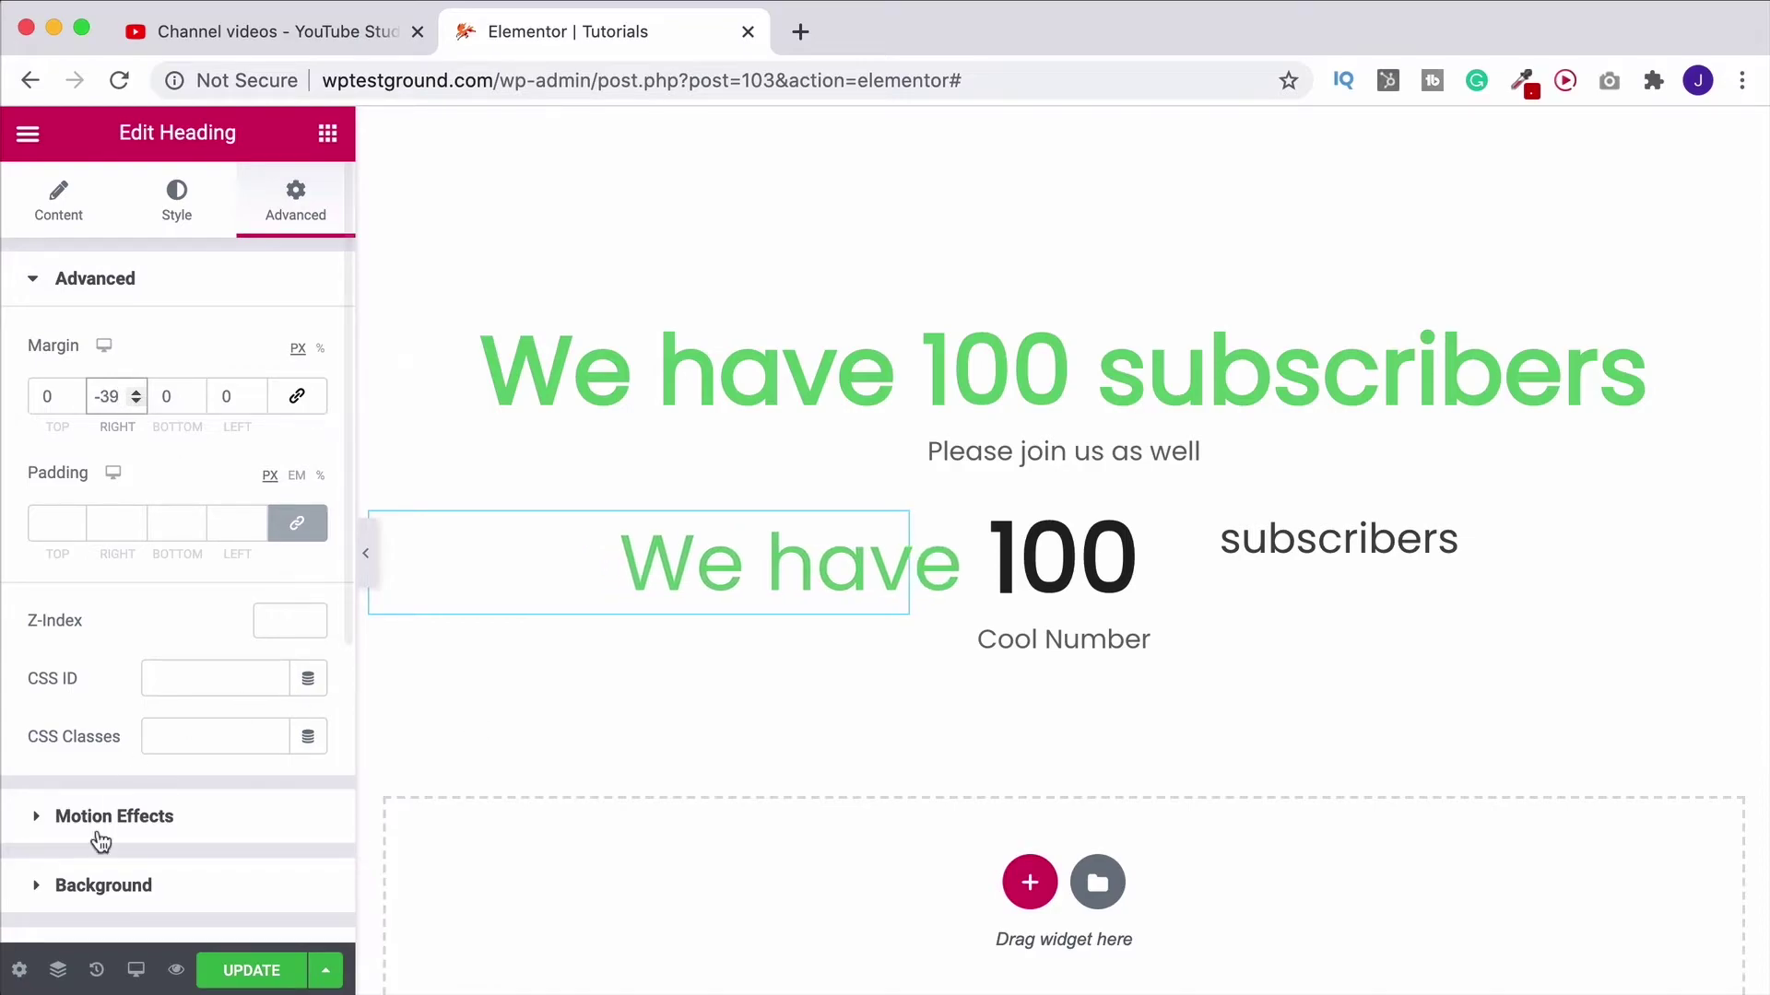
click(136, 970)
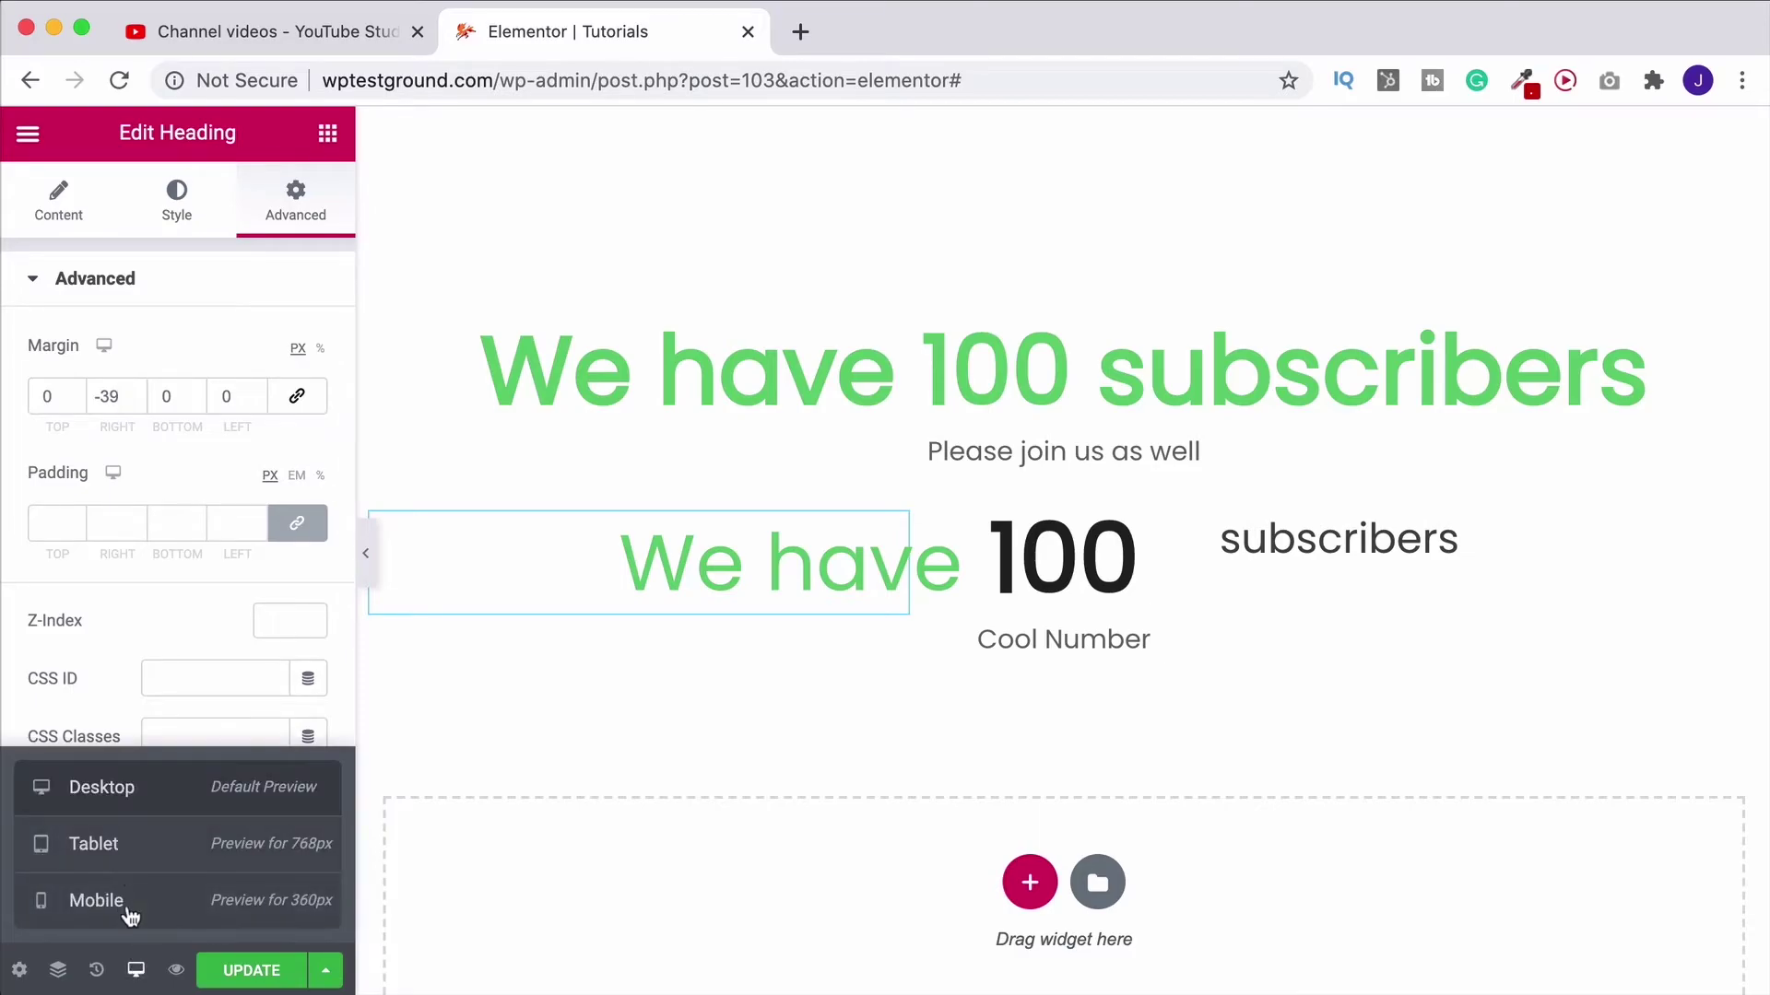
Step: In Mobile view, set the 'We have' heading size to about 23 px and all its margins to 0
click(124, 899)
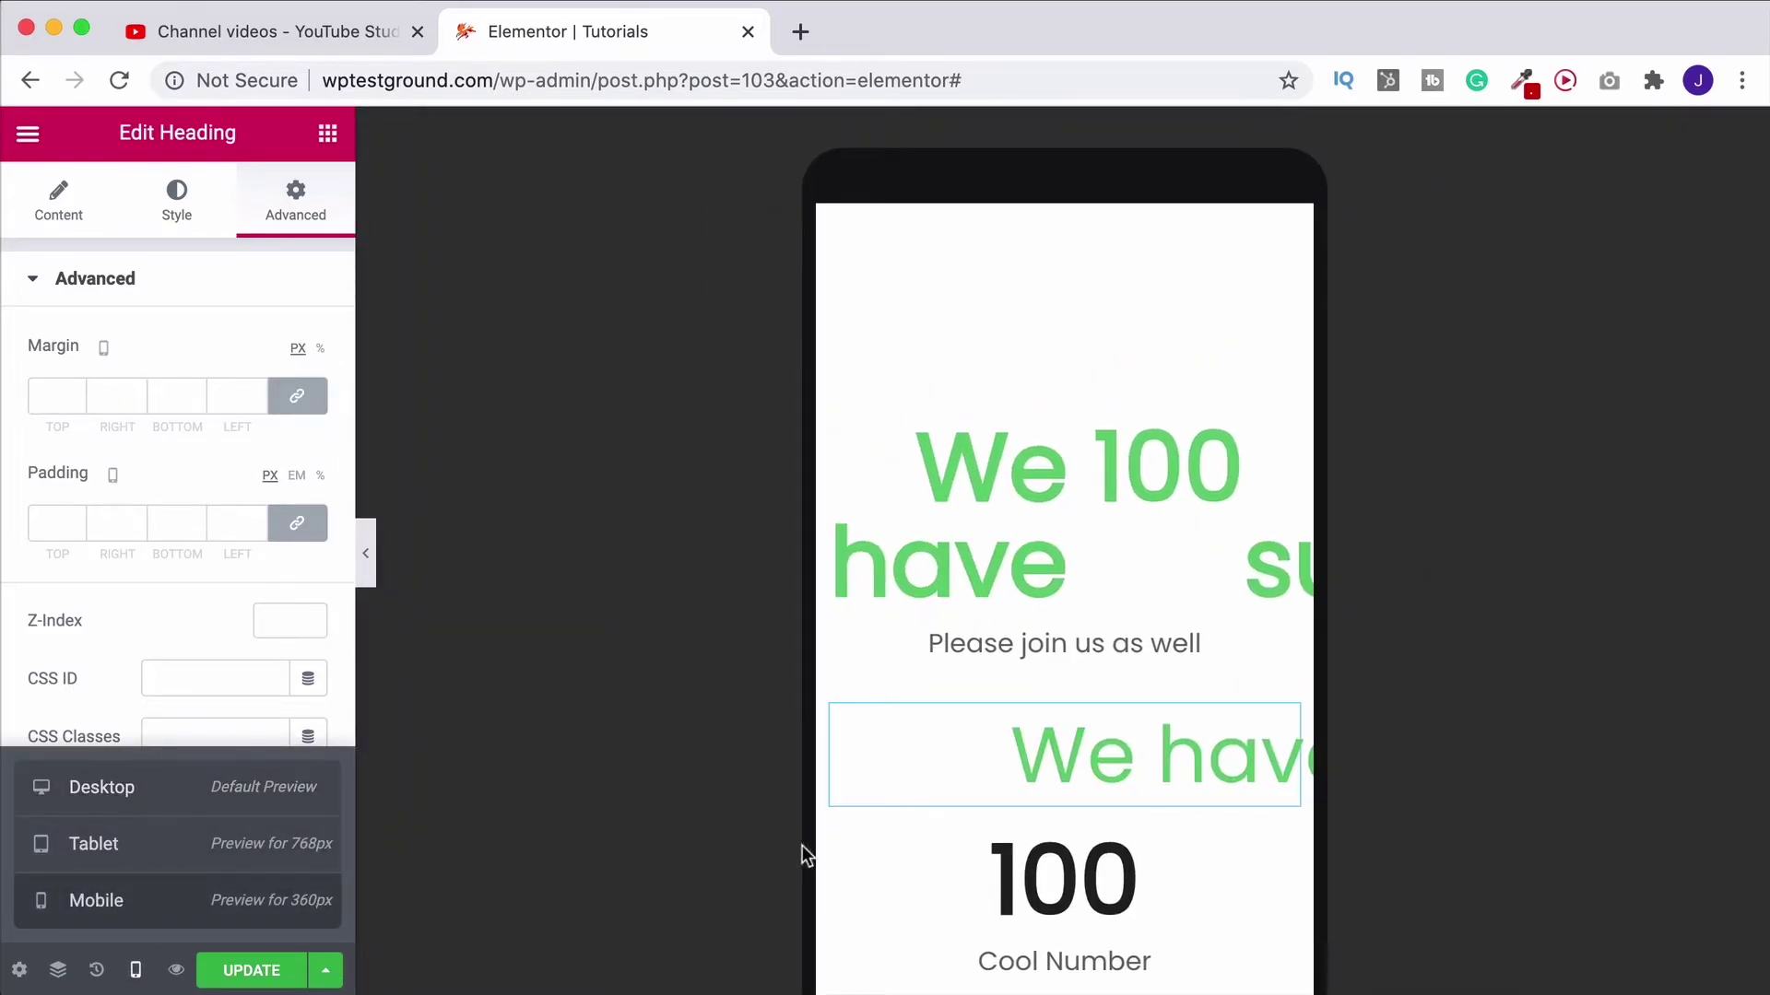
scroll(940, 823, down, 4)
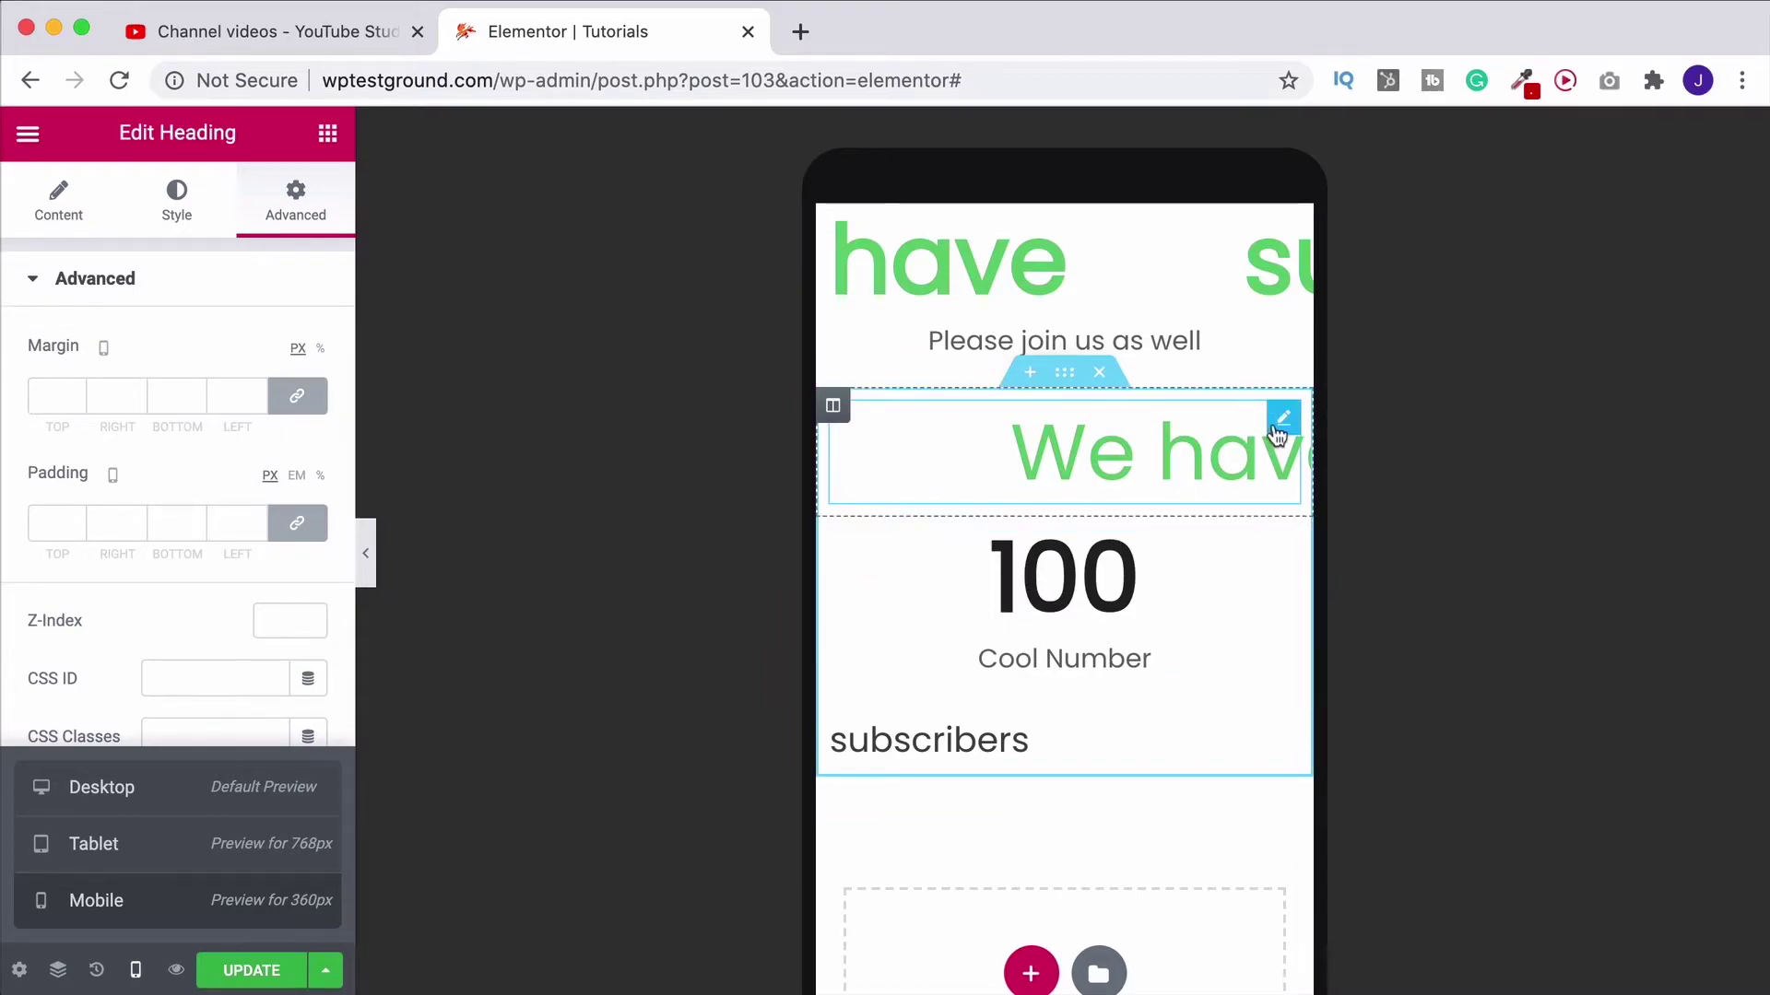
click(176, 207)
click(310, 410)
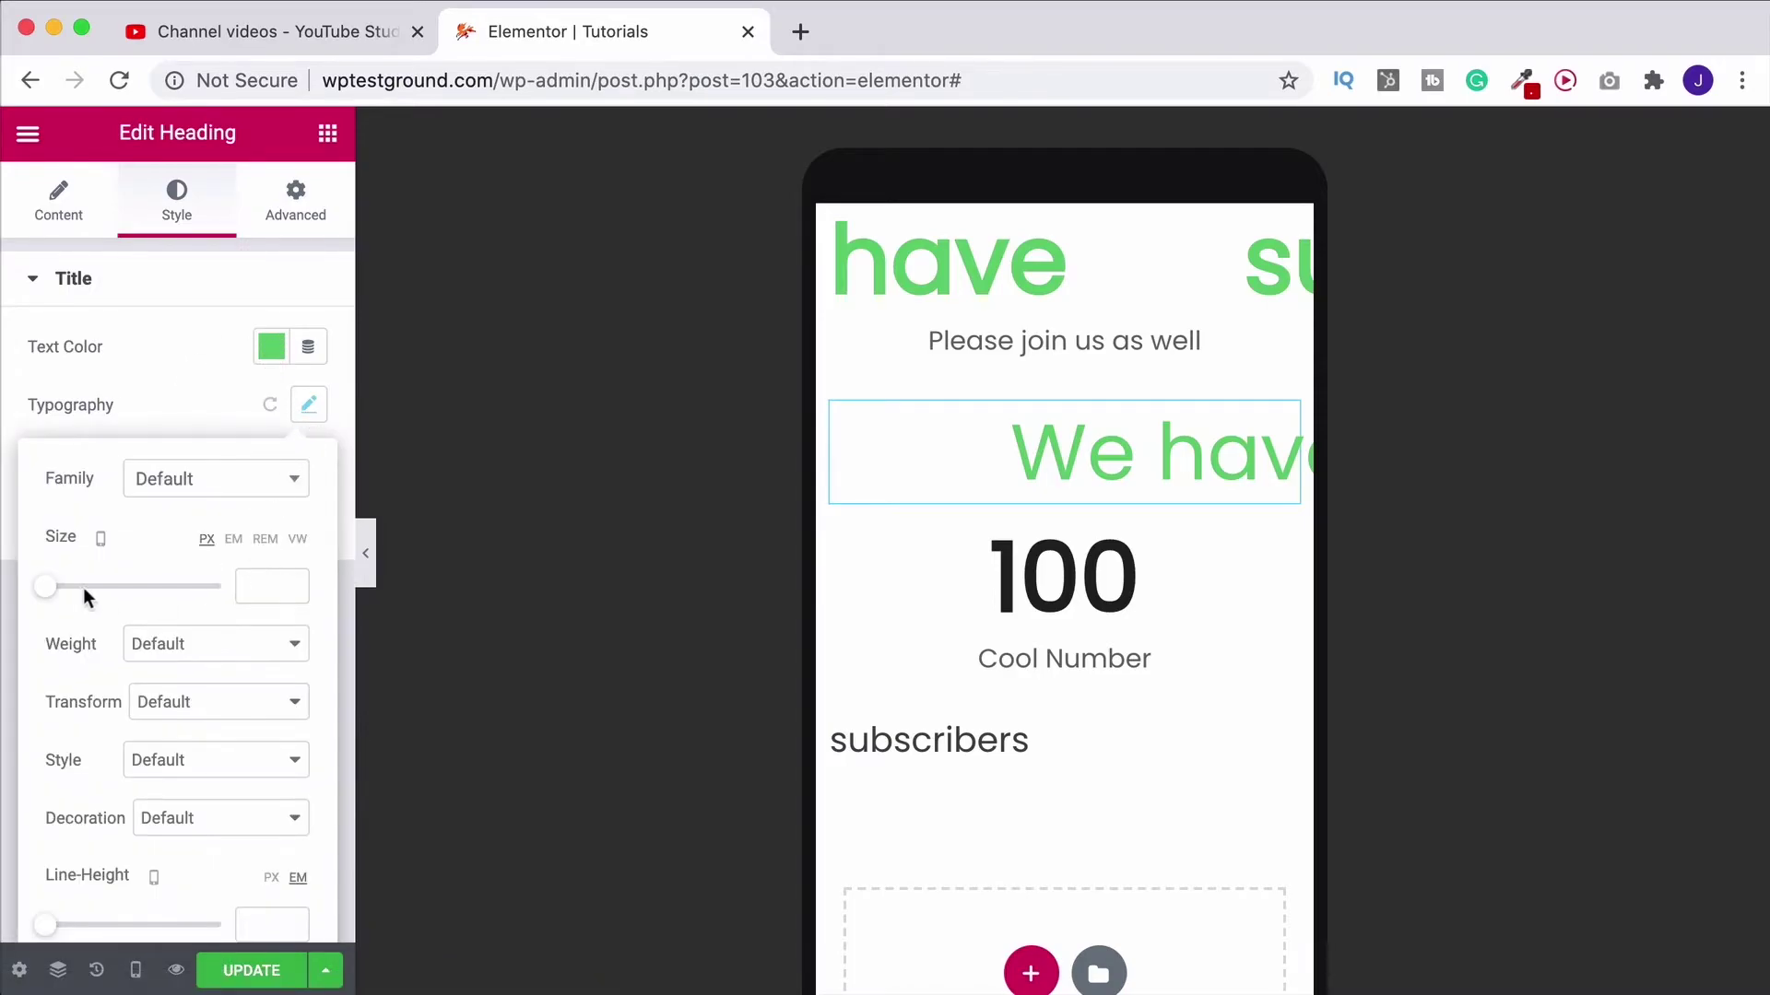
drag(48, 592, 63, 592)
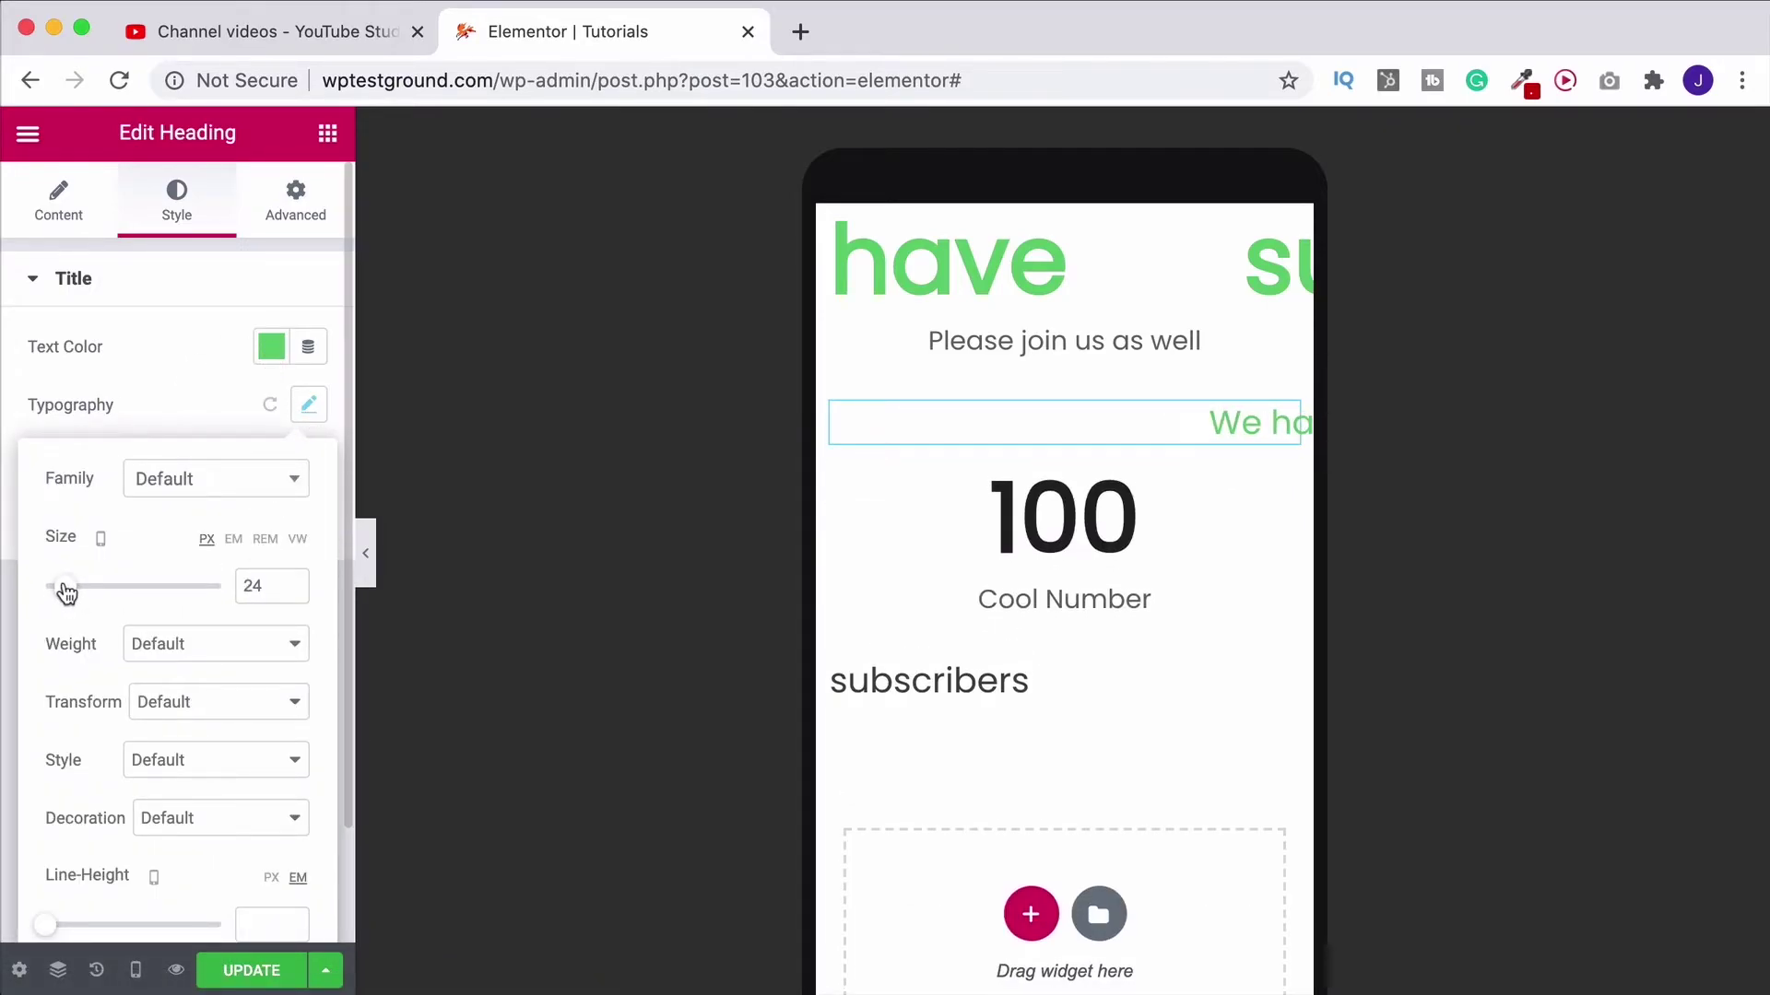
click(294, 204)
click(297, 396)
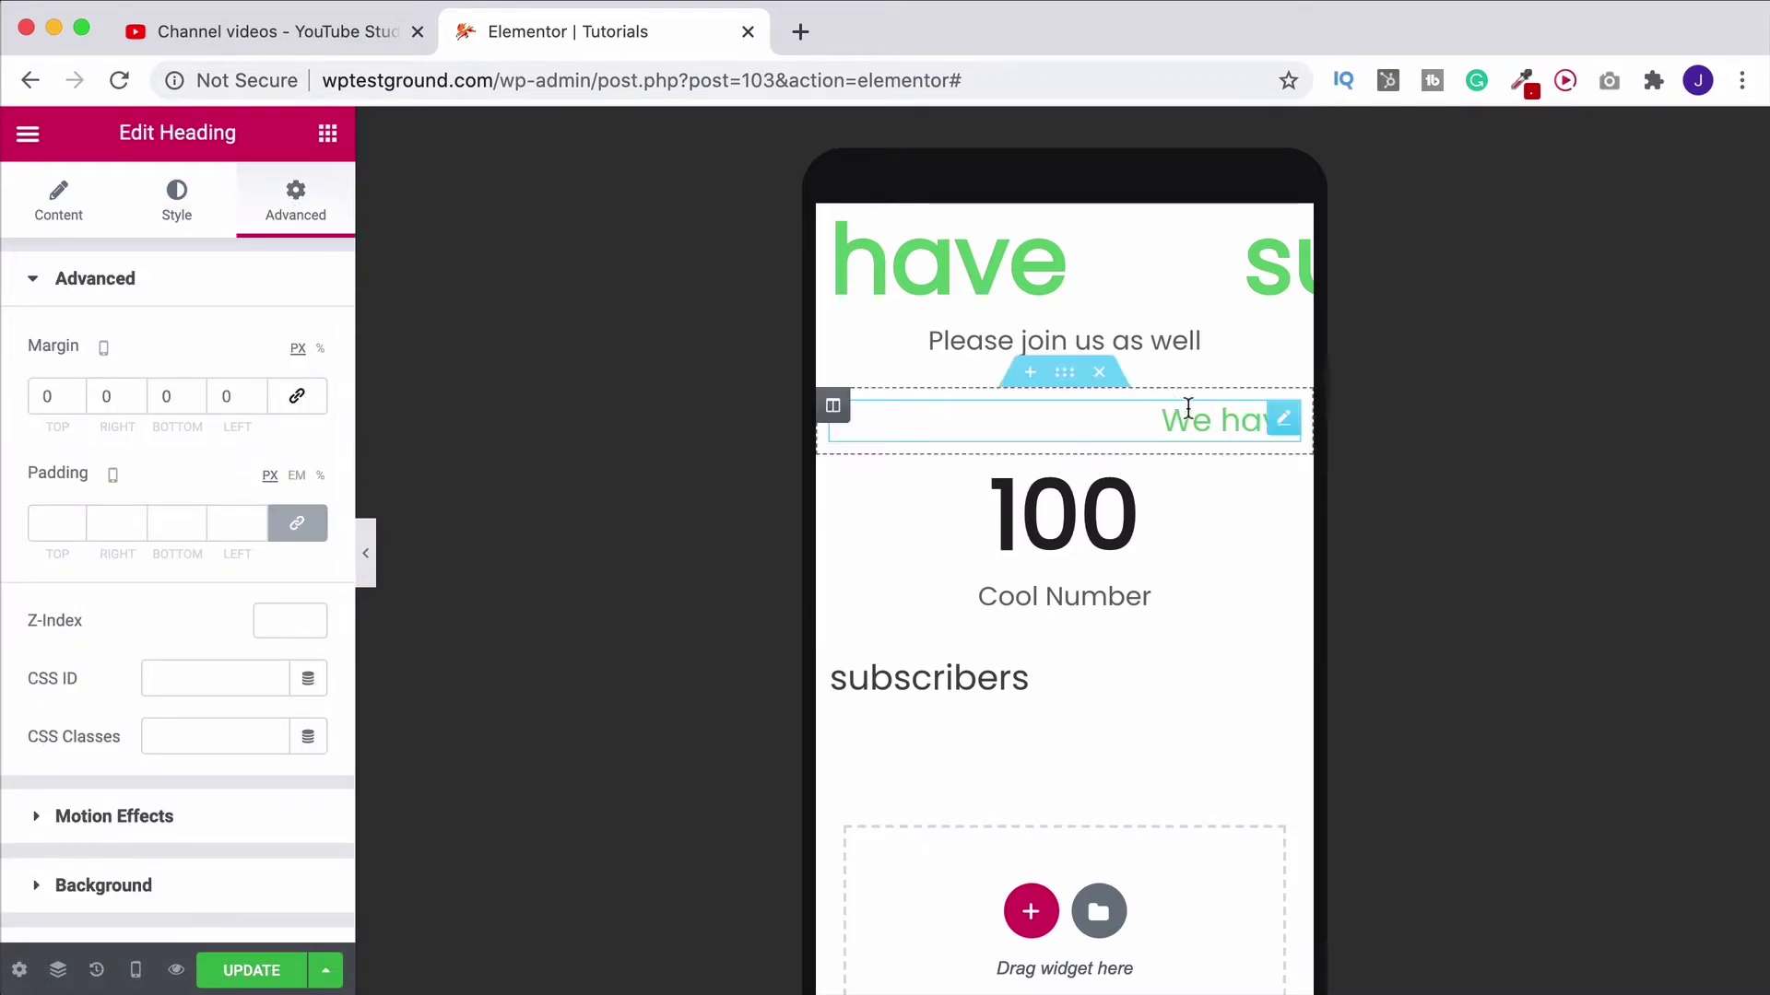
mouse_move(1231, 421)
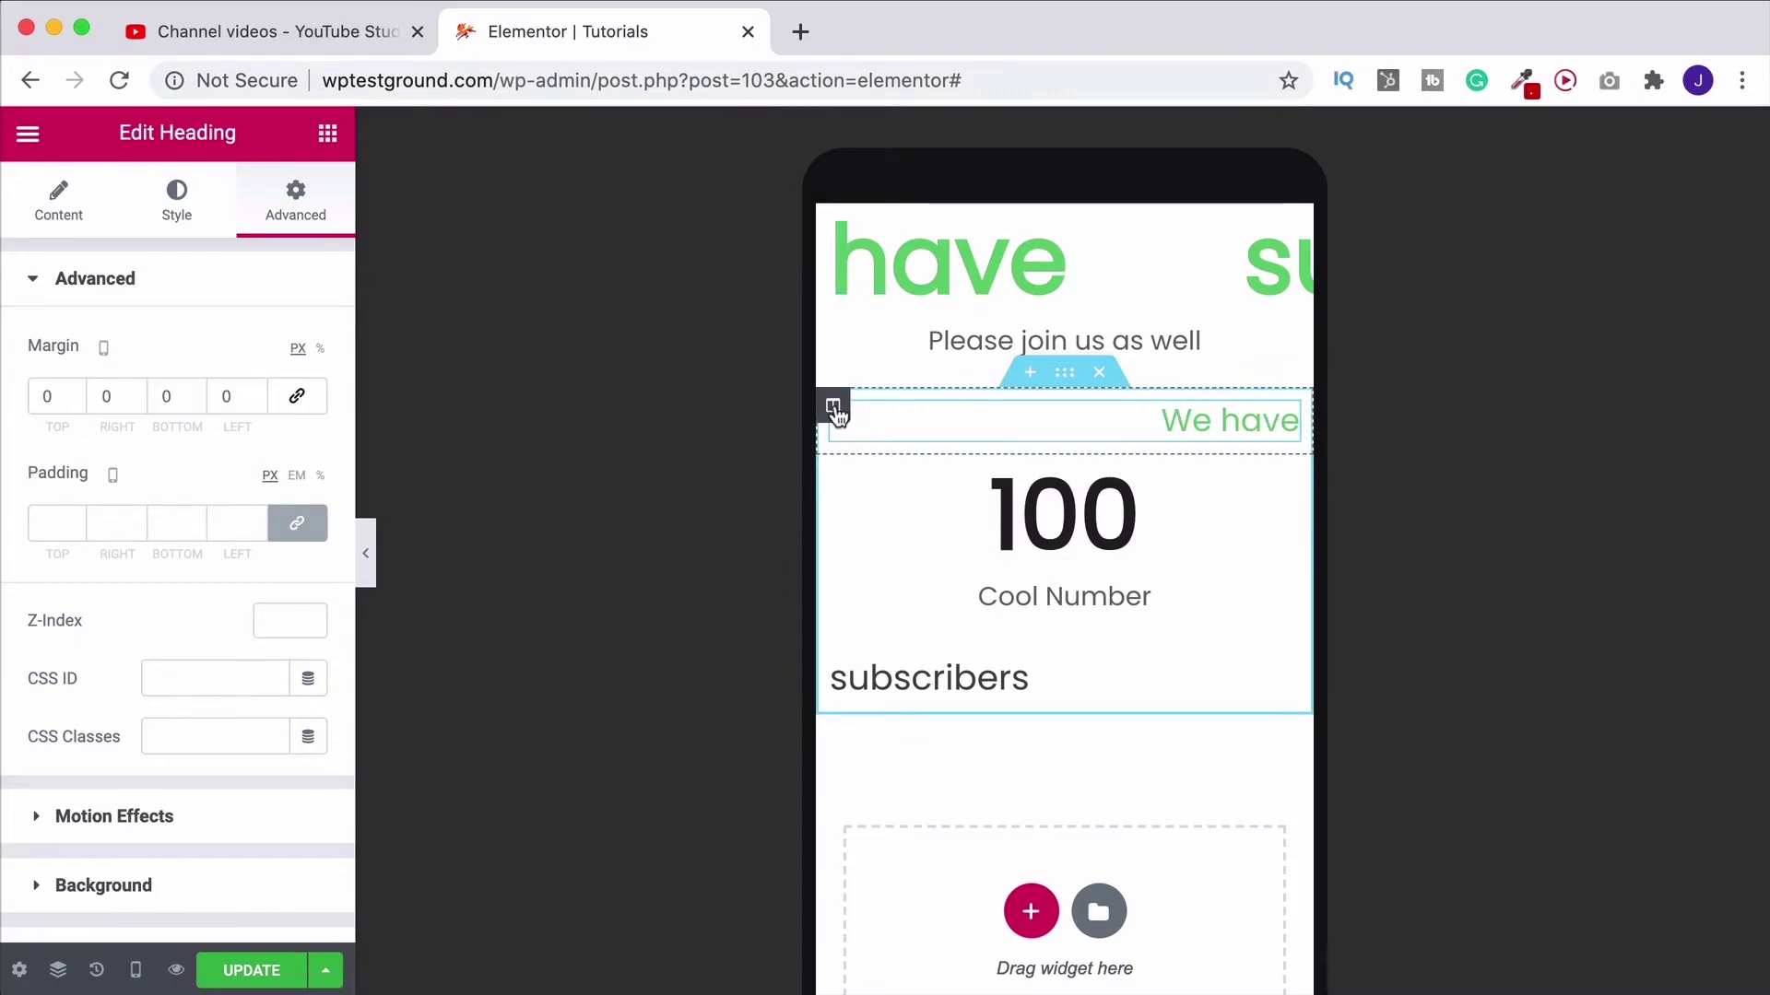
Step: On mobile, set the 'We have', counter and subscribers columns each to 33% width
click(836, 411)
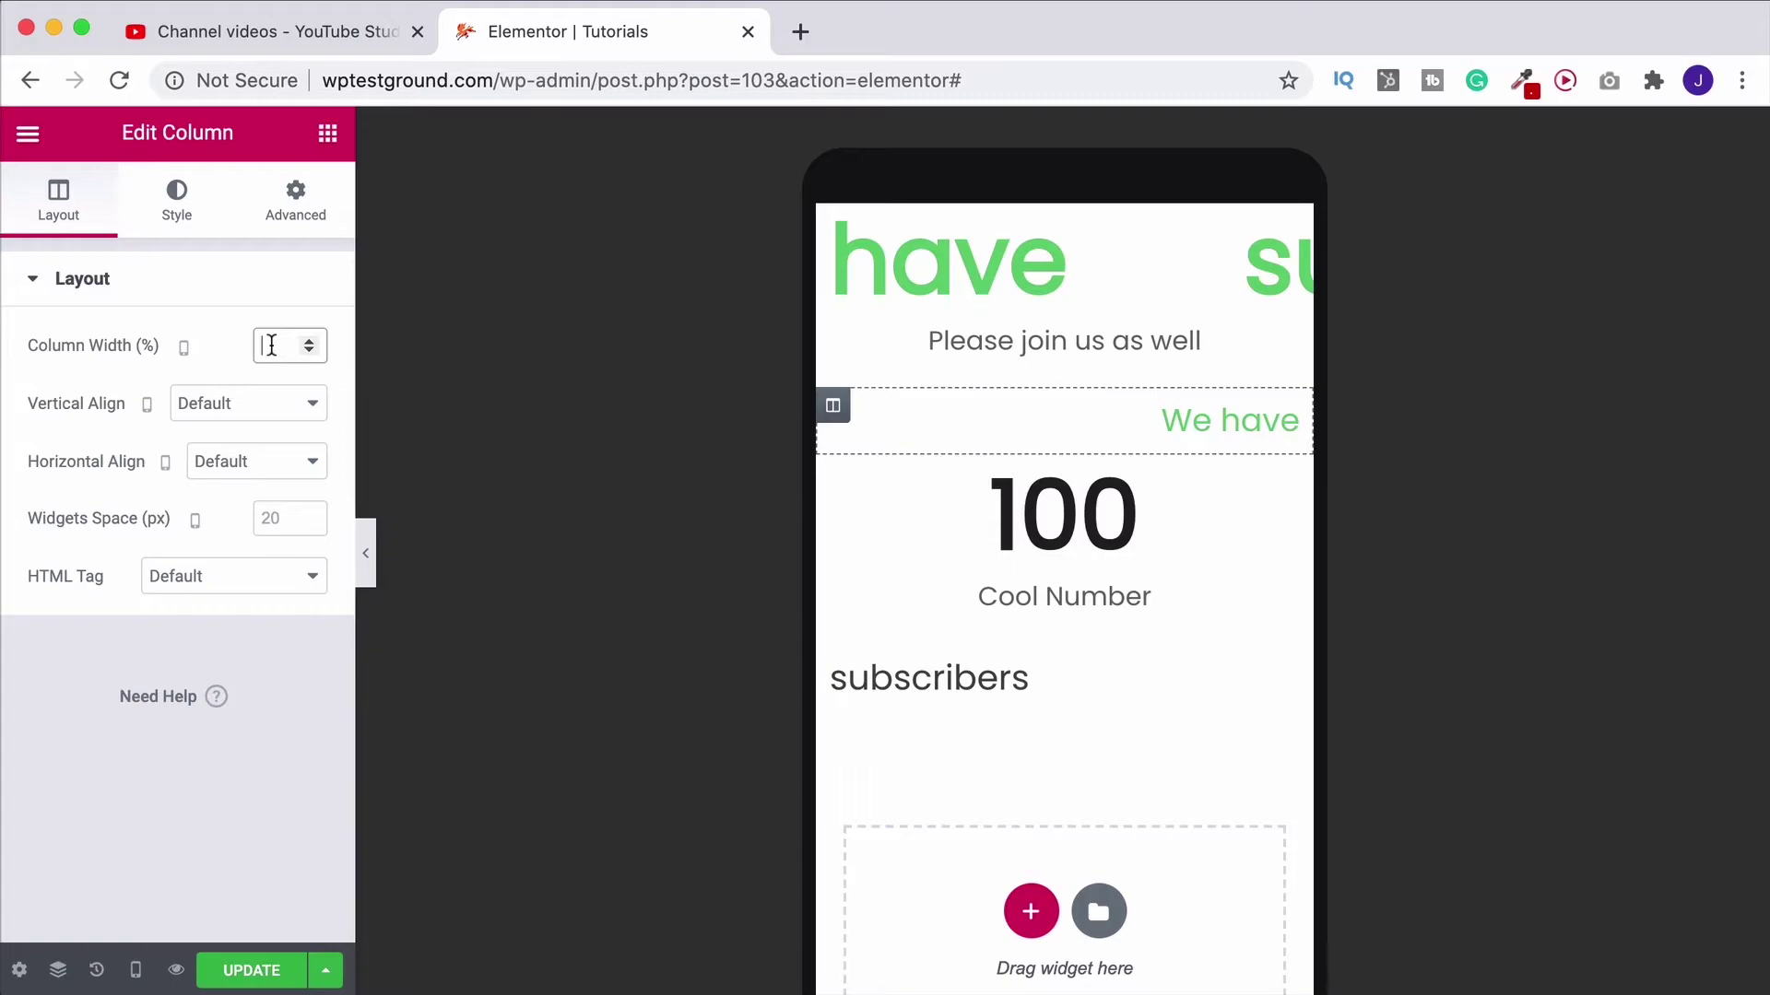
text(33)
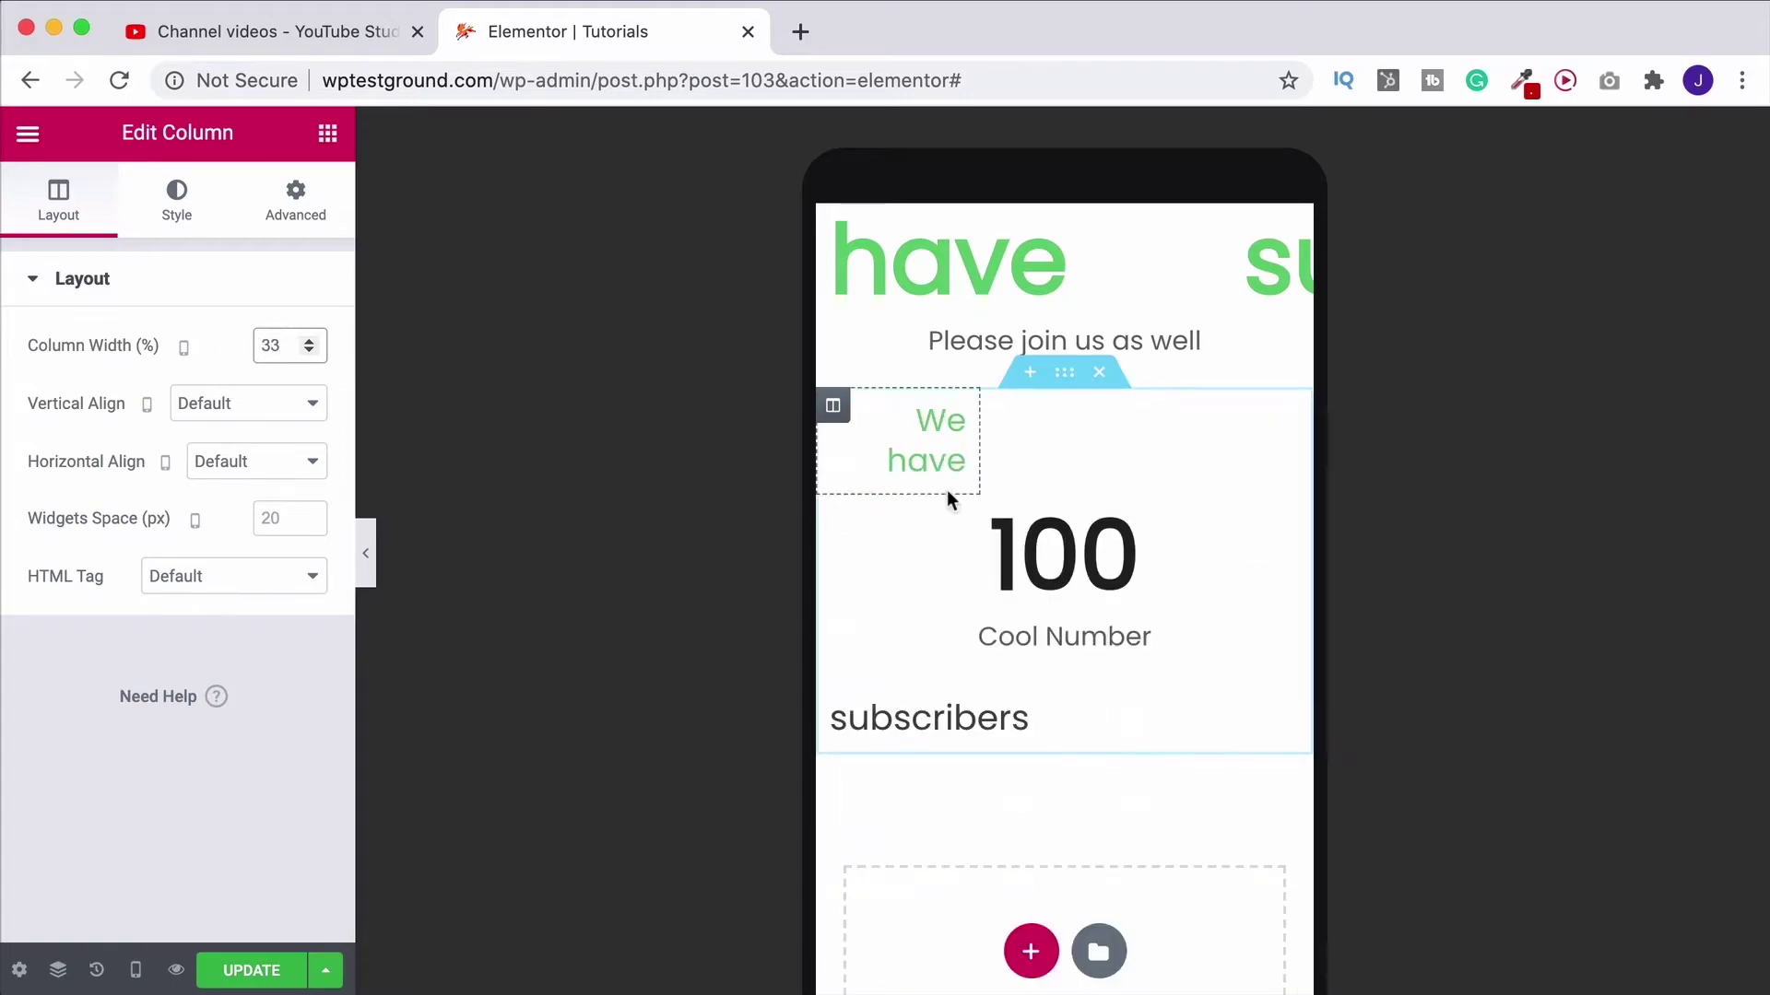
click(1285, 539)
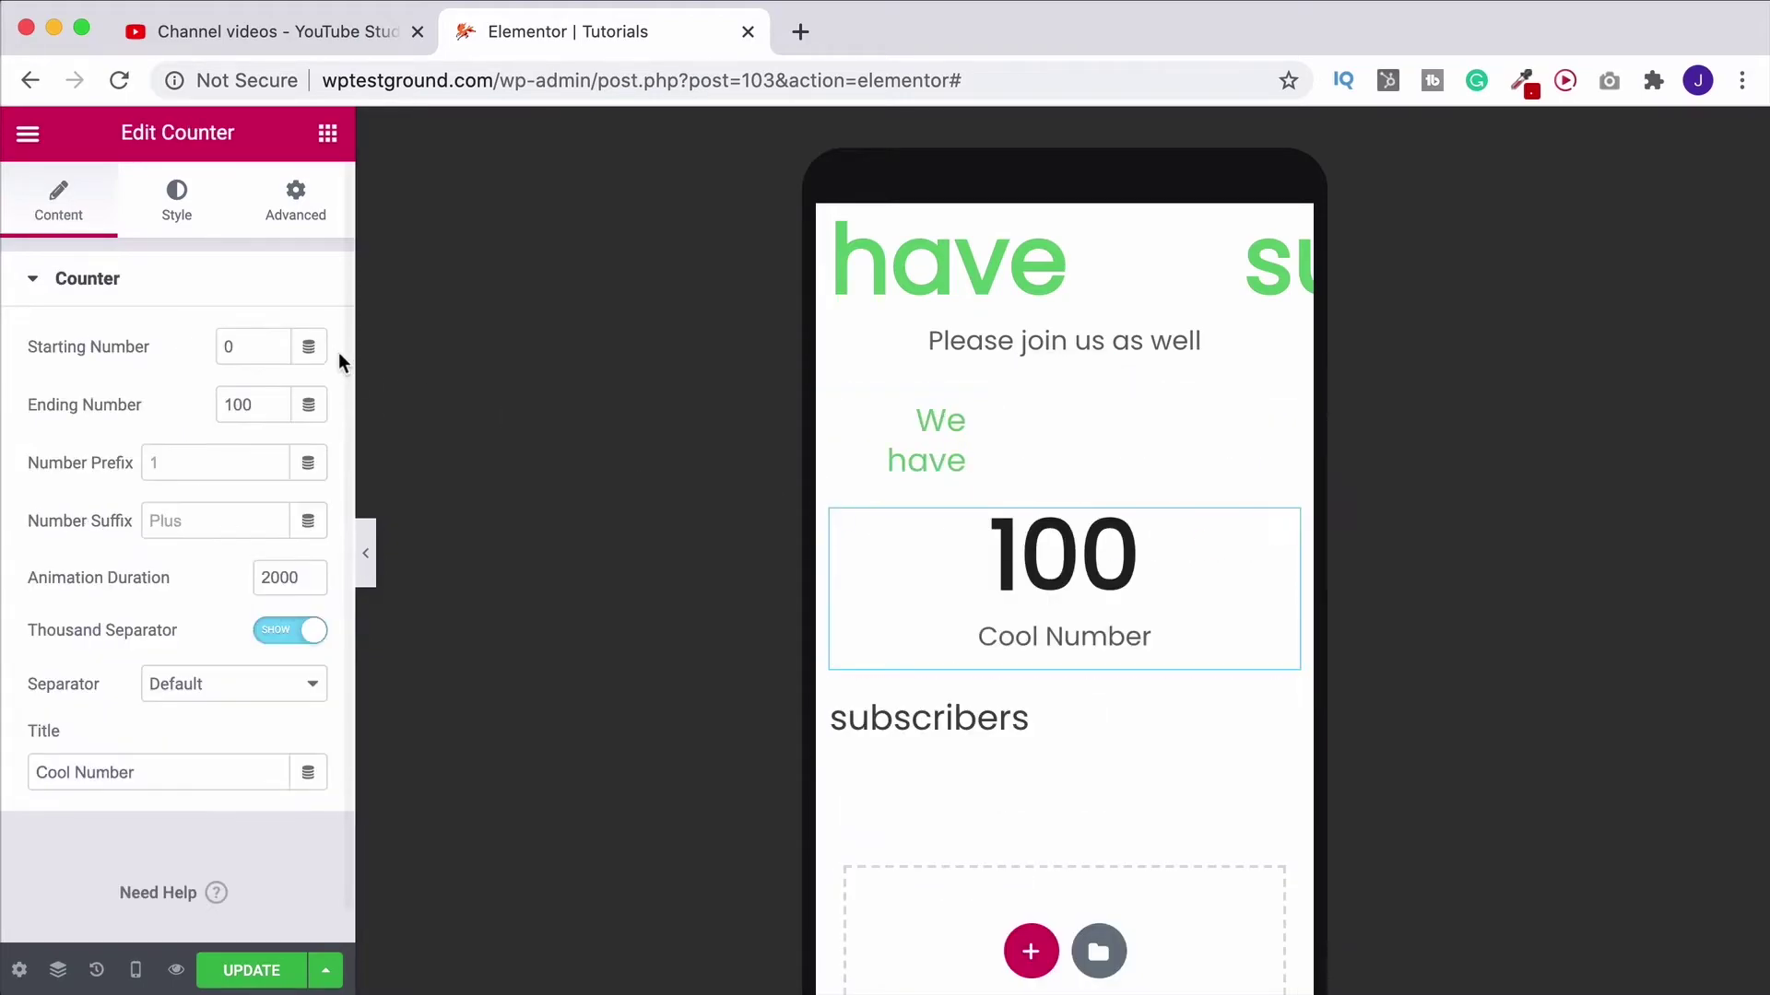
click(295, 198)
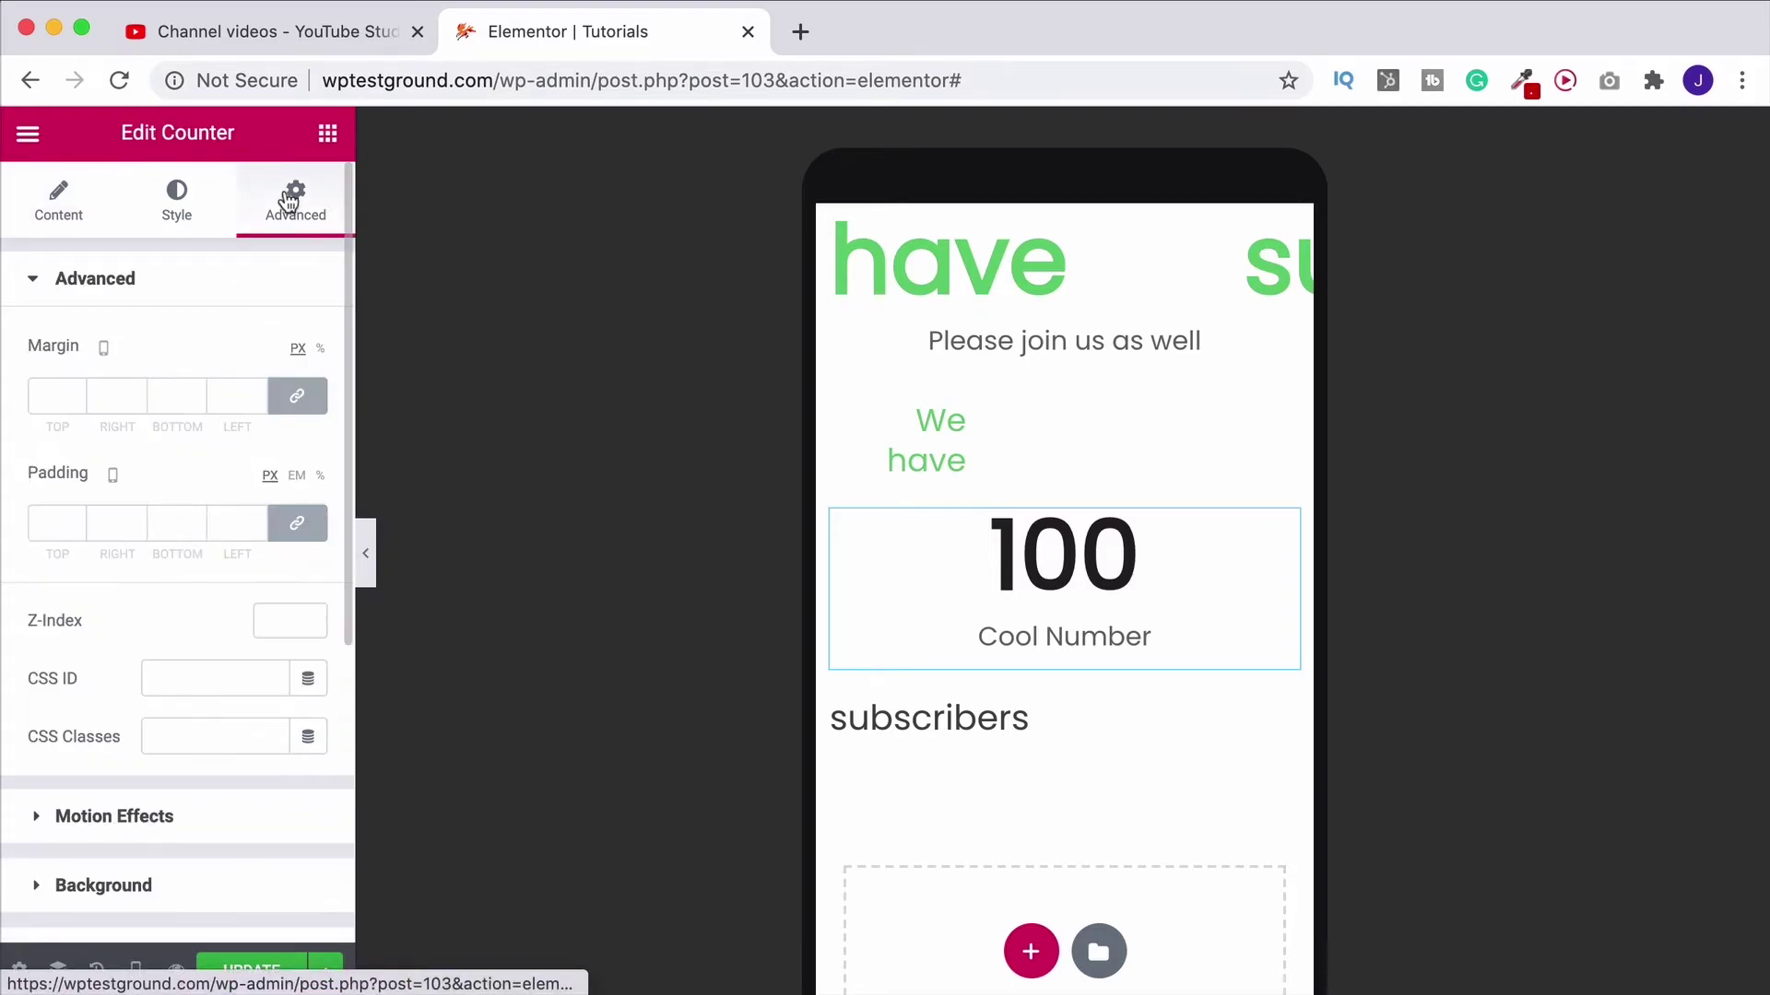
click(834, 515)
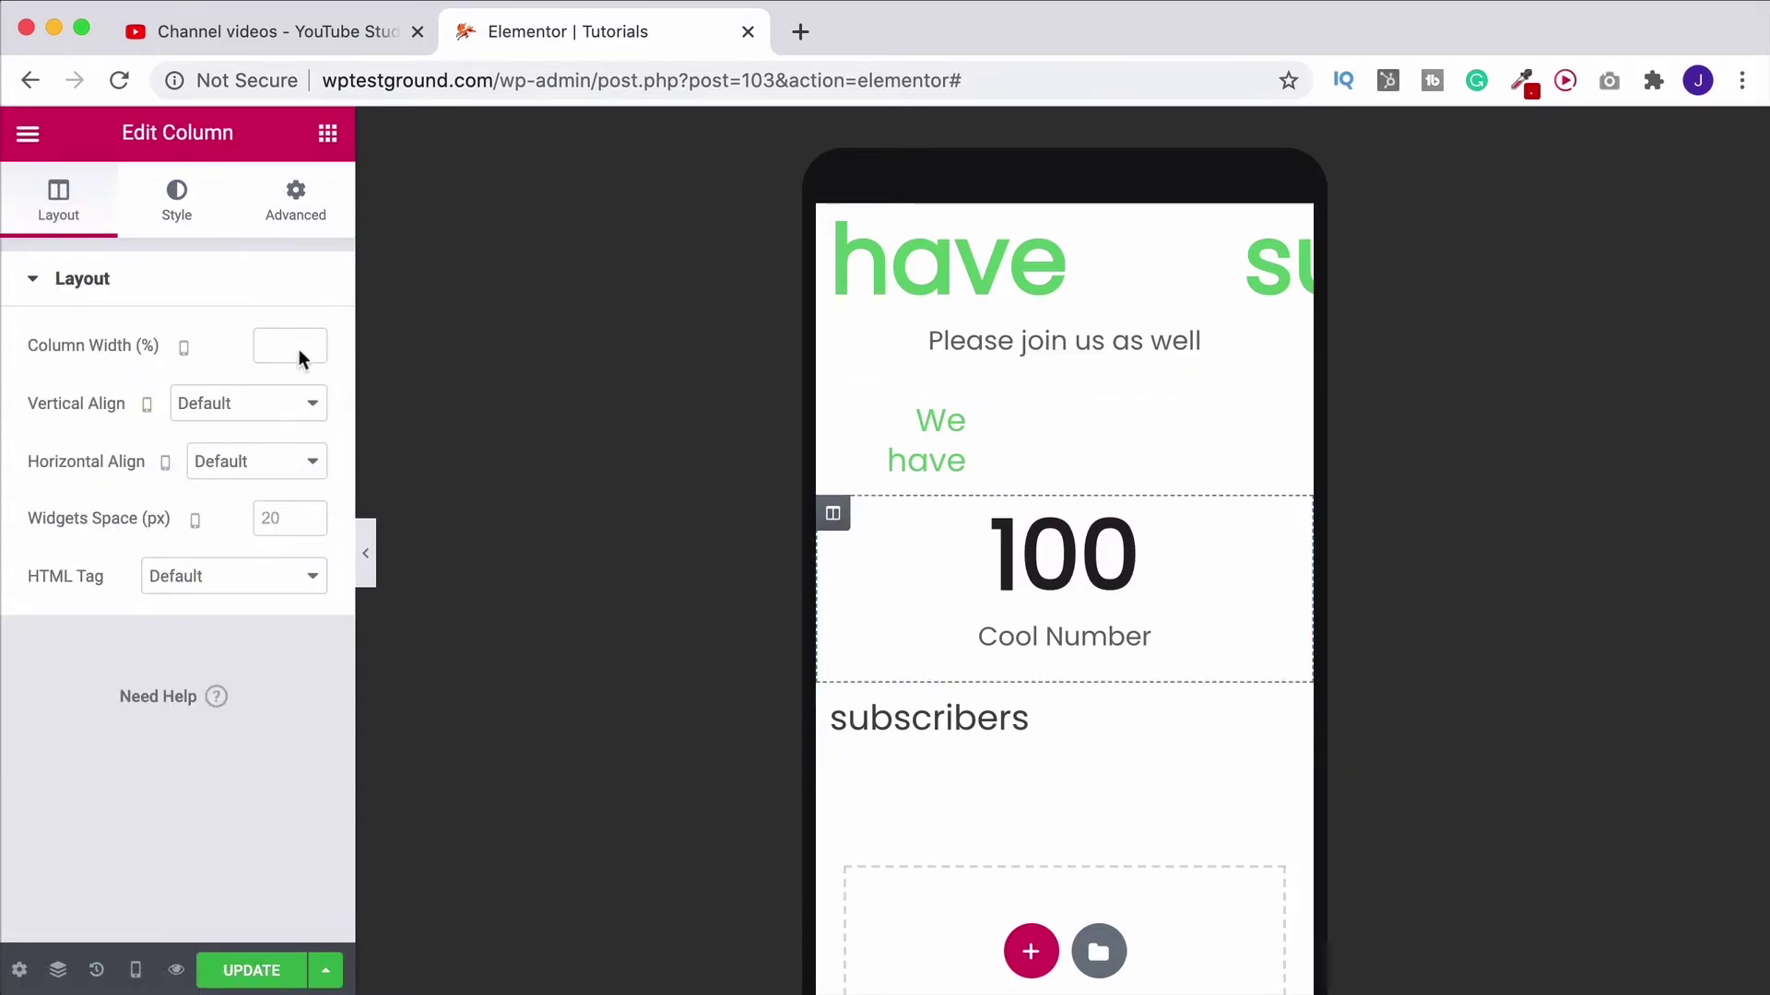
click(267, 343)
text(33)
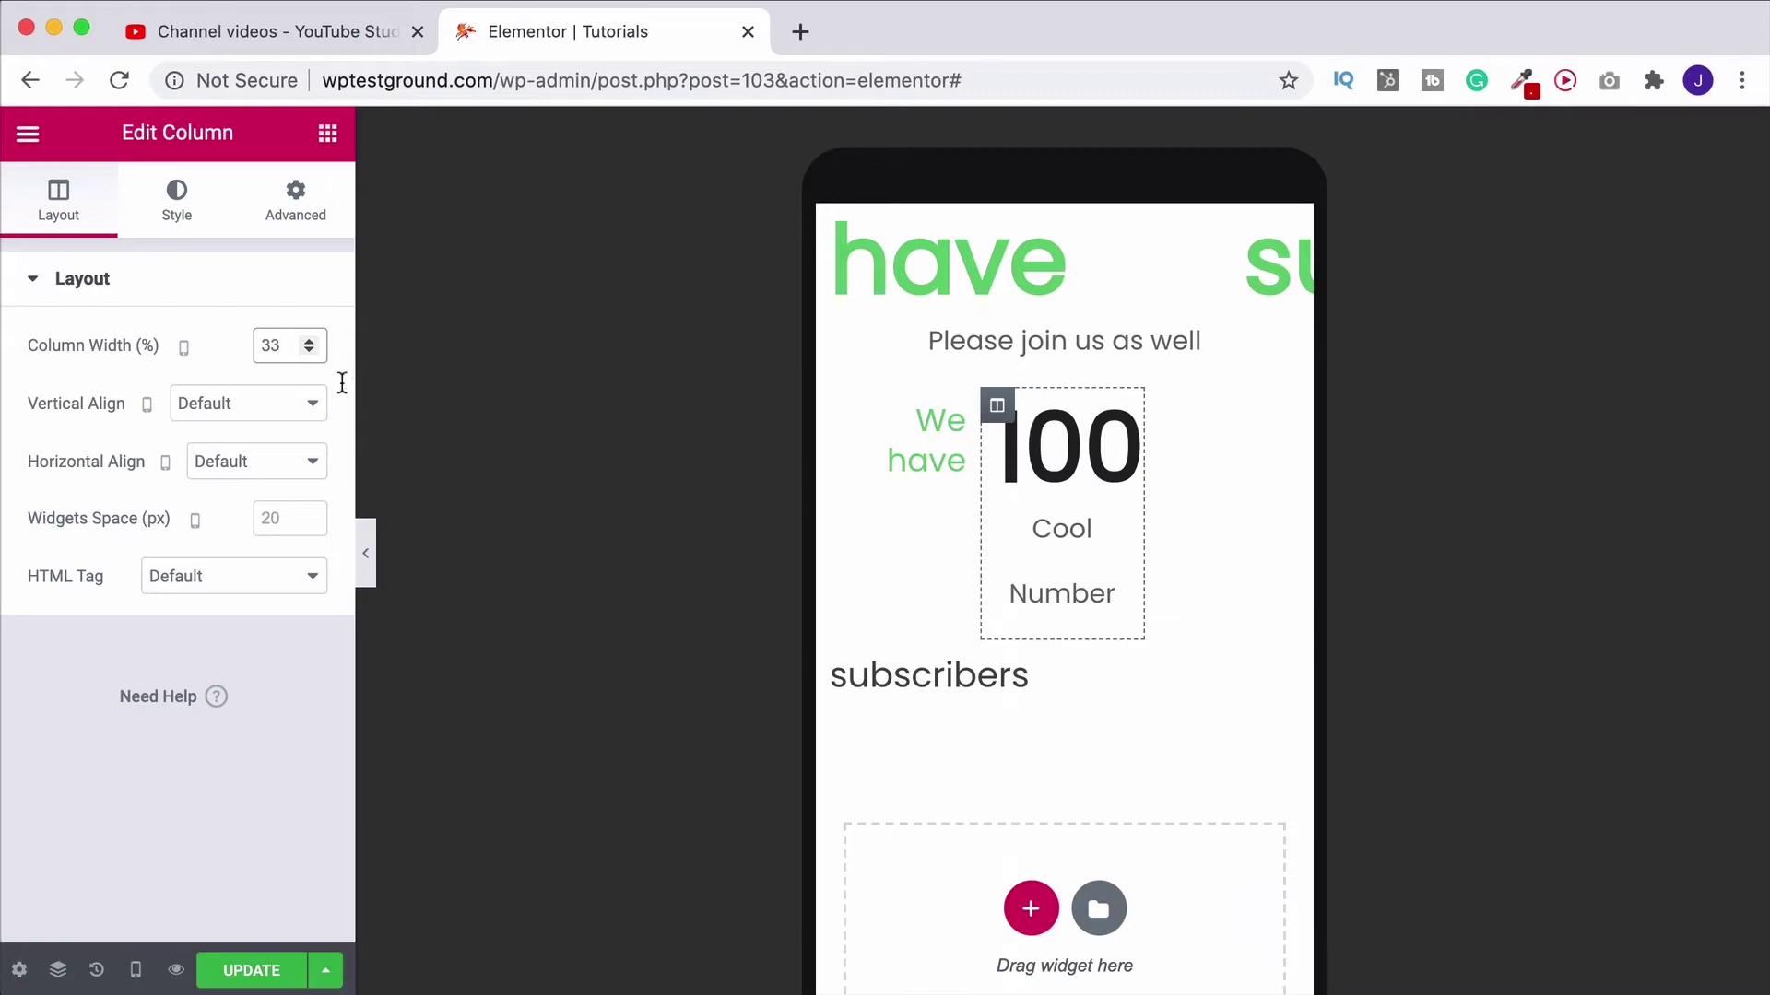
click(832, 658)
click(277, 345)
text(33)
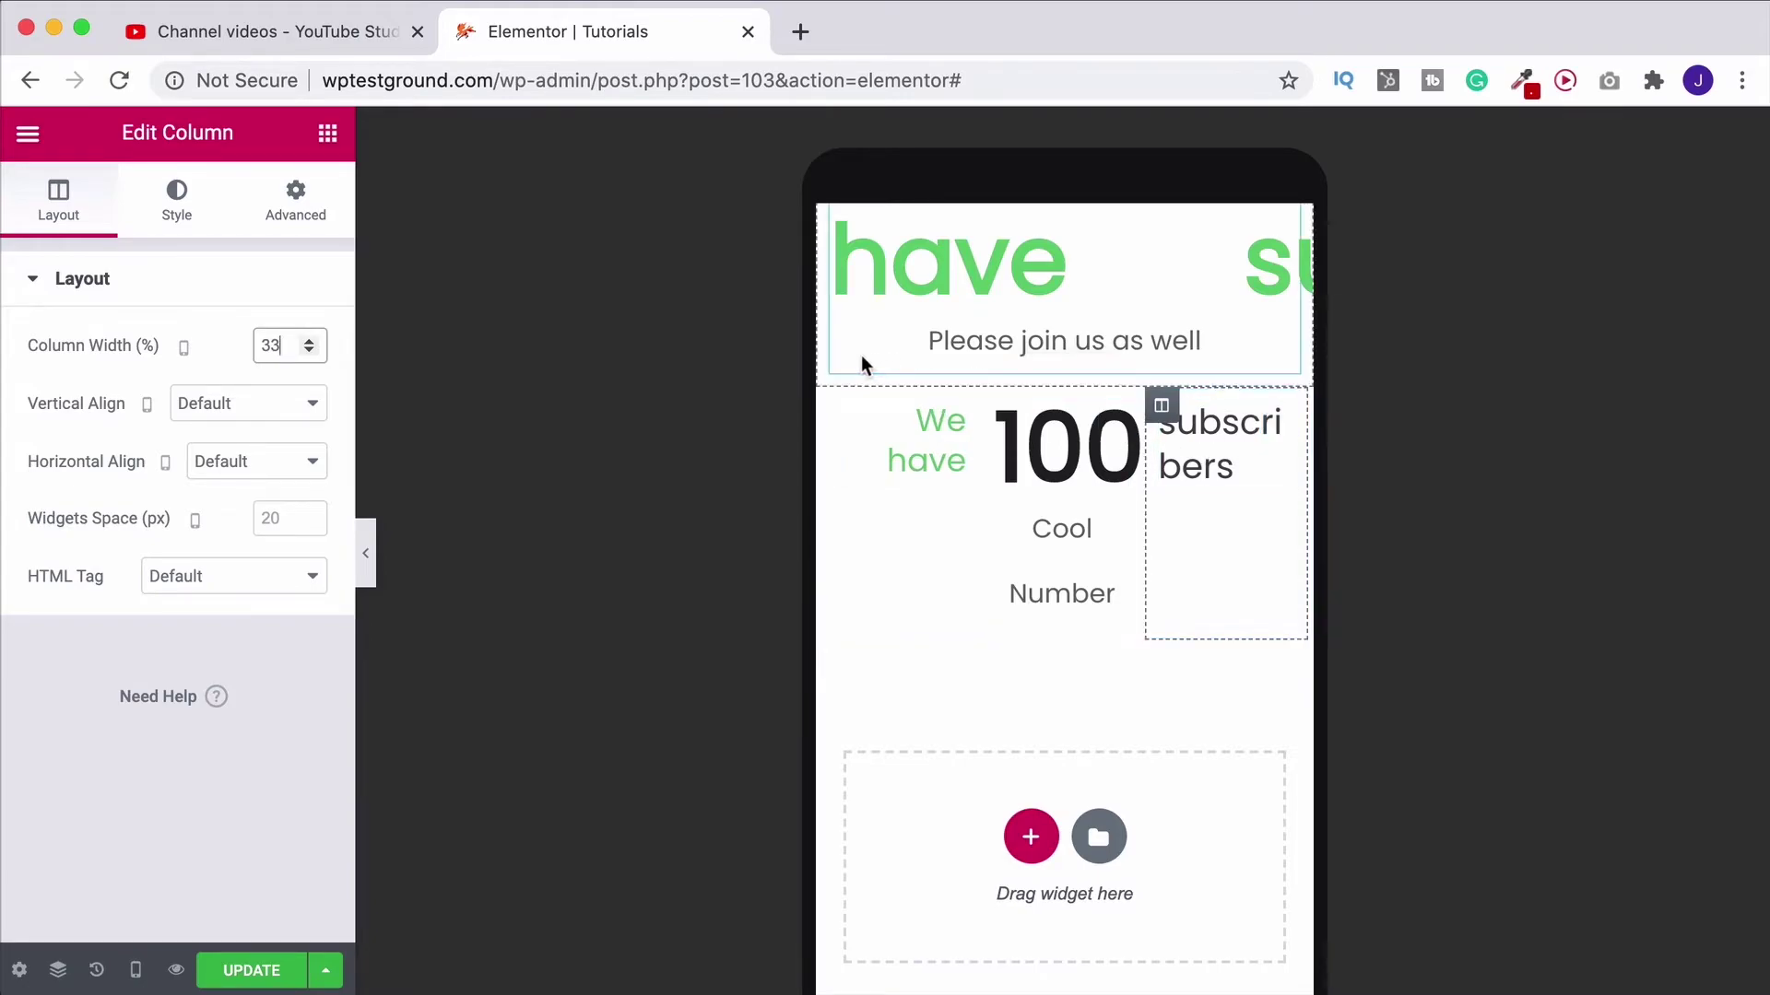
Step: Shrink the mobile 'We have' heading to 21 px so it fits one line
mouse_move(928, 439)
click(949, 432)
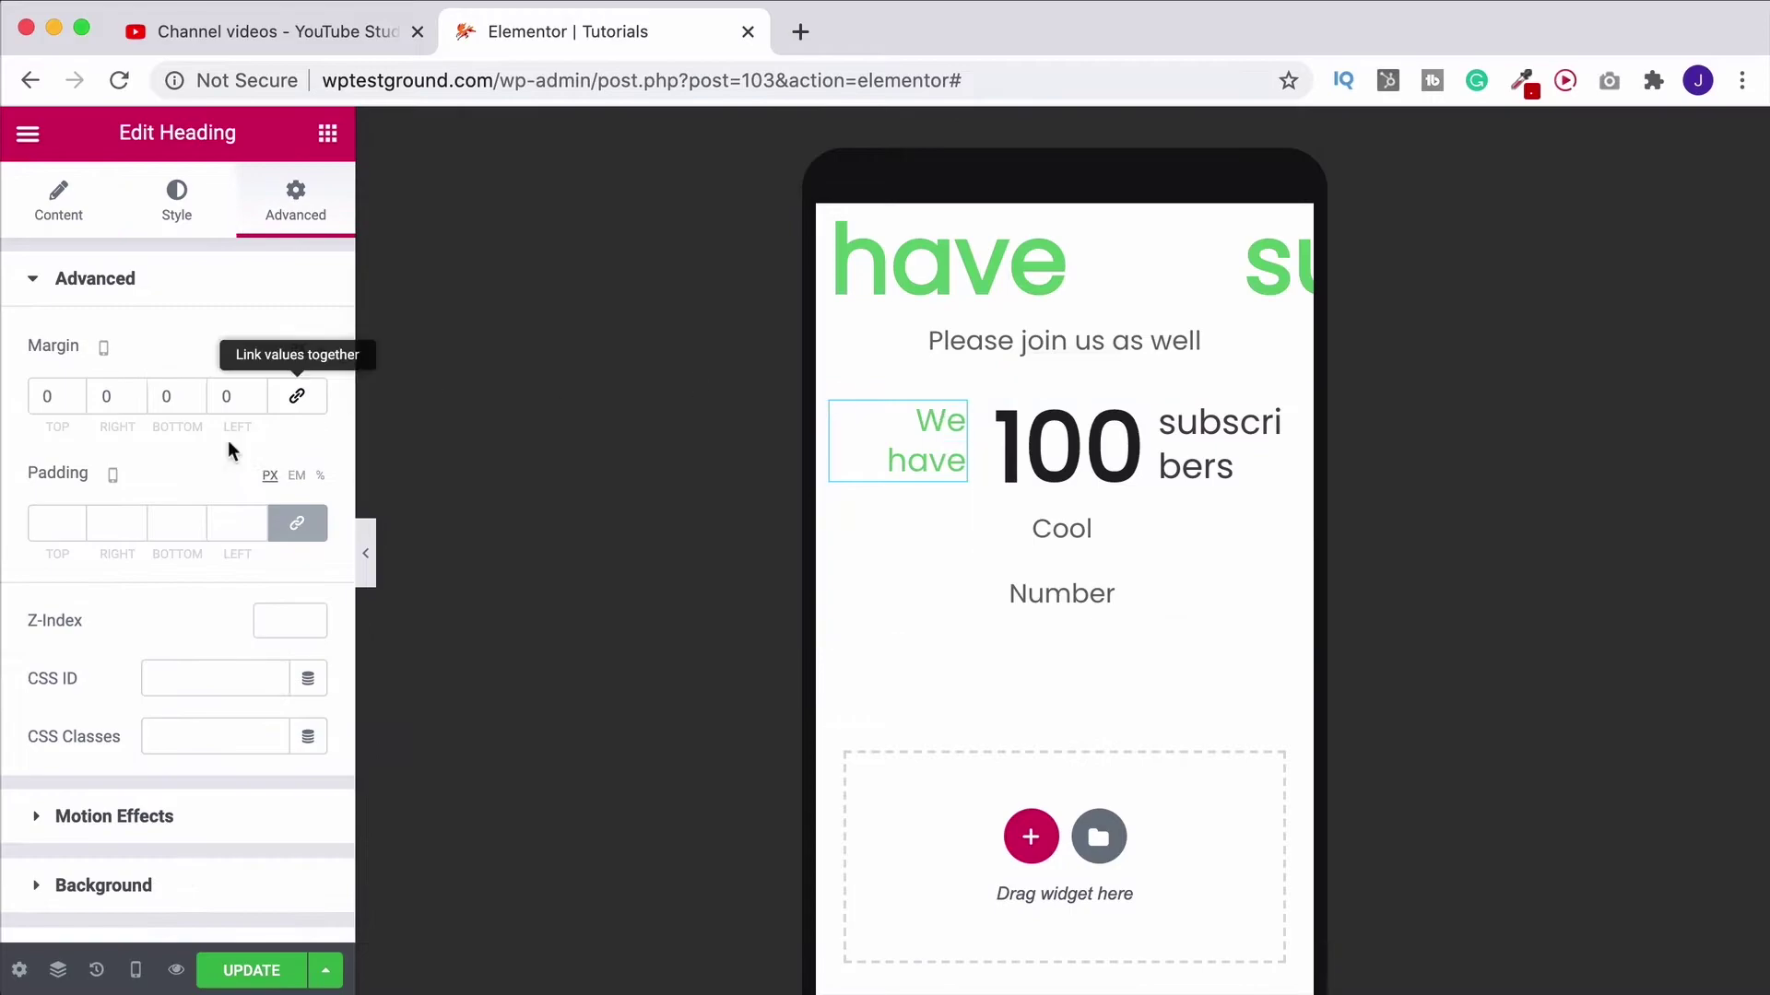
click(183, 214)
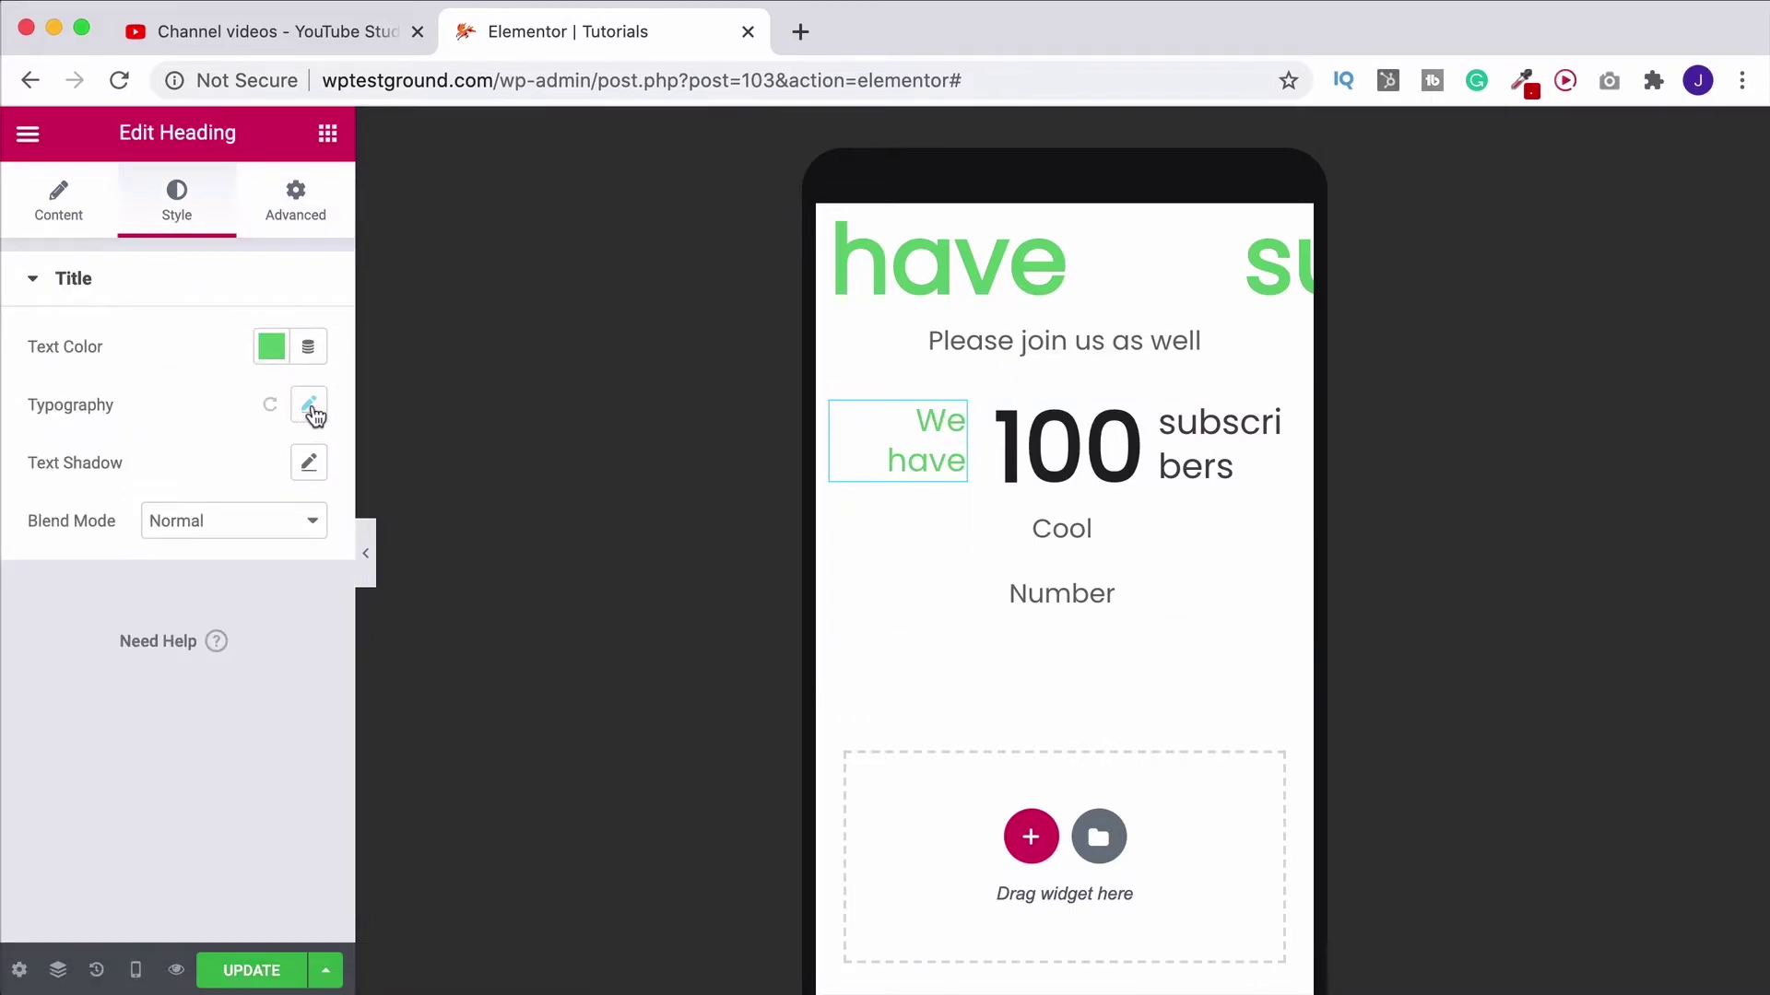
click(311, 407)
drag(60, 592, 63, 594)
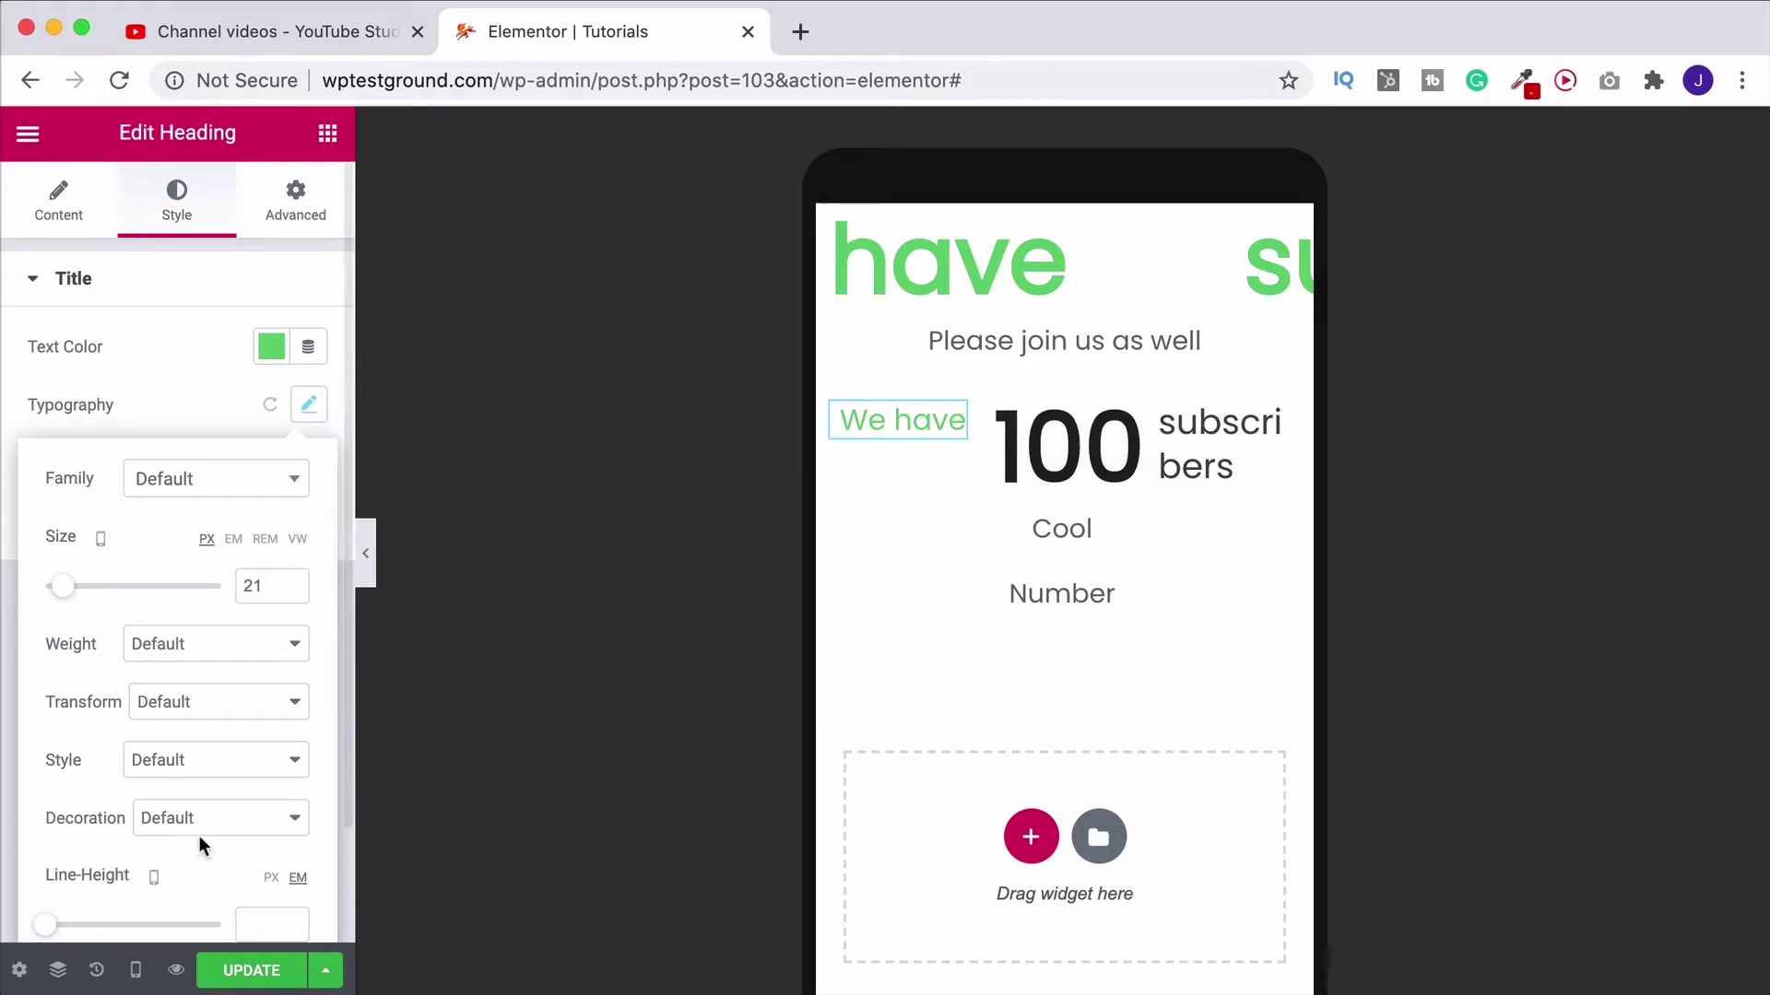
Step: Switch to the Desktop preview and delete the three-column 'We have 100 subscribers' section
click(136, 969)
click(128, 810)
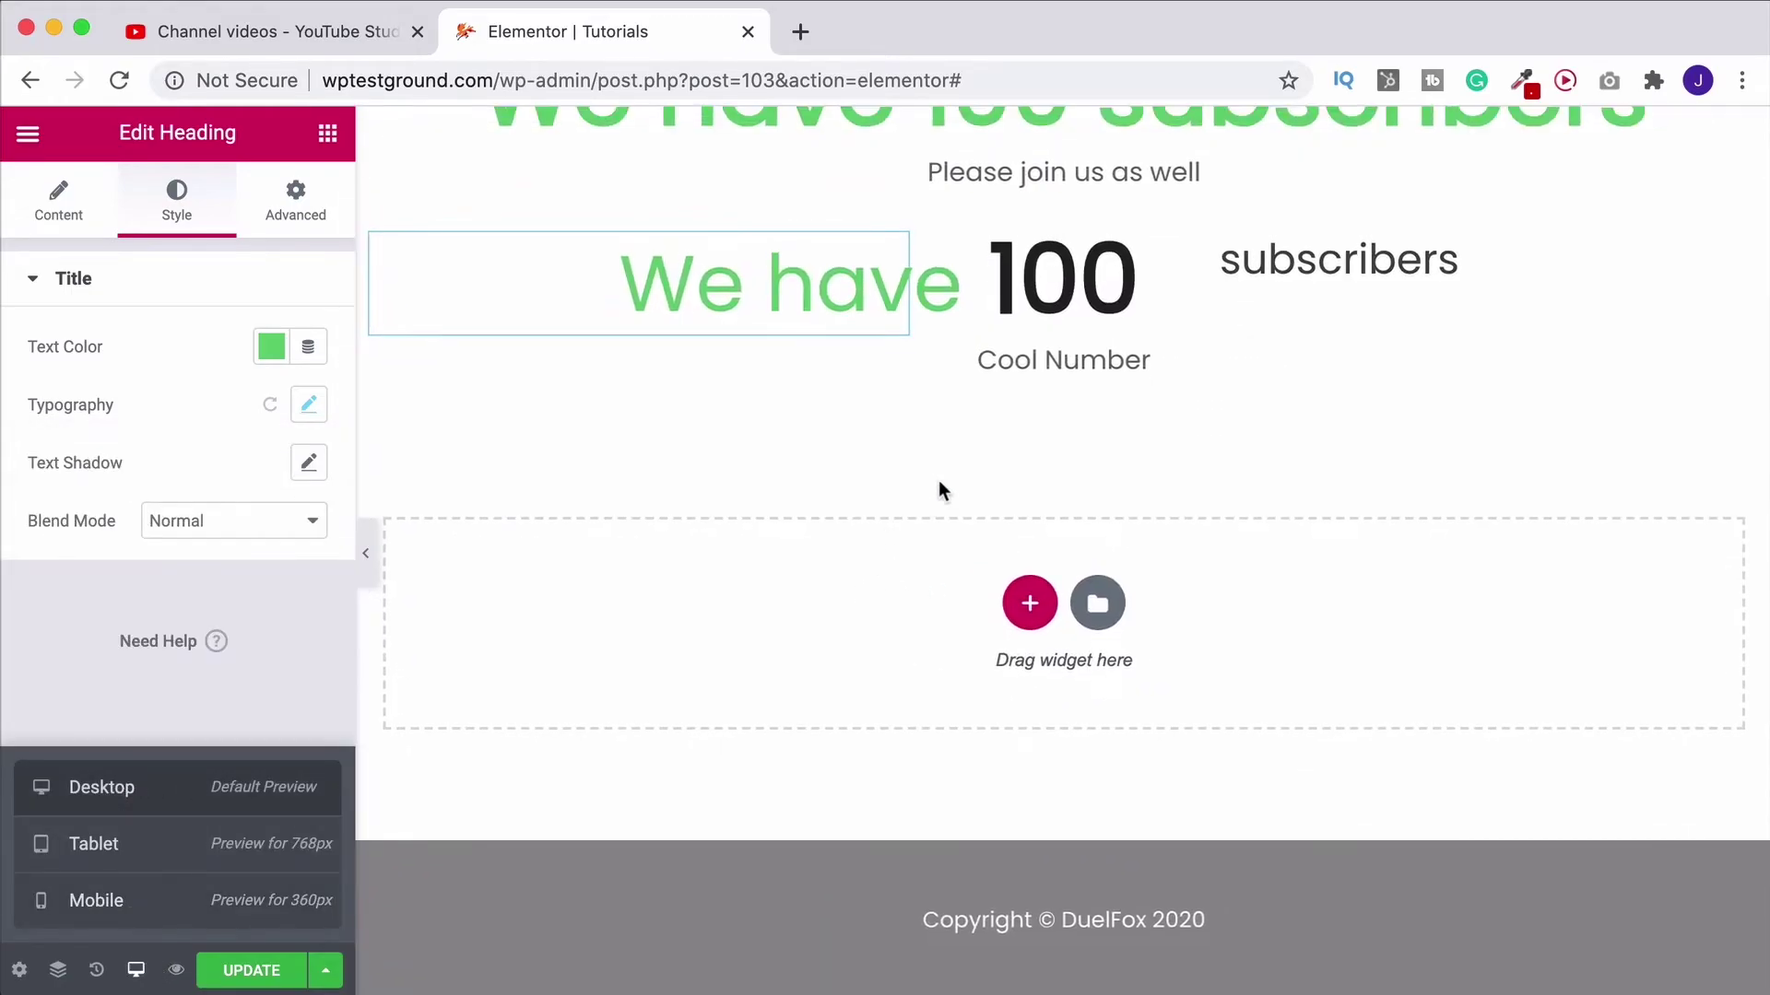
scroll(939, 487, up, 3)
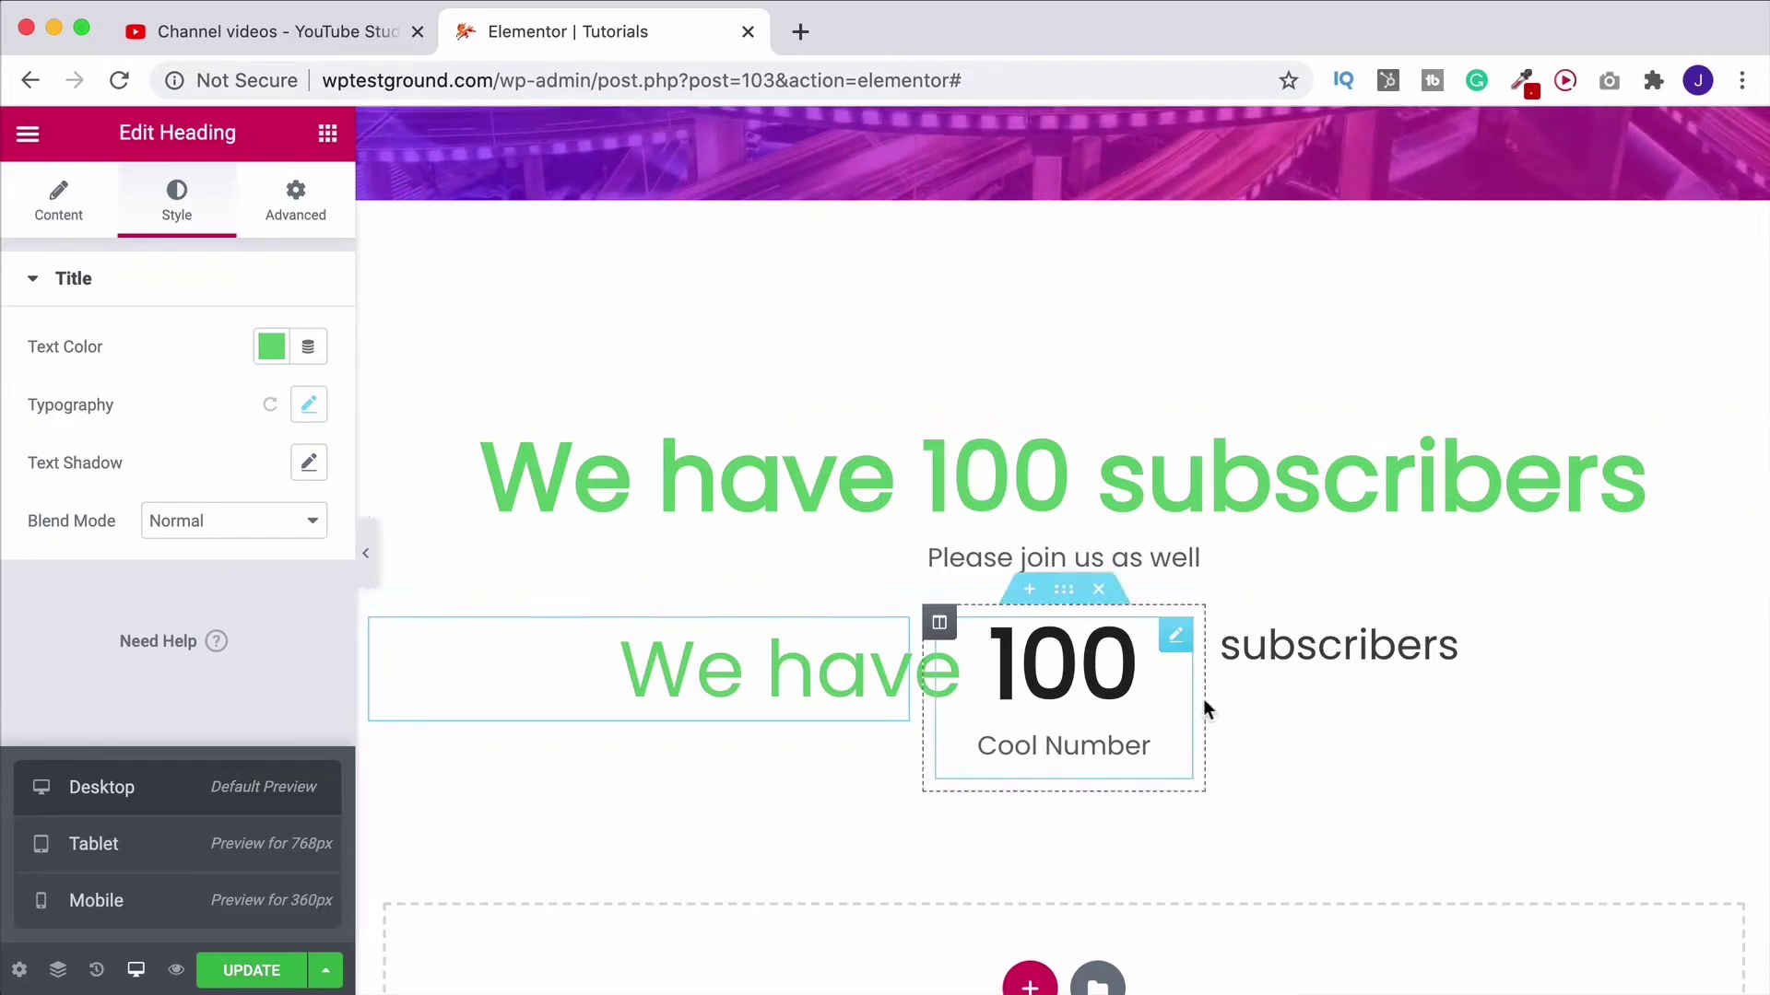
click(1098, 590)
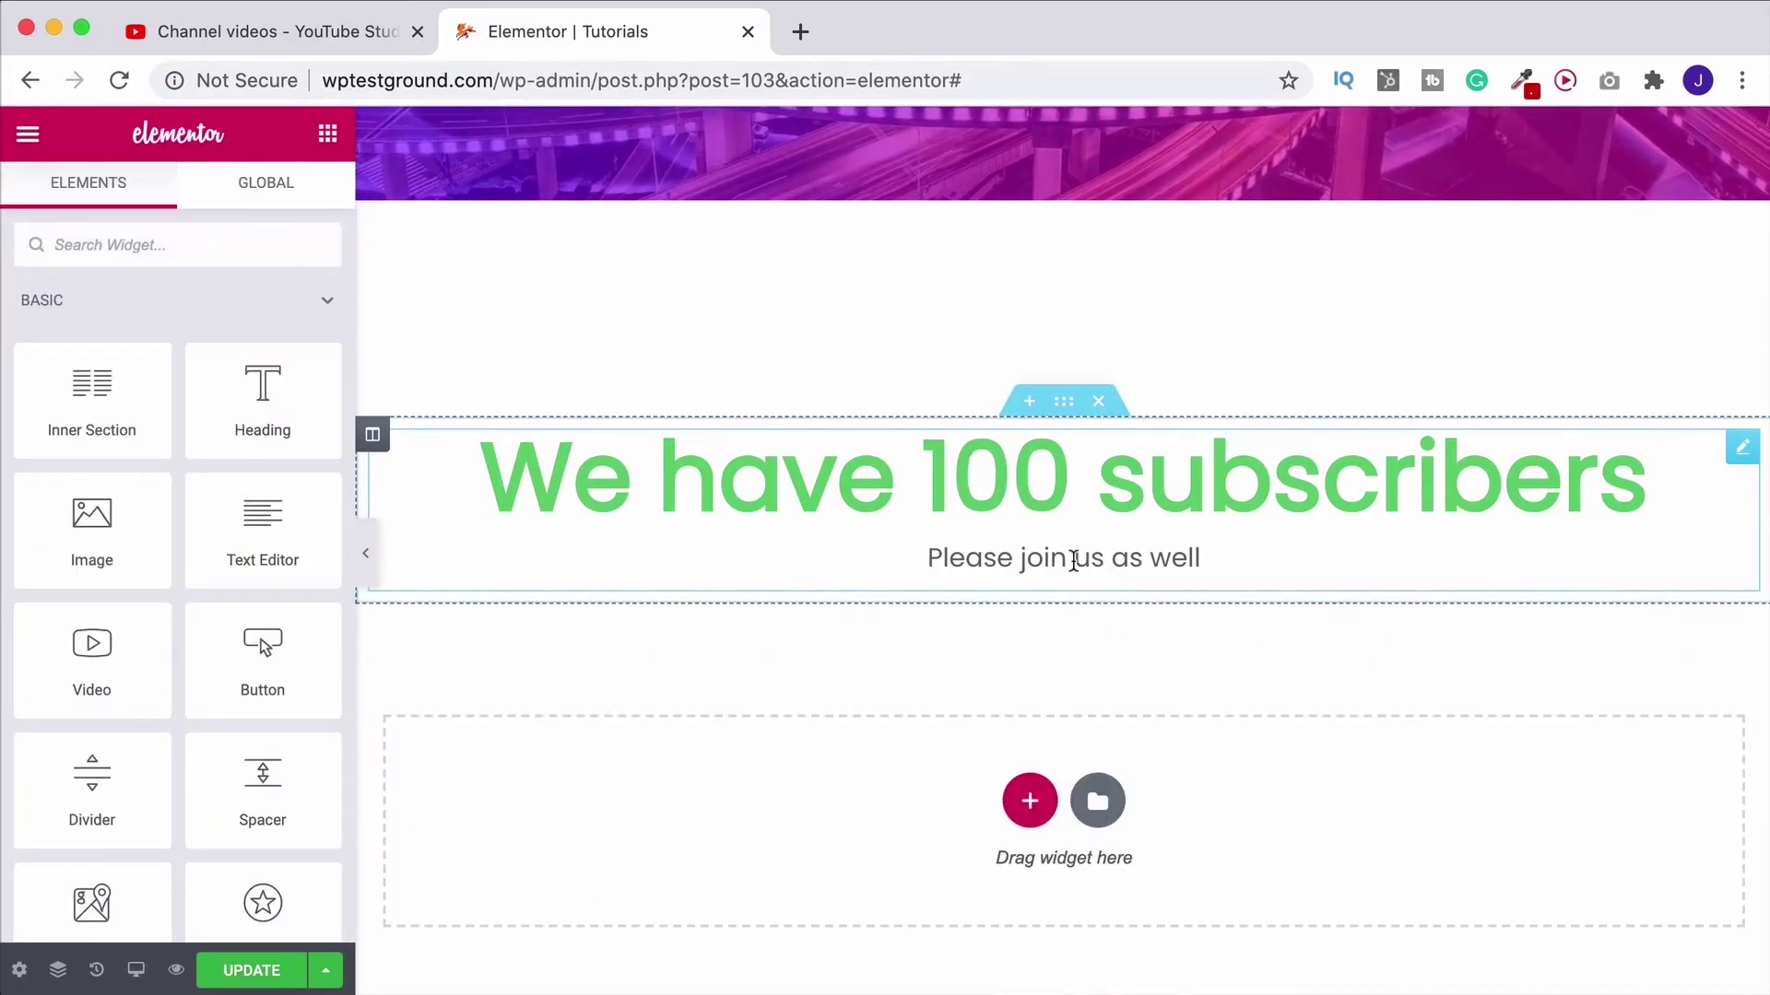
Step: Enlarge the 'Please join us as well' subtitle and set its transform to Uppercase
click(1742, 448)
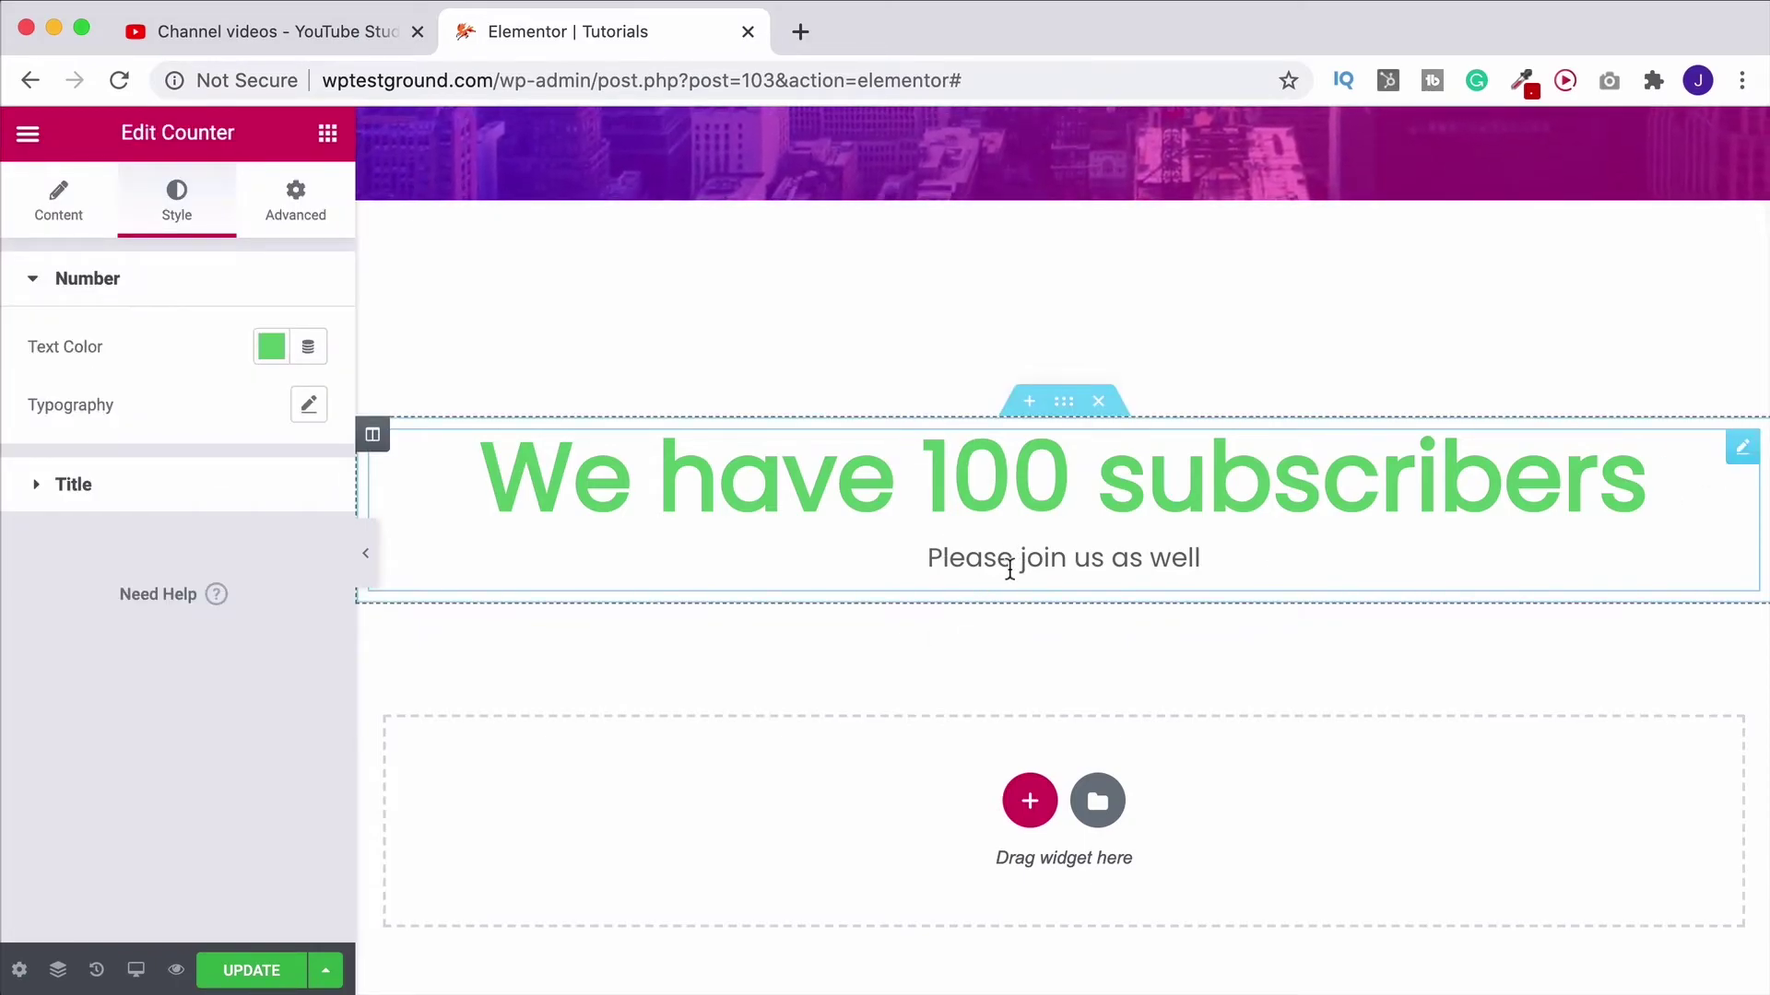
click(83, 482)
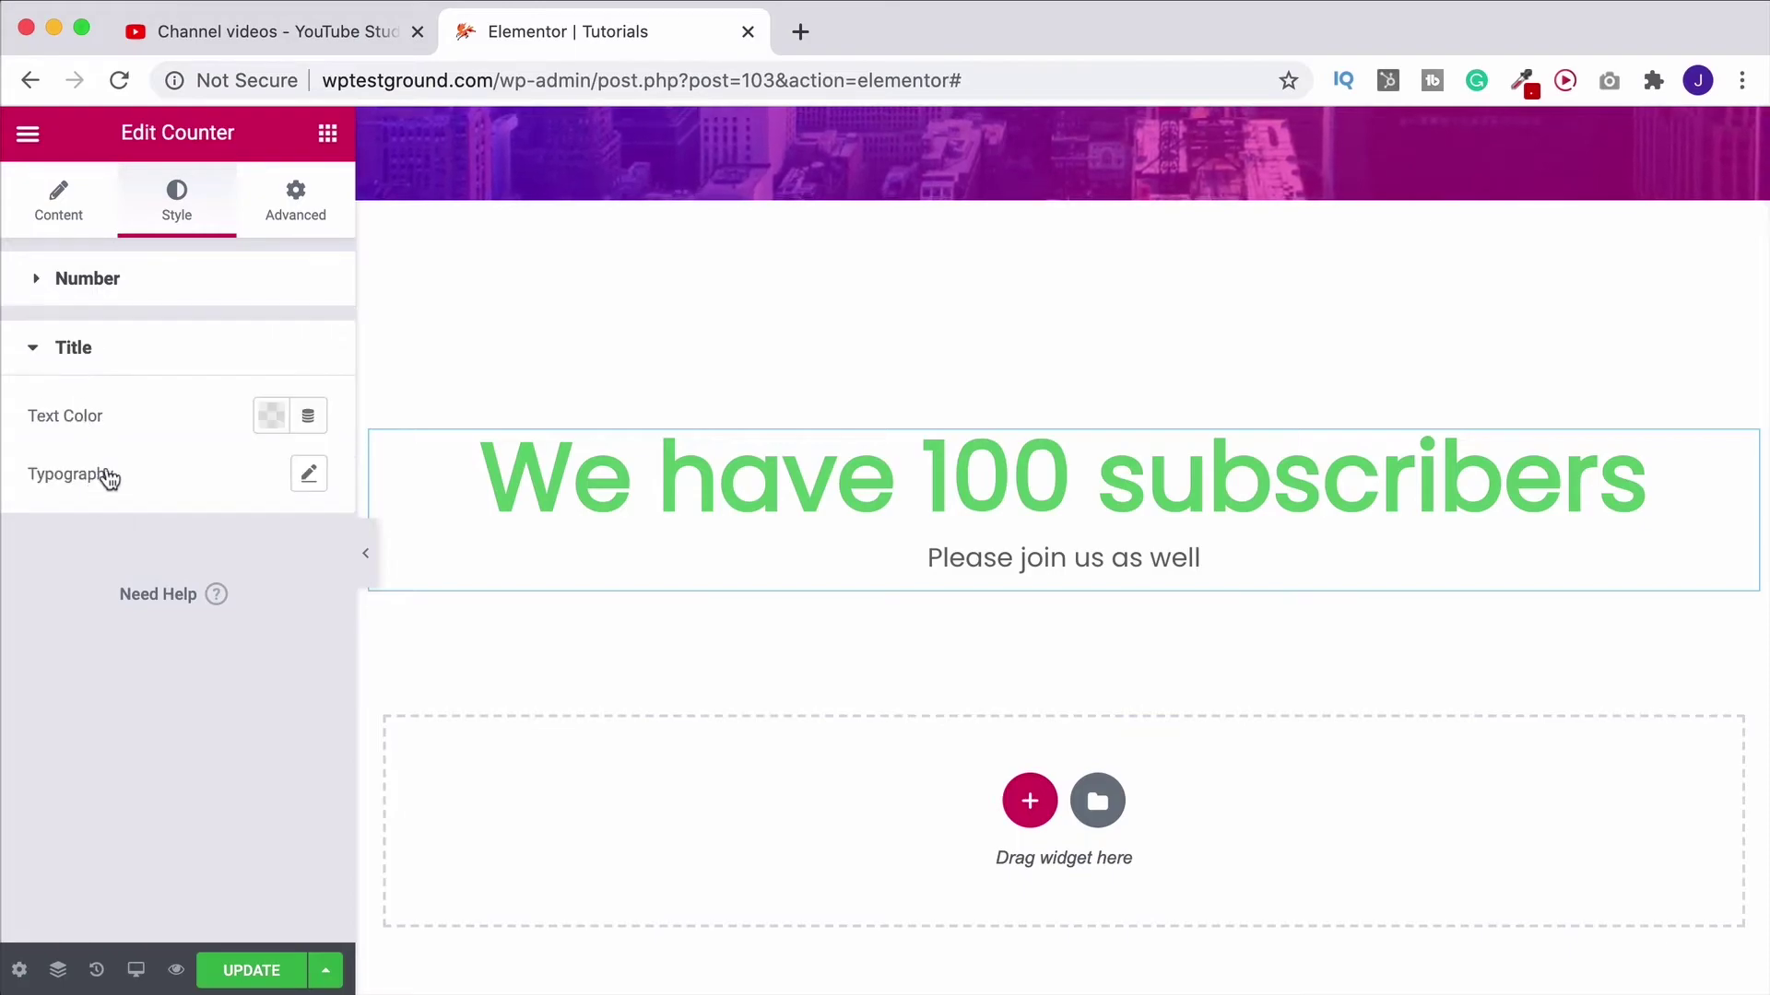
click(311, 472)
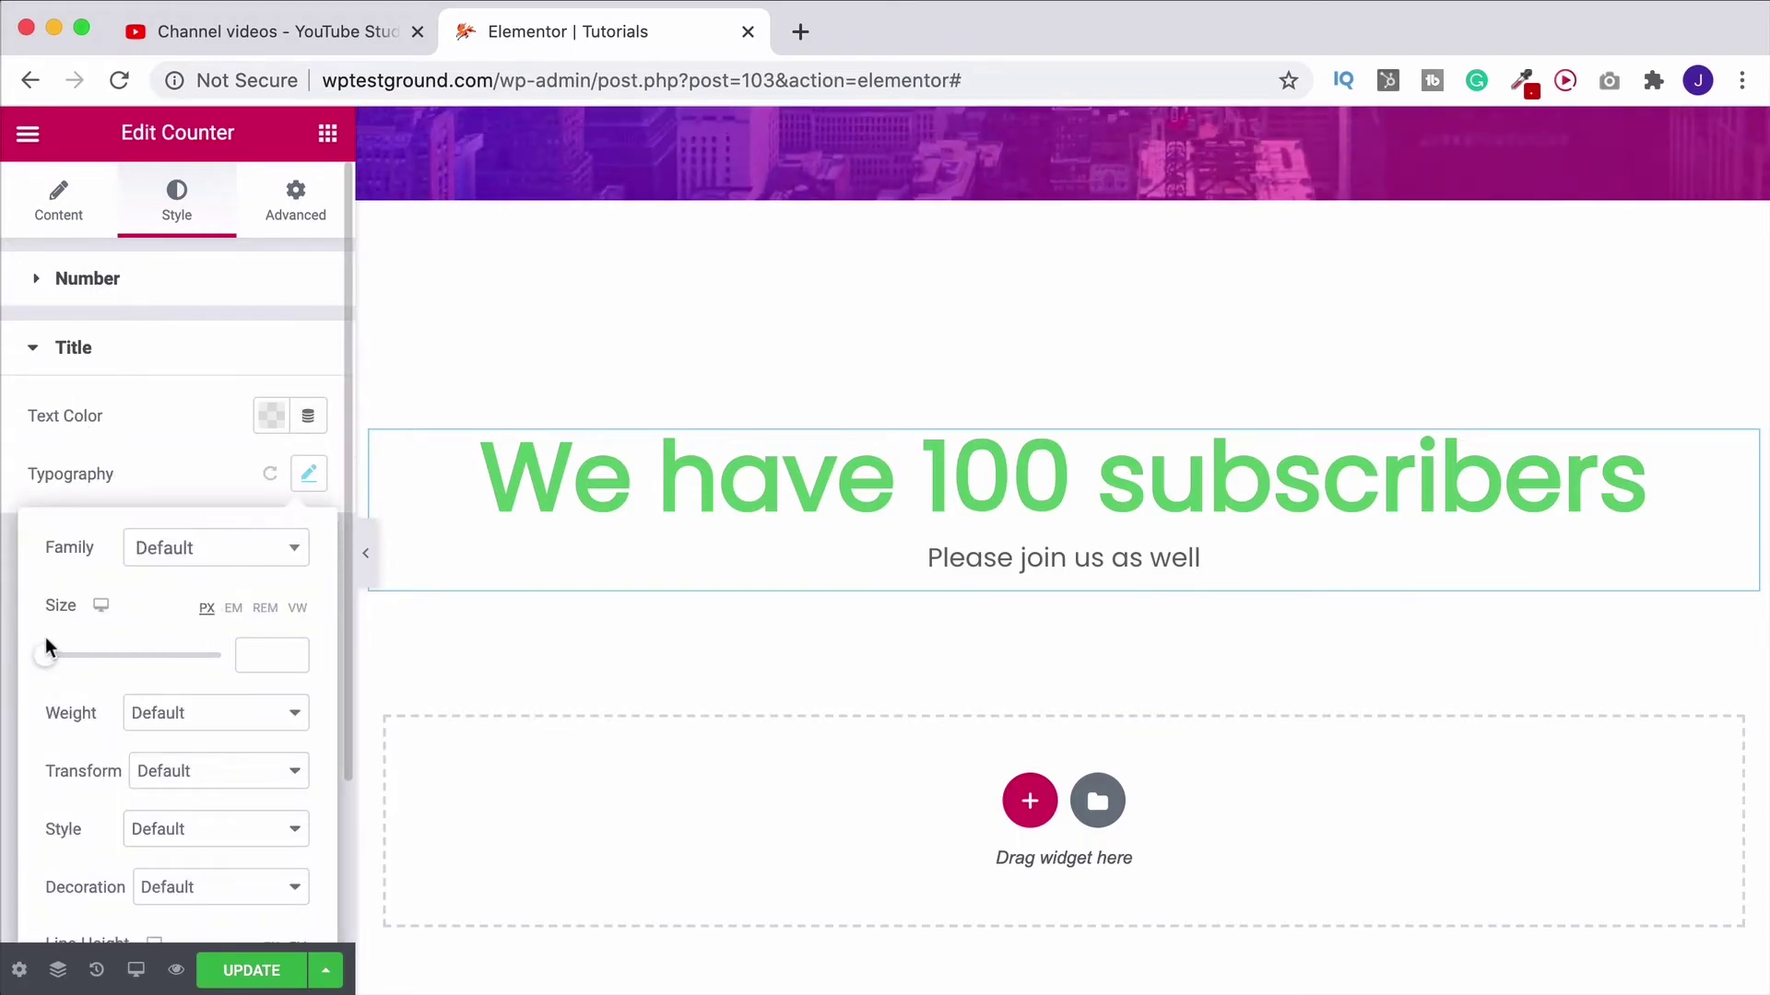
drag(46, 656, 71, 655)
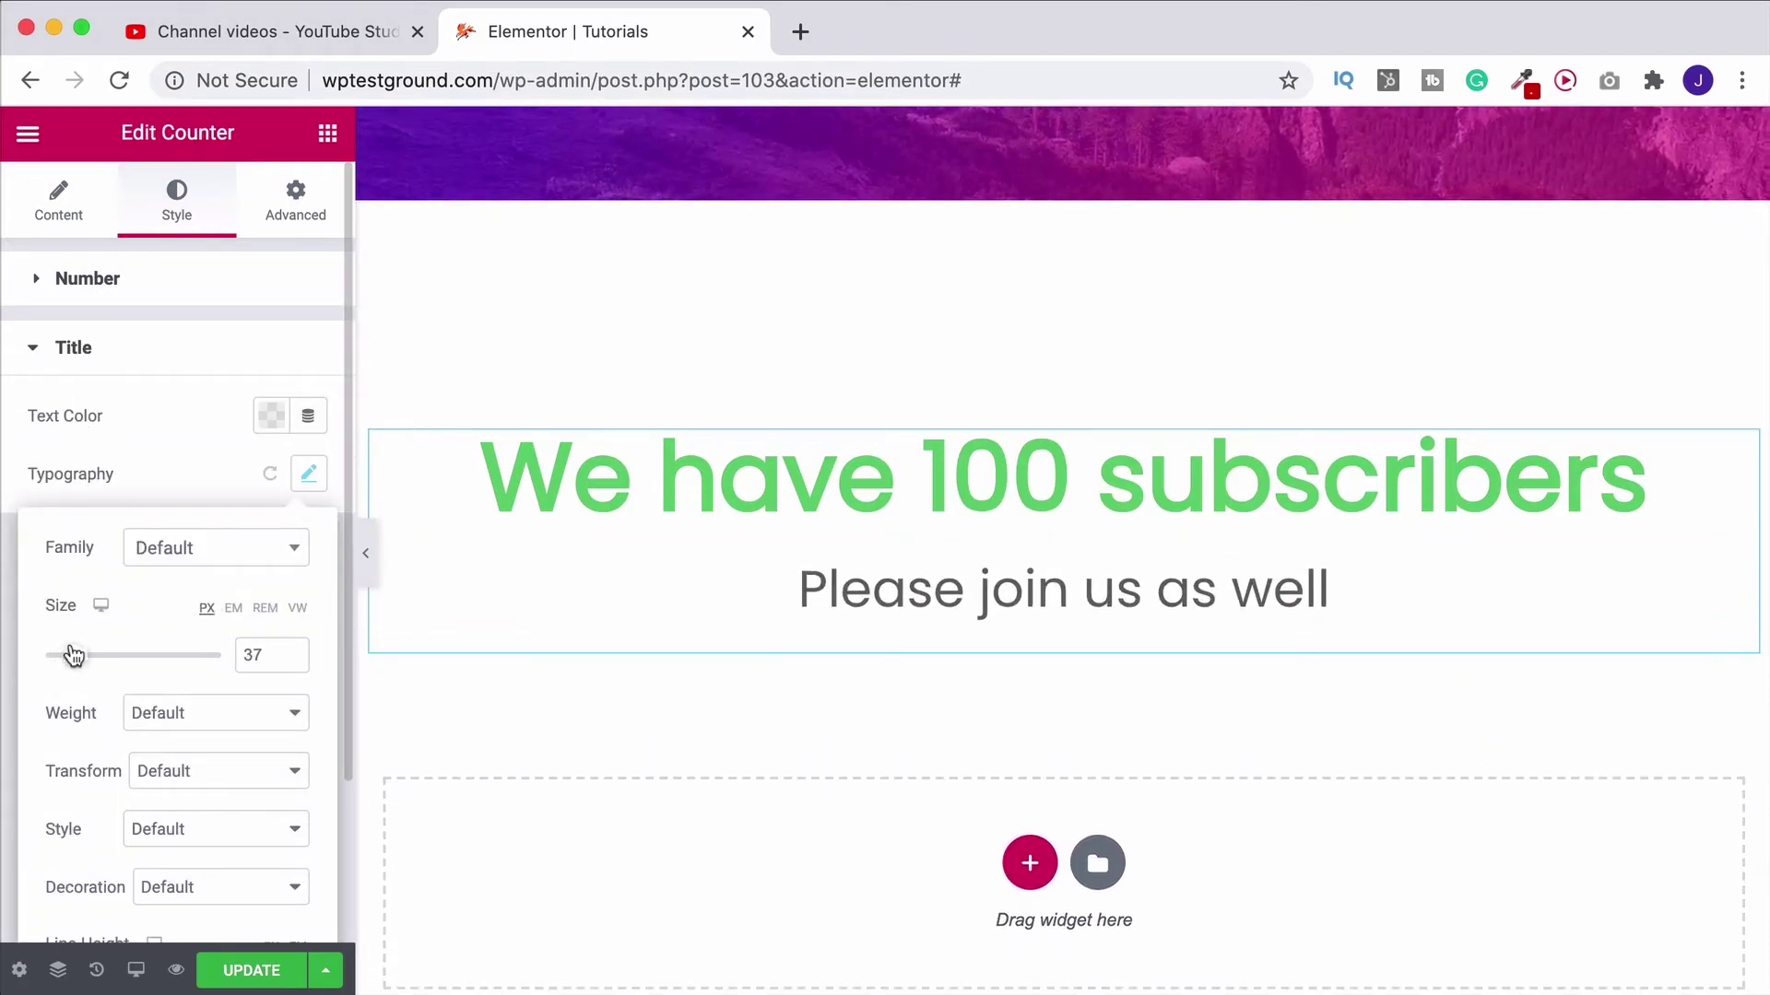
scroll(71, 652, down, 1)
scroll(71, 642, down, 2)
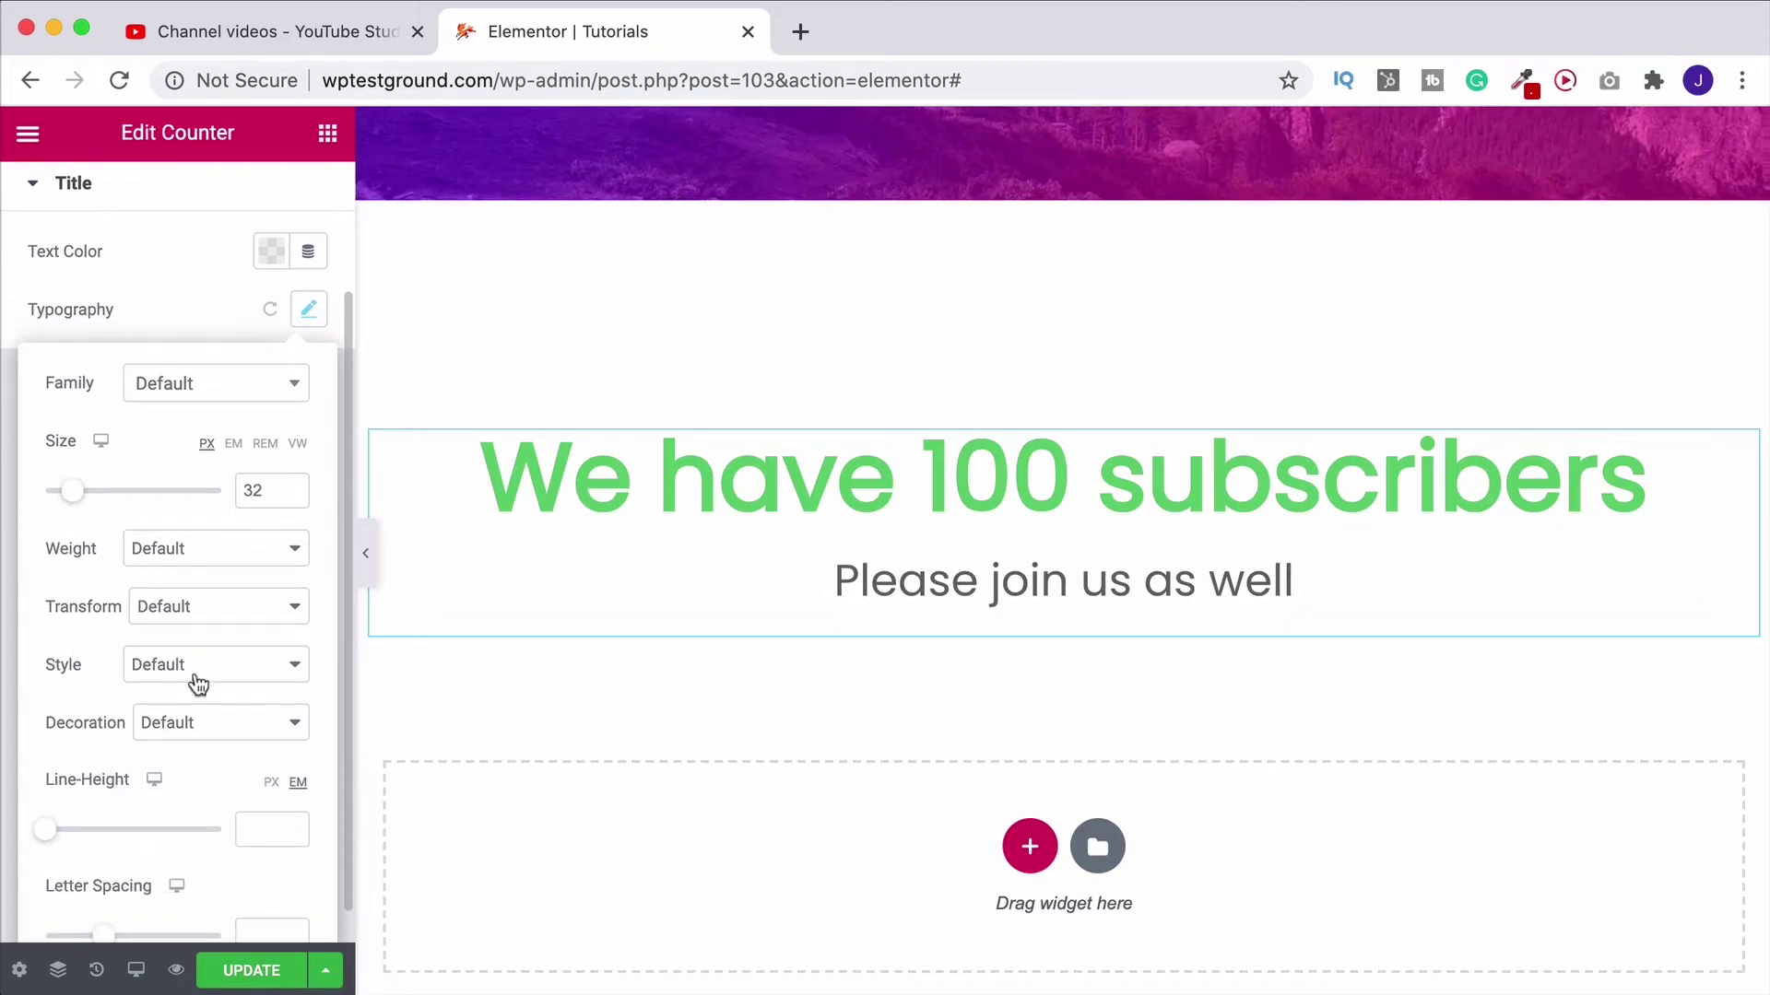
scroll(196, 684, down, 1)
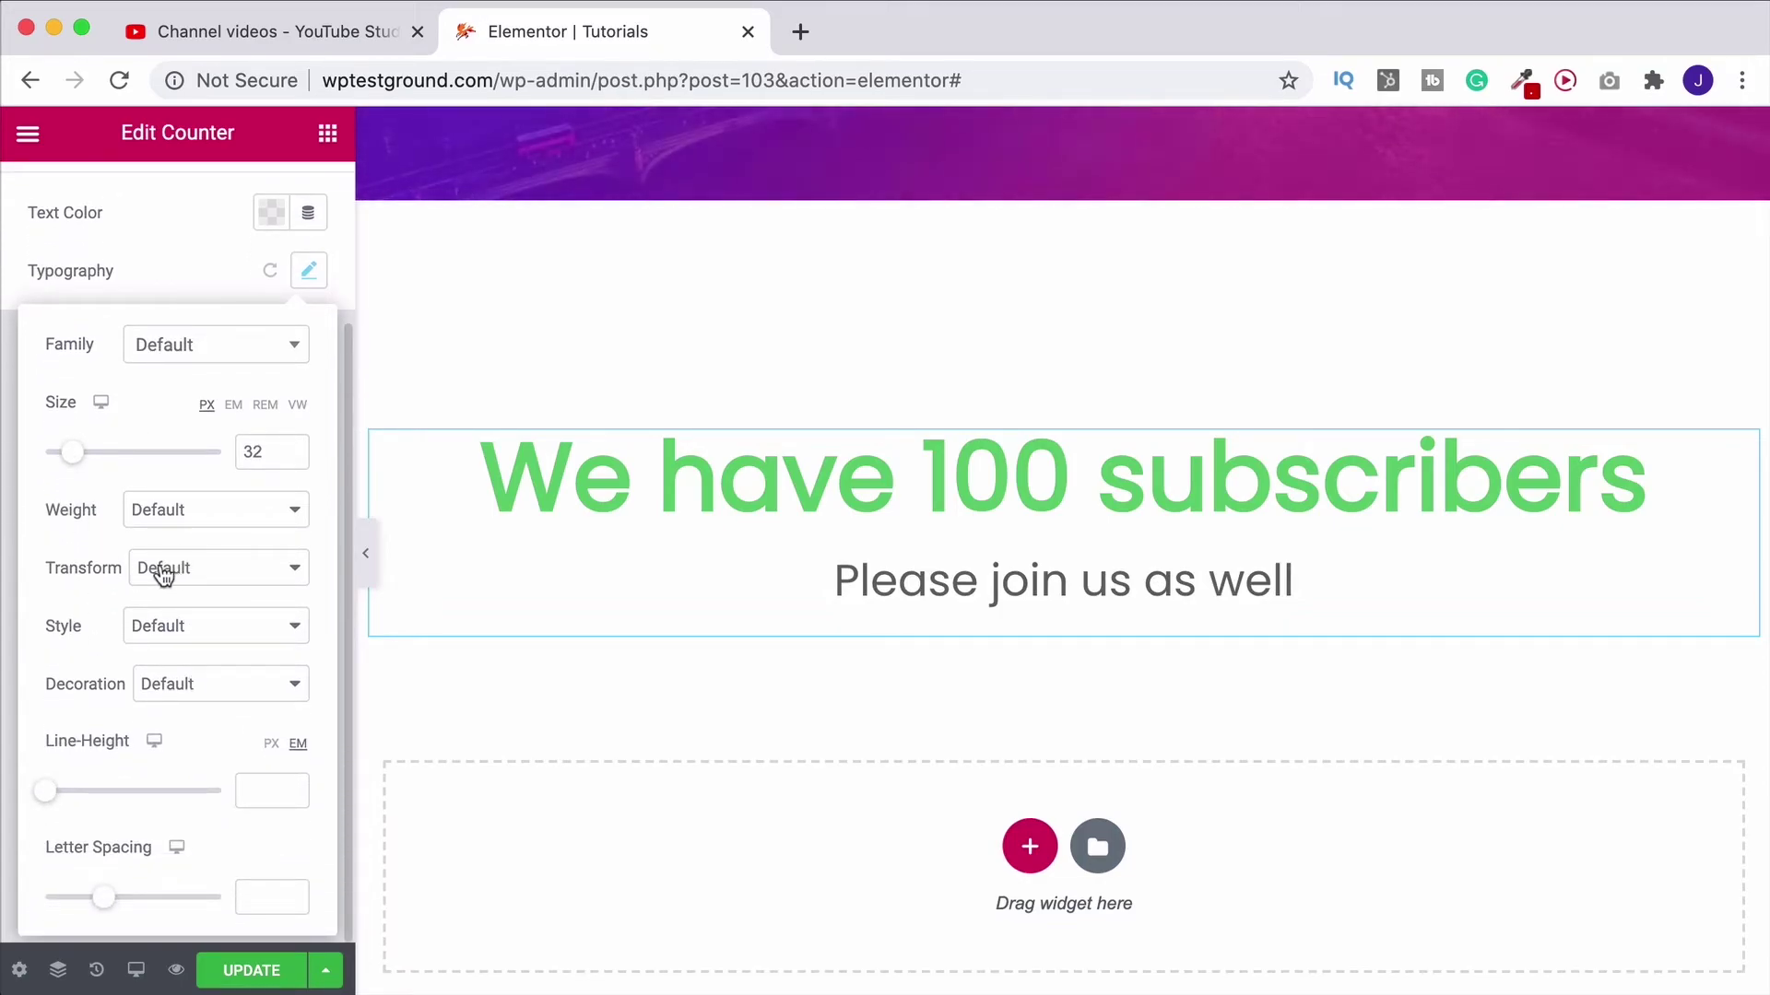
click(198, 576)
click(216, 590)
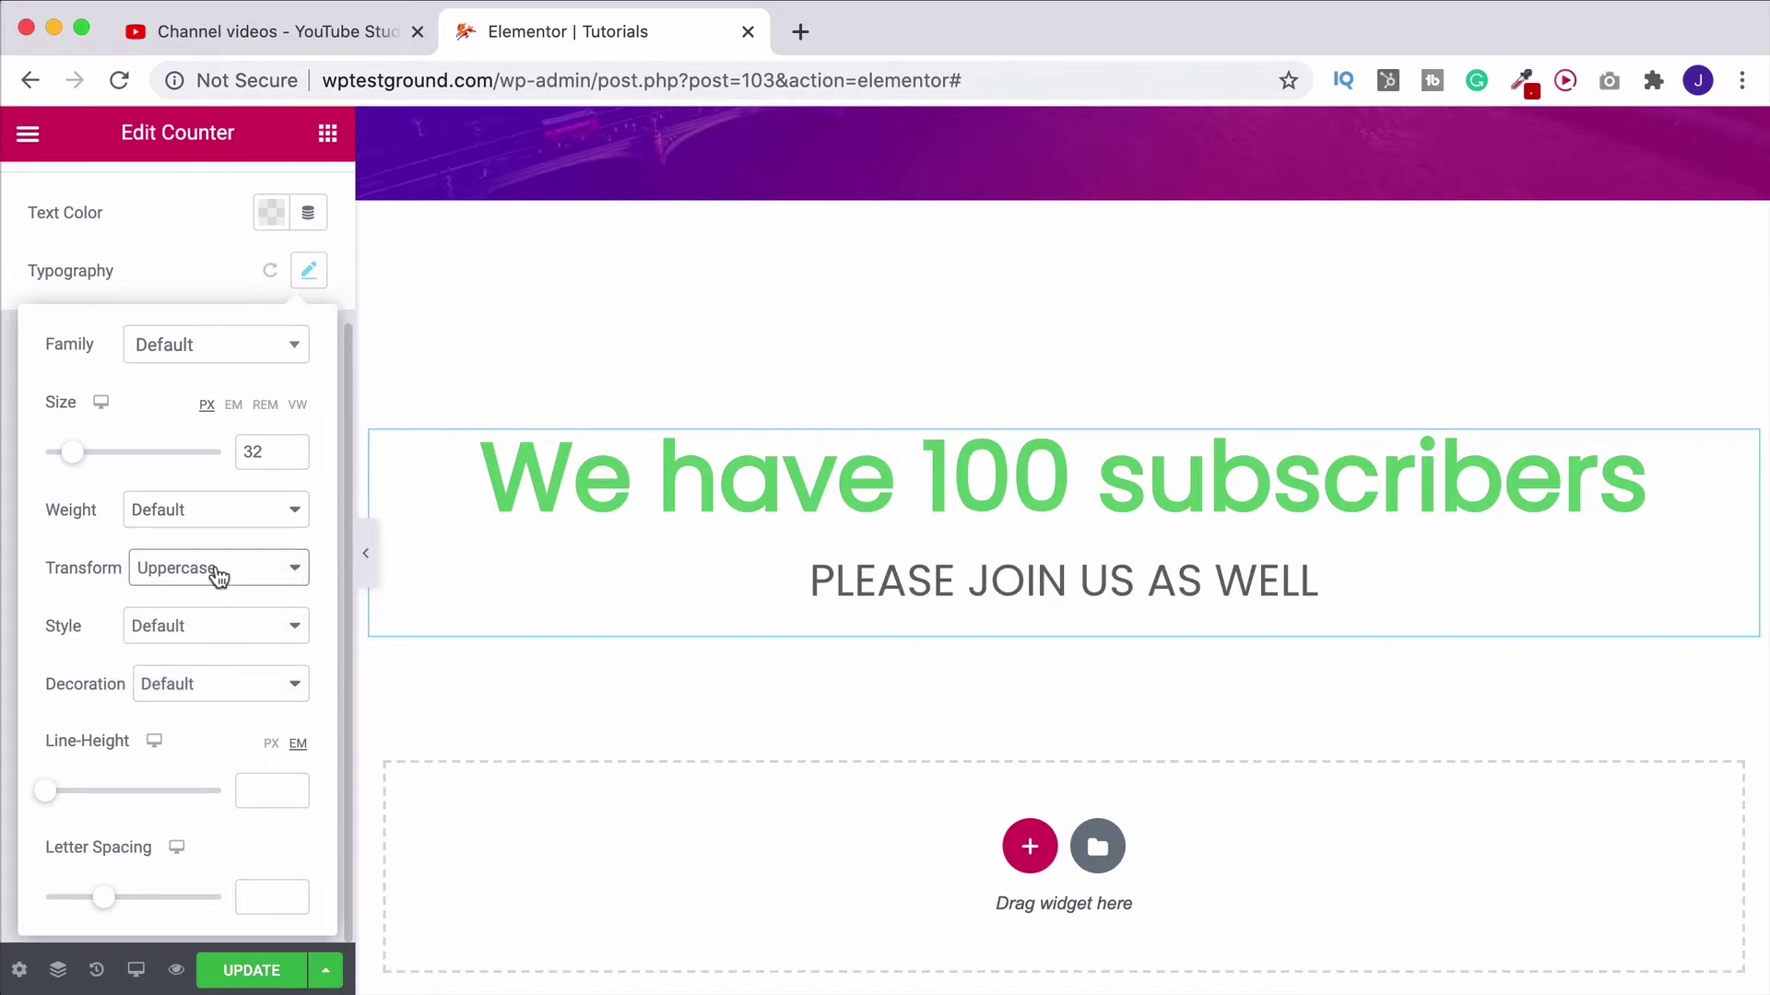
click(218, 576)
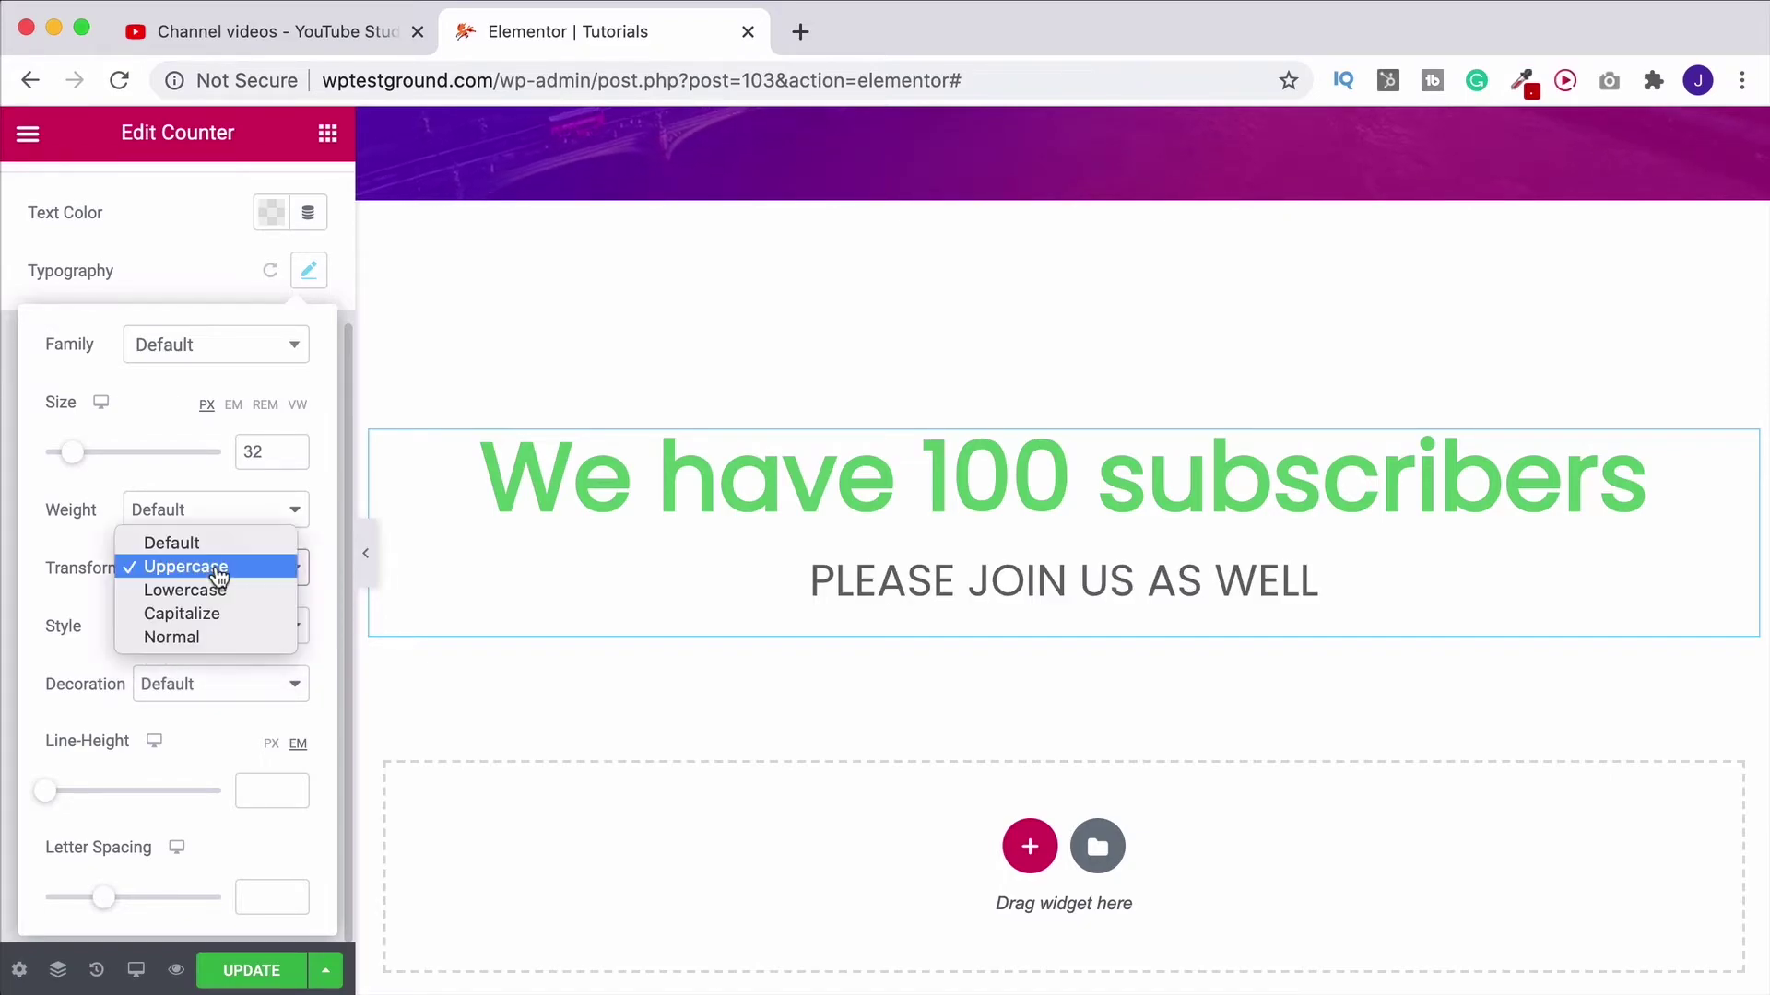
click(105, 605)
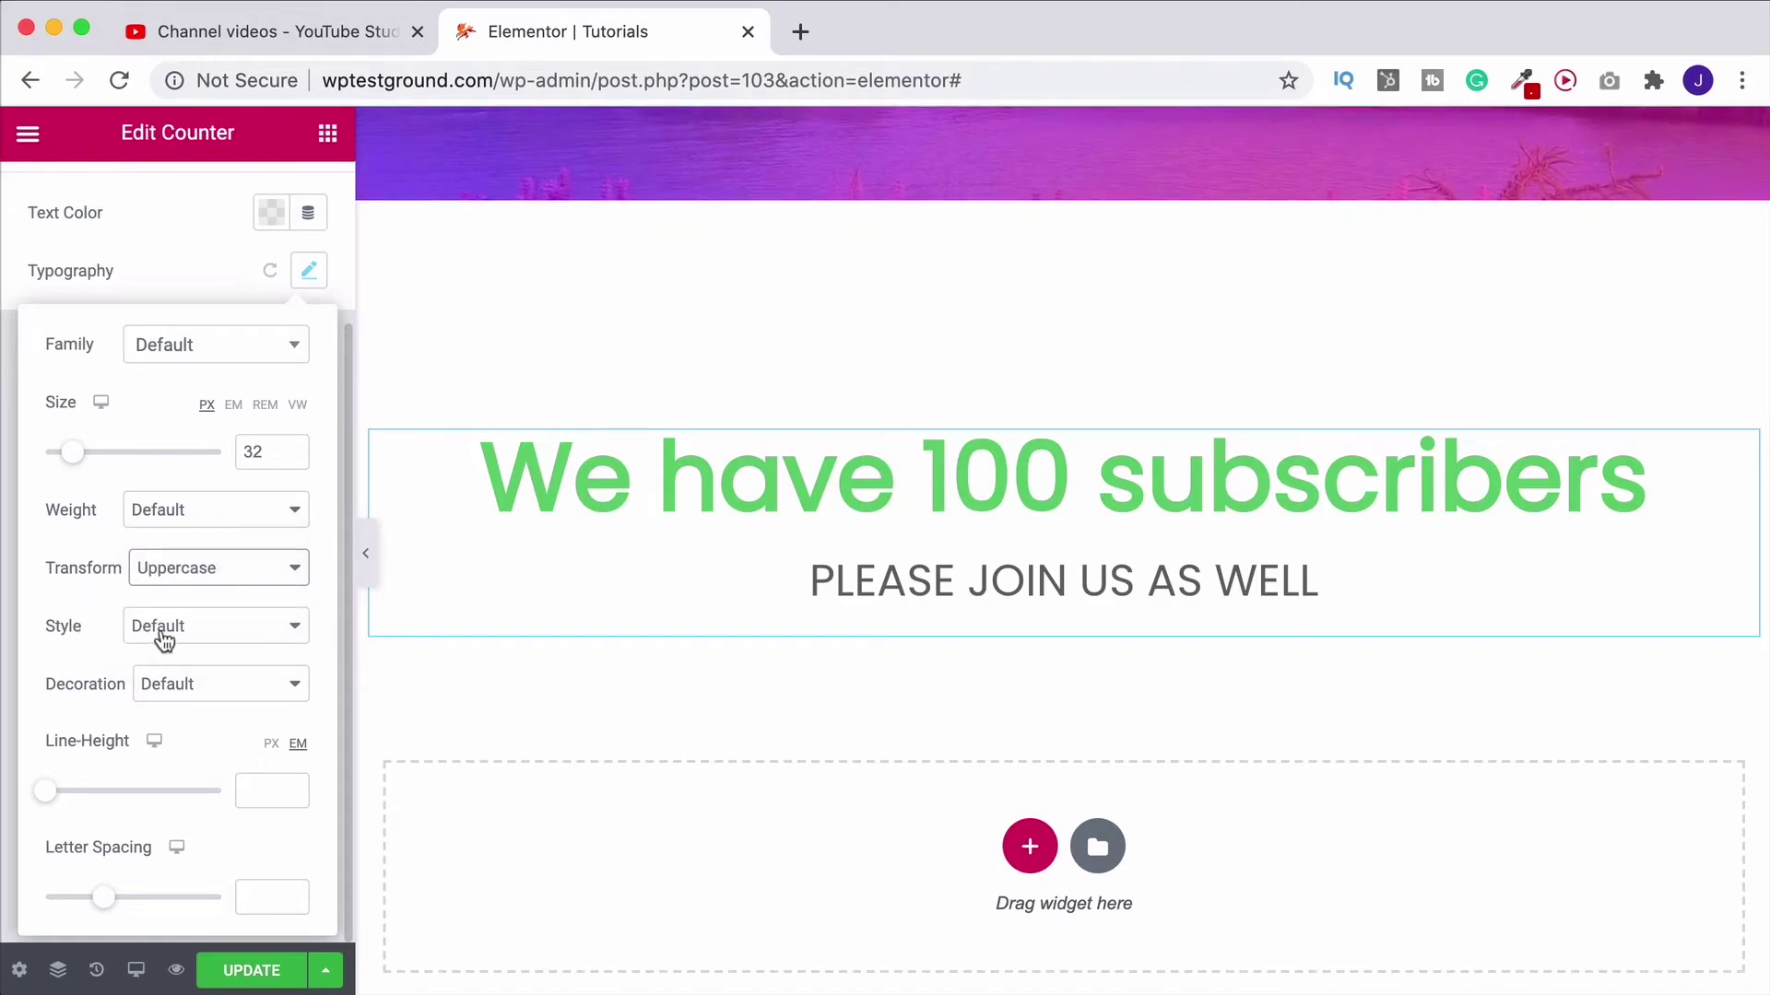
Step: Underline the subtitle and increase its line height and letter spacing
click(172, 683)
click(194, 708)
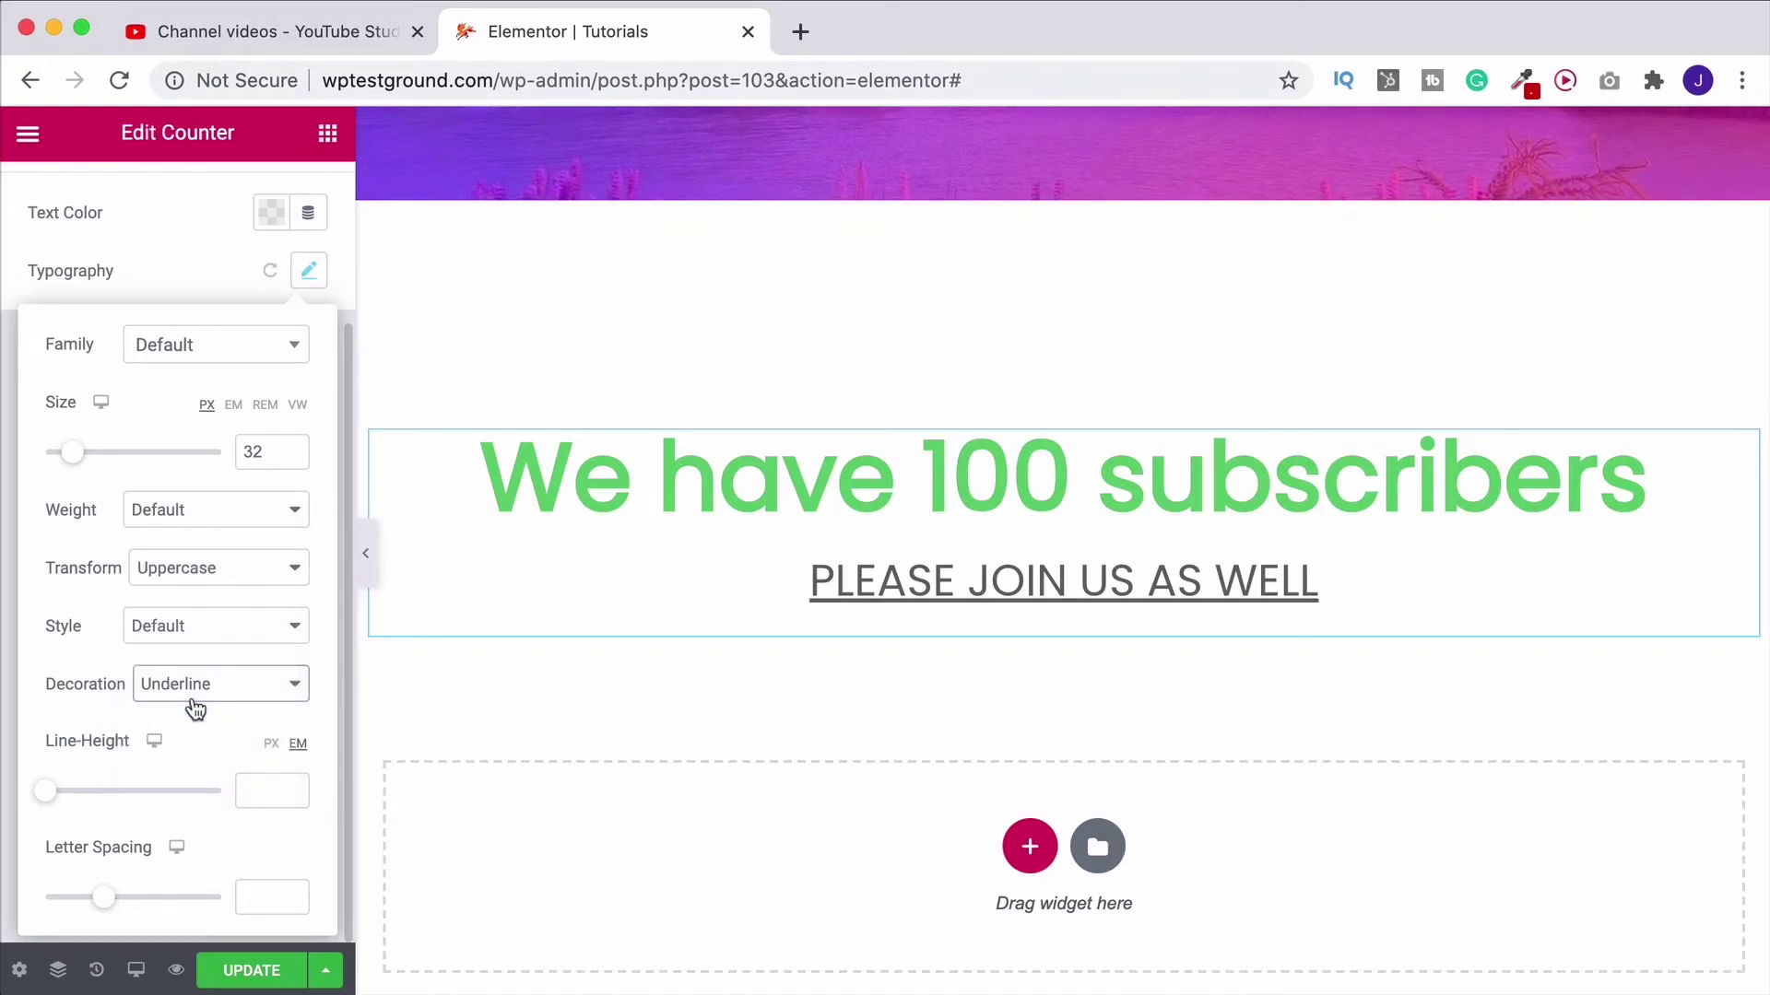
mouse_move(45, 790)
mouse_down()
mouse_move(150, 792)
mouse_move(70, 791)
mouse_up()
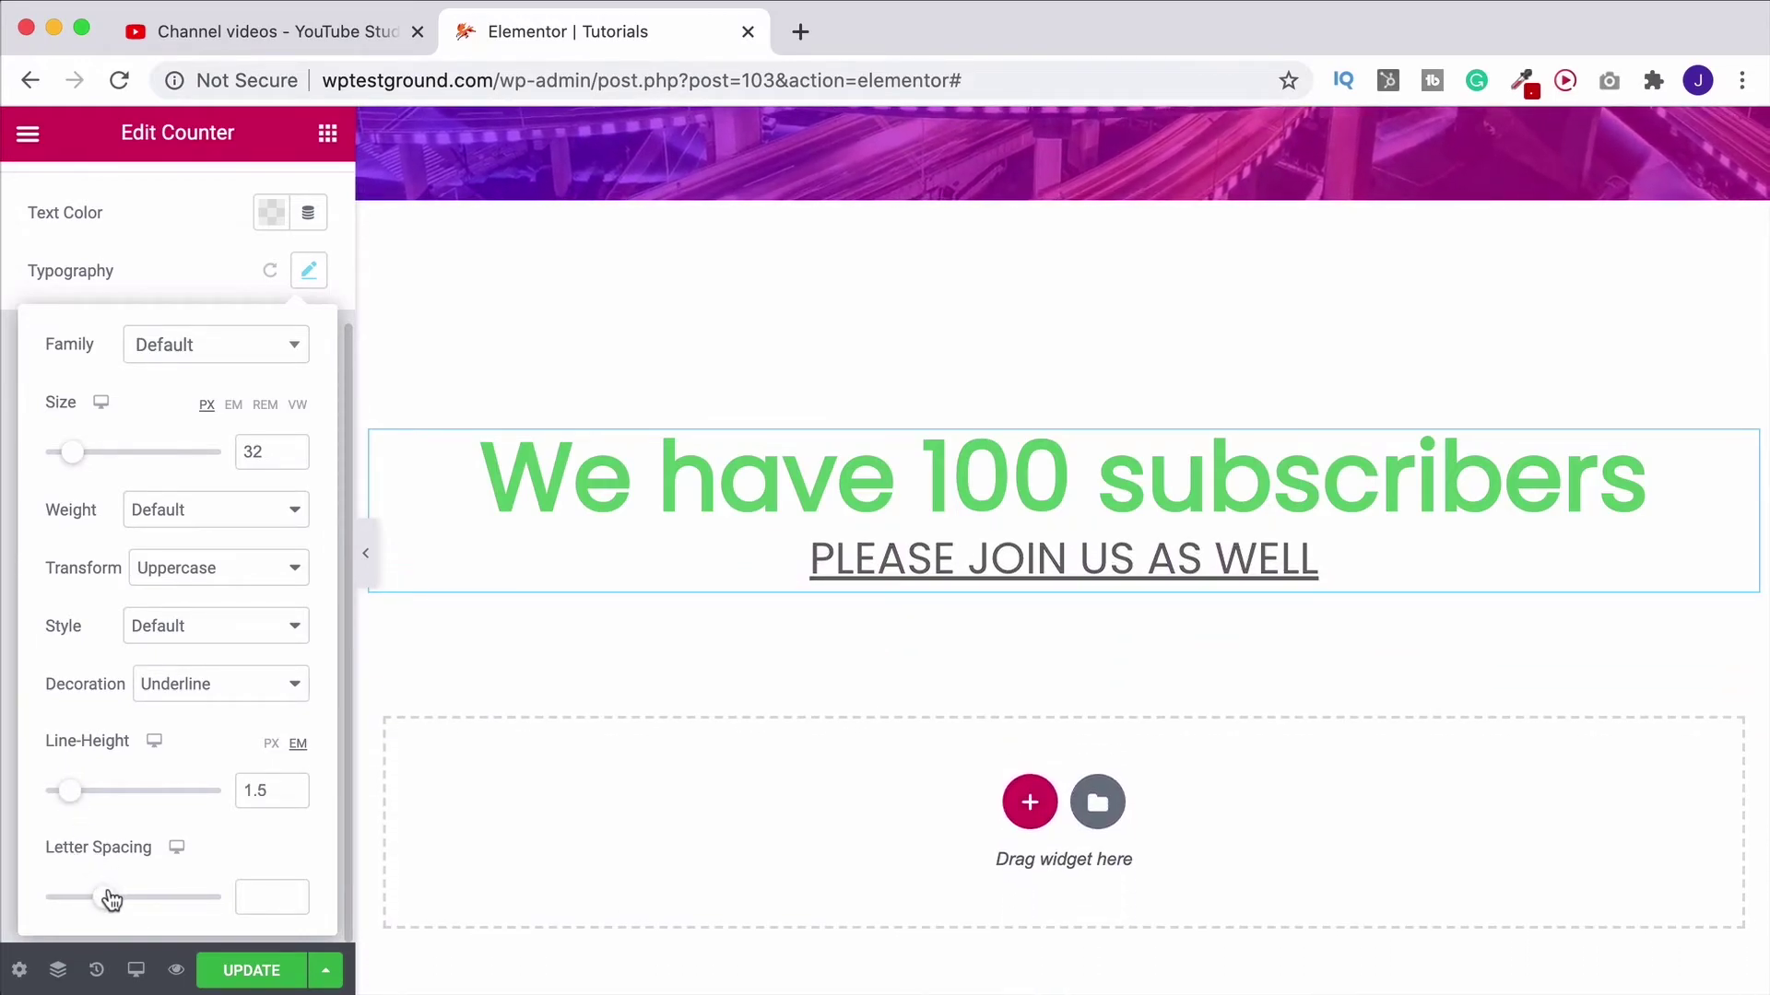
drag(112, 900, 125, 898)
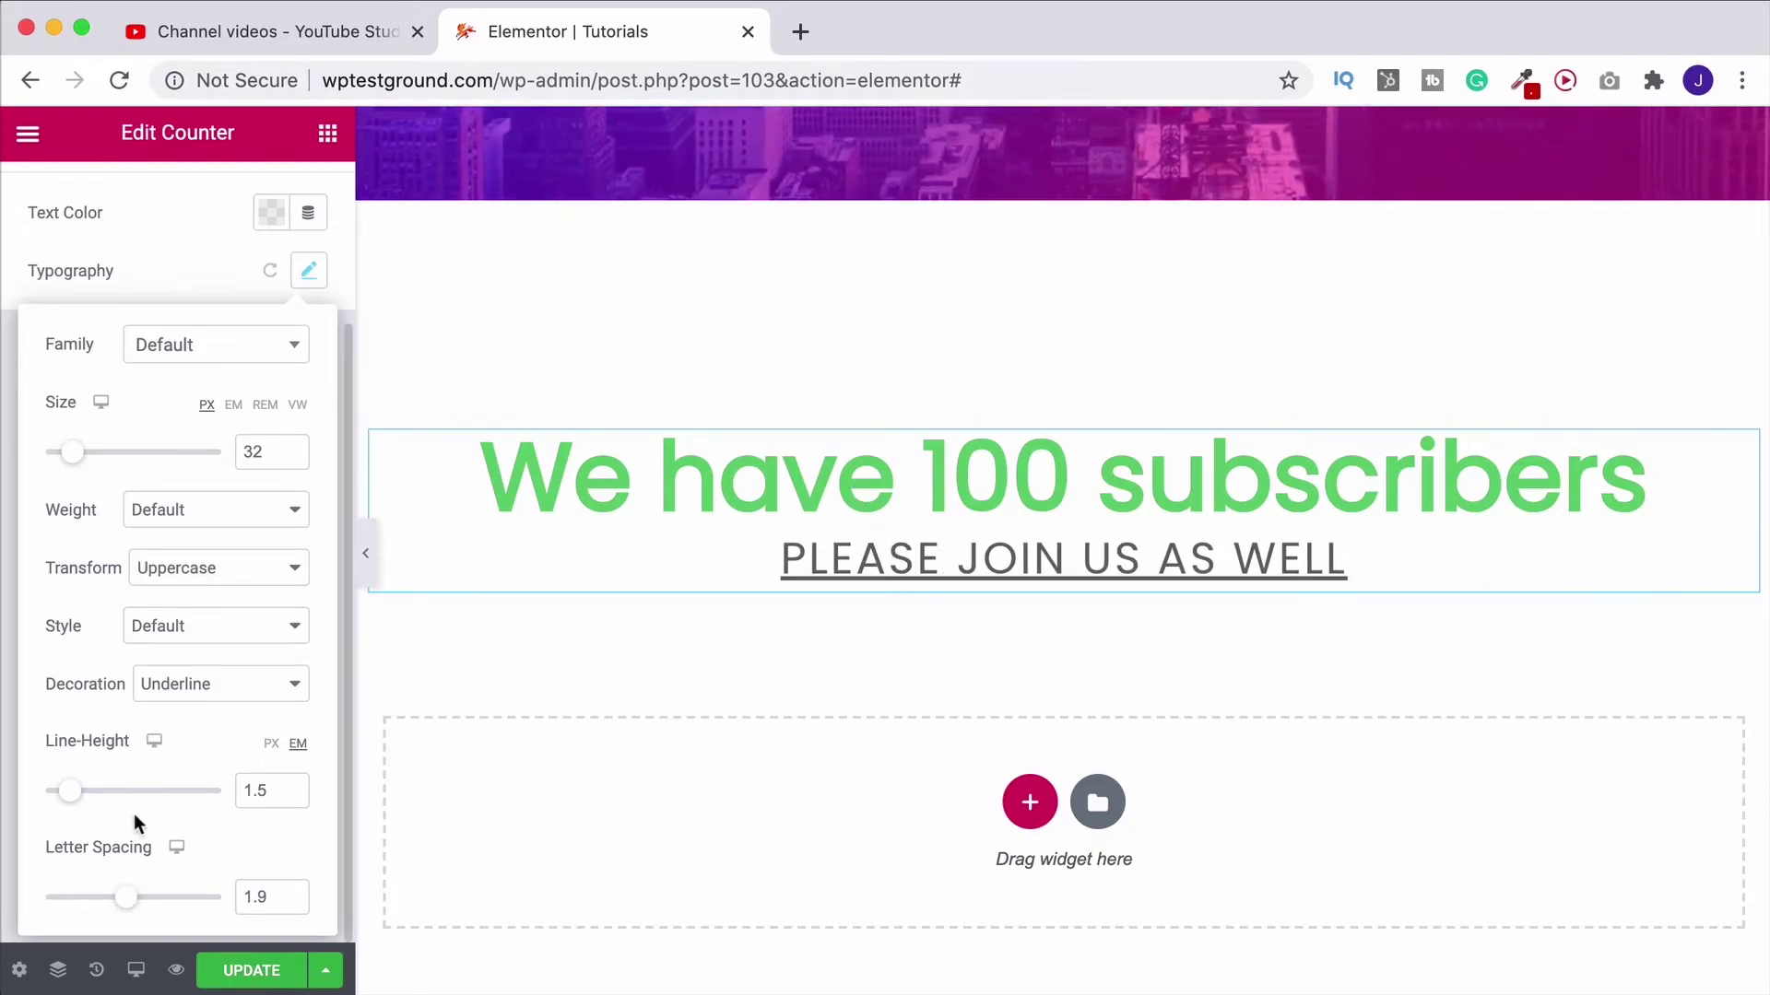
drag(77, 795, 94, 791)
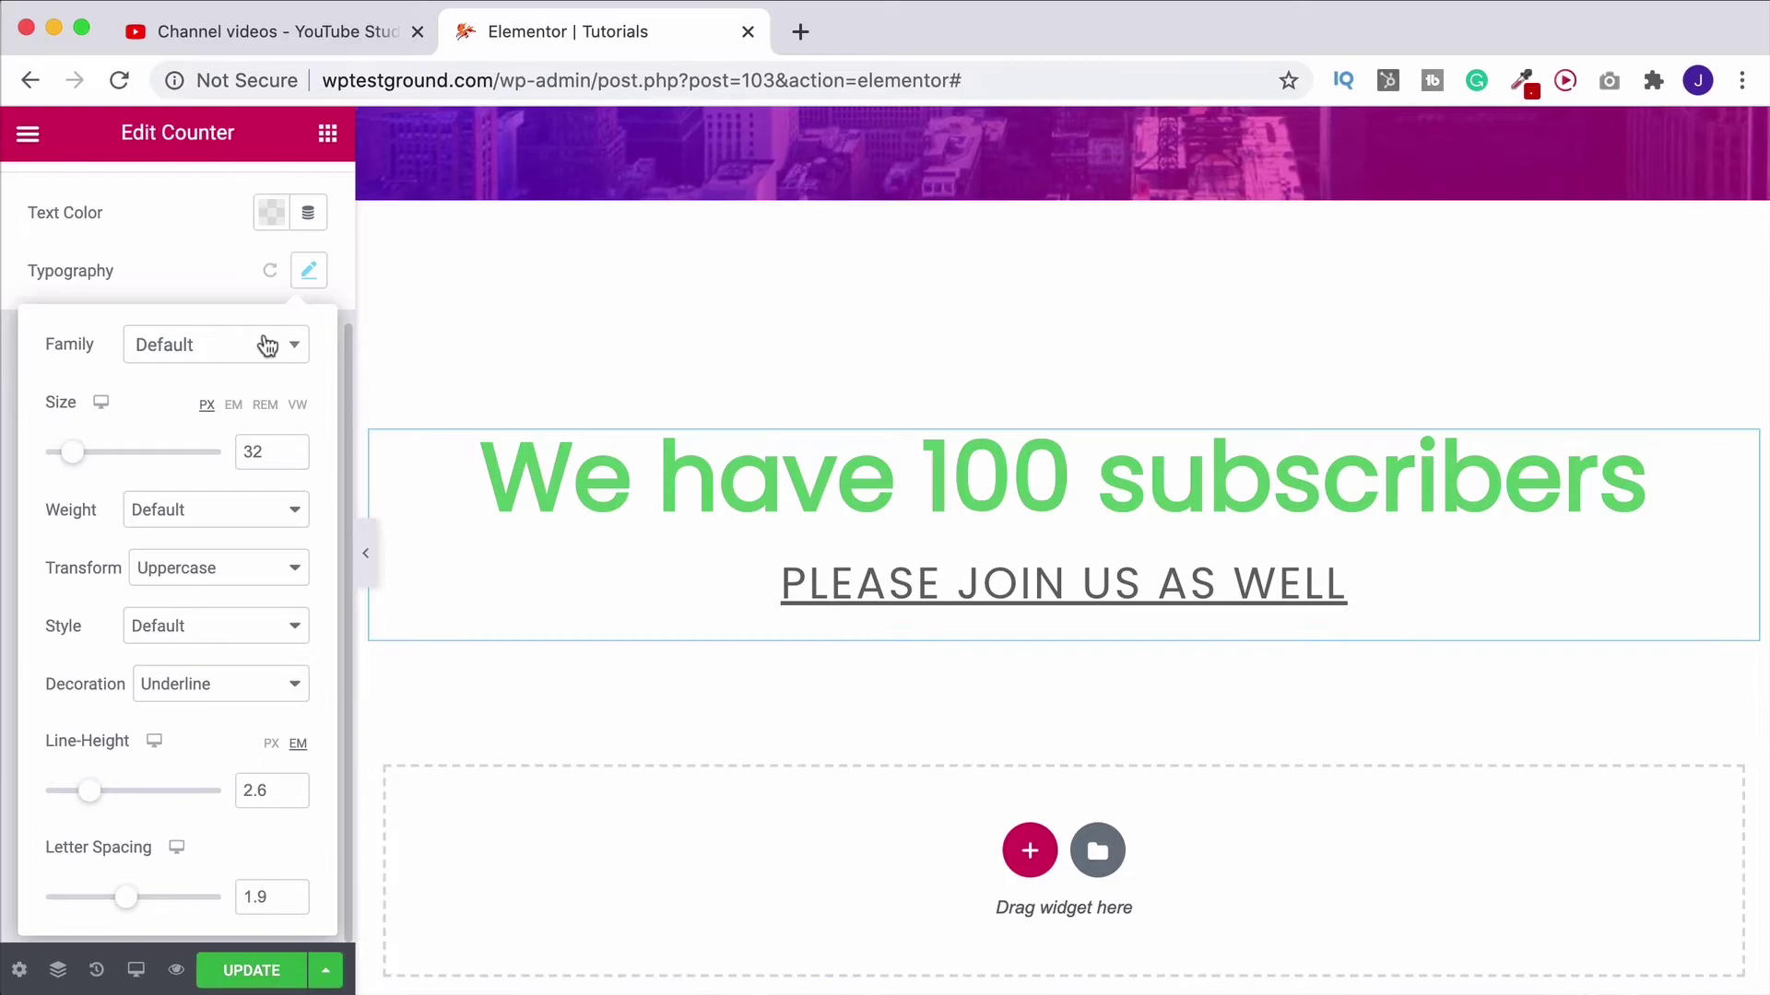
Step: Set the subtitle text color to the light blue swatch
click(189, 251)
click(271, 212)
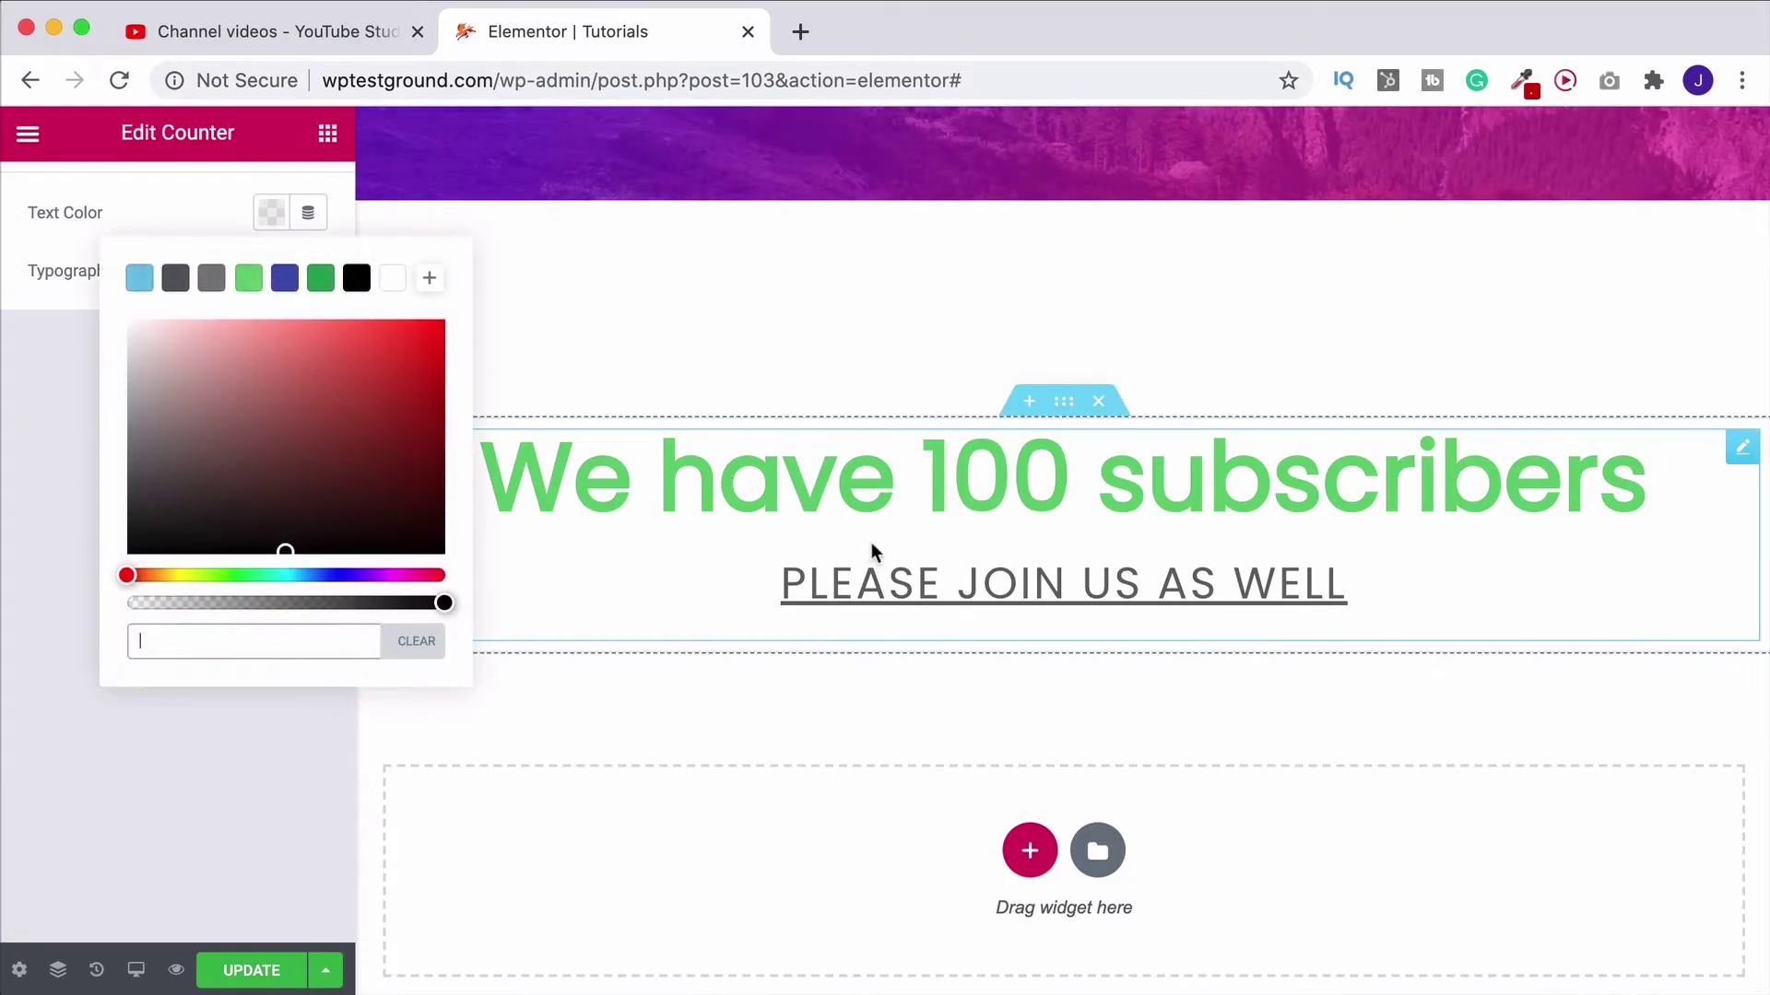
click(137, 280)
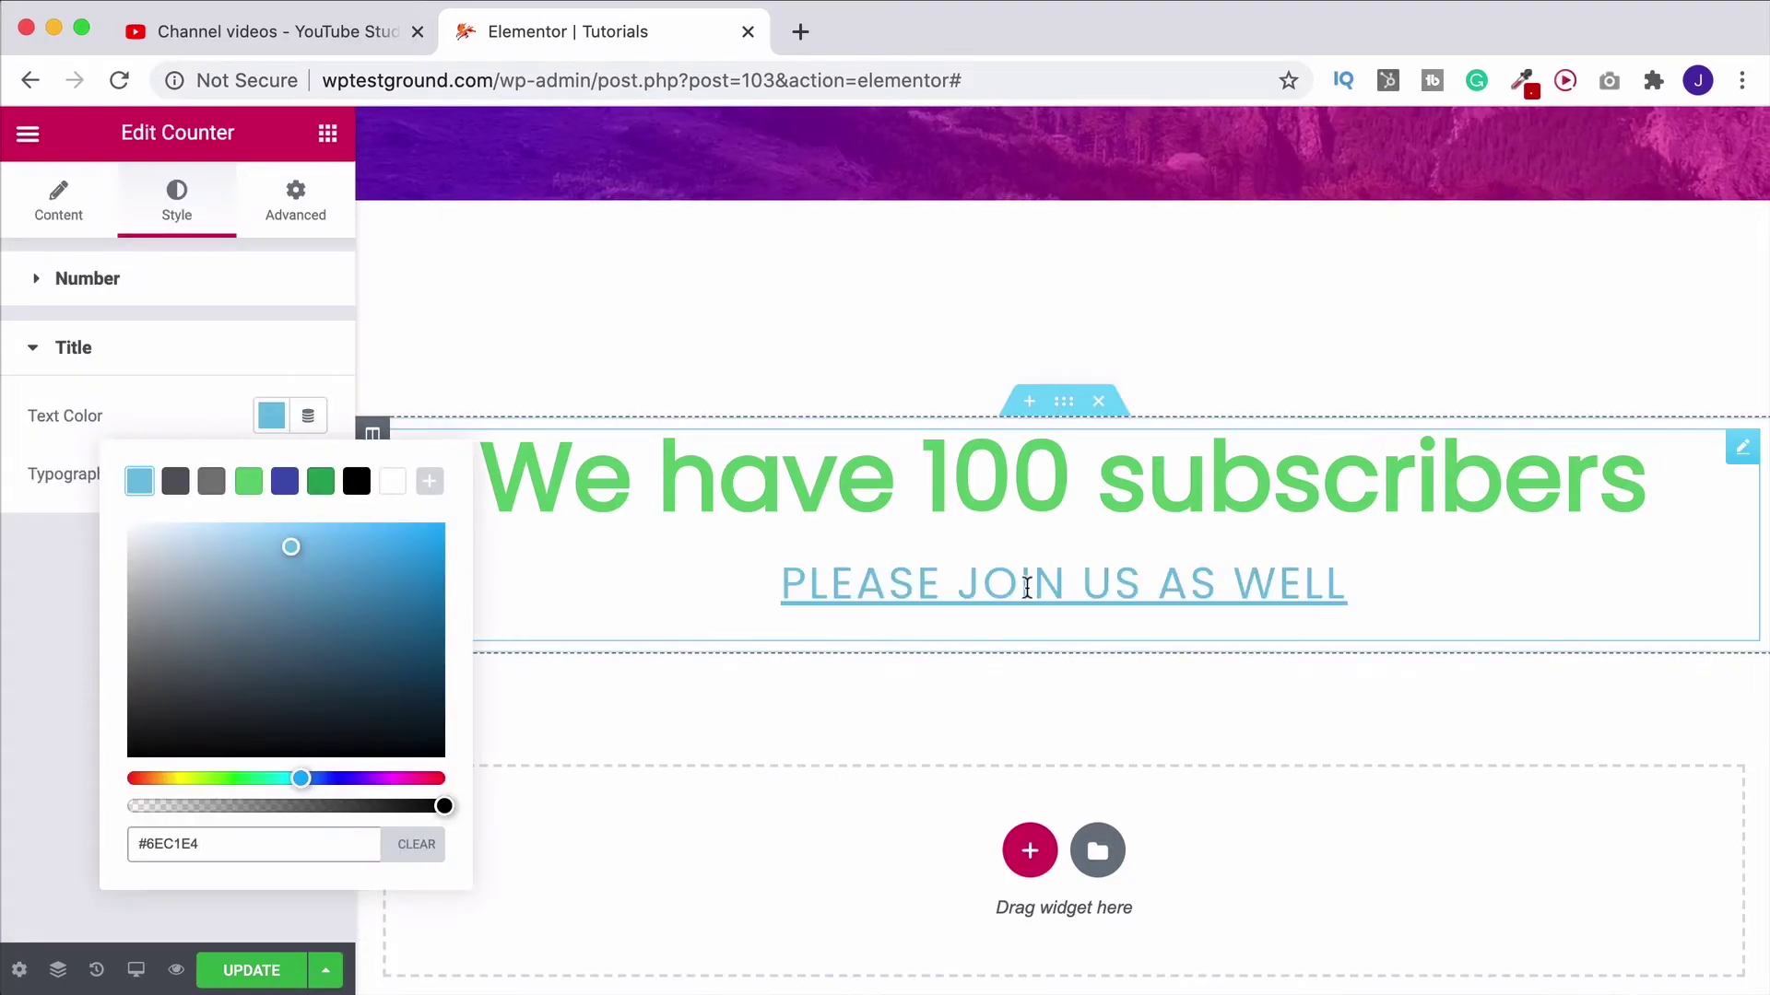
click(37, 666)
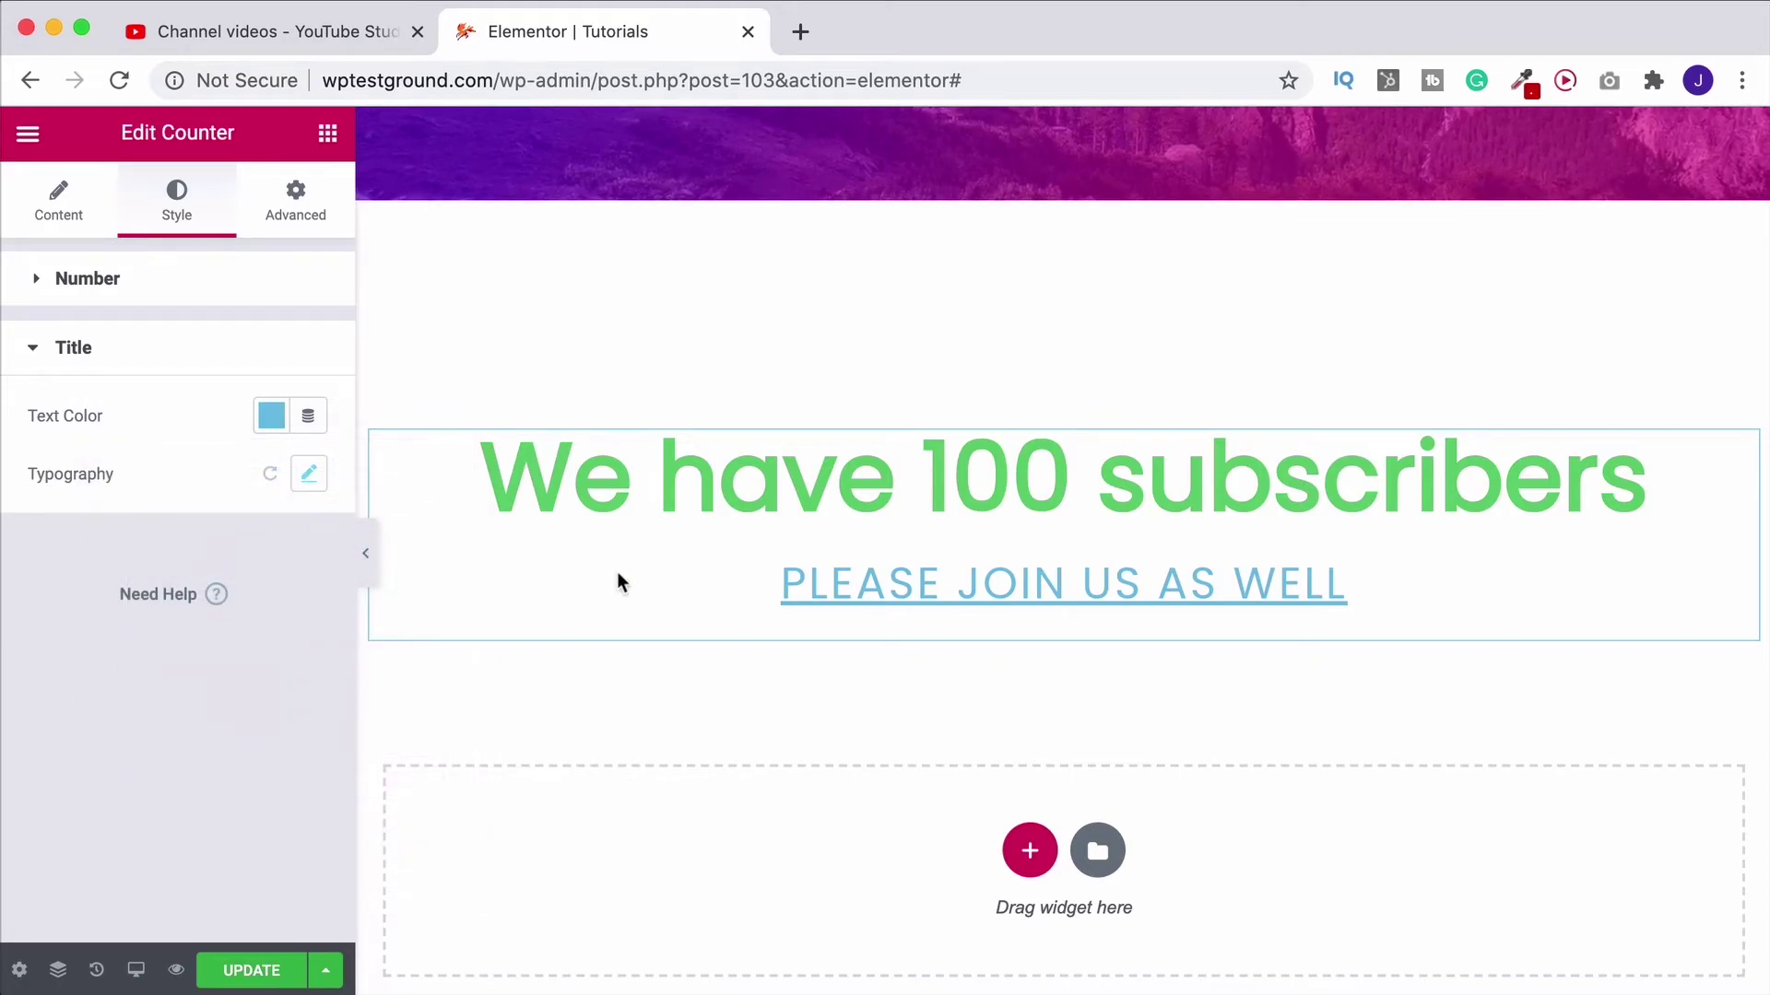
scroll(724, 539, up, 3)
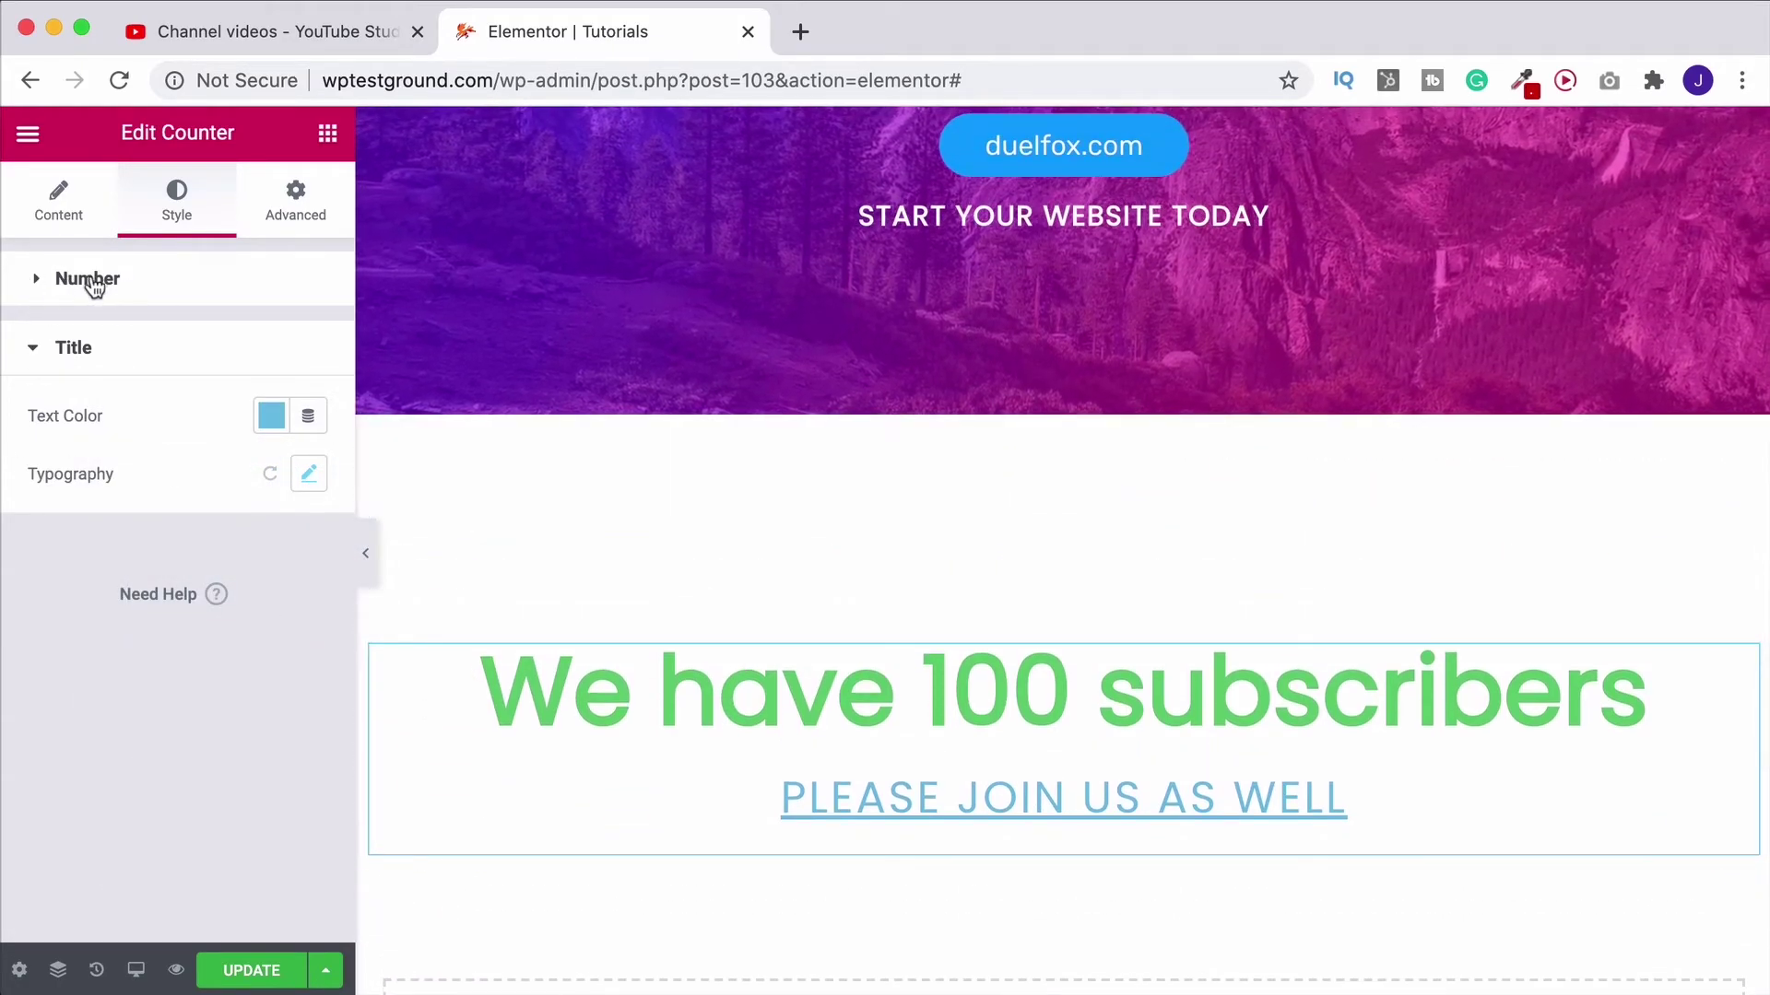
Step: Set the green heading's font family to Rubik
click(83, 283)
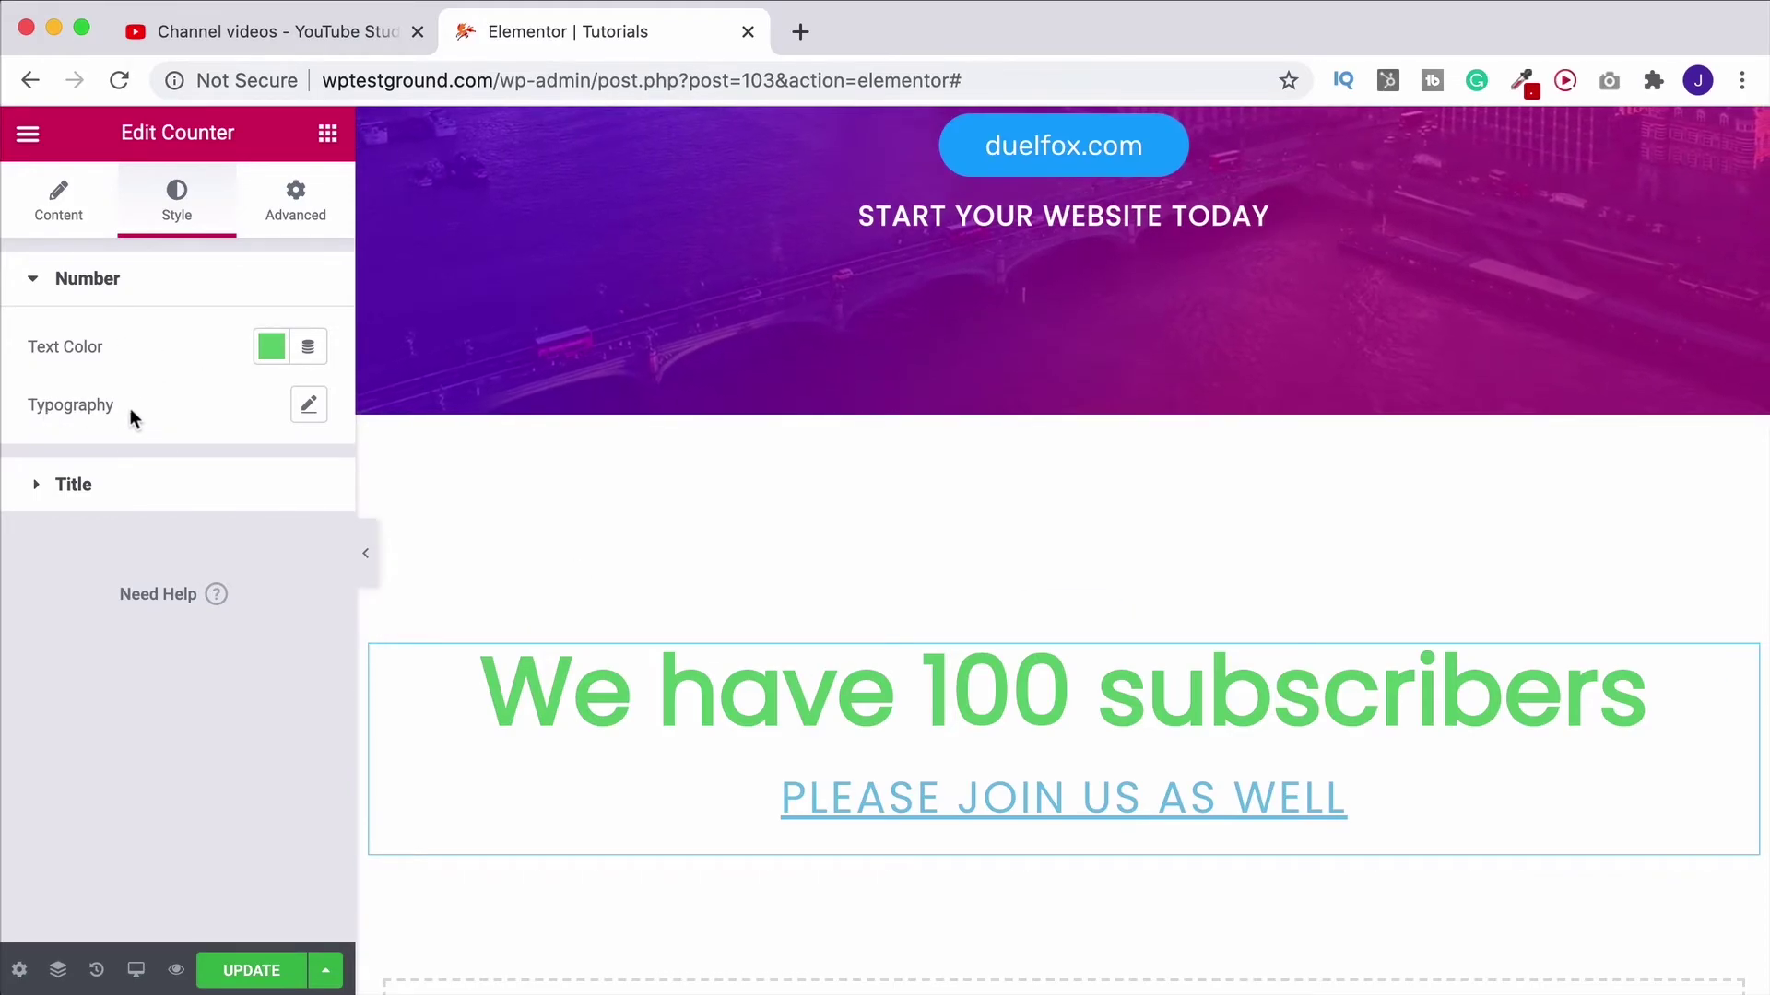
click(310, 409)
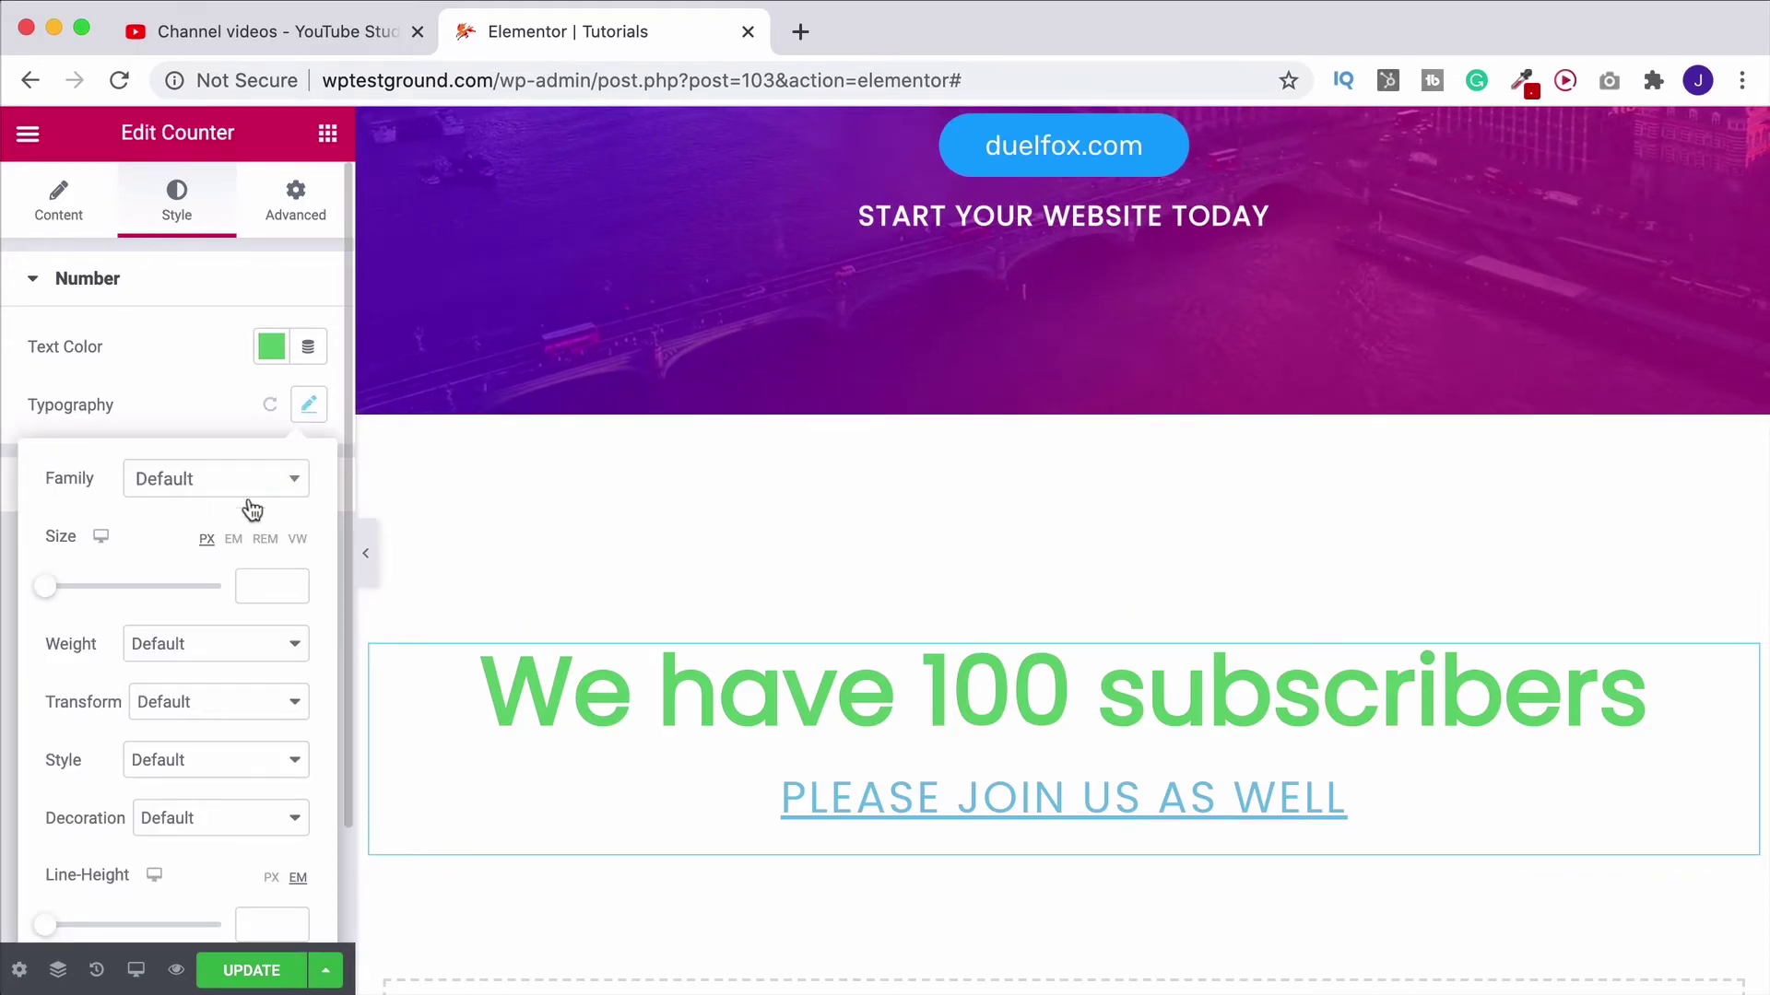
click(171, 479)
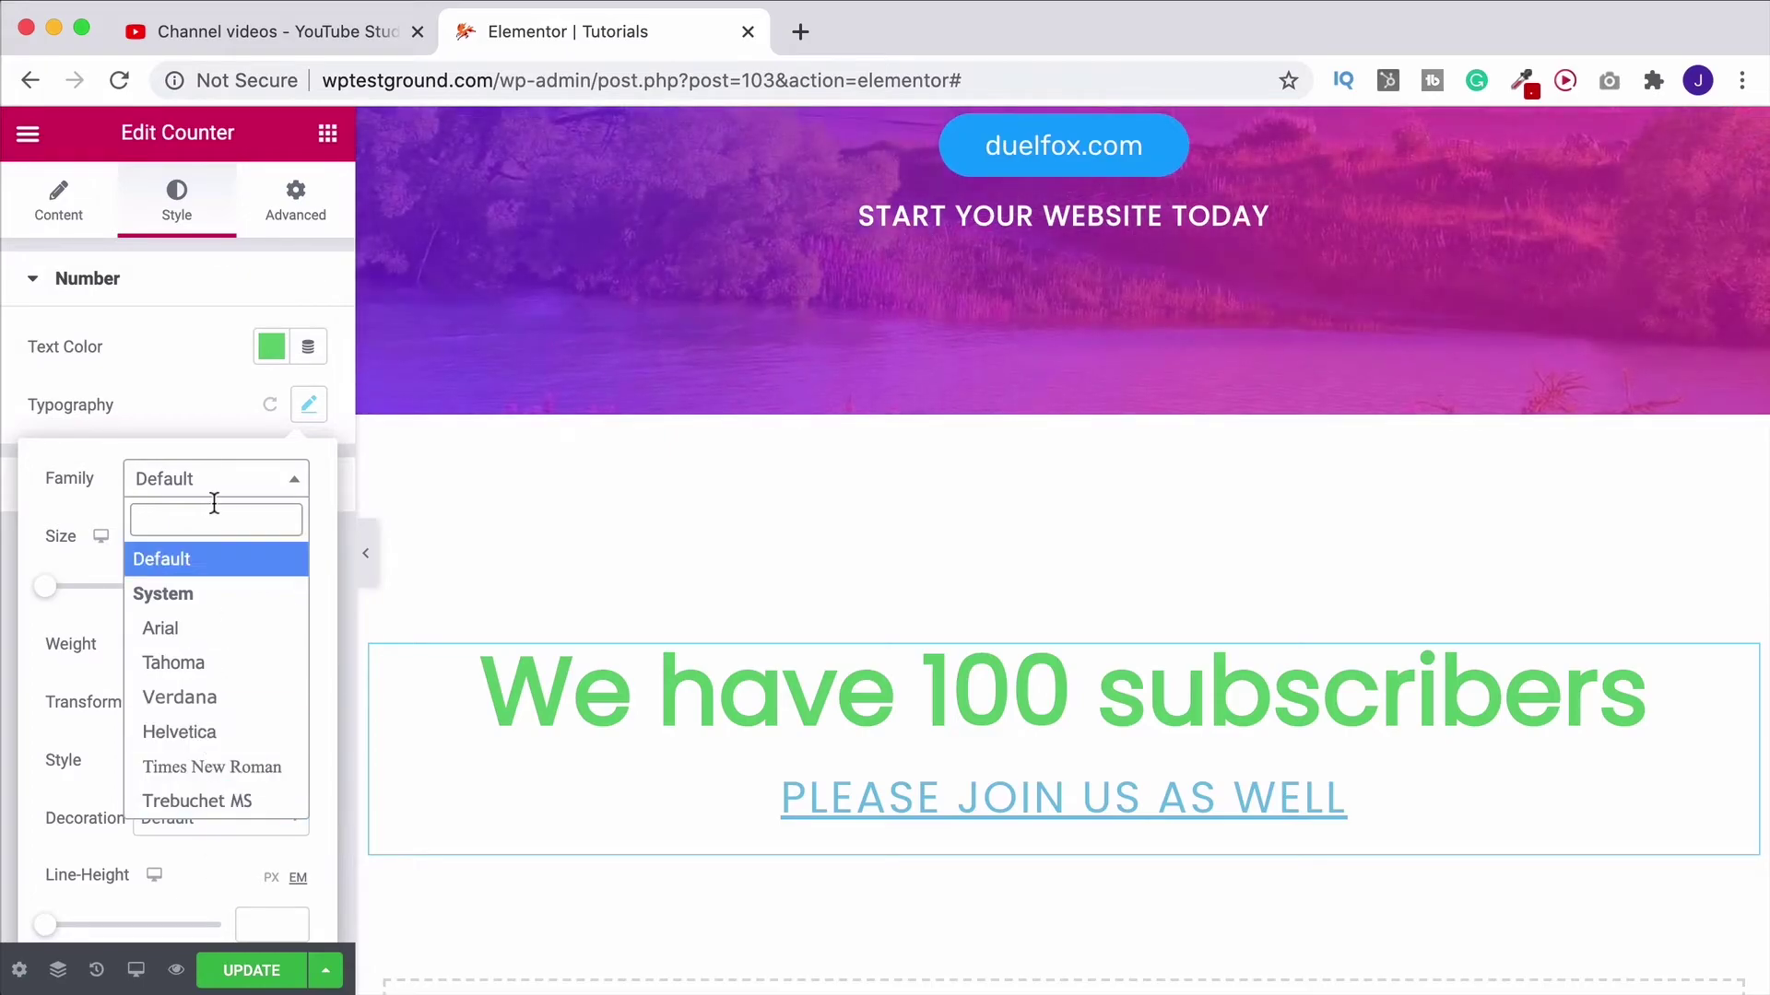
text(rub)
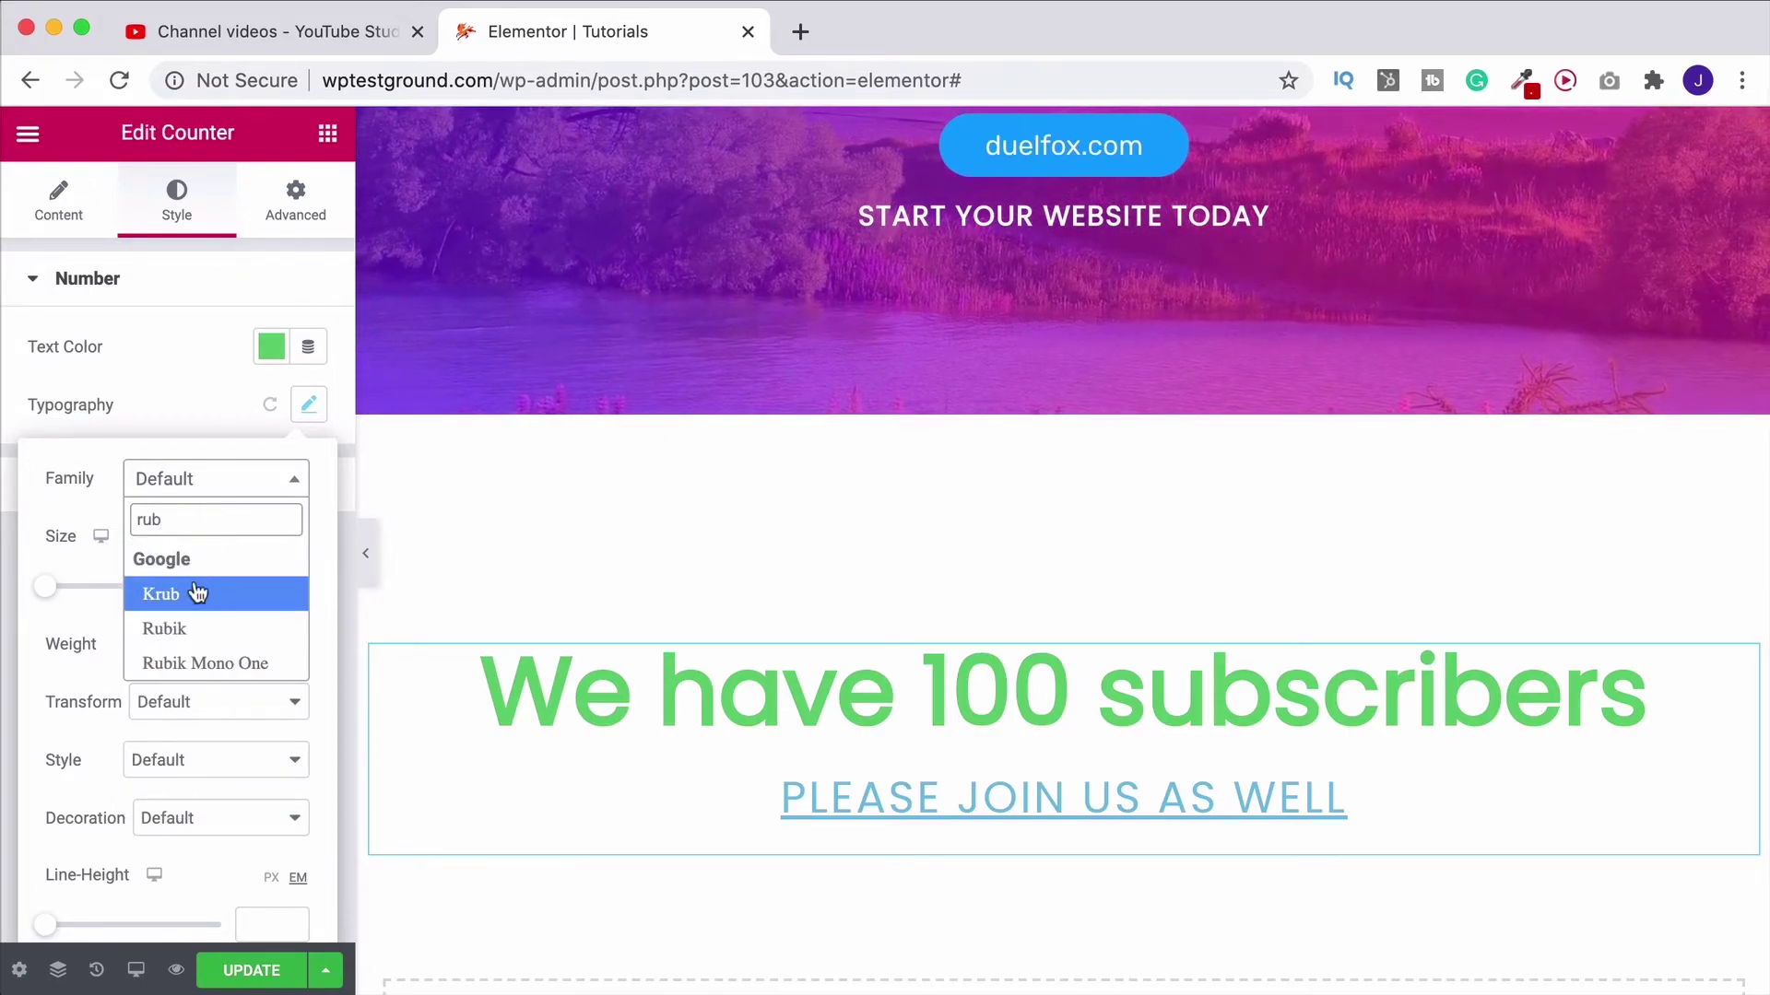
click(166, 629)
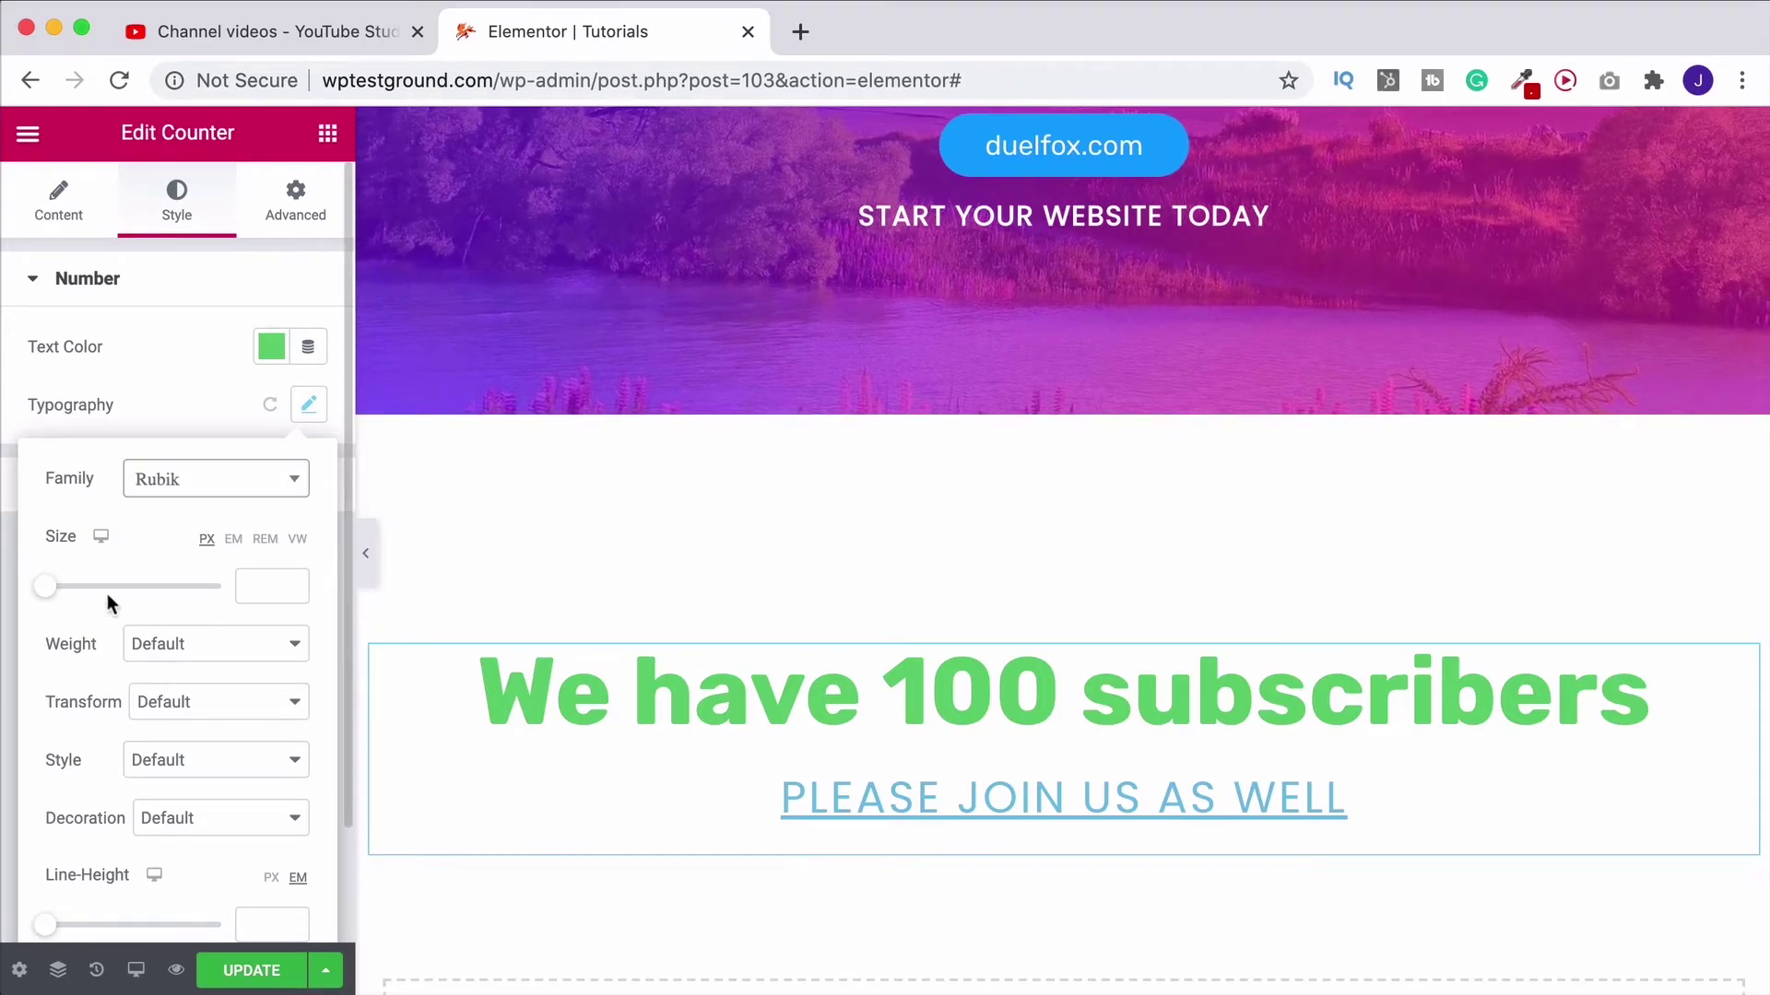
Step: Set the green heading to 34 px with Bold weight
click(54, 592)
drag(65, 595, 76, 586)
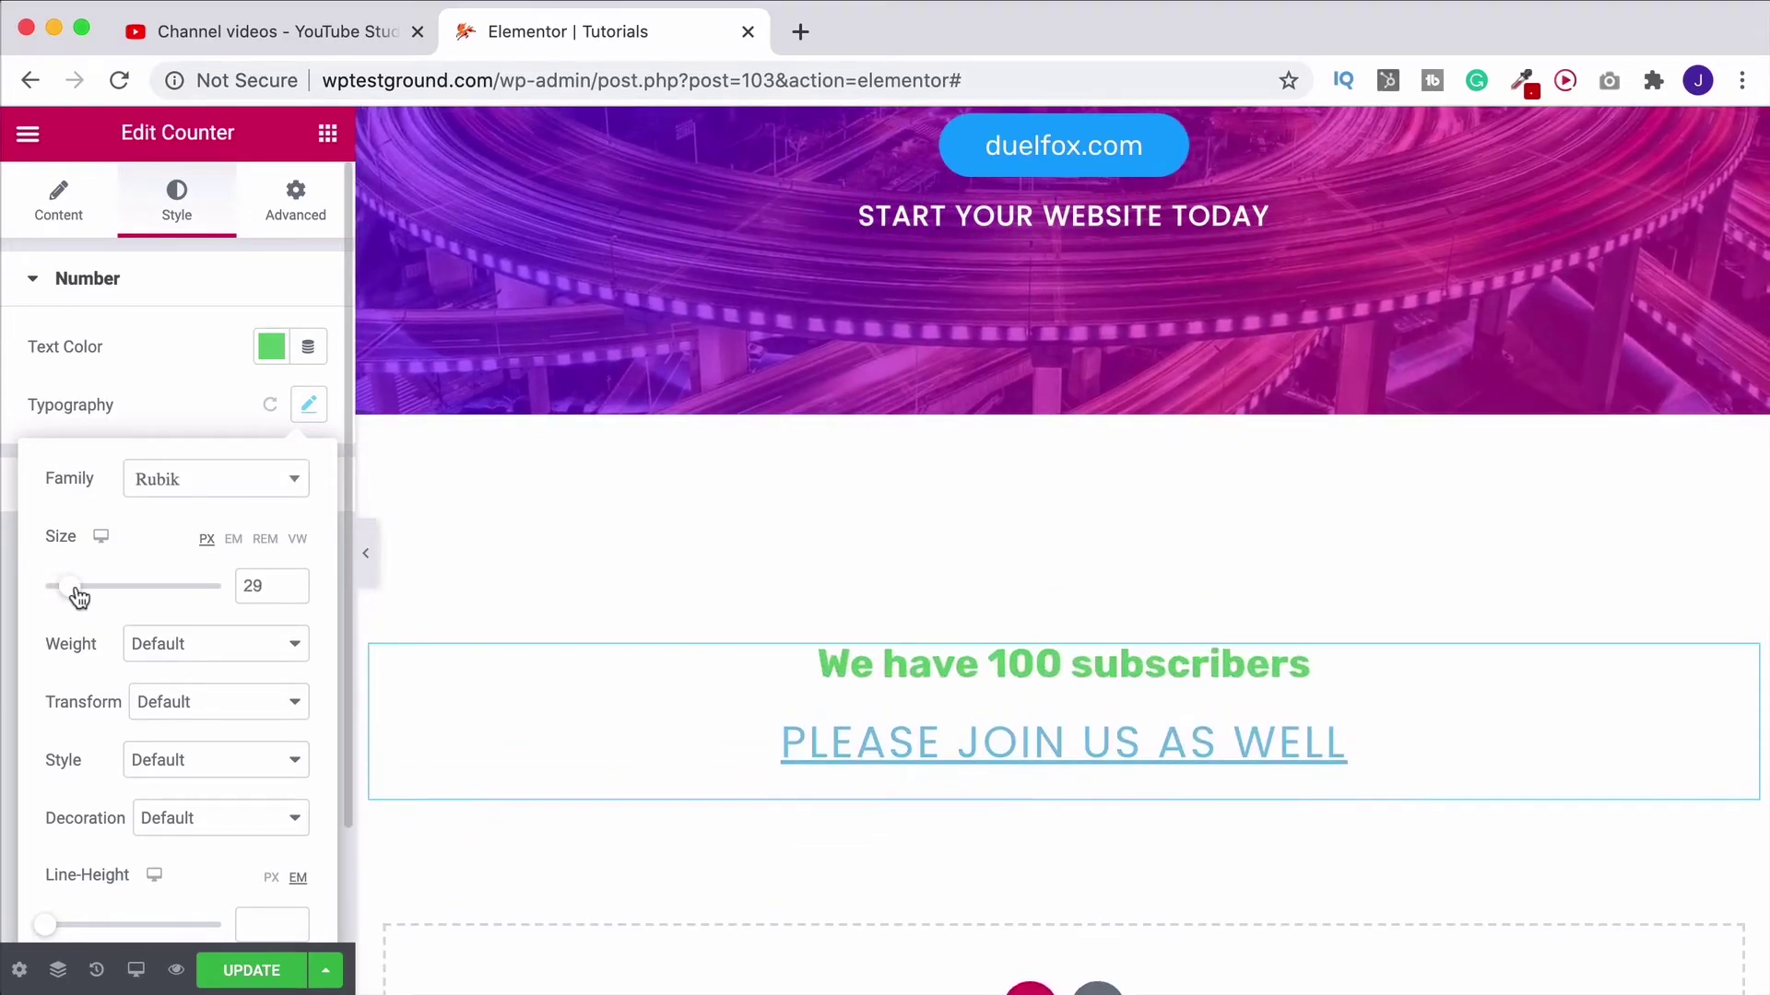
click(149, 639)
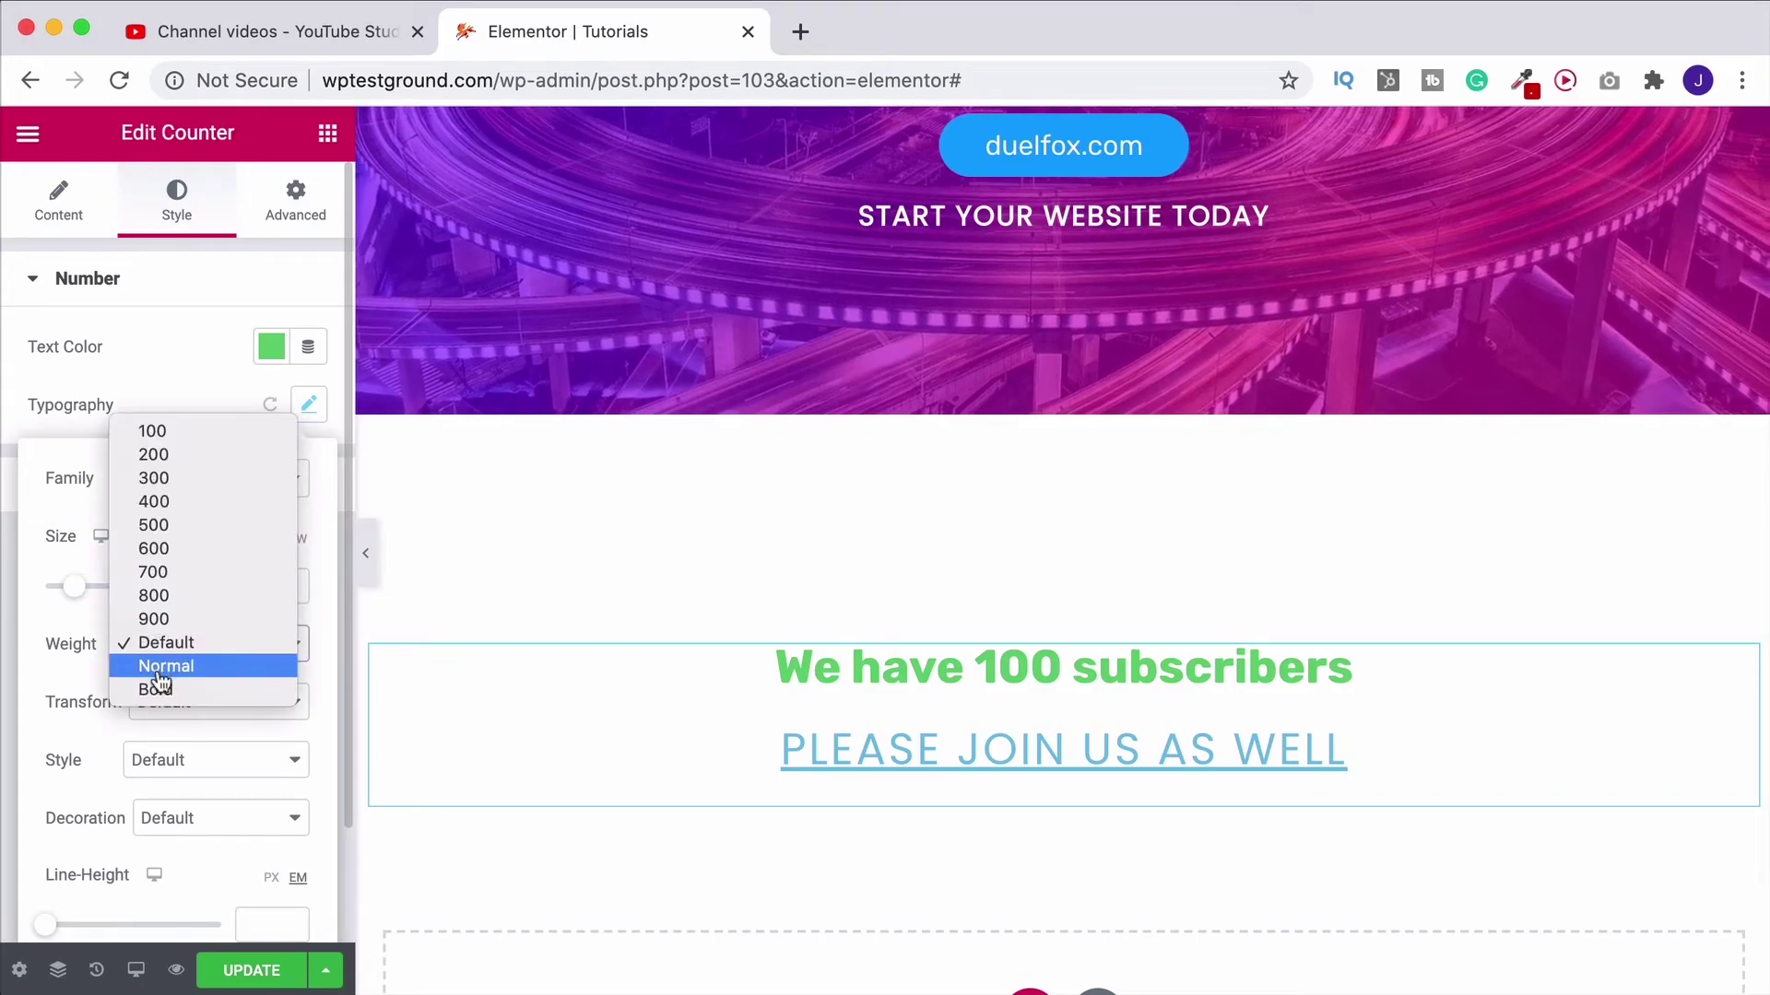
click(156, 689)
click(173, 643)
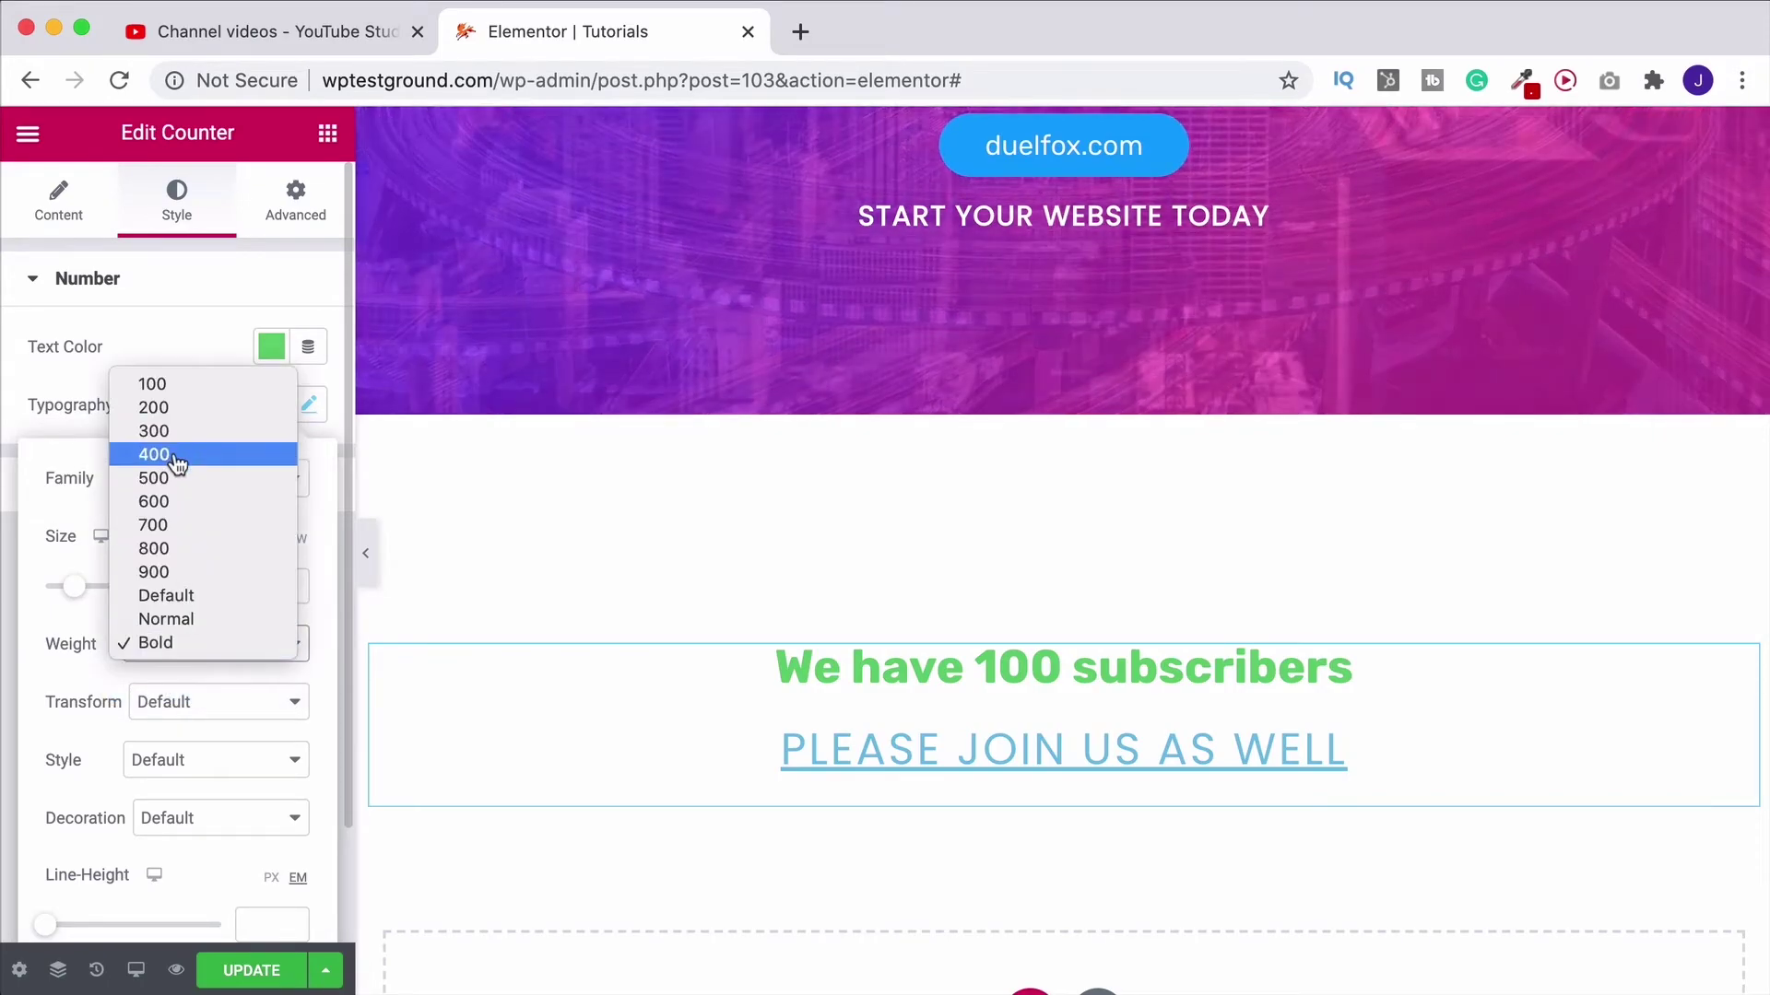
click(159, 455)
click(145, 643)
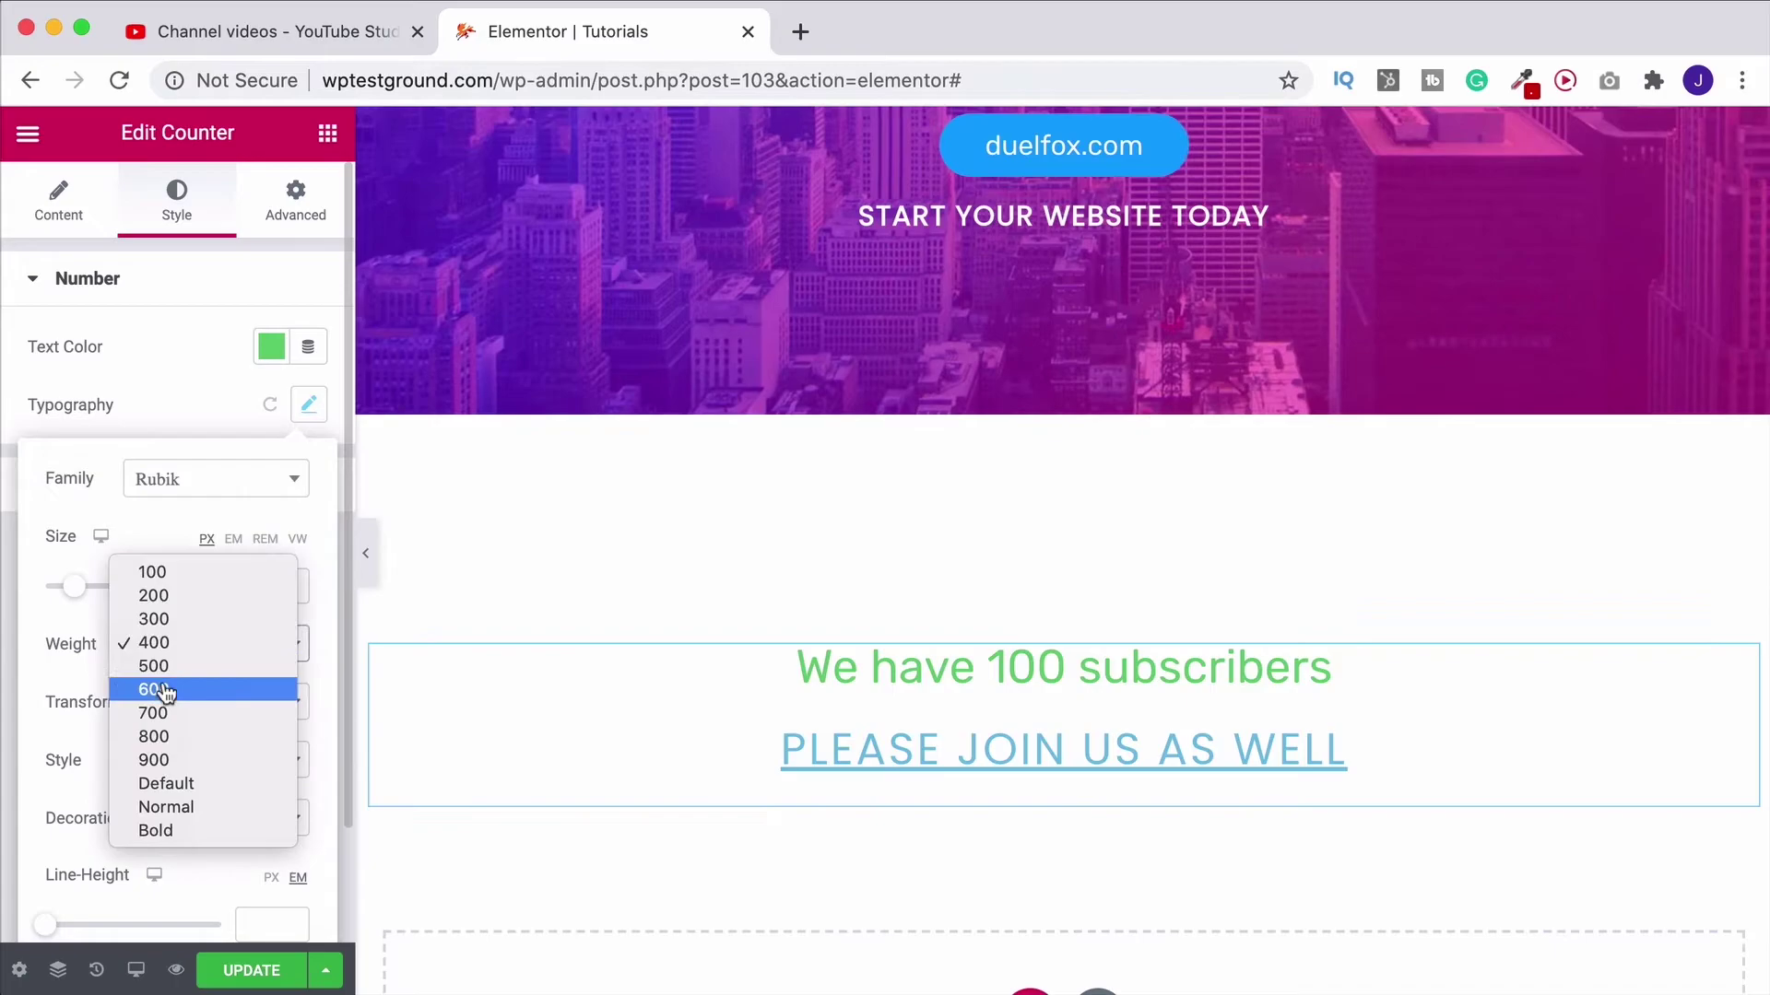
click(168, 833)
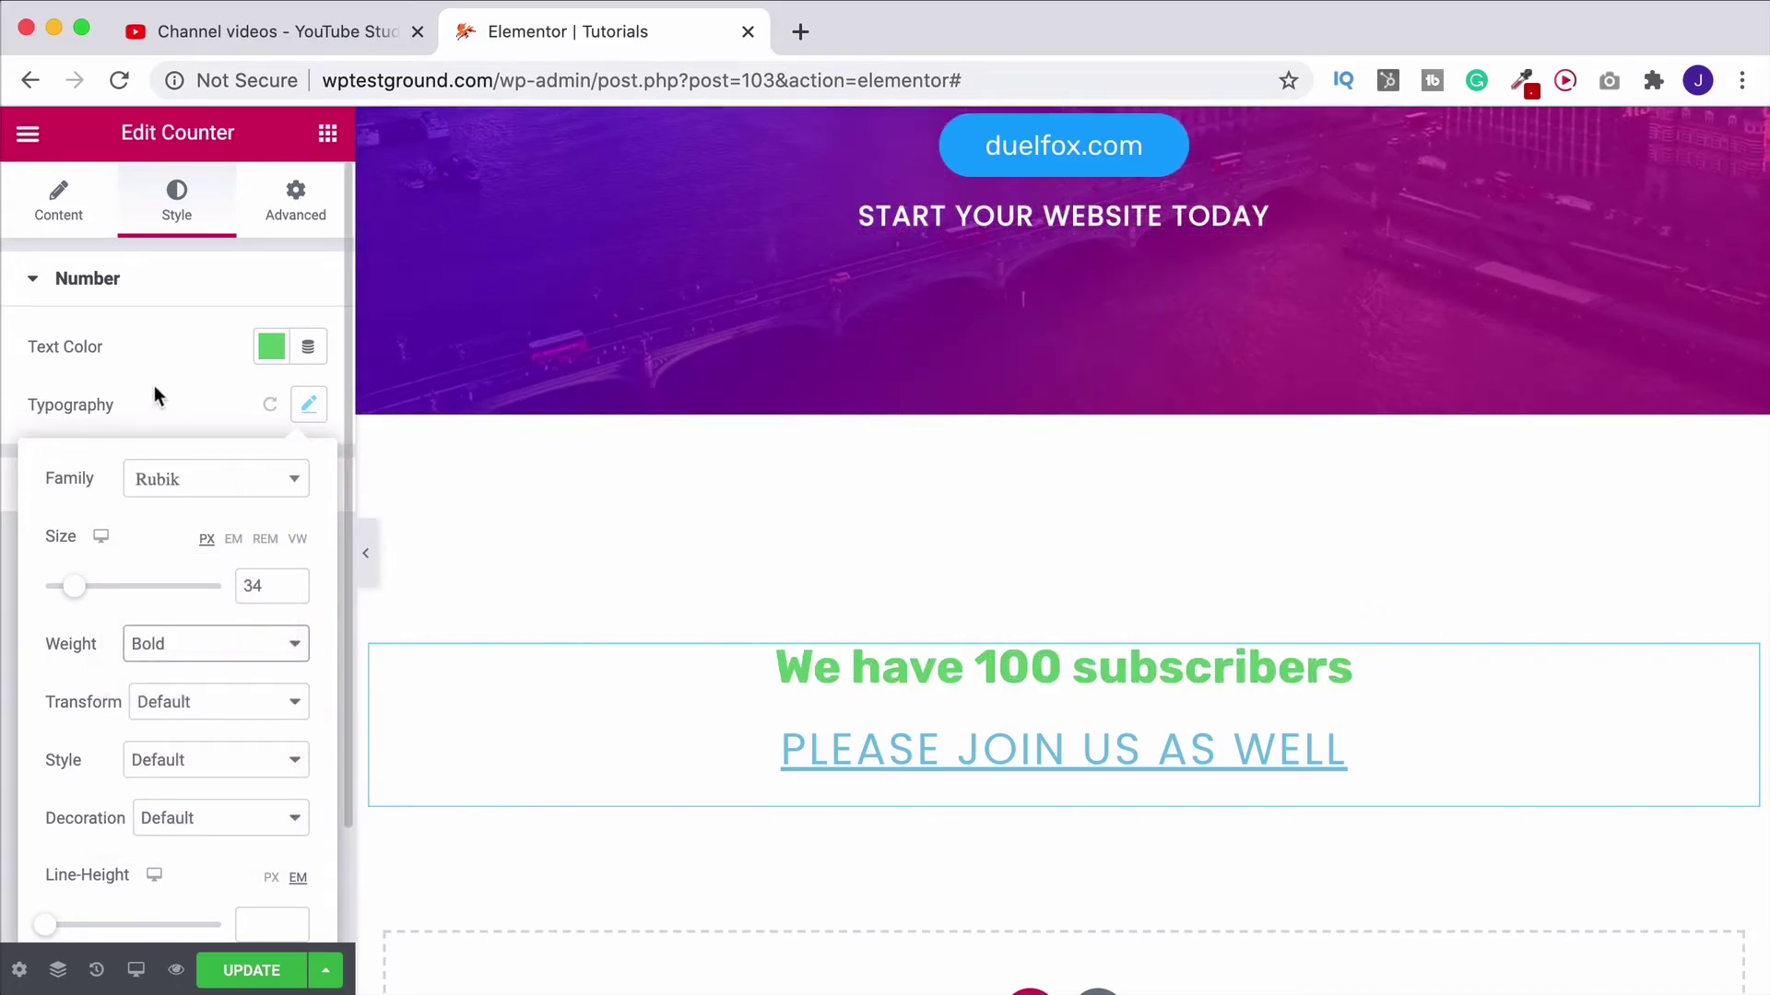
click(154, 385)
Step: Switch to Mobile preview and set the green heading size to 24 px
click(142, 972)
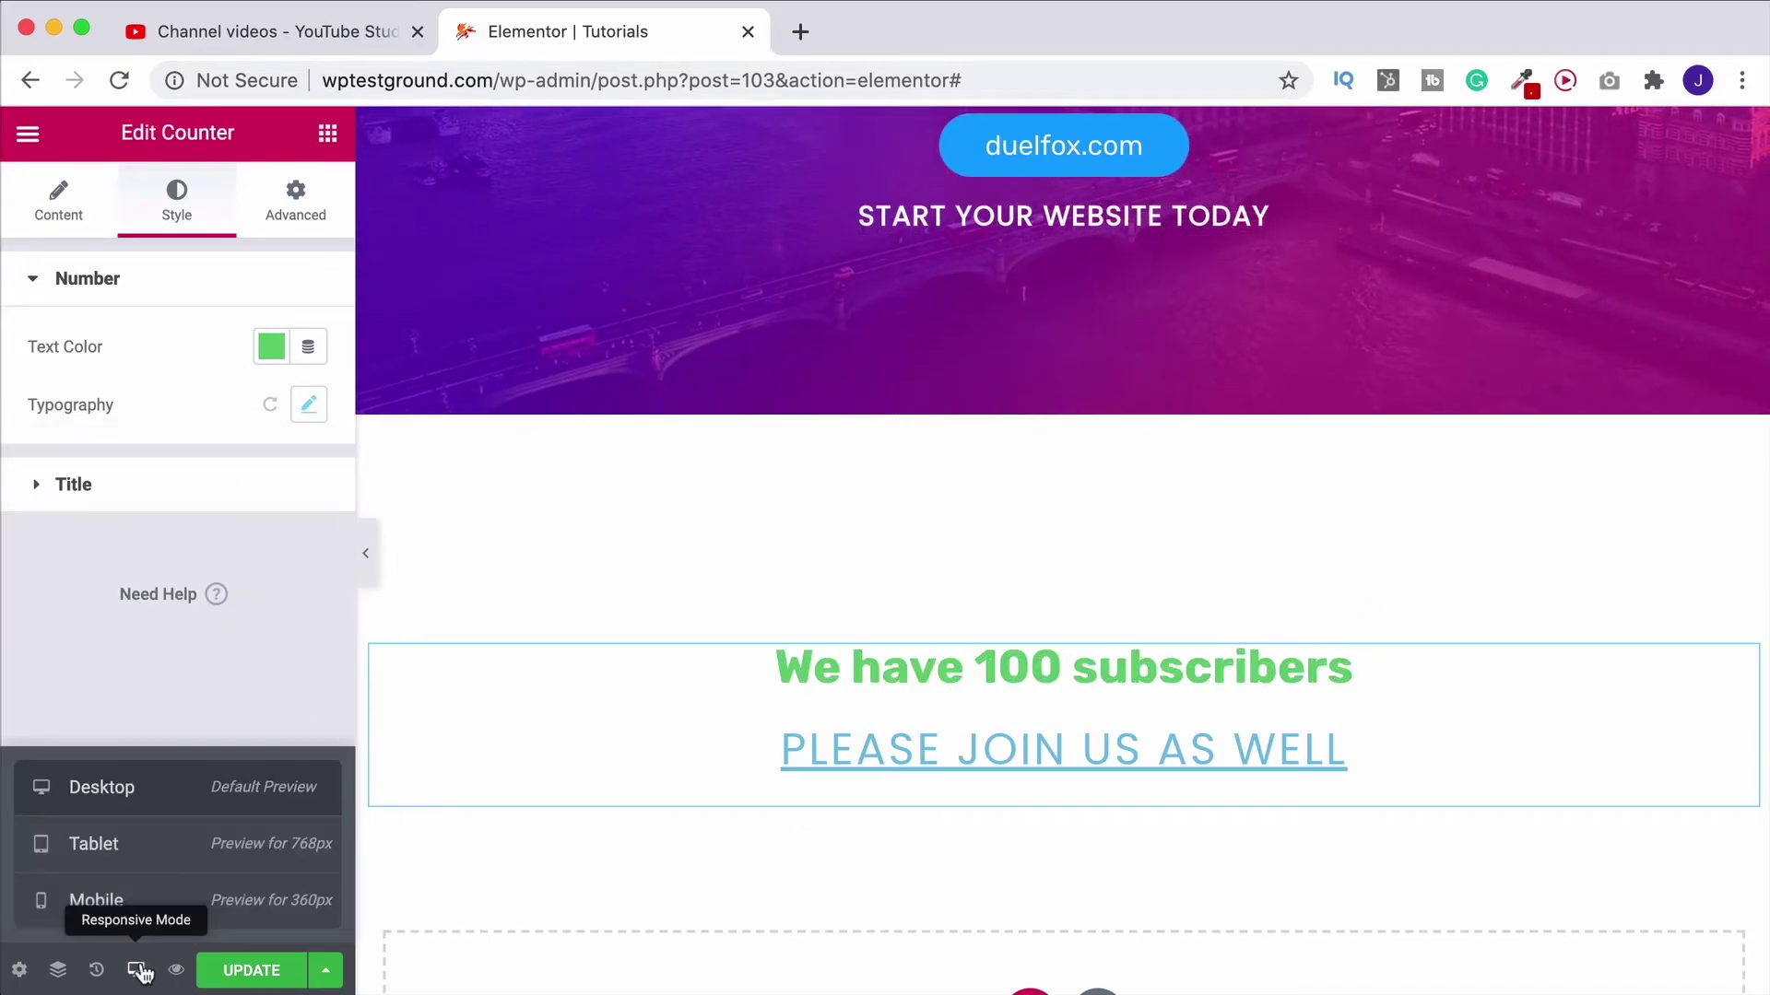
click(118, 843)
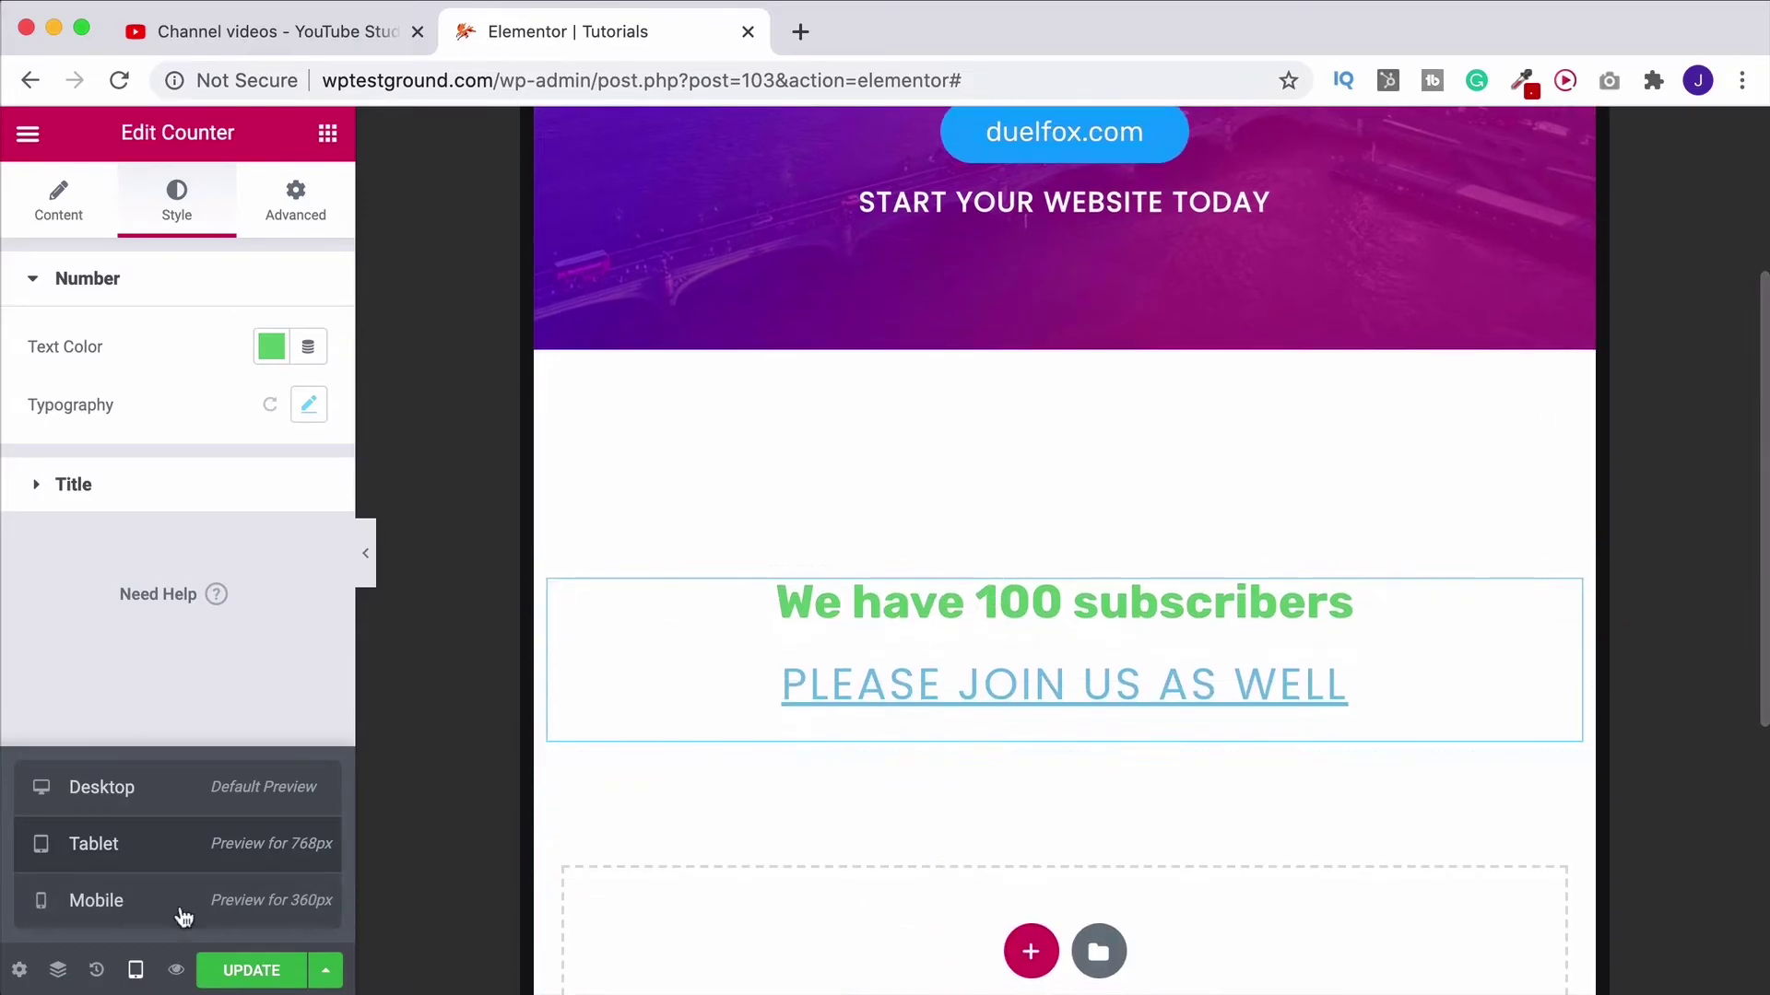
click(181, 906)
scroll(1096, 723, down, 4)
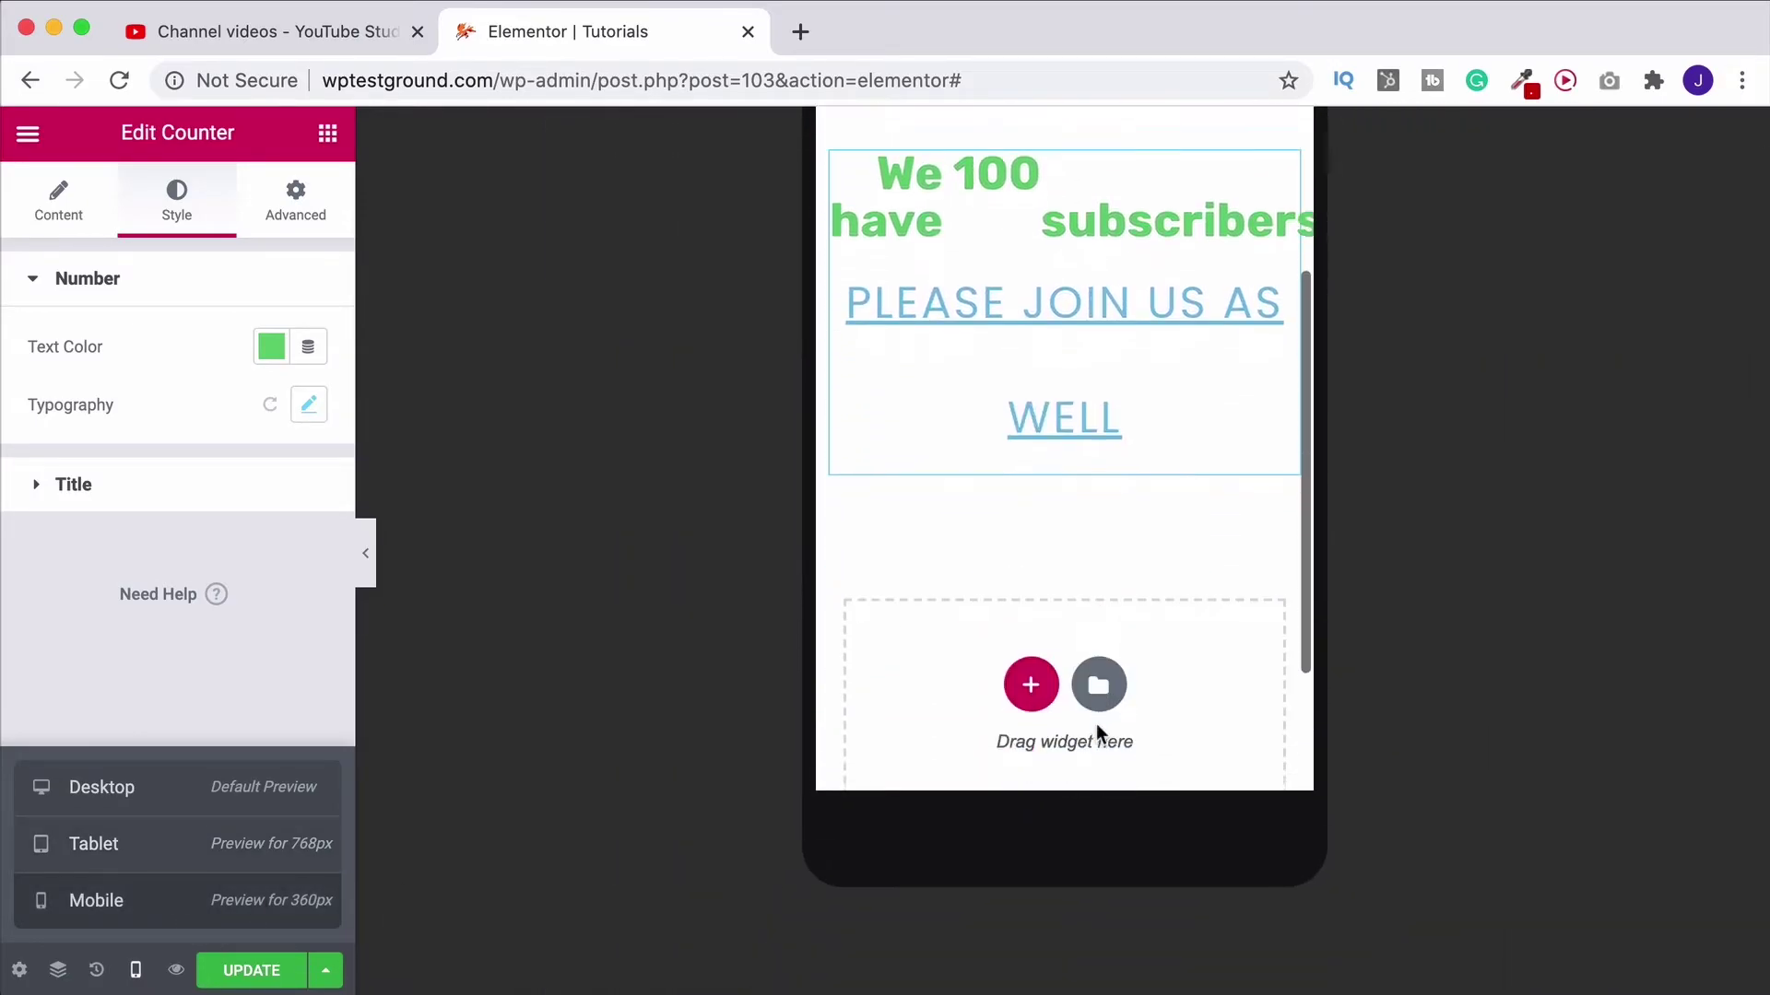
scroll(1096, 723, up, 1)
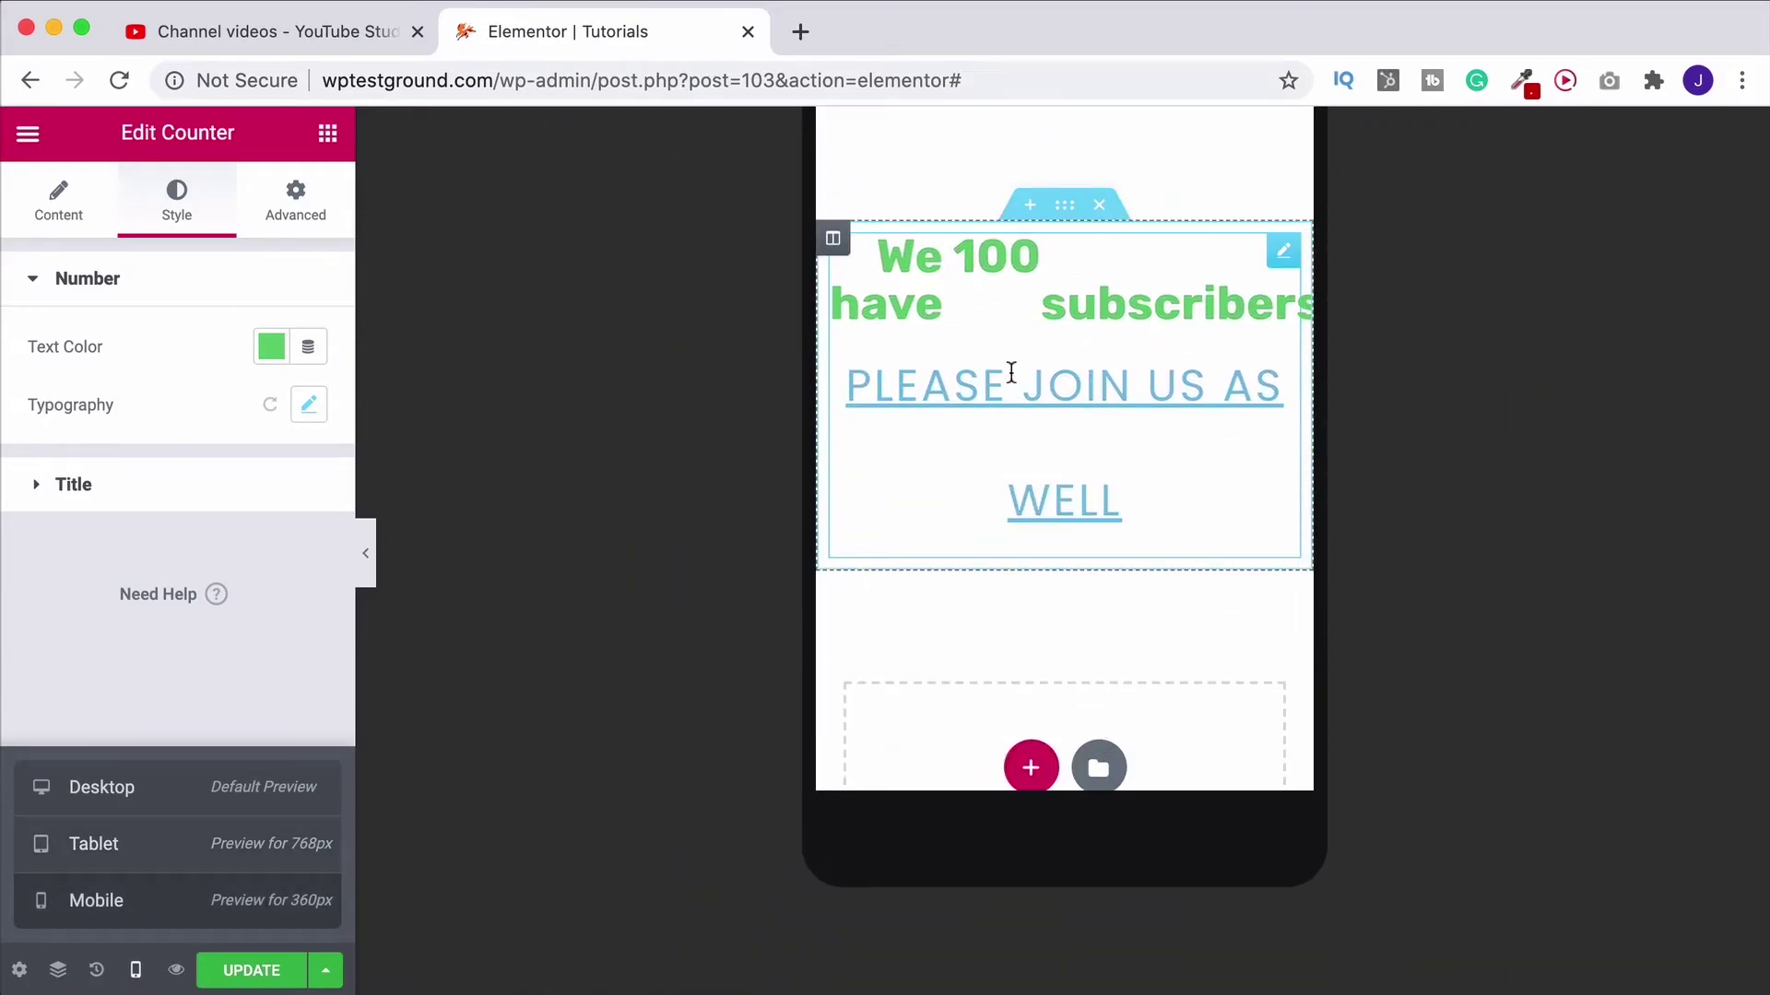
click(309, 405)
drag(49, 592, 71, 591)
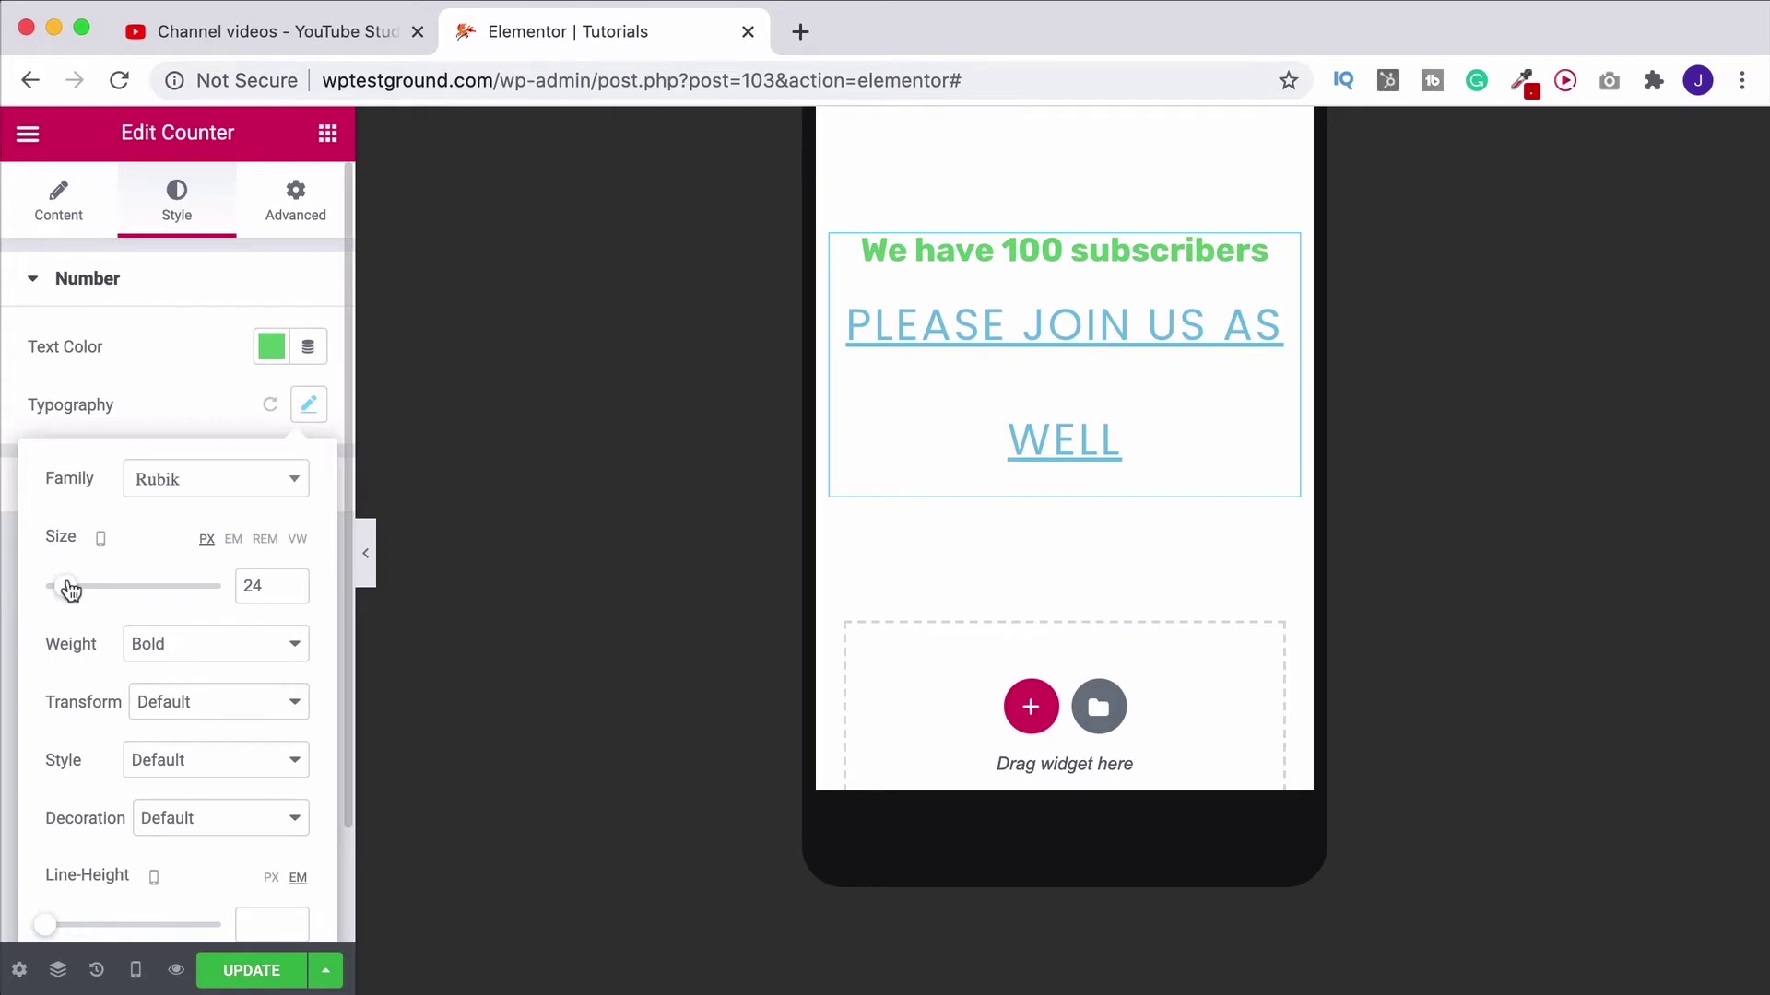
click(158, 395)
Step: Shrink the mobile subtitle to 23 px, then return to the Desktop preview
click(81, 488)
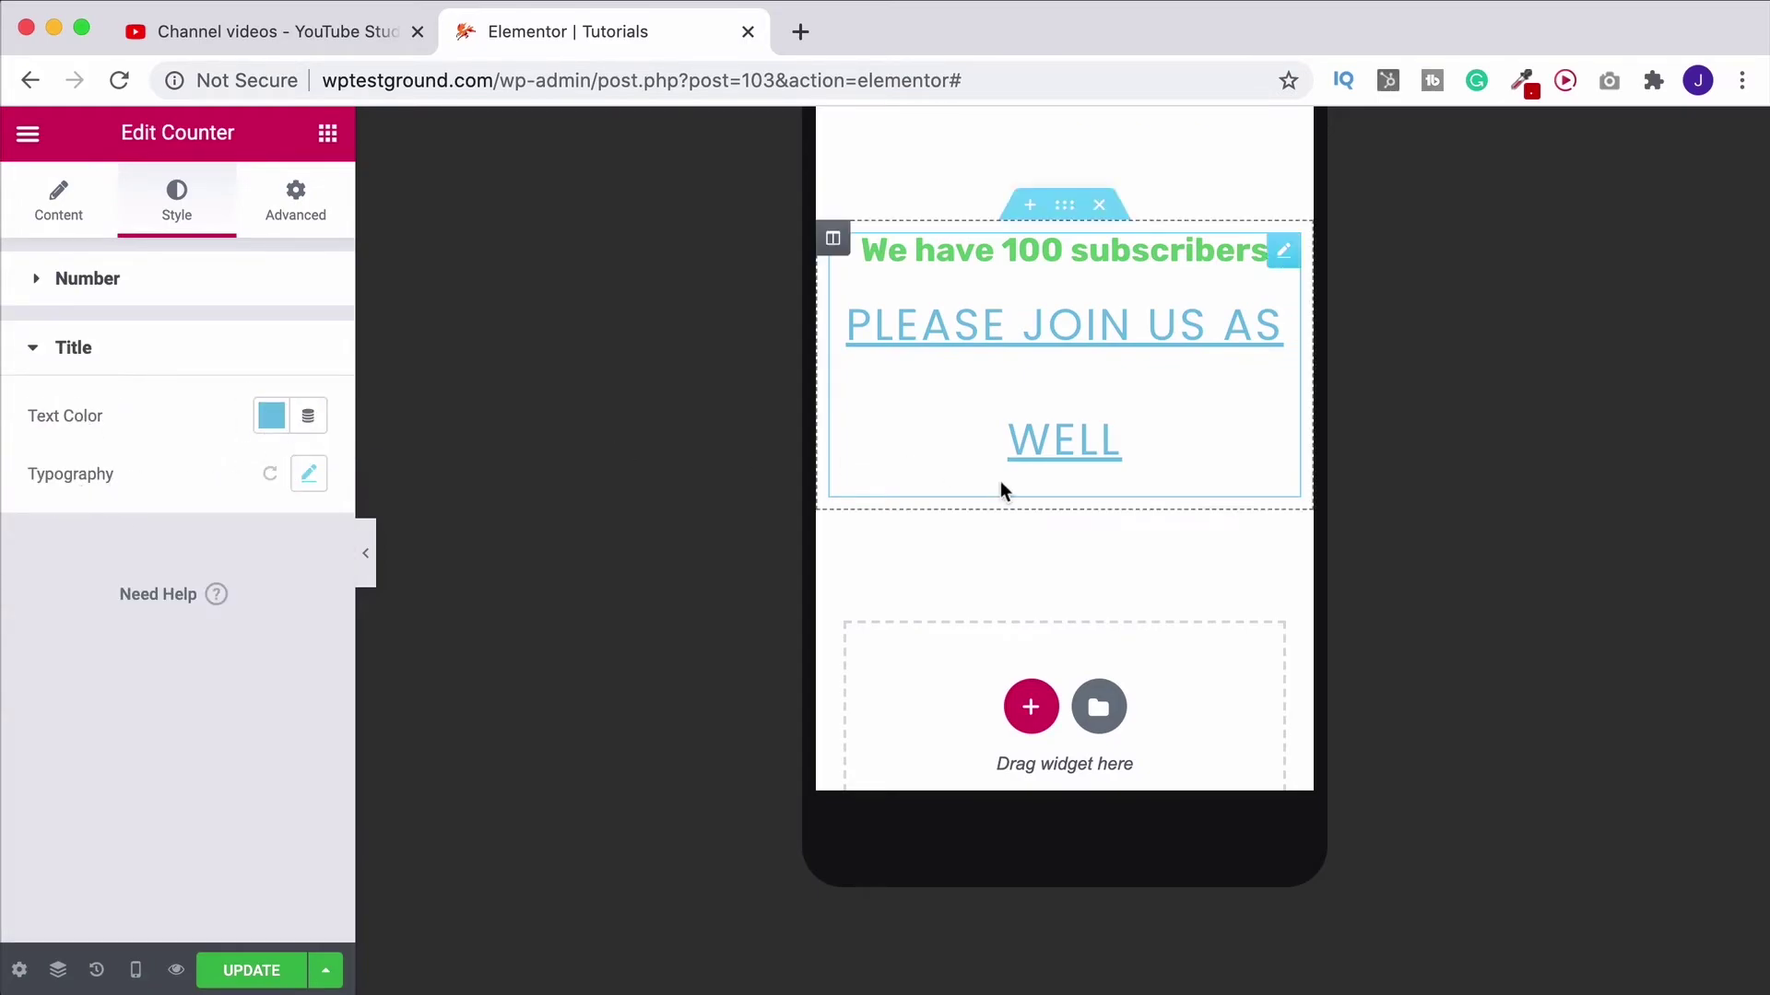
click(309, 474)
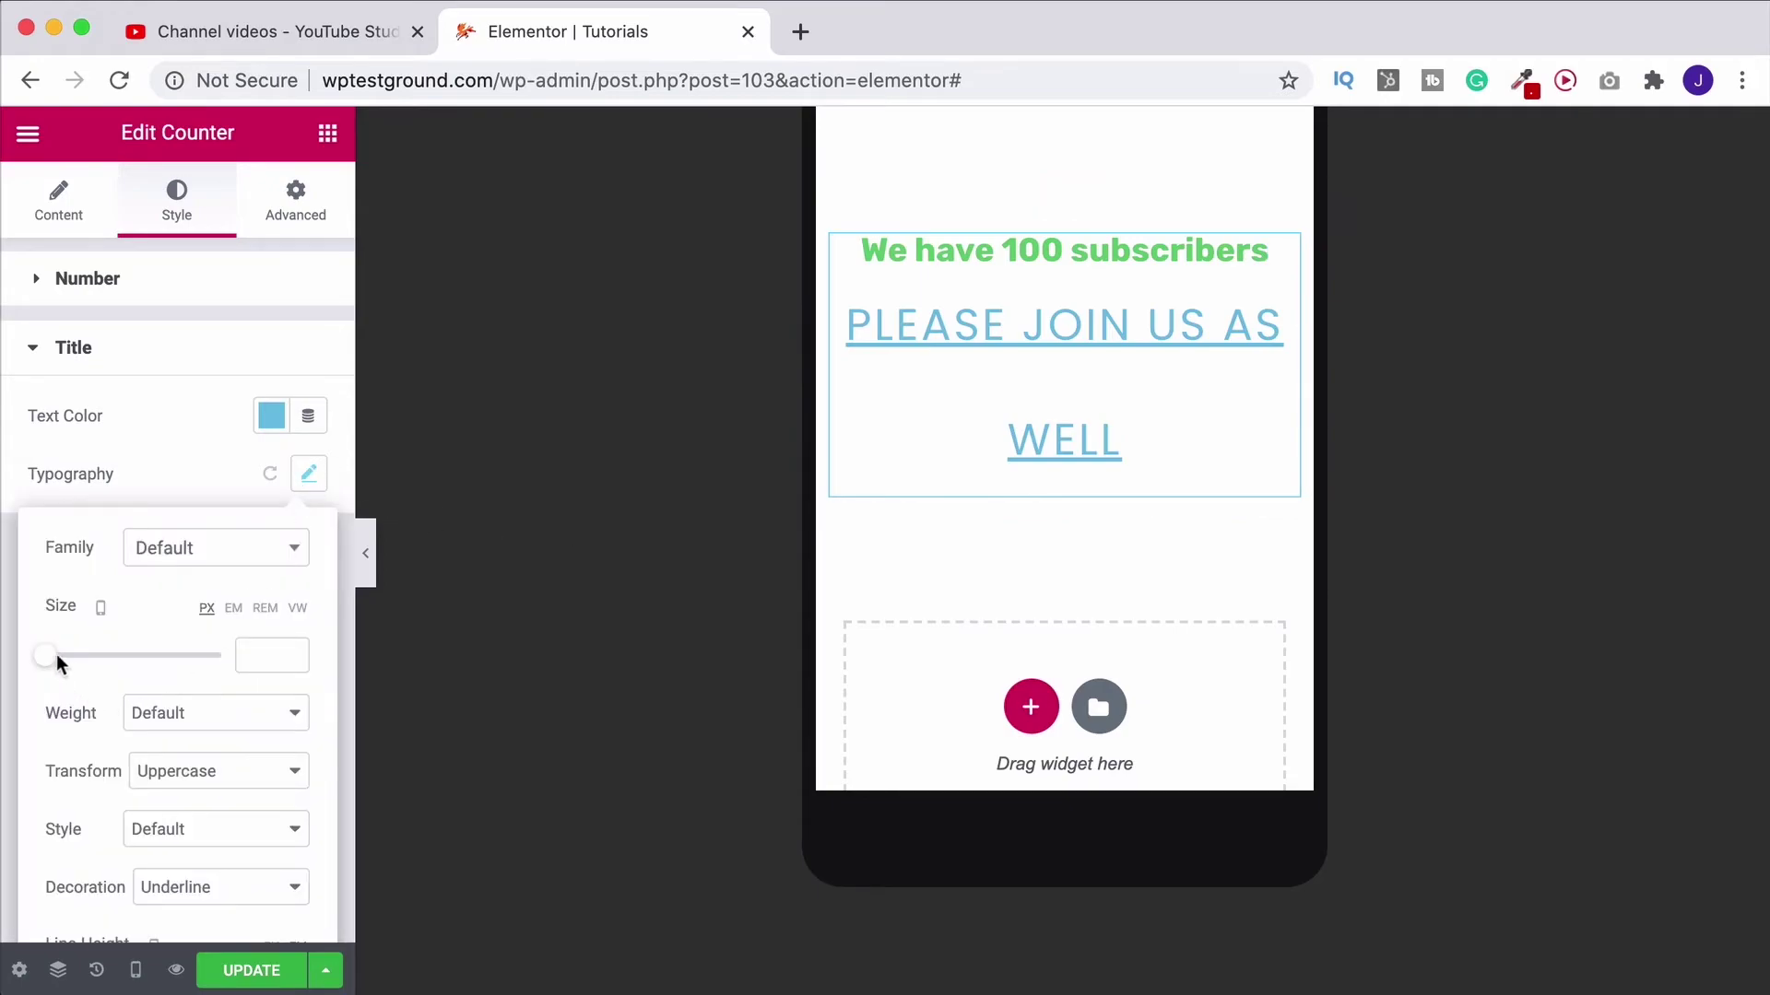
drag(59, 662, 72, 659)
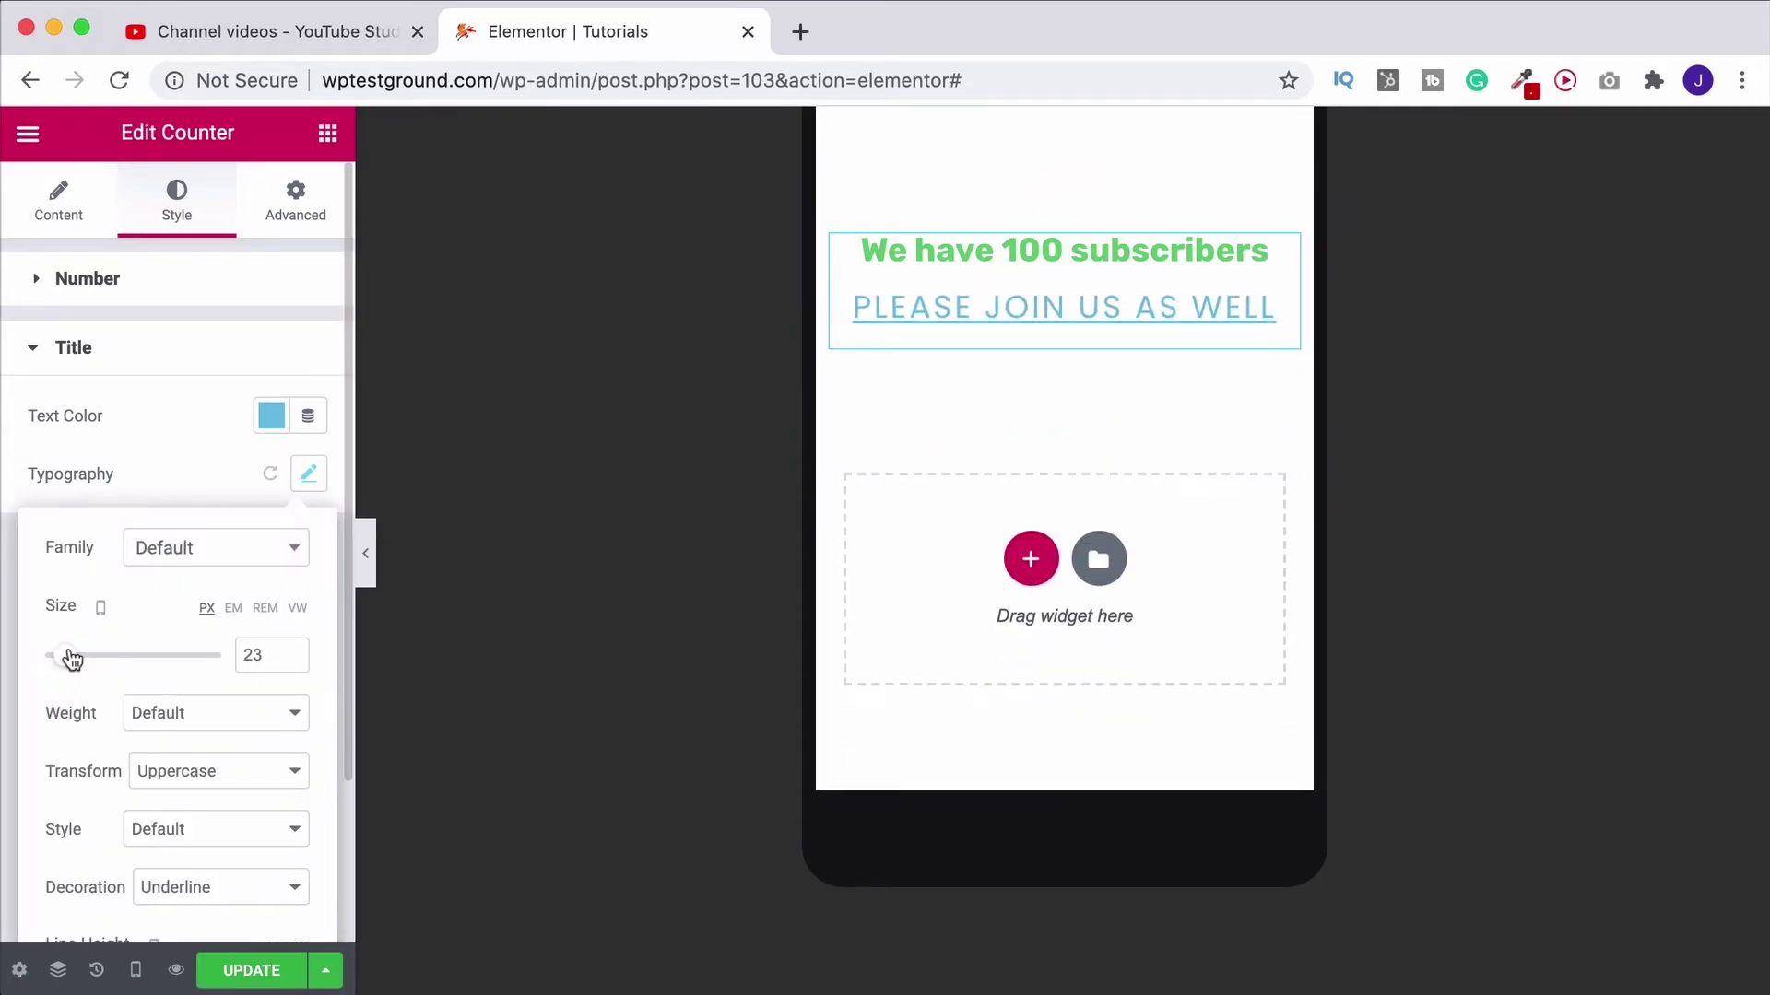
scroll(974, 547, up, 2)
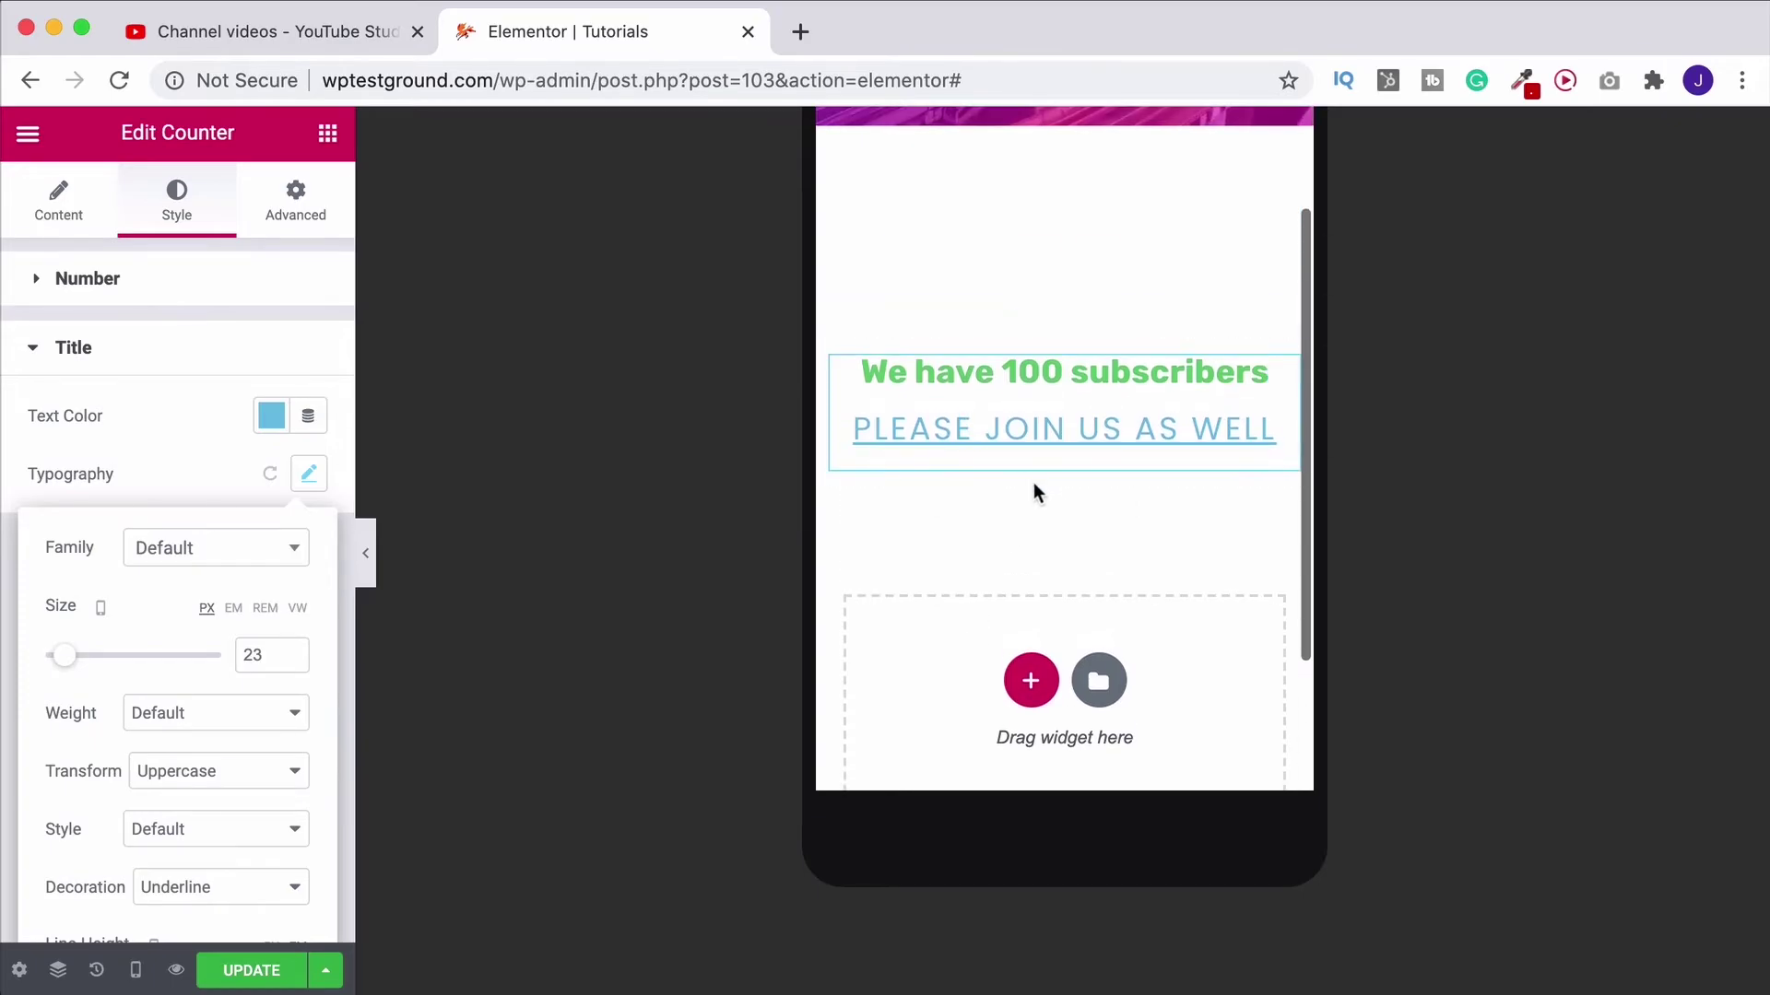
scroll(1048, 543, down, 1)
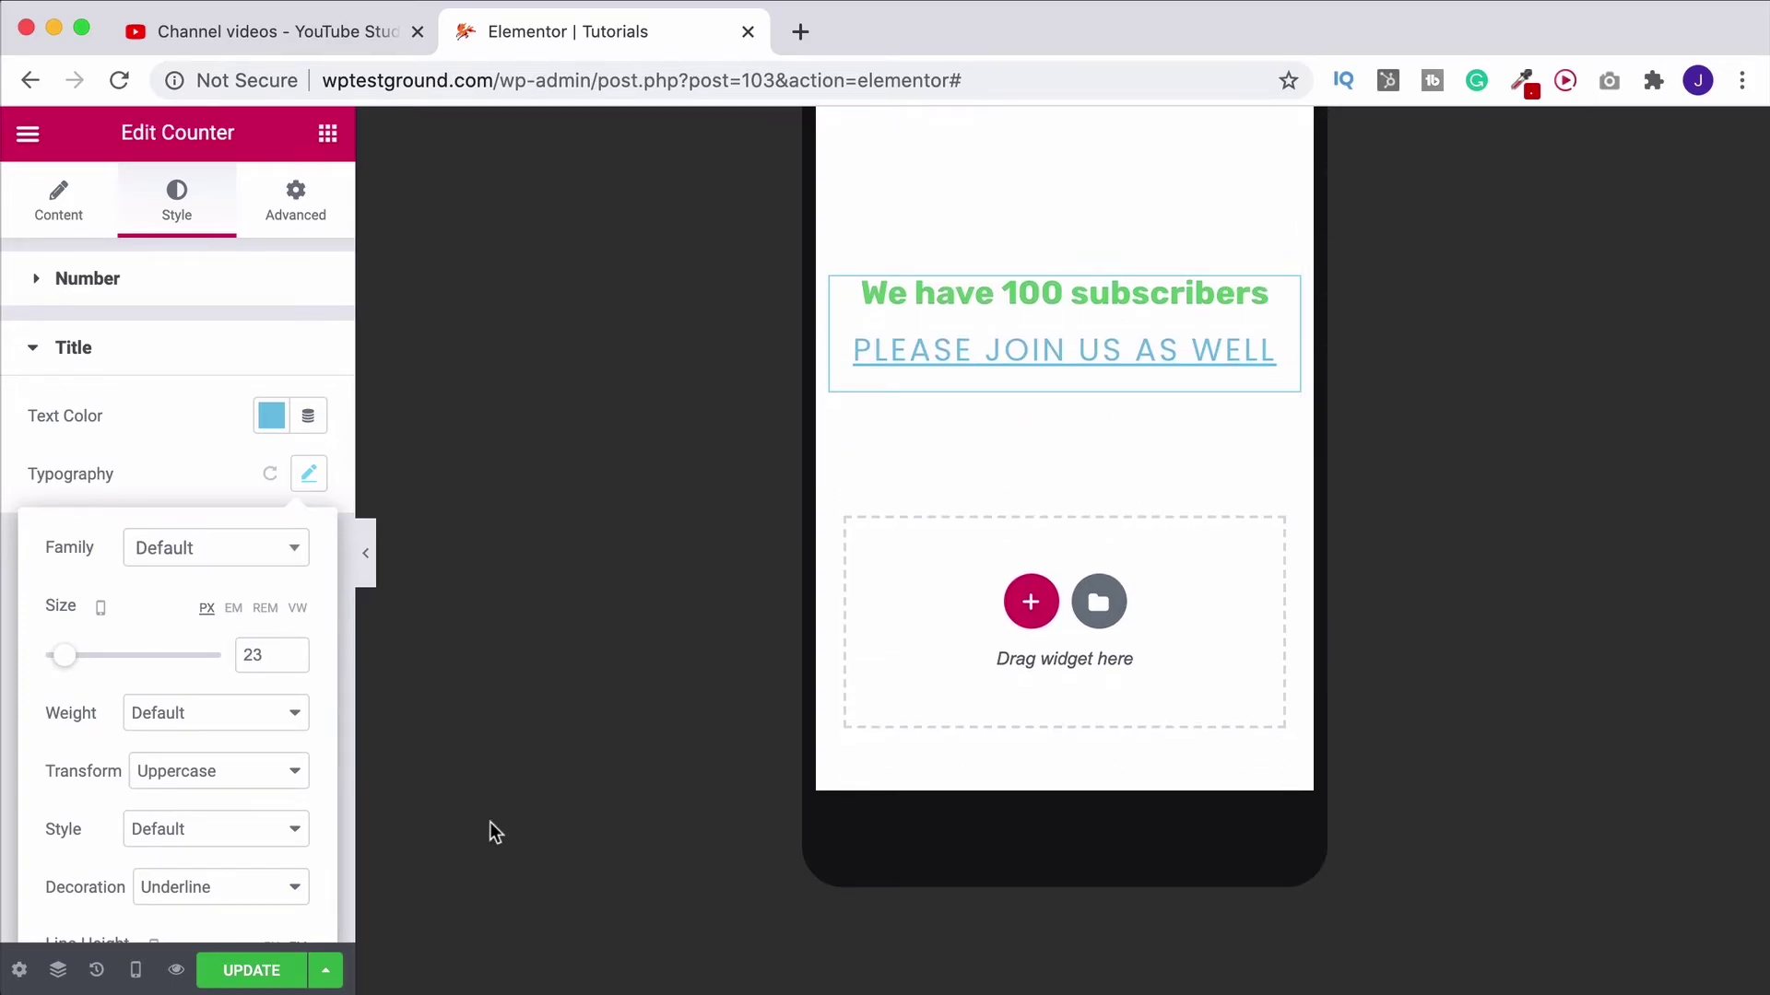
click(136, 970)
click(145, 789)
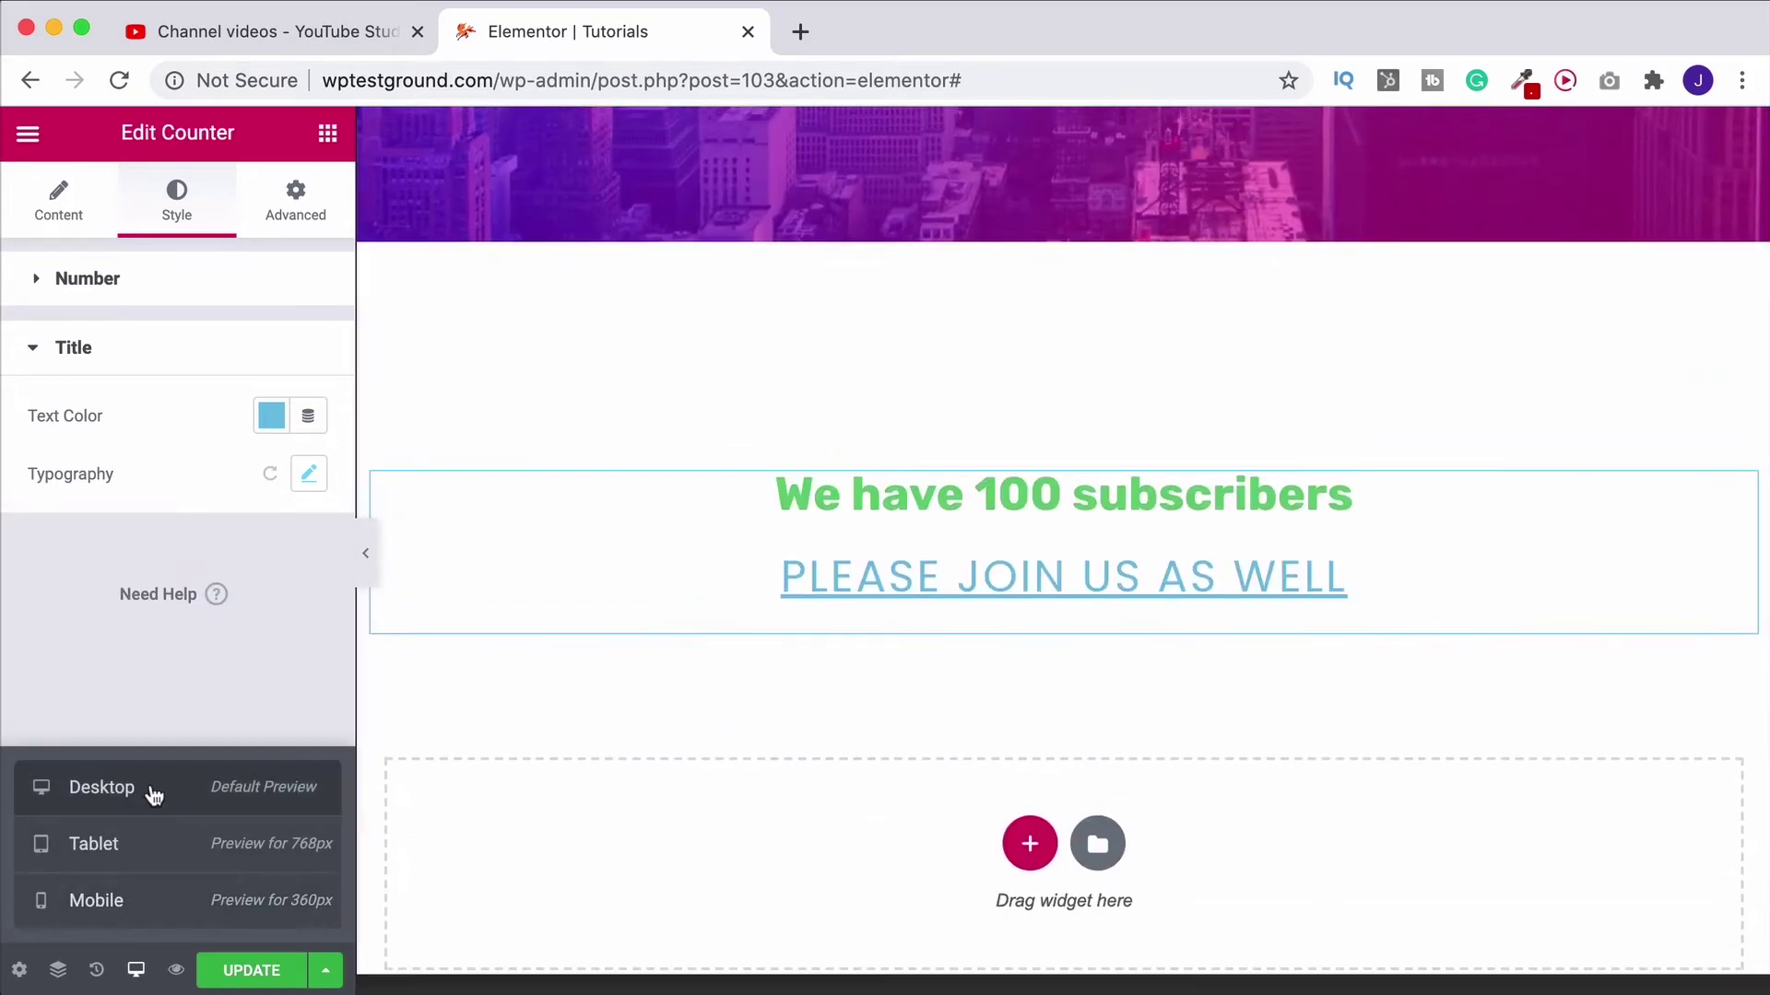
scroll(1005, 661, down, 2)
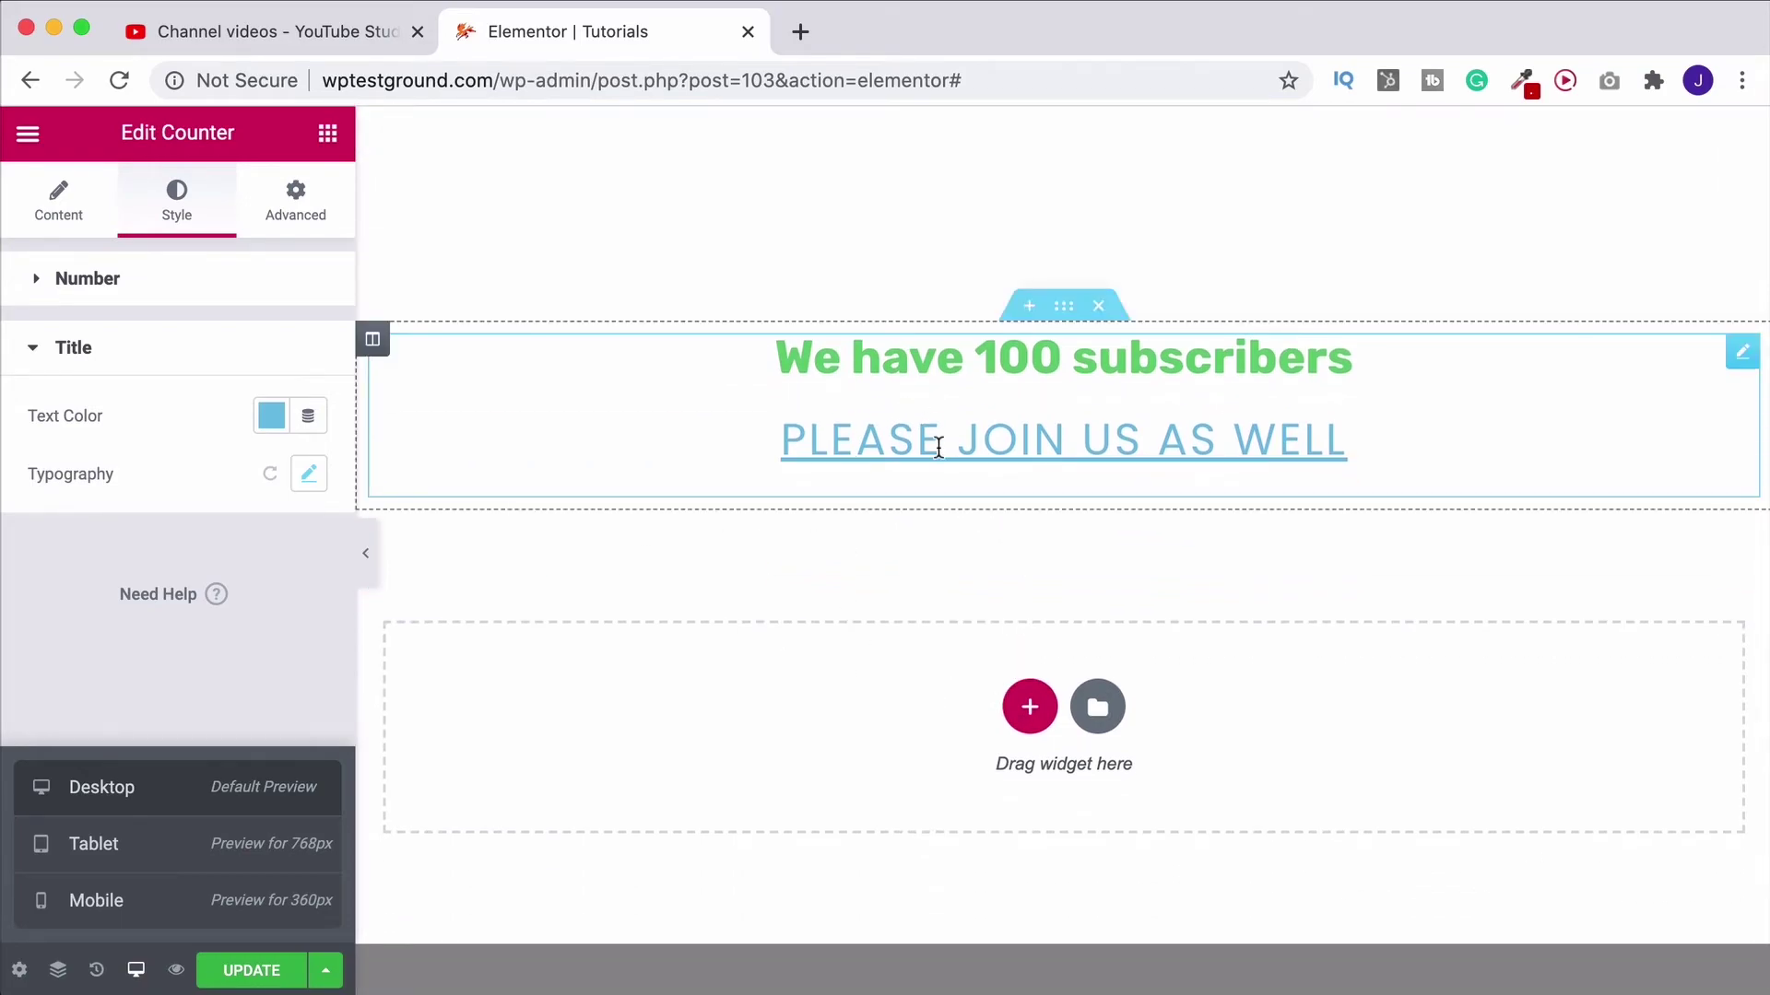
Step: Insert a three-column structure below the subtitle and search the Elements panel for 'count'
click(1030, 706)
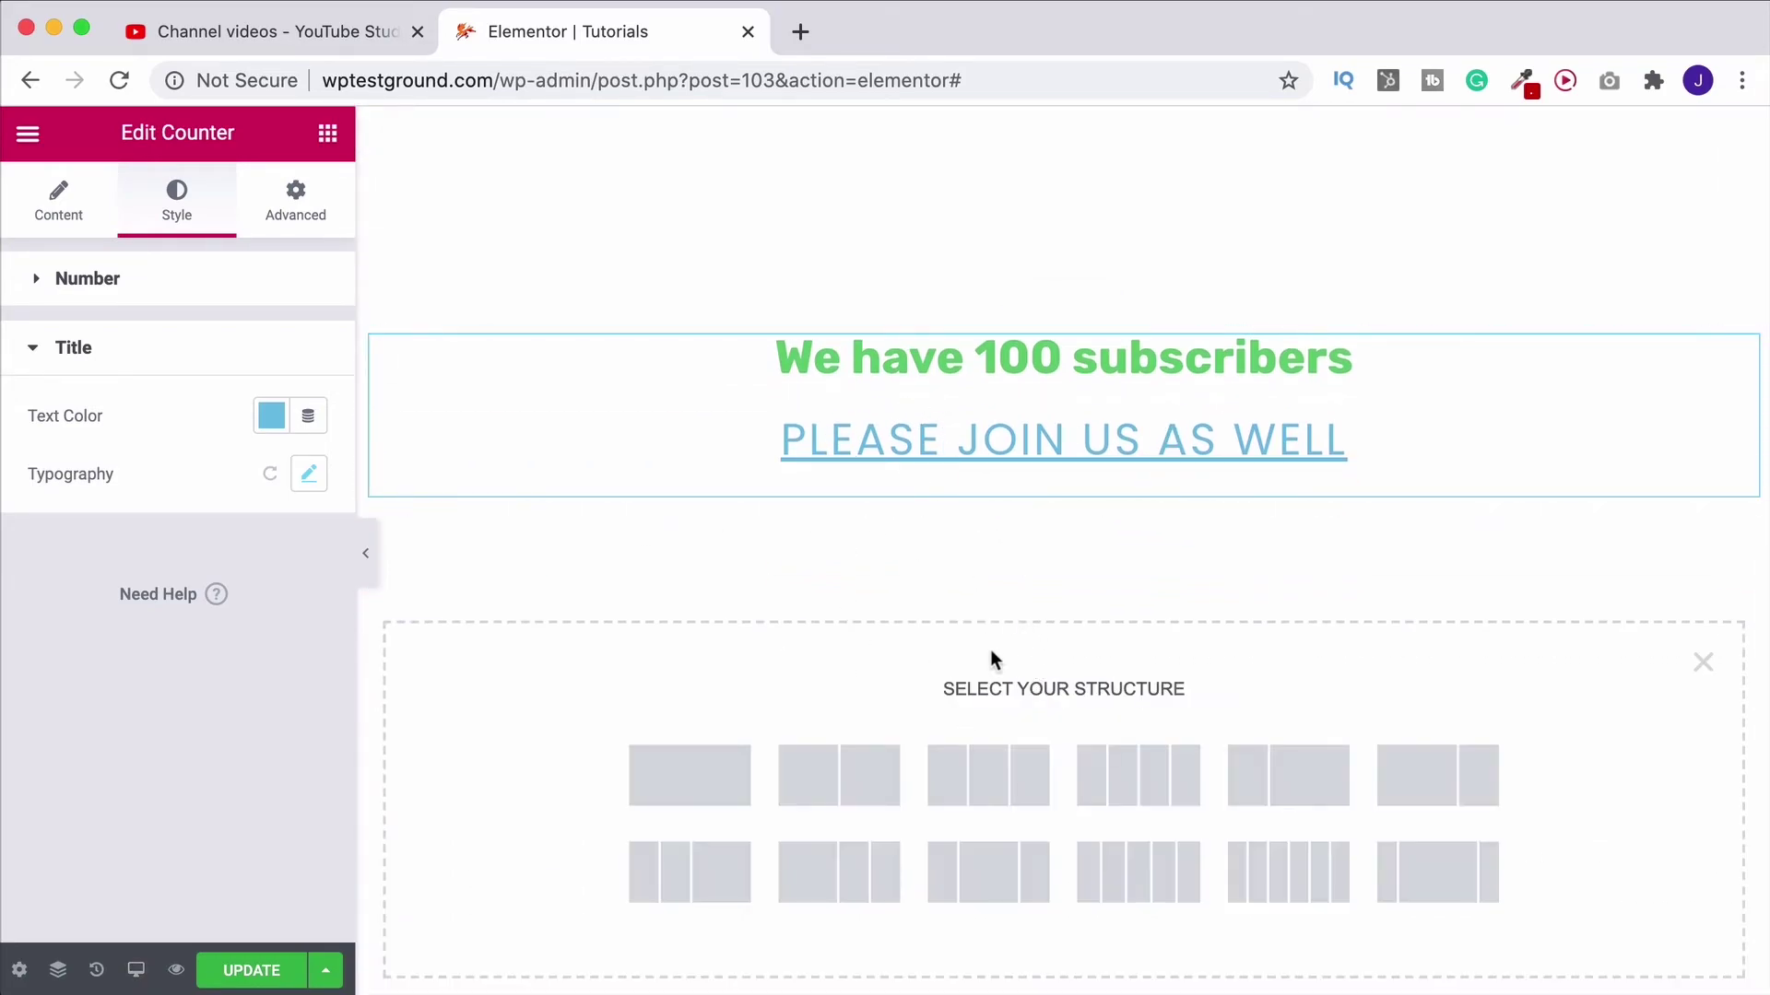
click(999, 778)
click(328, 134)
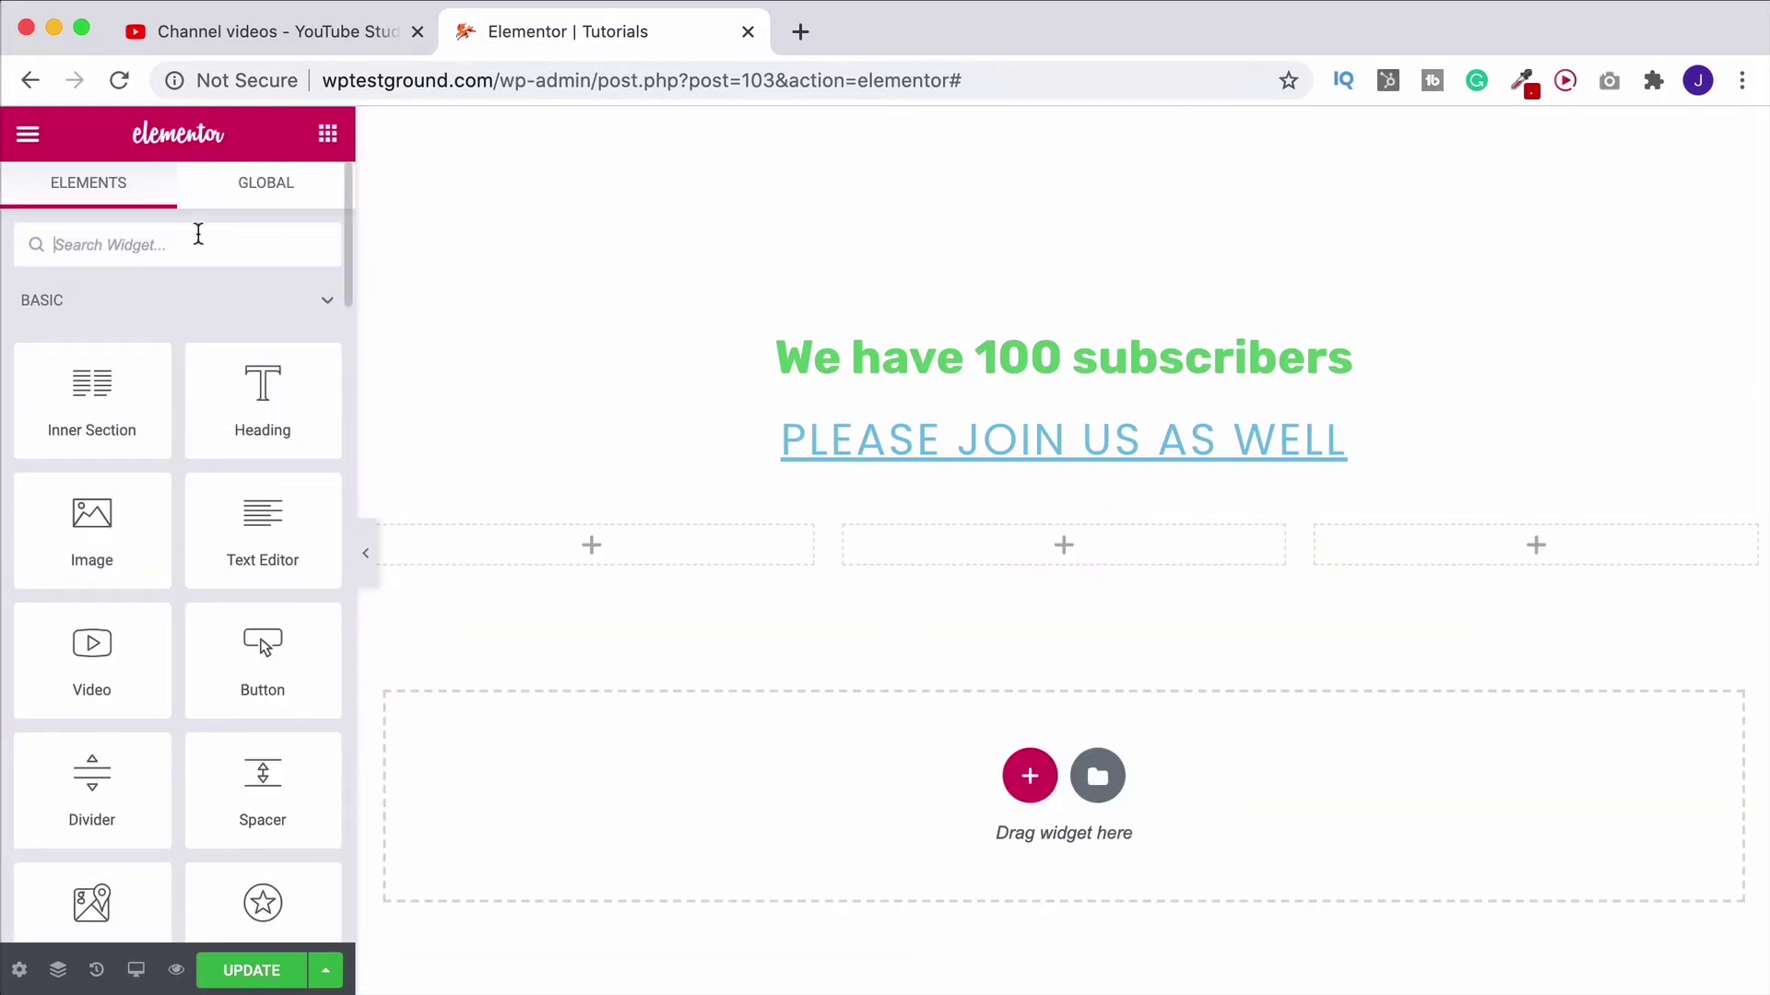
text(count)
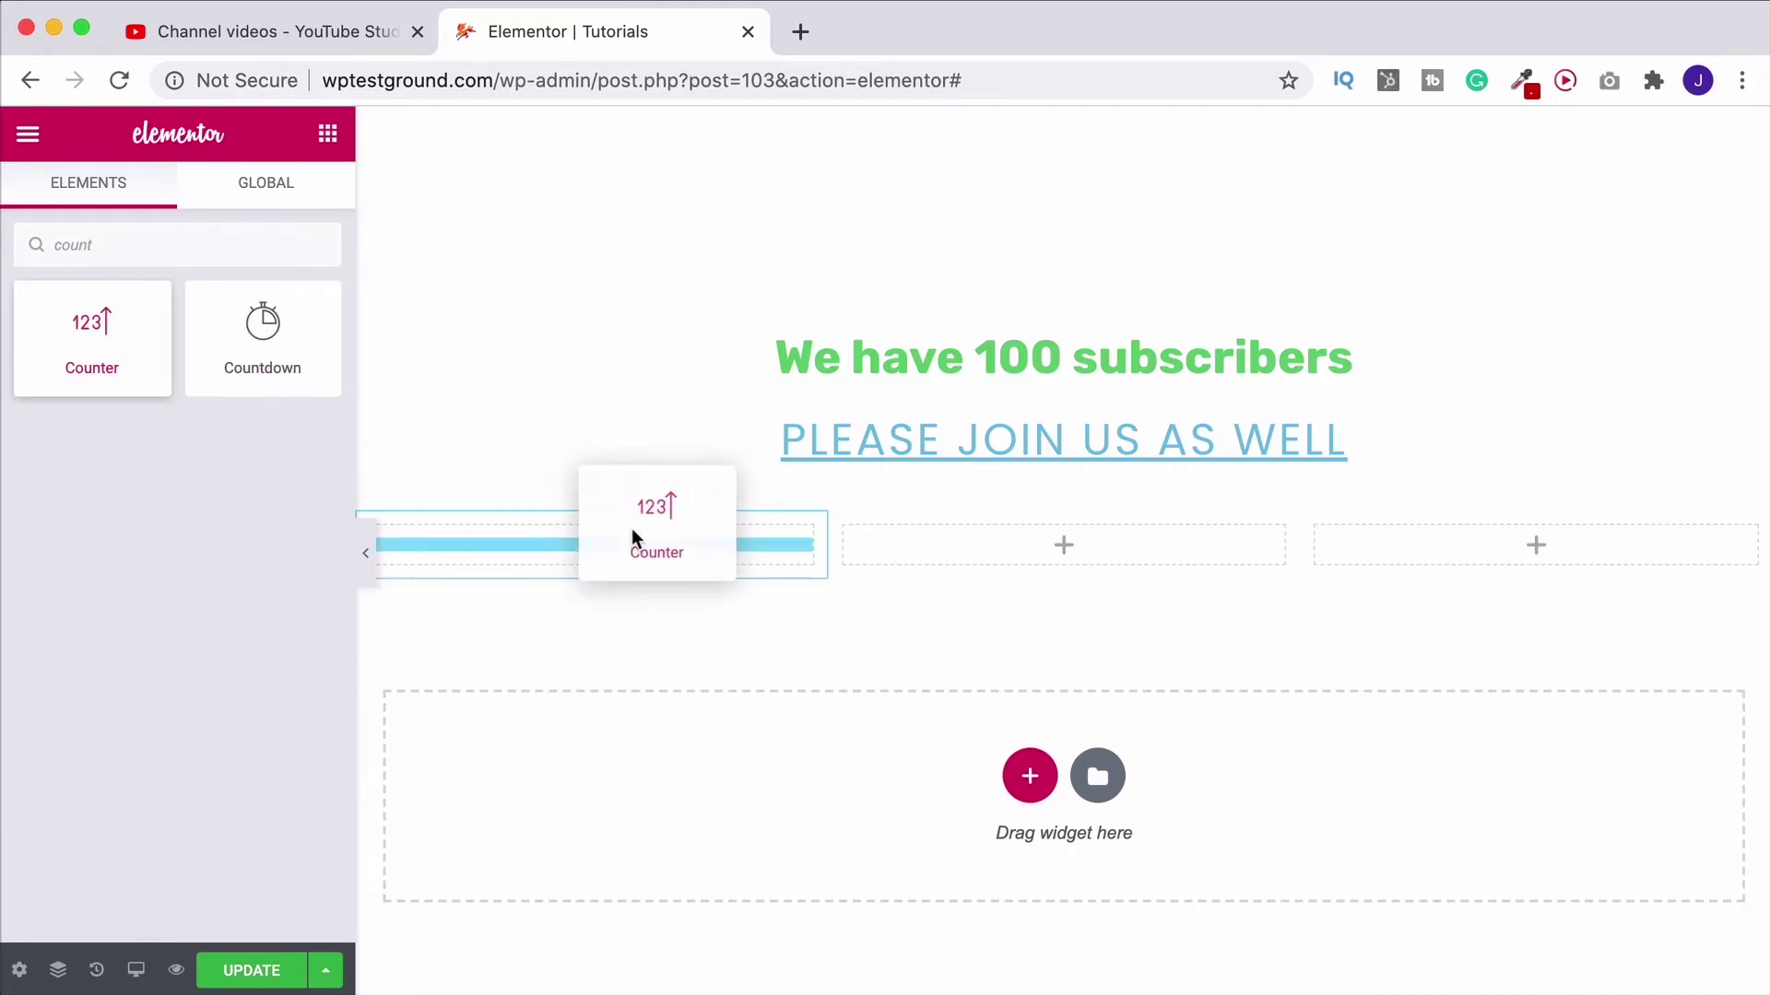
Step: Drop a Counter into the first column, then copy and paste it into the second and third columns
drag(152, 317, 636, 539)
right_click(786, 540)
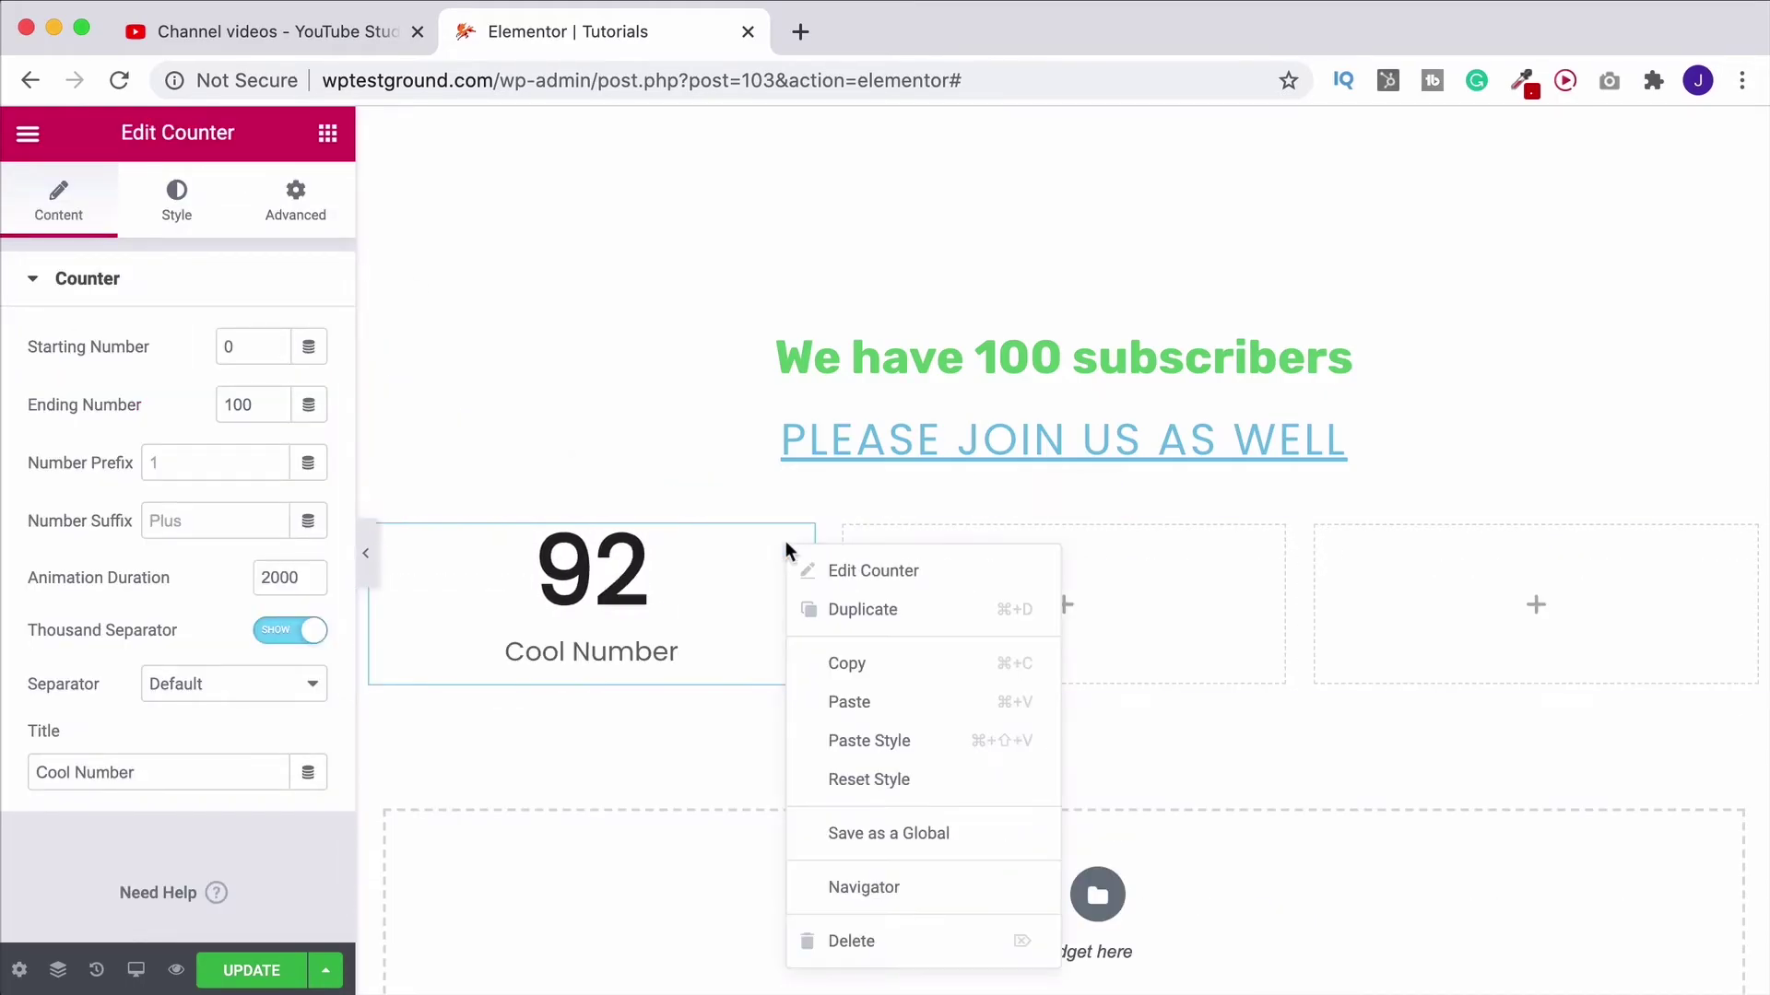
click(849, 665)
right_click(1113, 592)
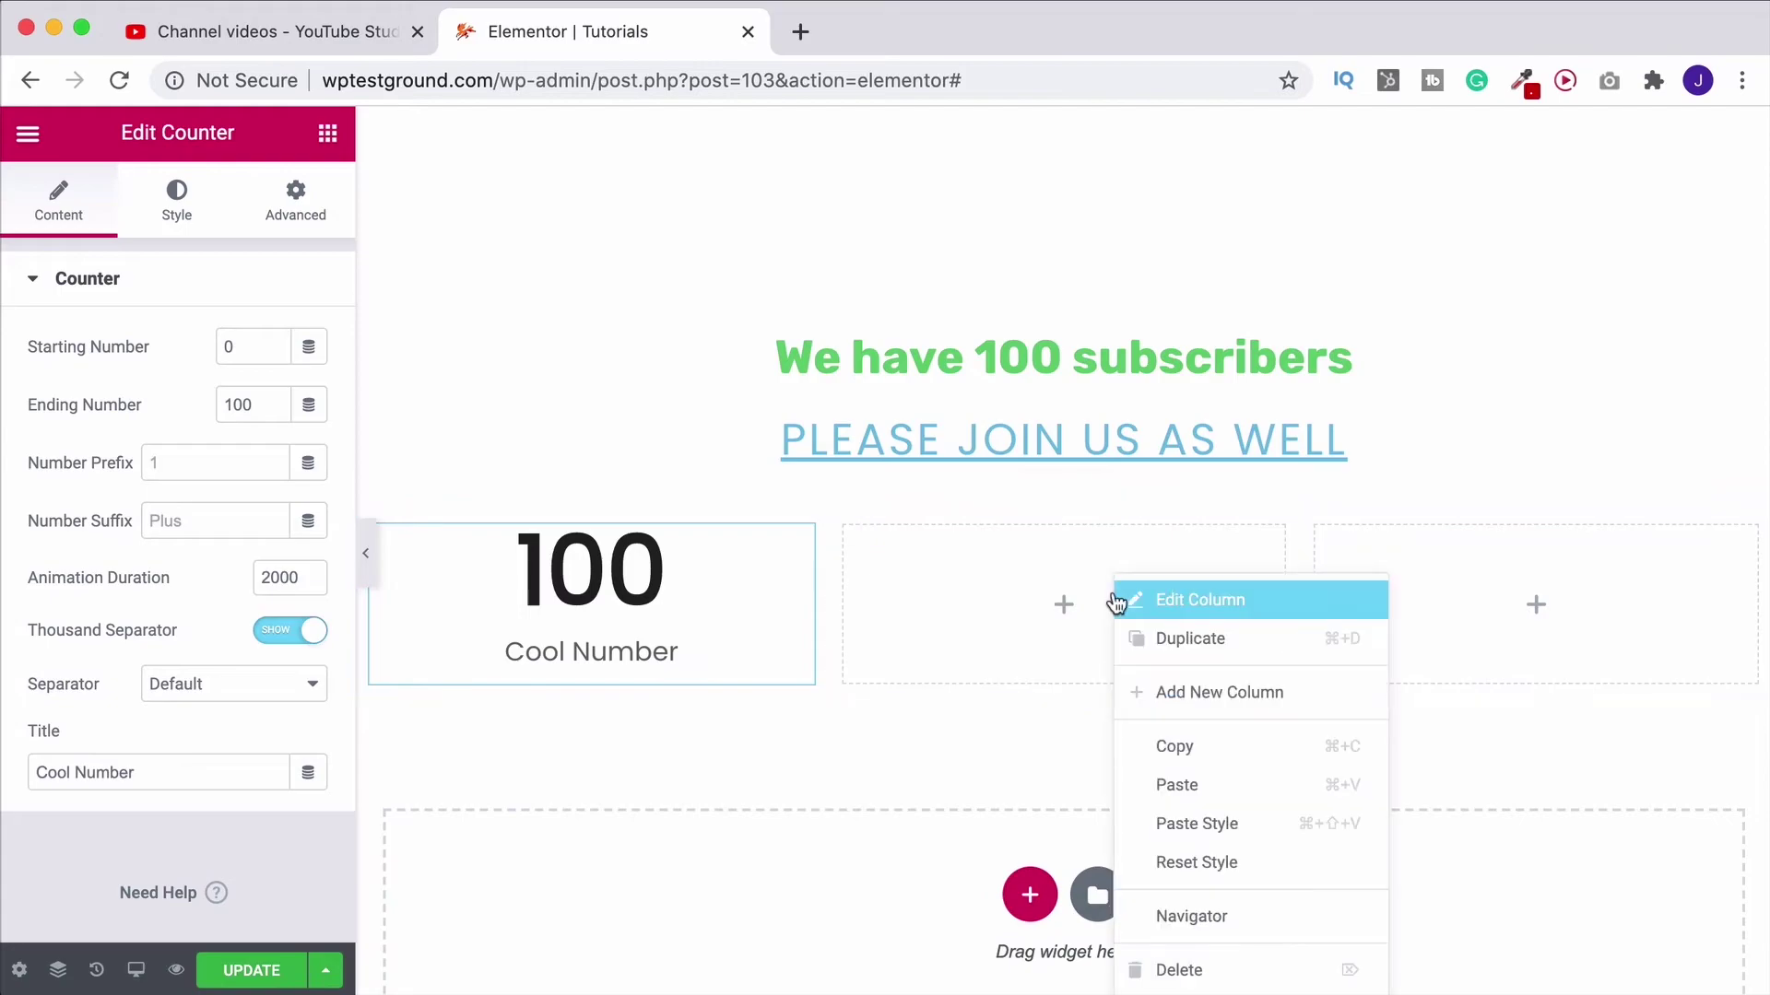
click(1221, 779)
right_click(1446, 585)
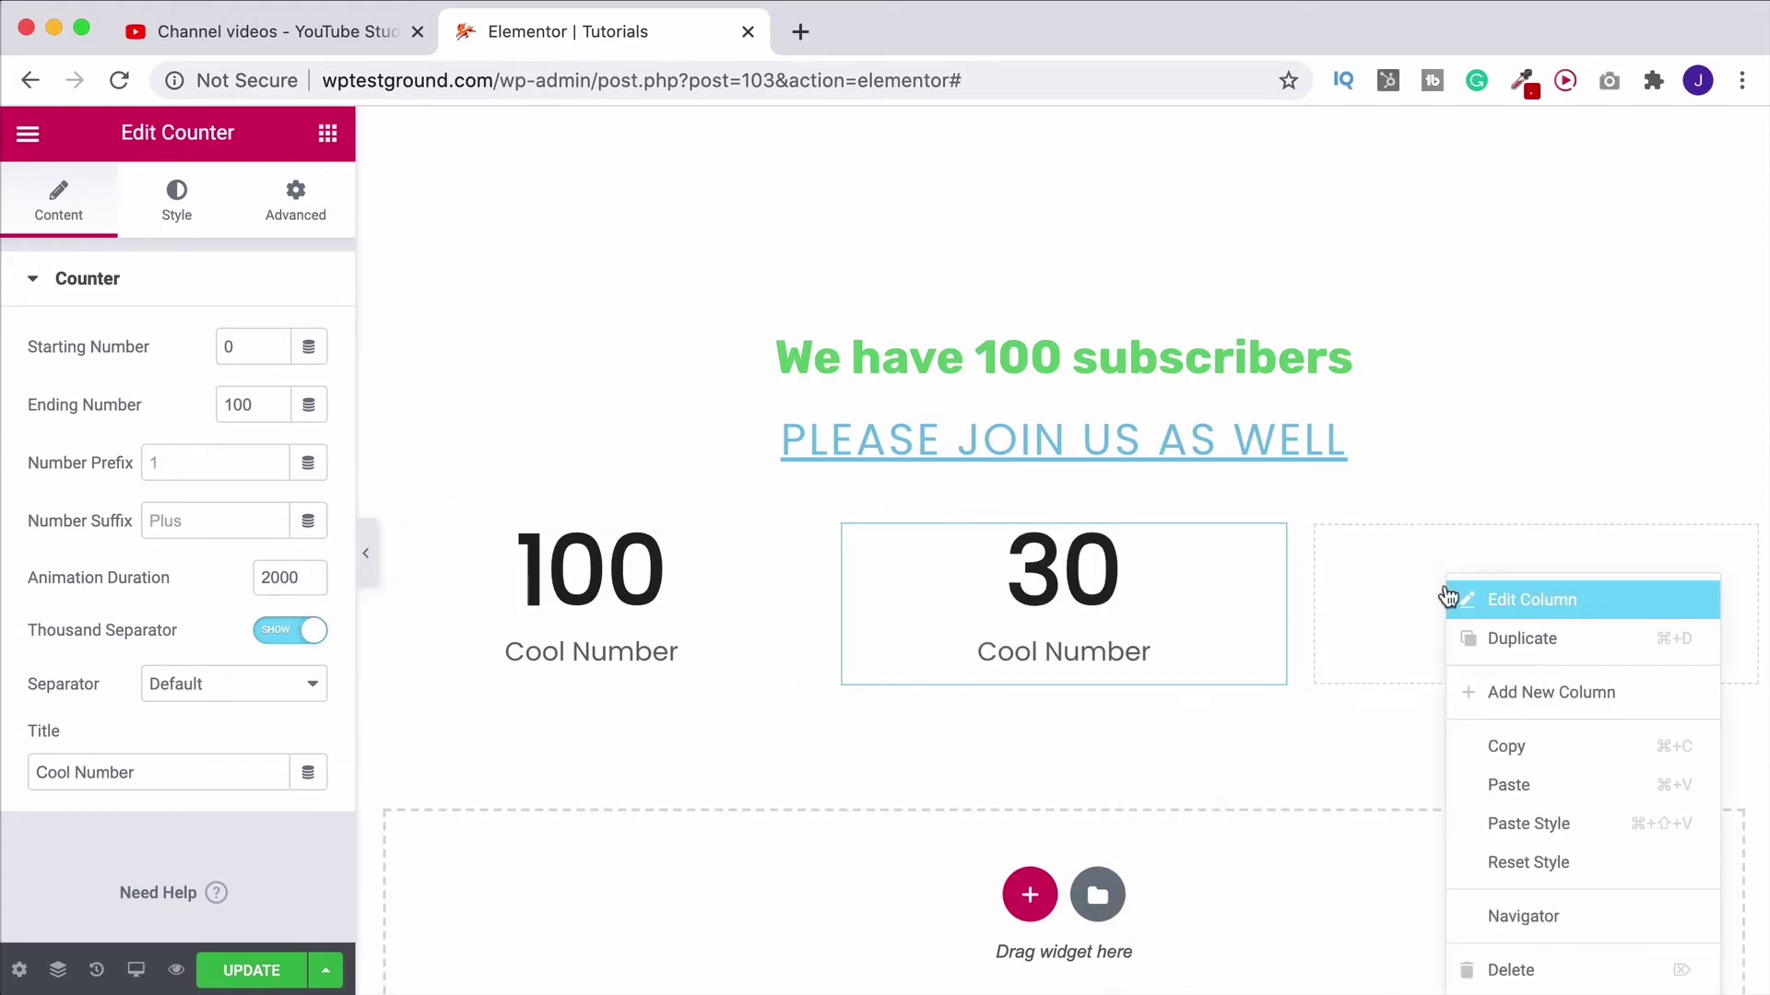
click(1563, 777)
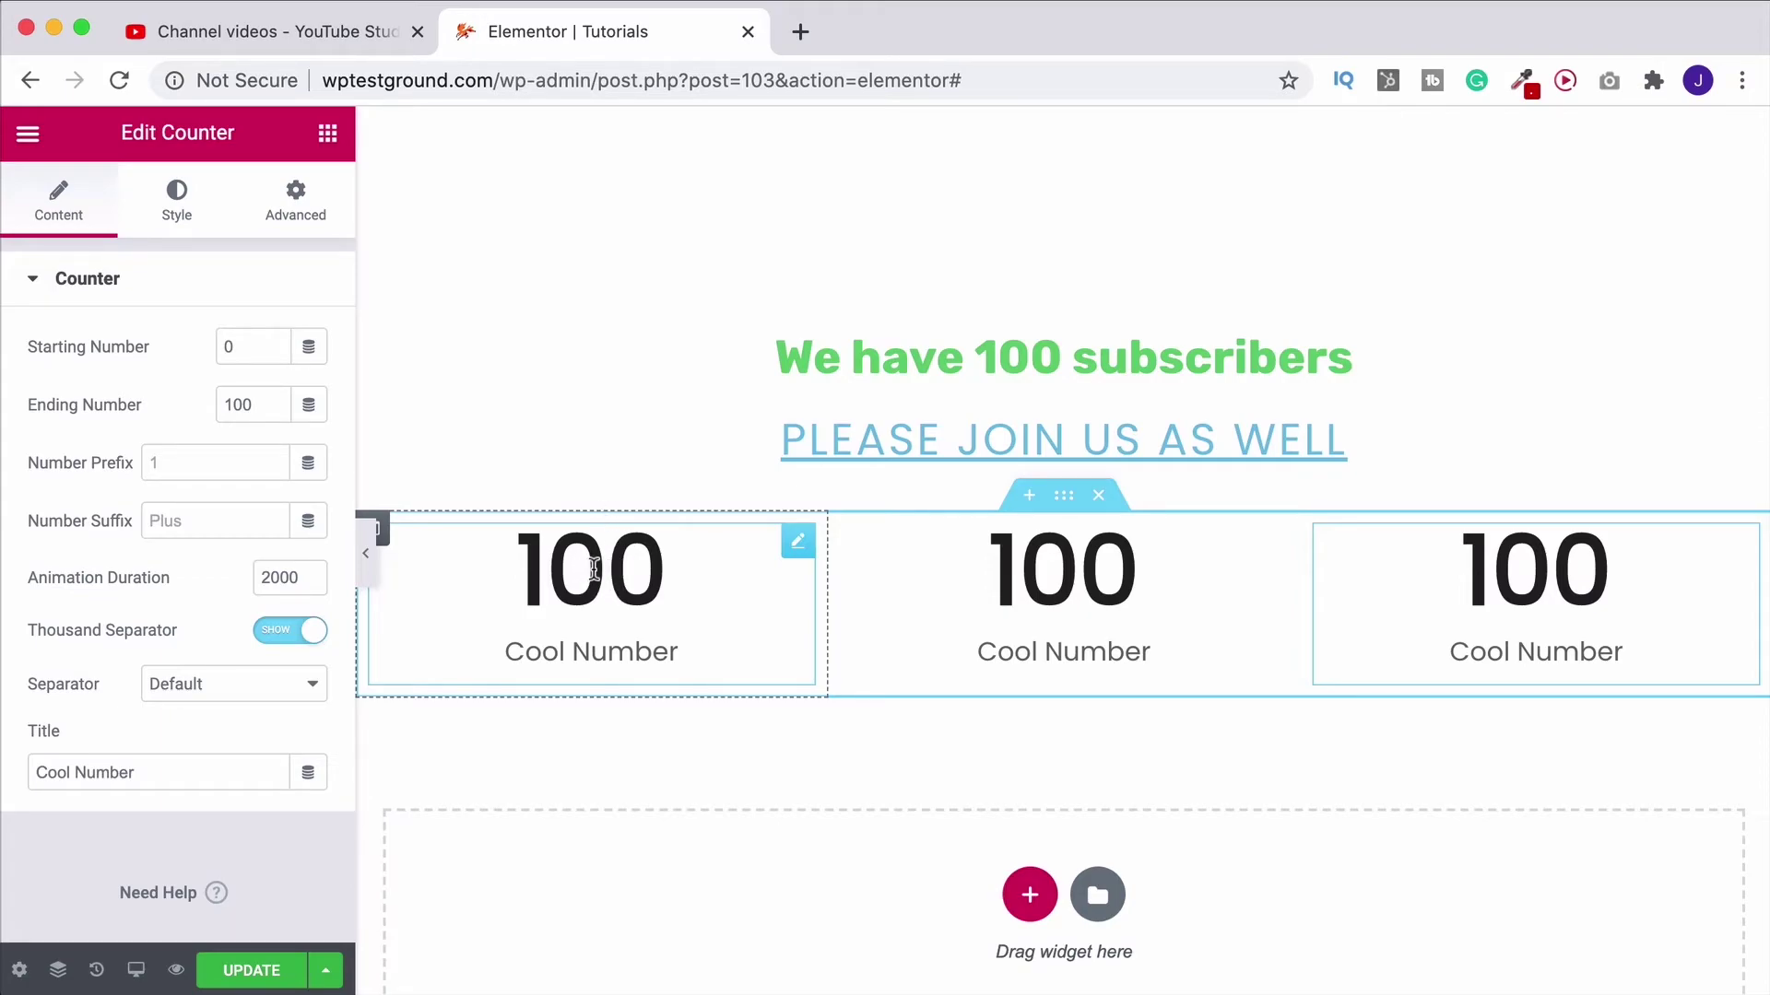
Step: Change the Ending Number to 250 on the middle counter and 300 on the right counter
click(1262, 540)
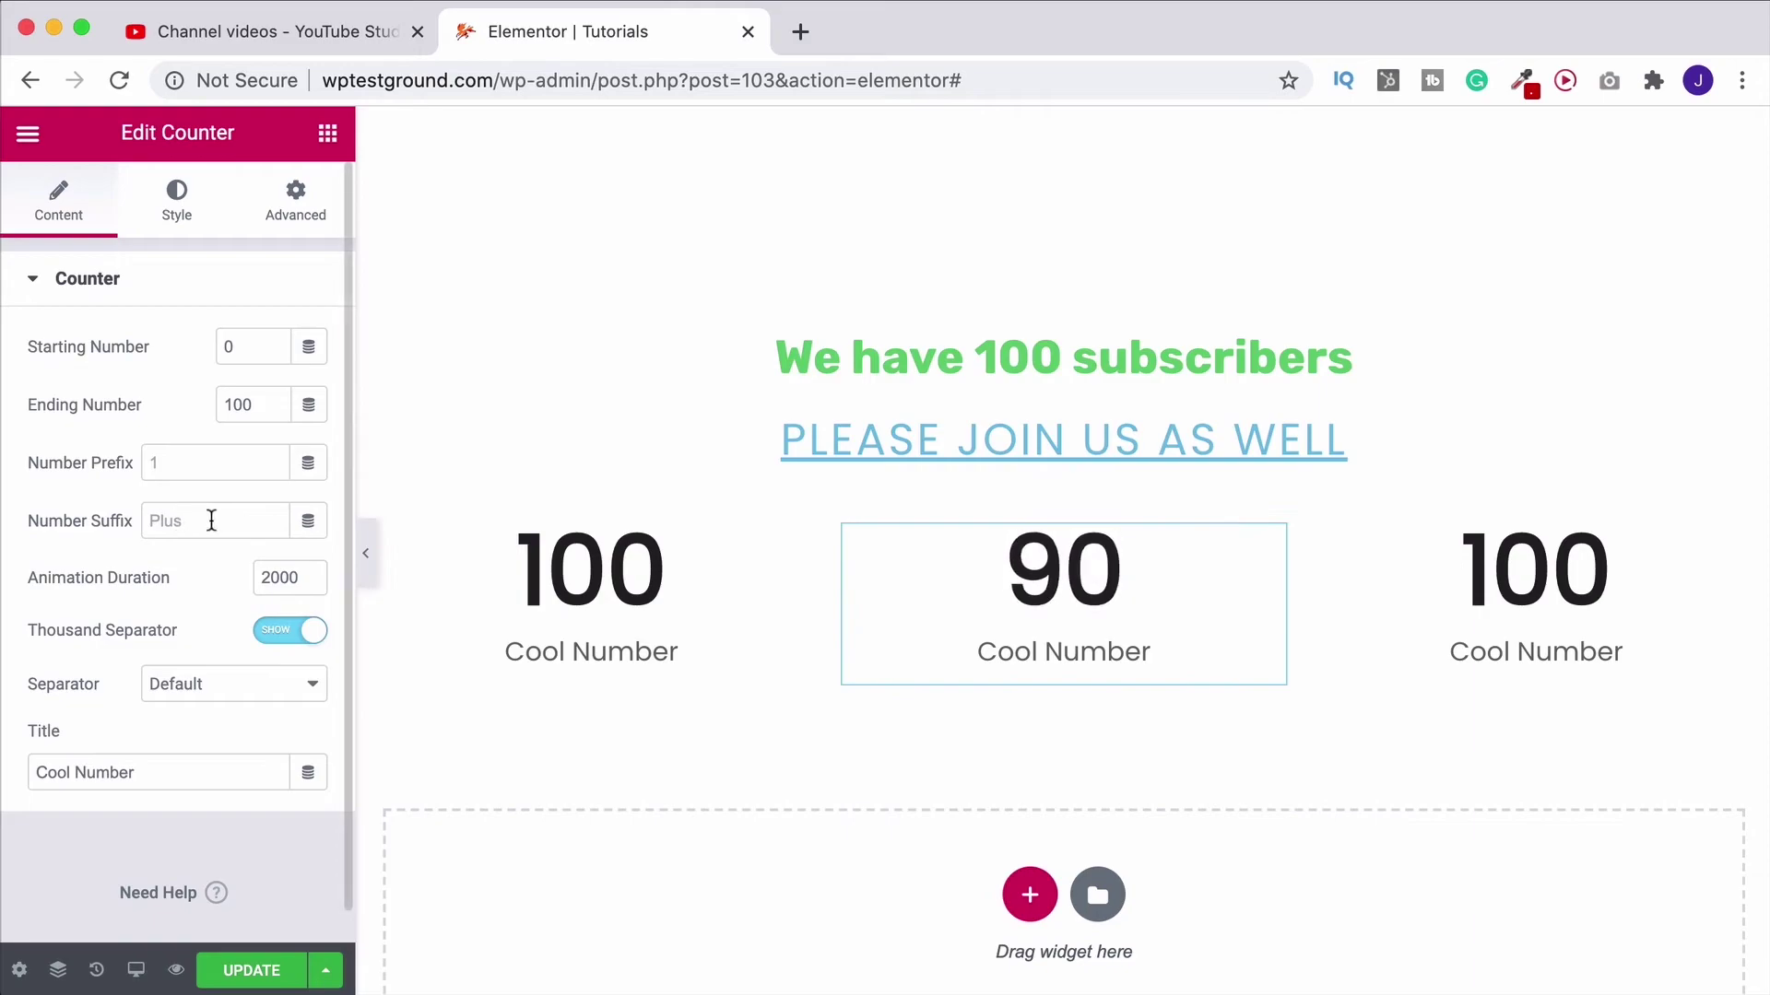
text(250)
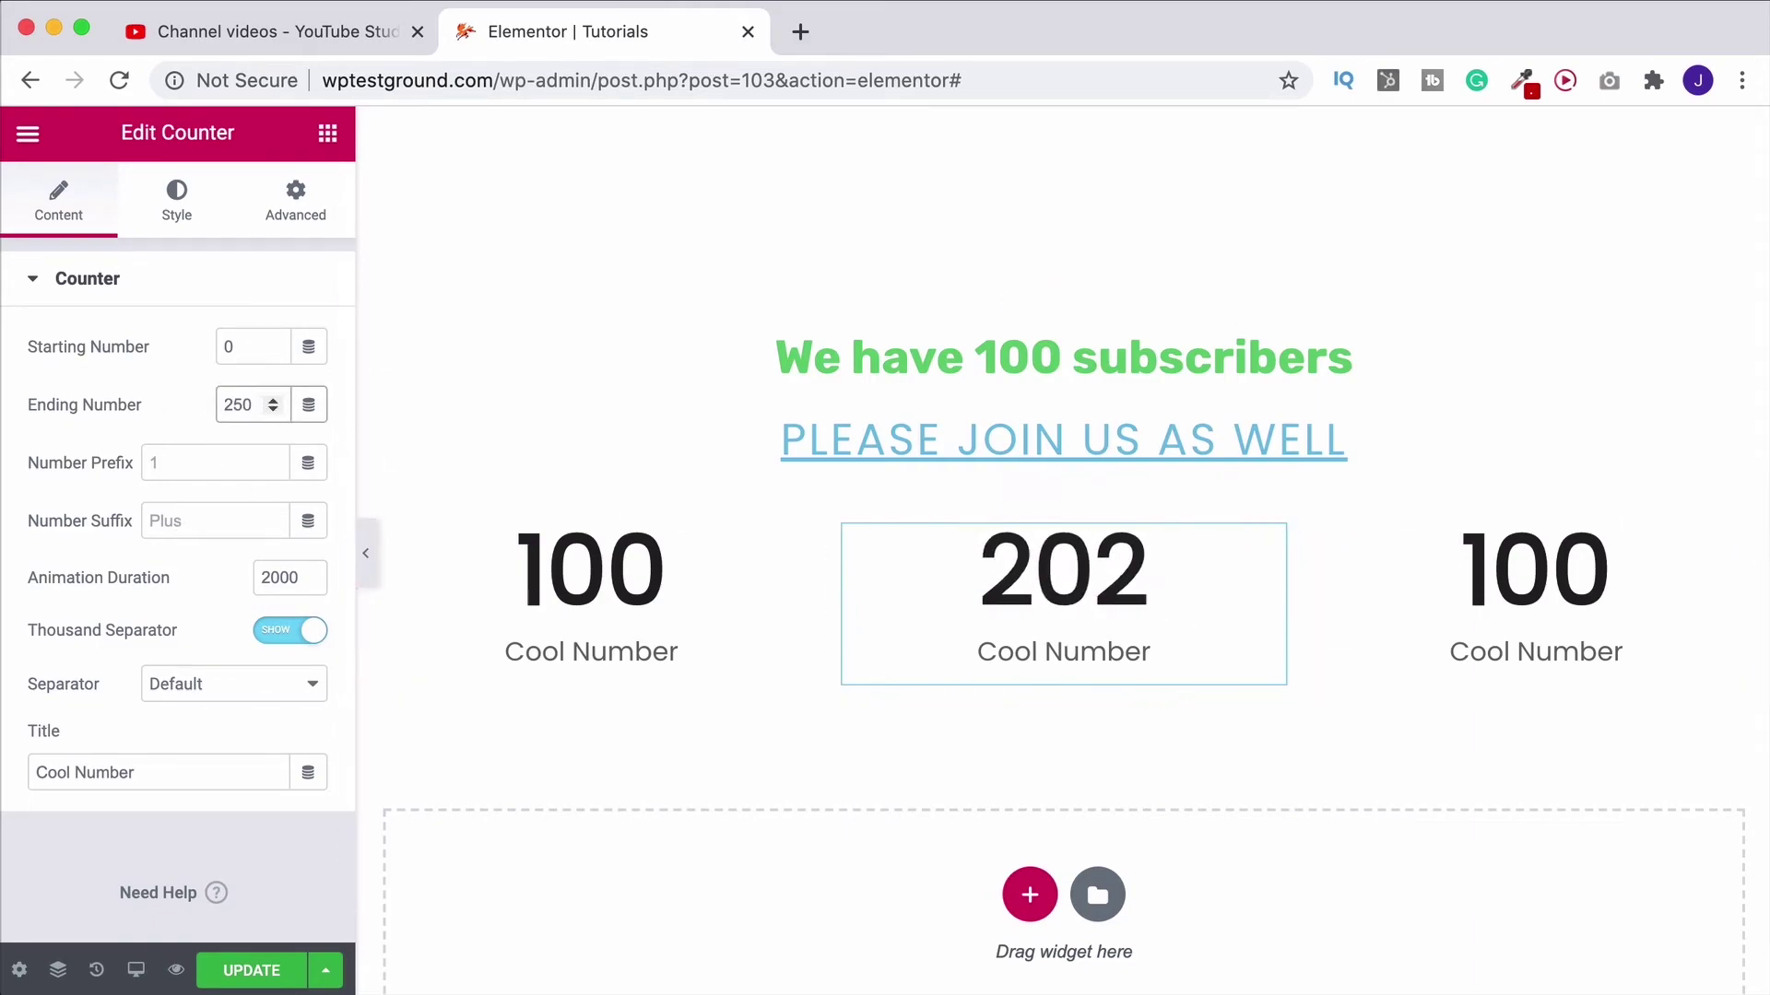
click(1739, 547)
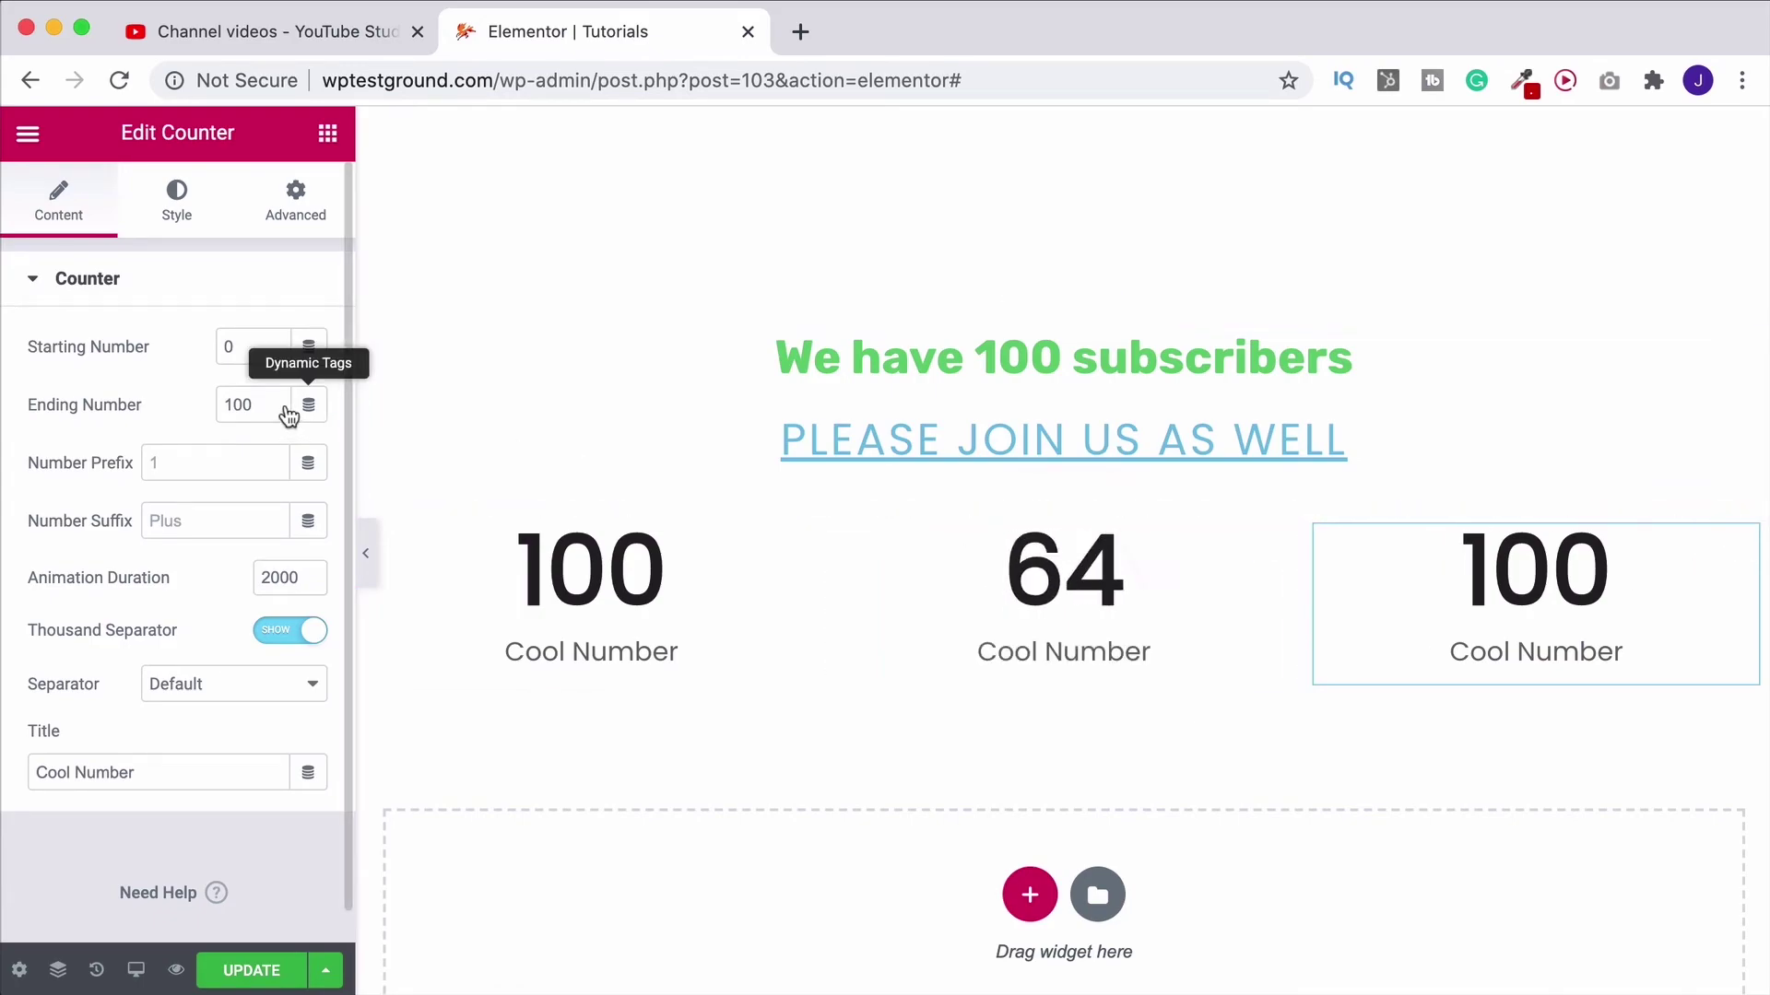
drag(252, 403, 192, 409)
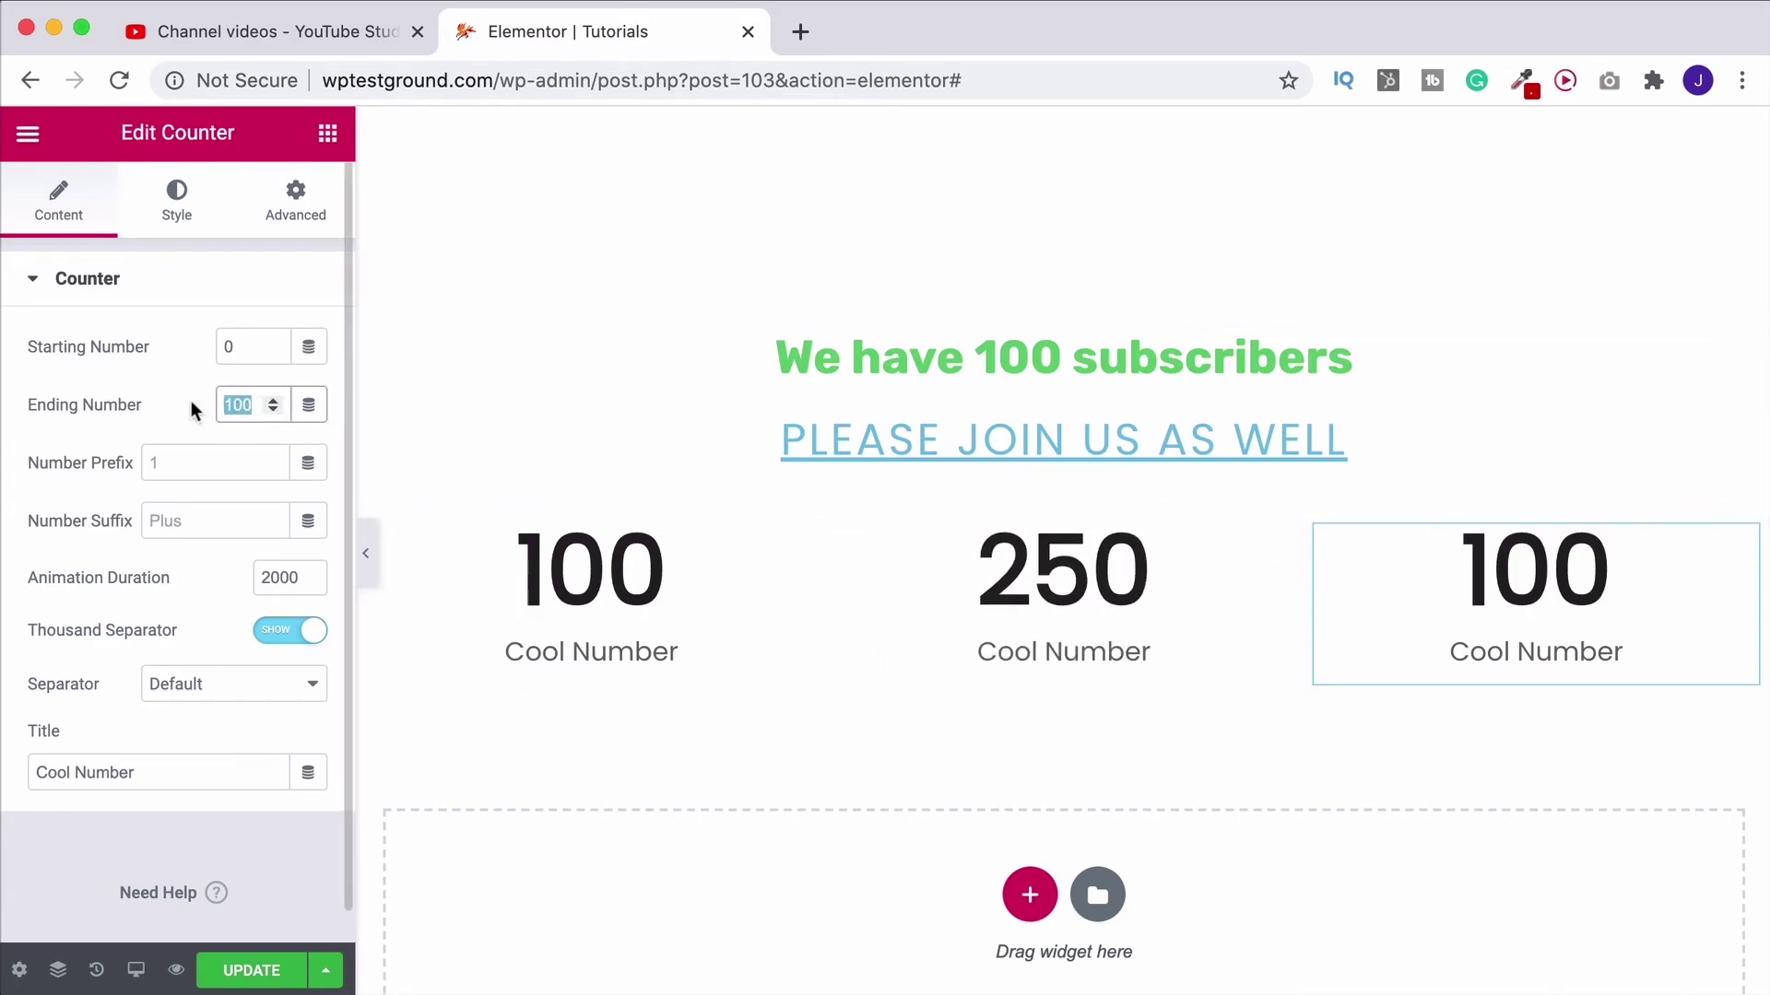
text(300)
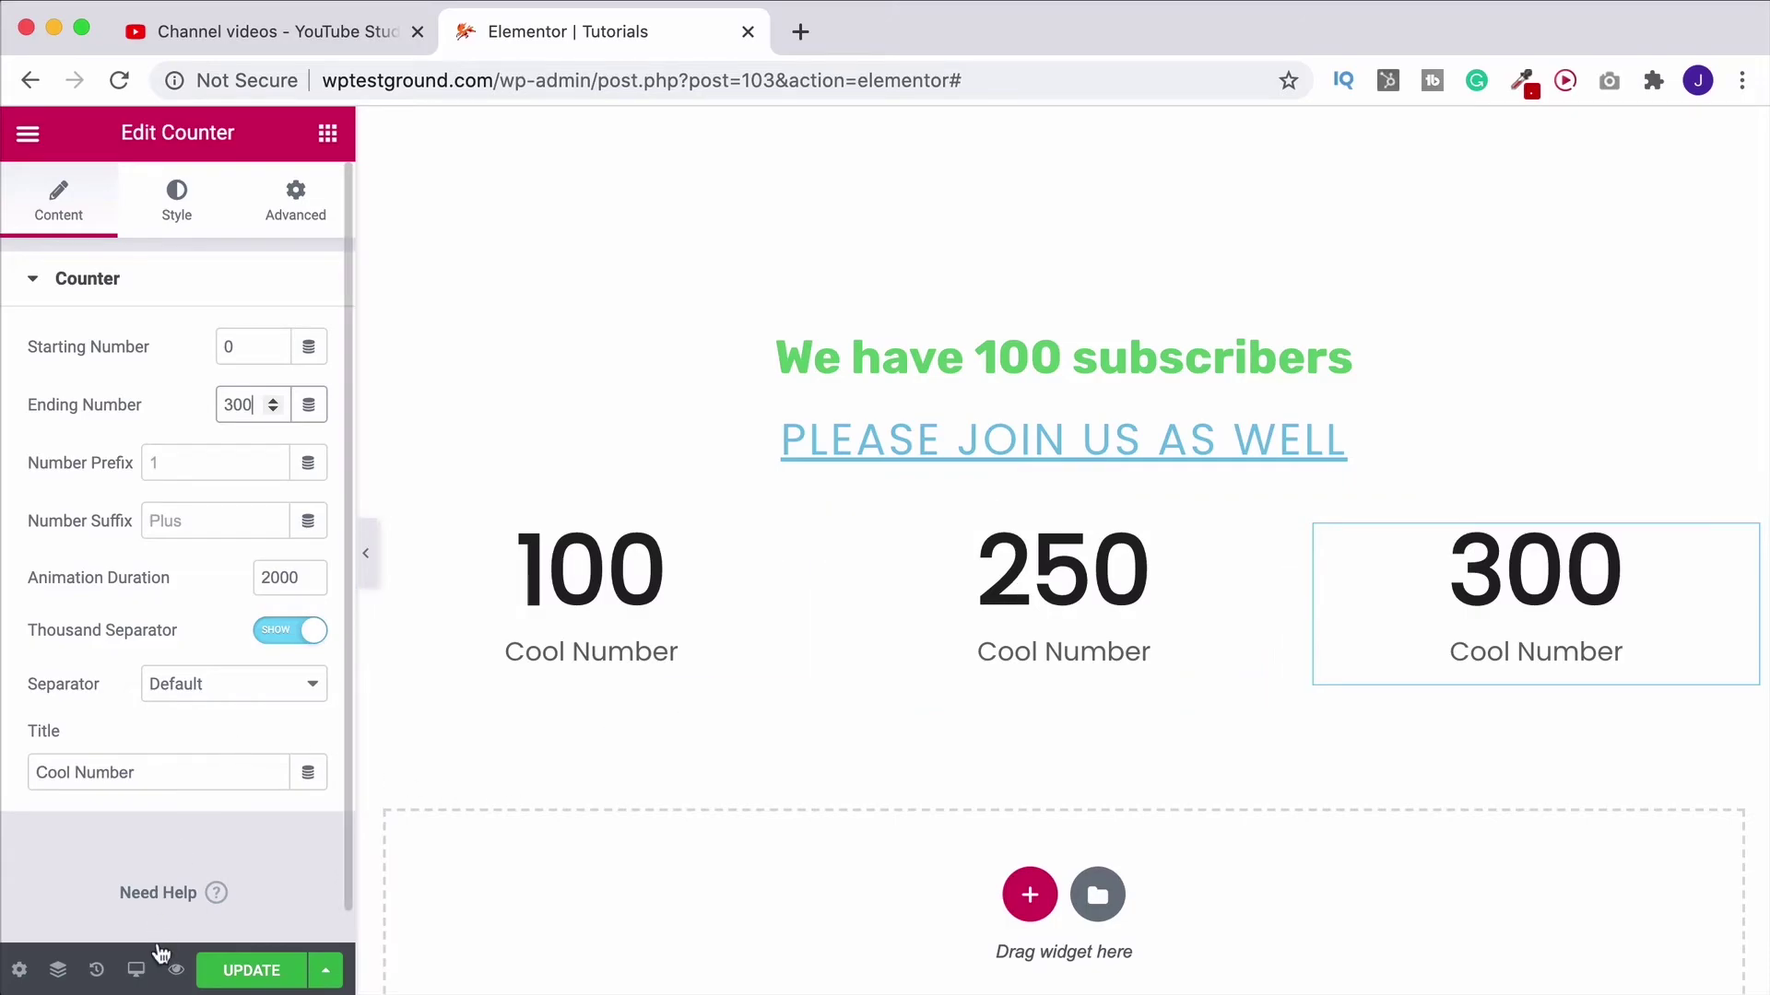
Step: In mobile preview, try width 50 on the counter columns, then reset to 100 so they stack
click(135, 969)
click(130, 899)
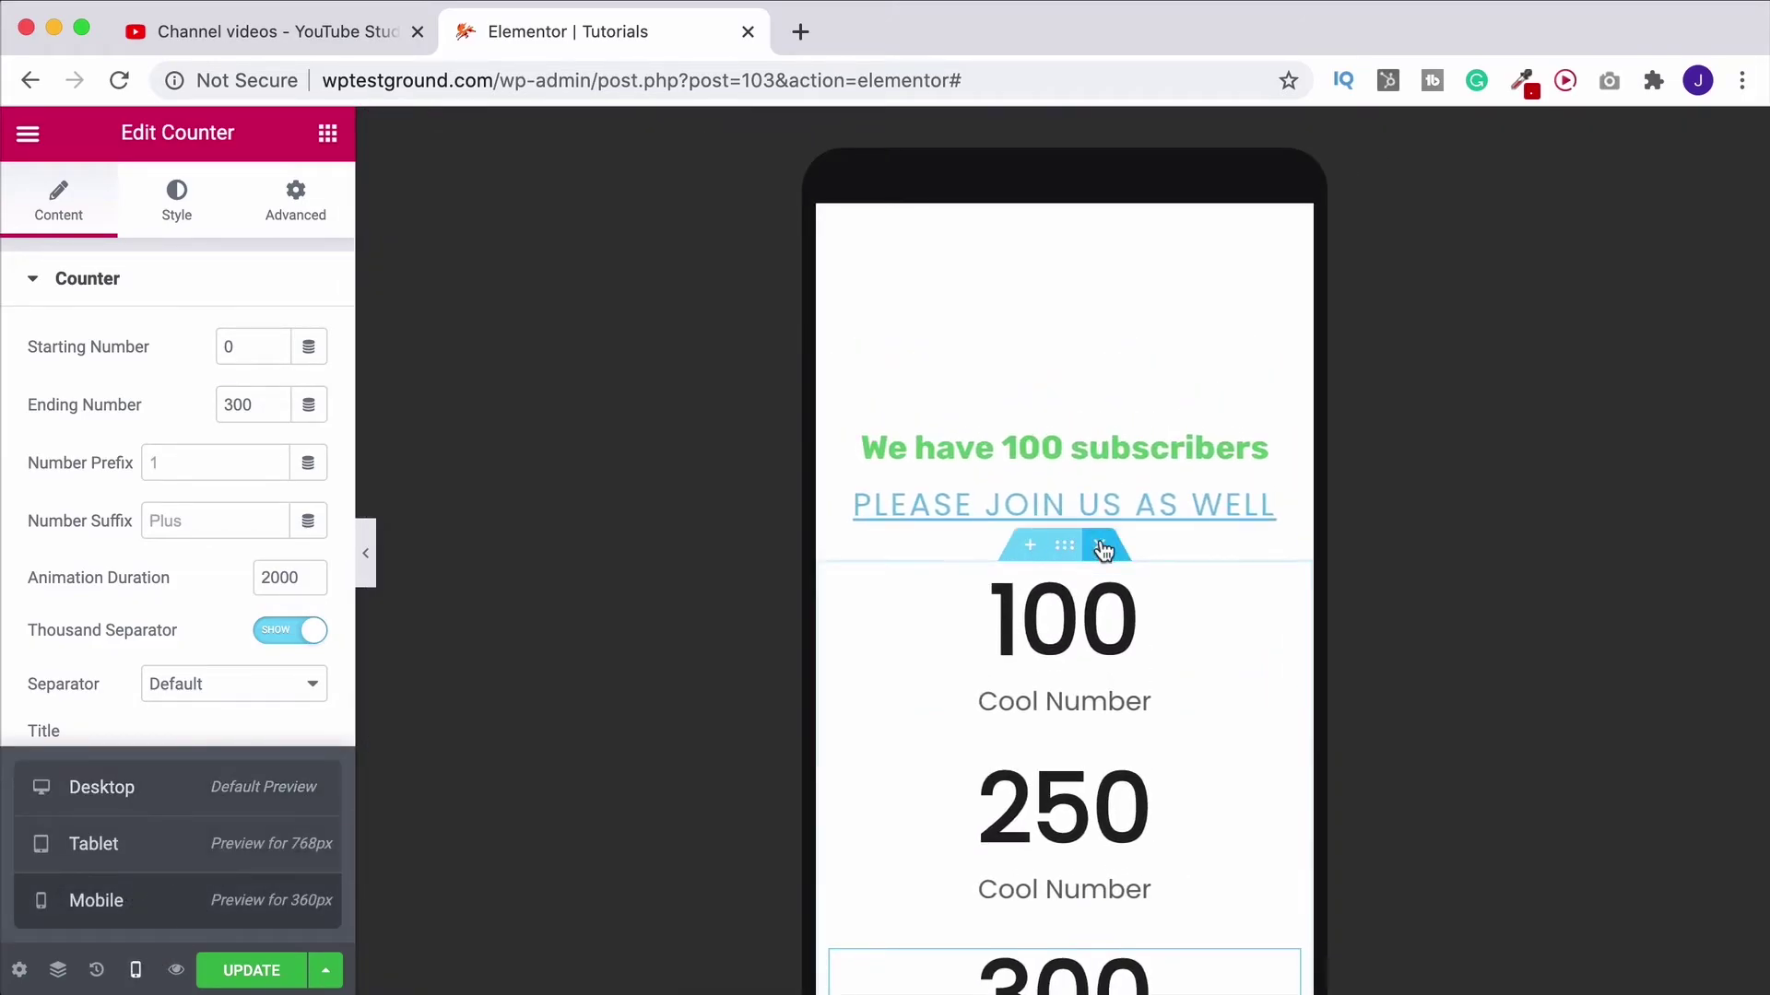
scroll(1101, 554, down, 3)
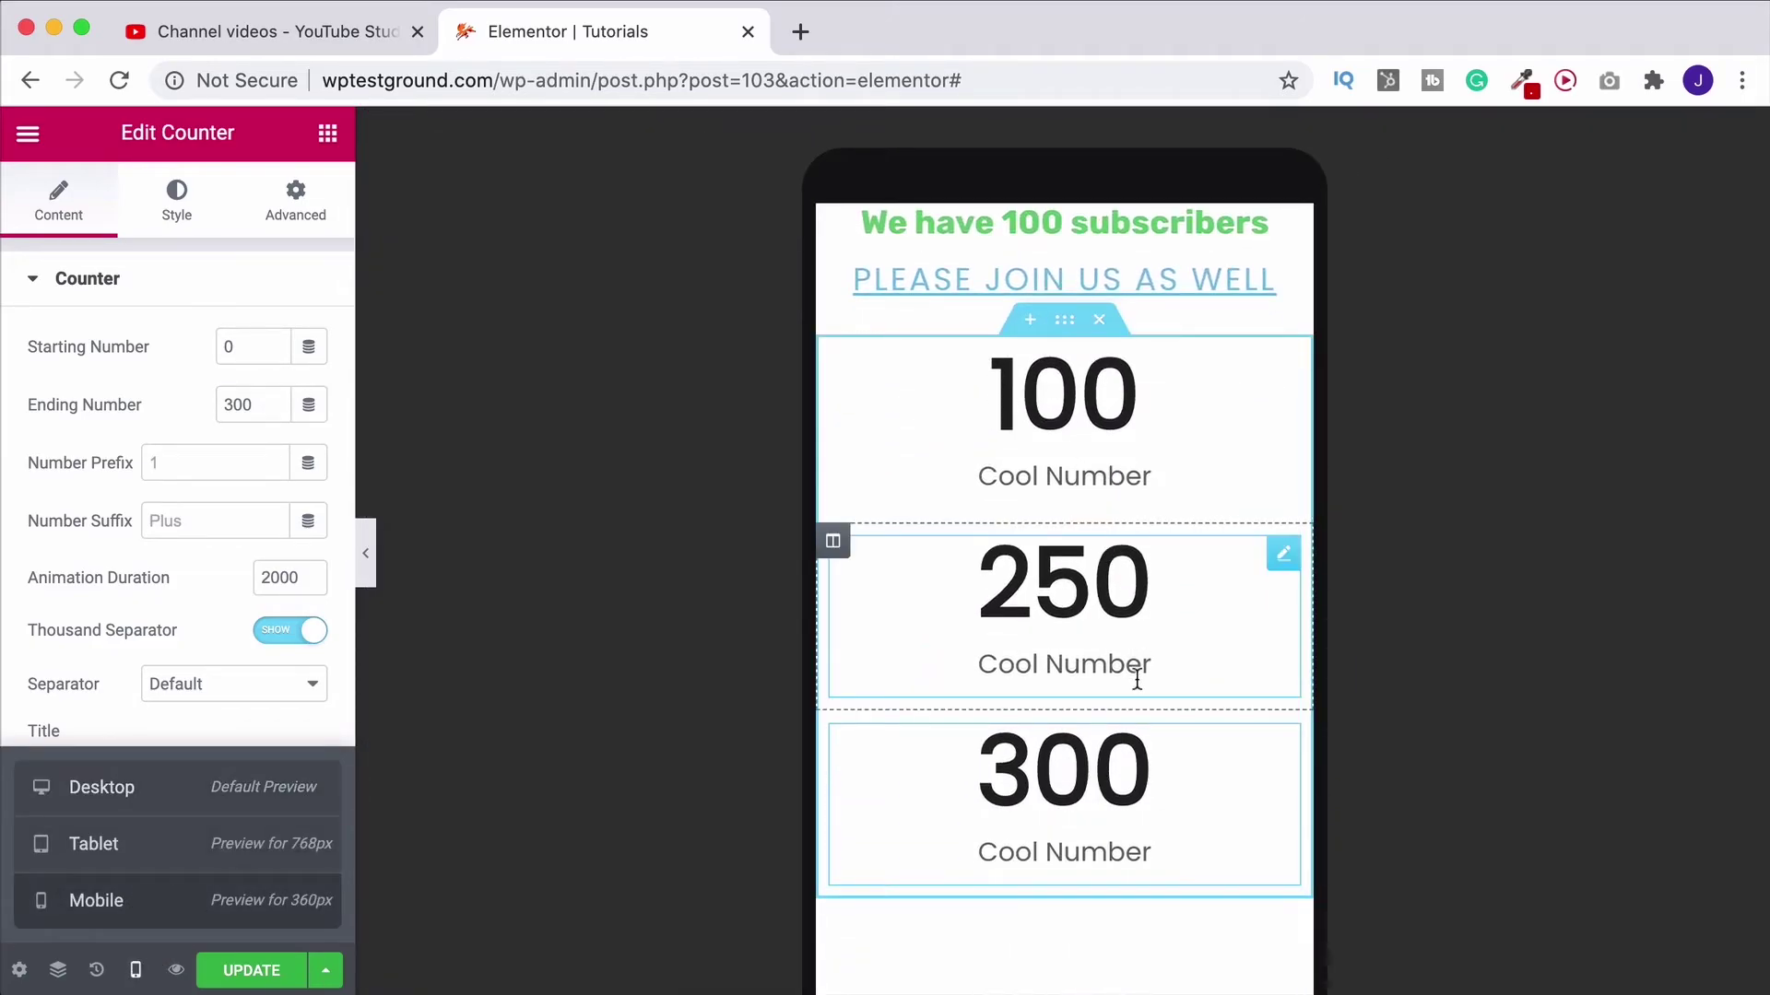
click(834, 351)
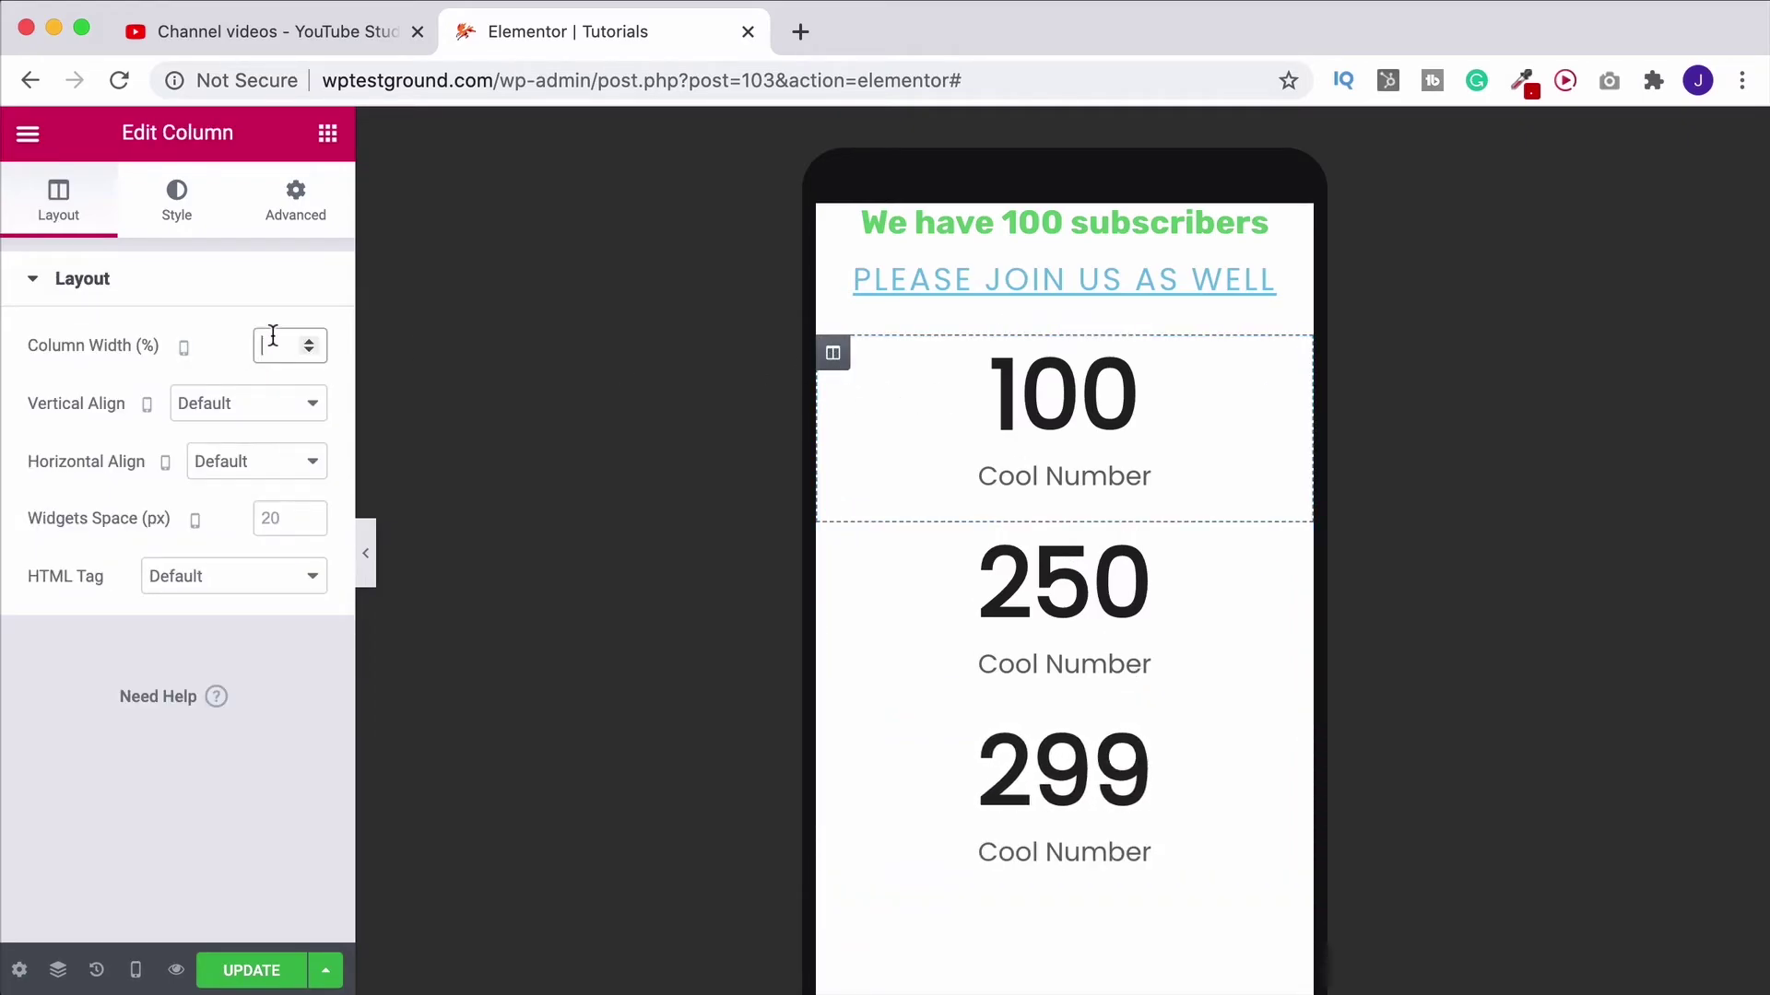
text(50)
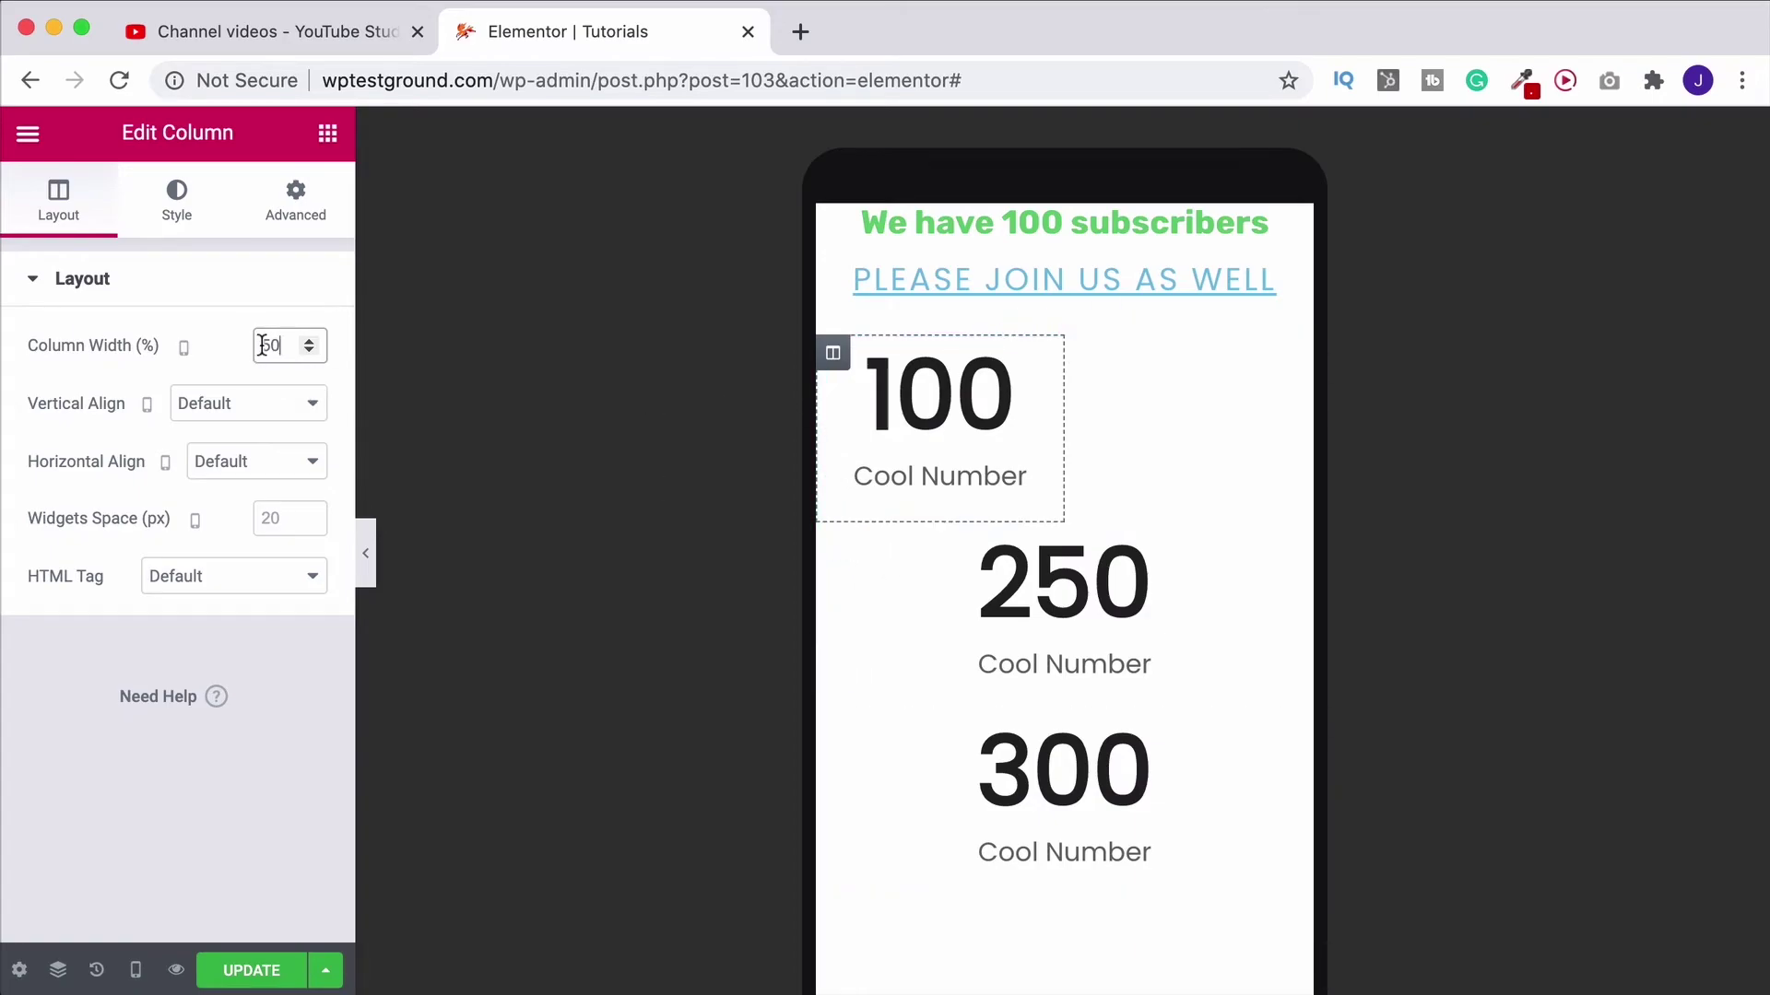
click(836, 541)
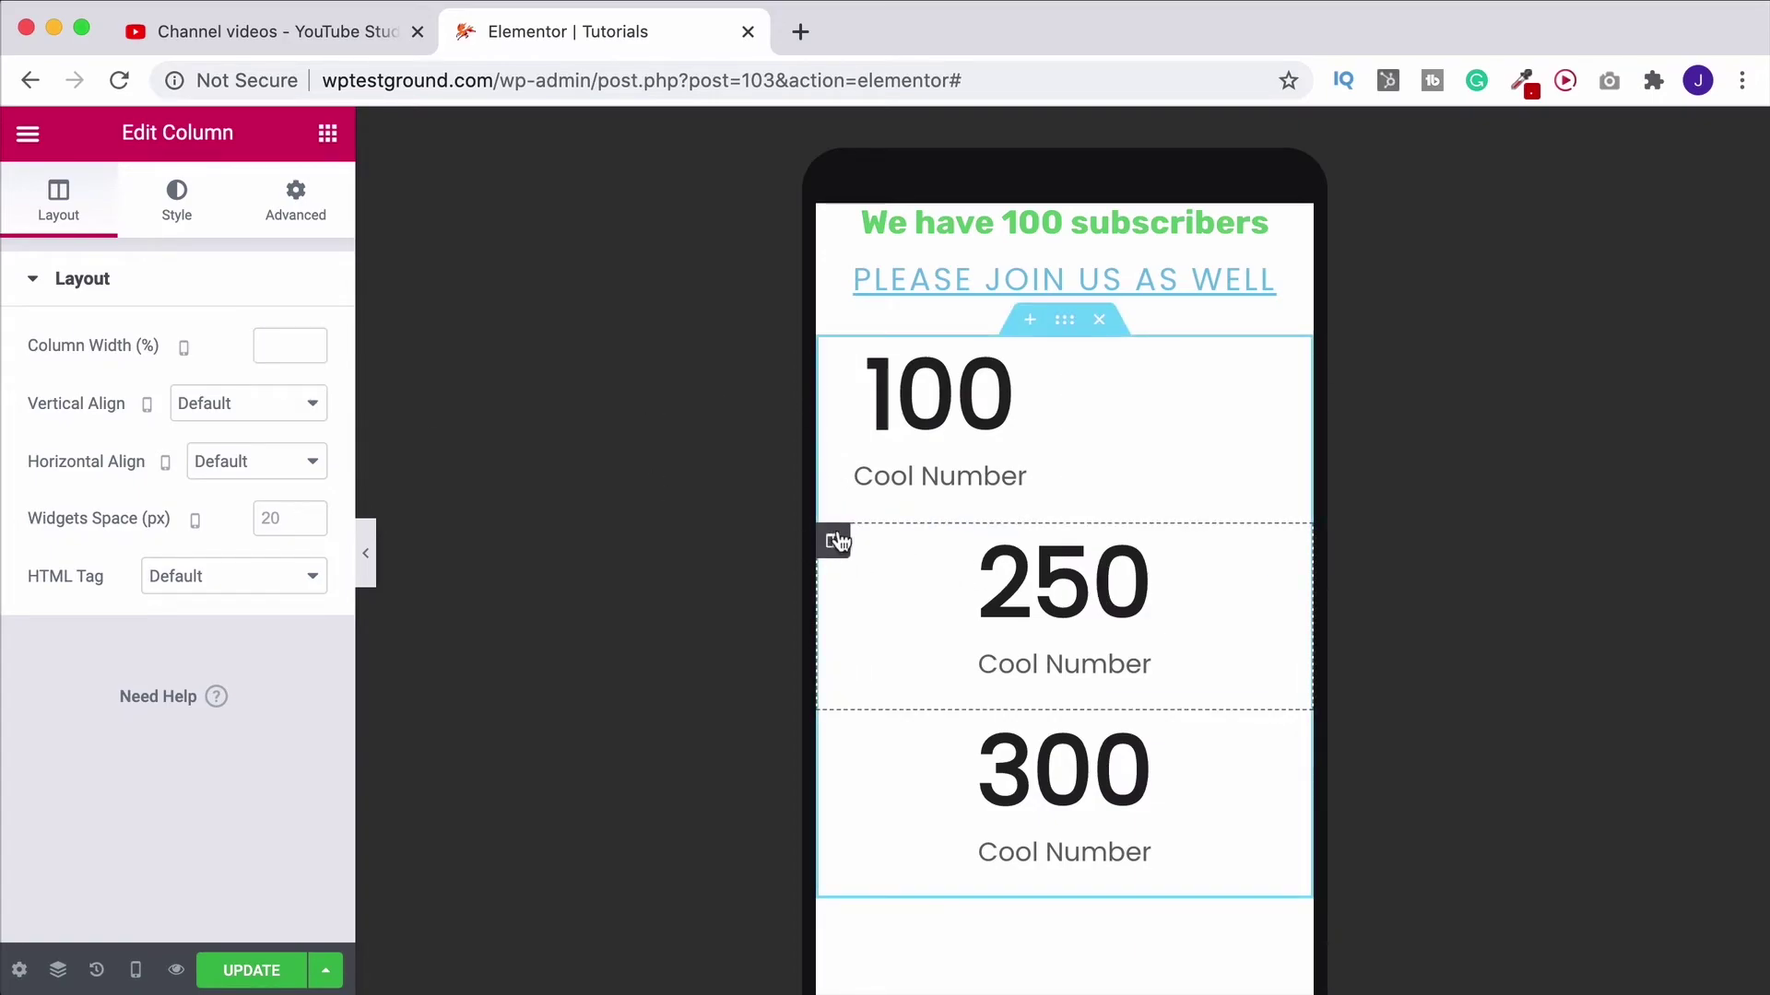
click(265, 342)
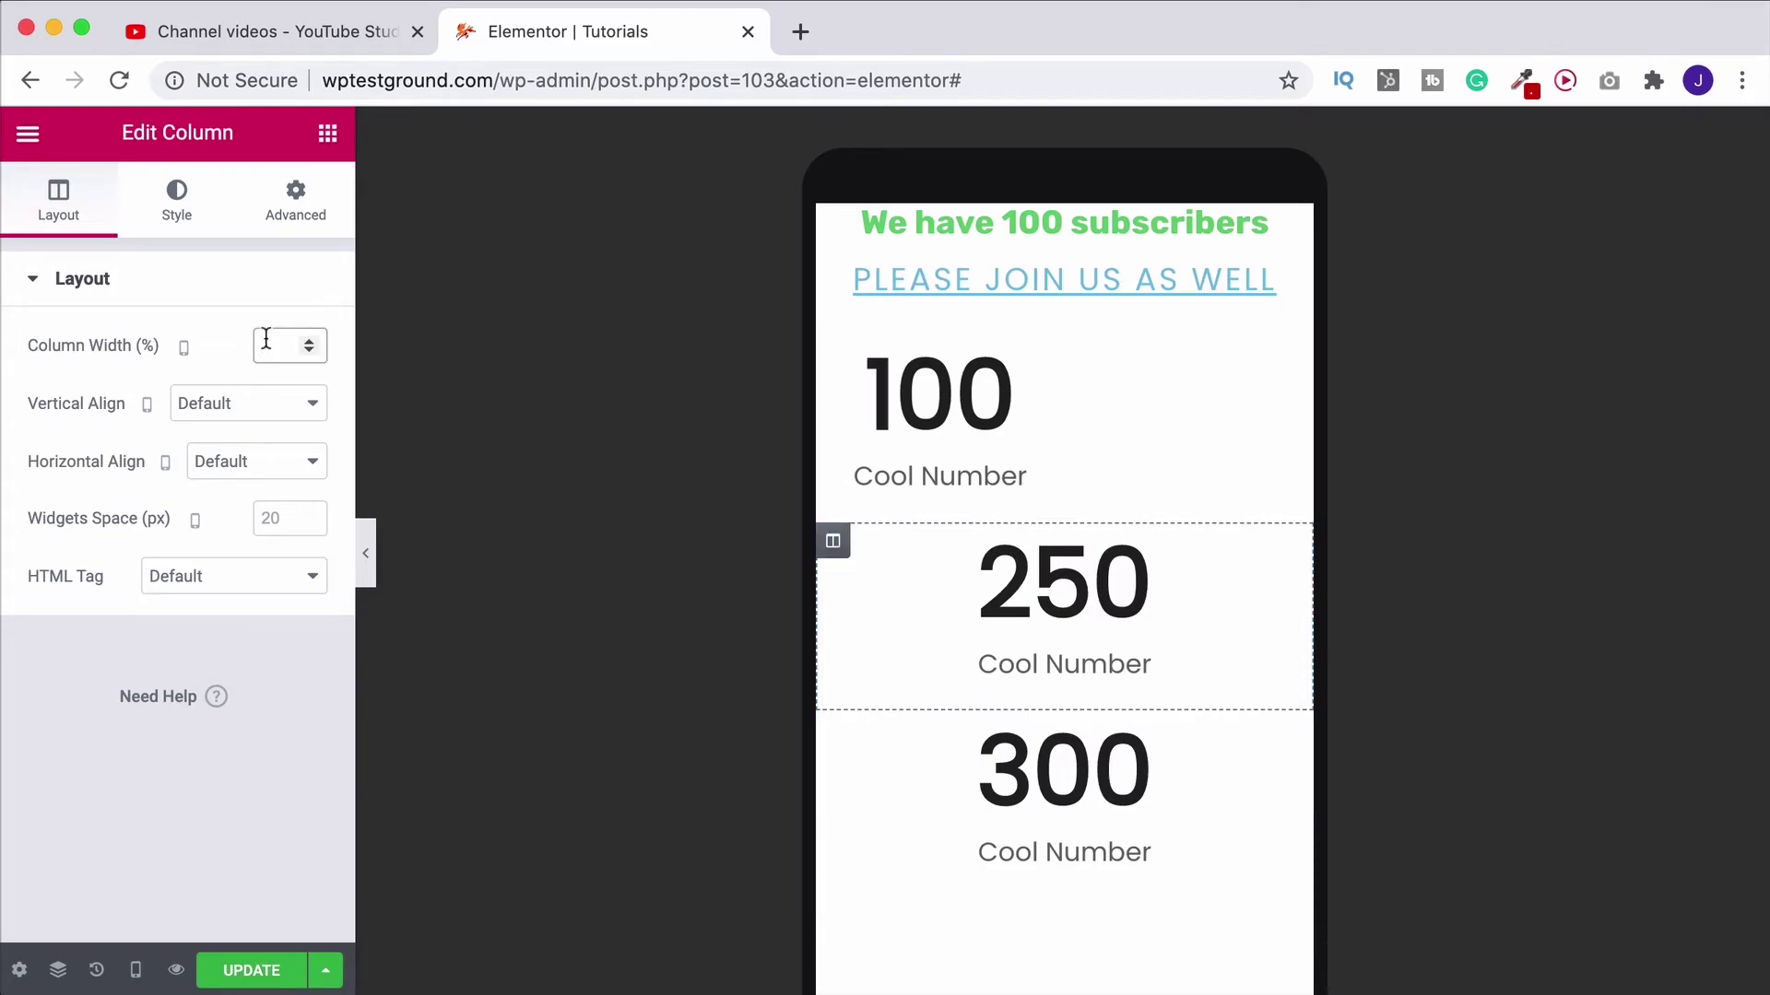
text(50)
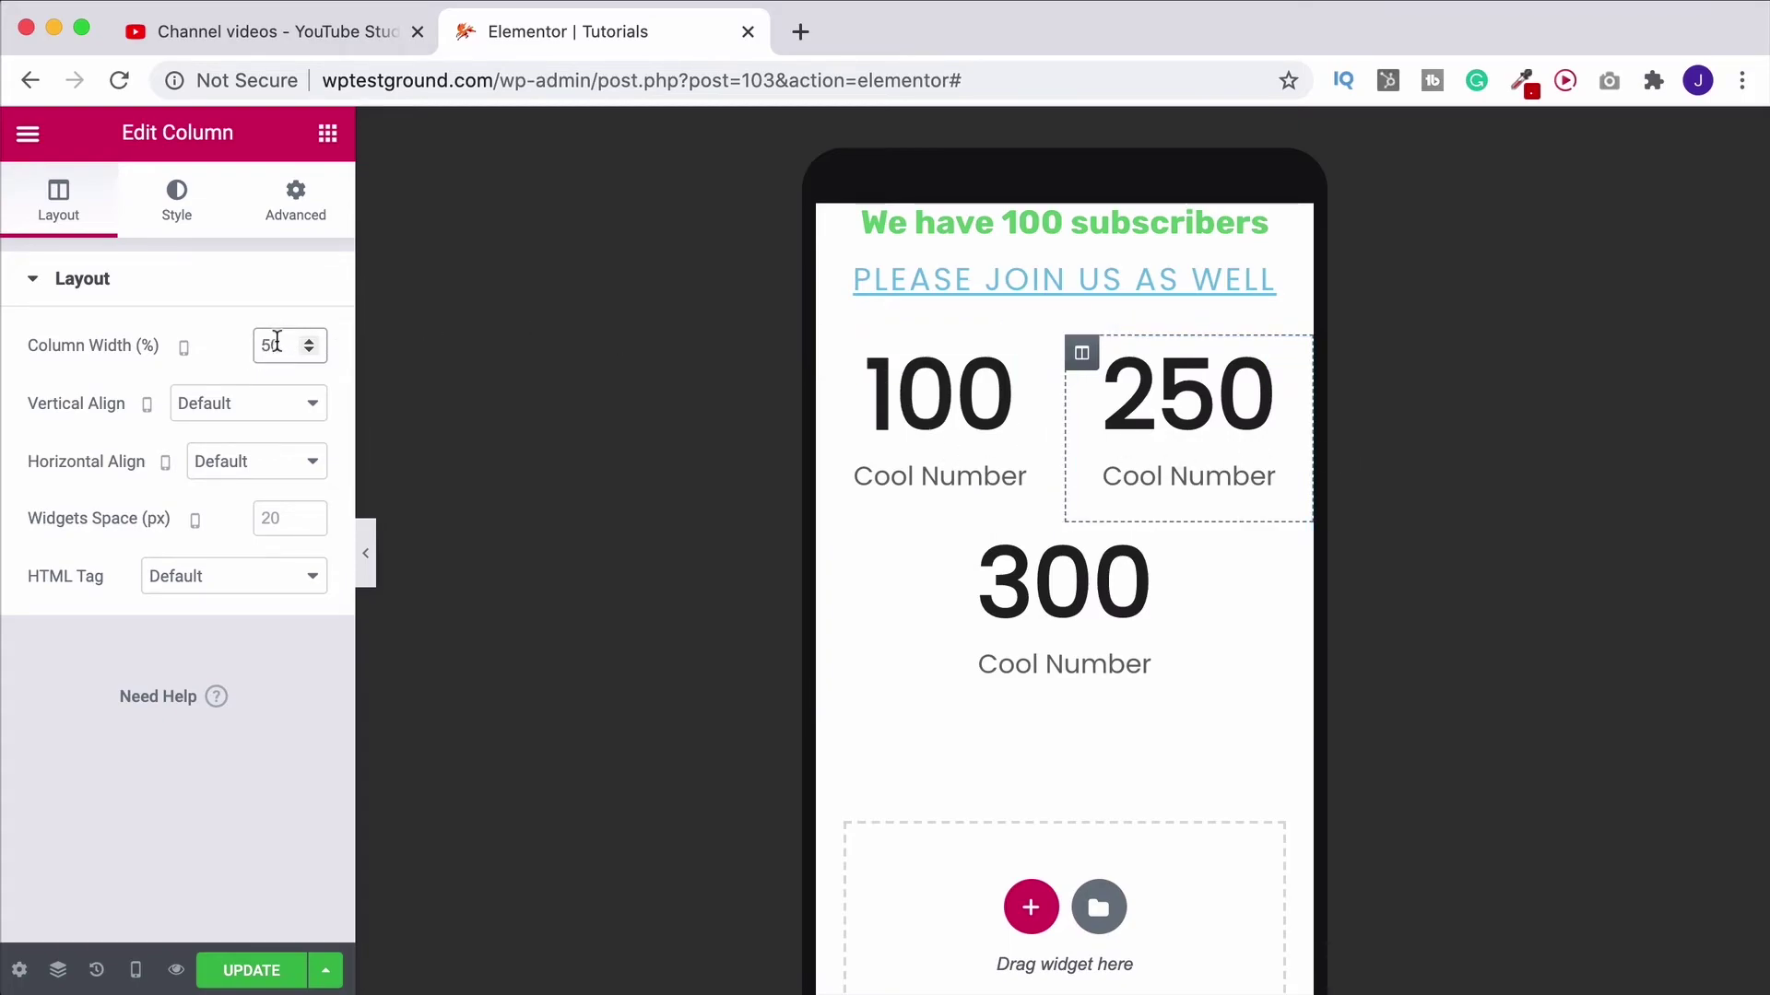
mouse_move(1028, 433)
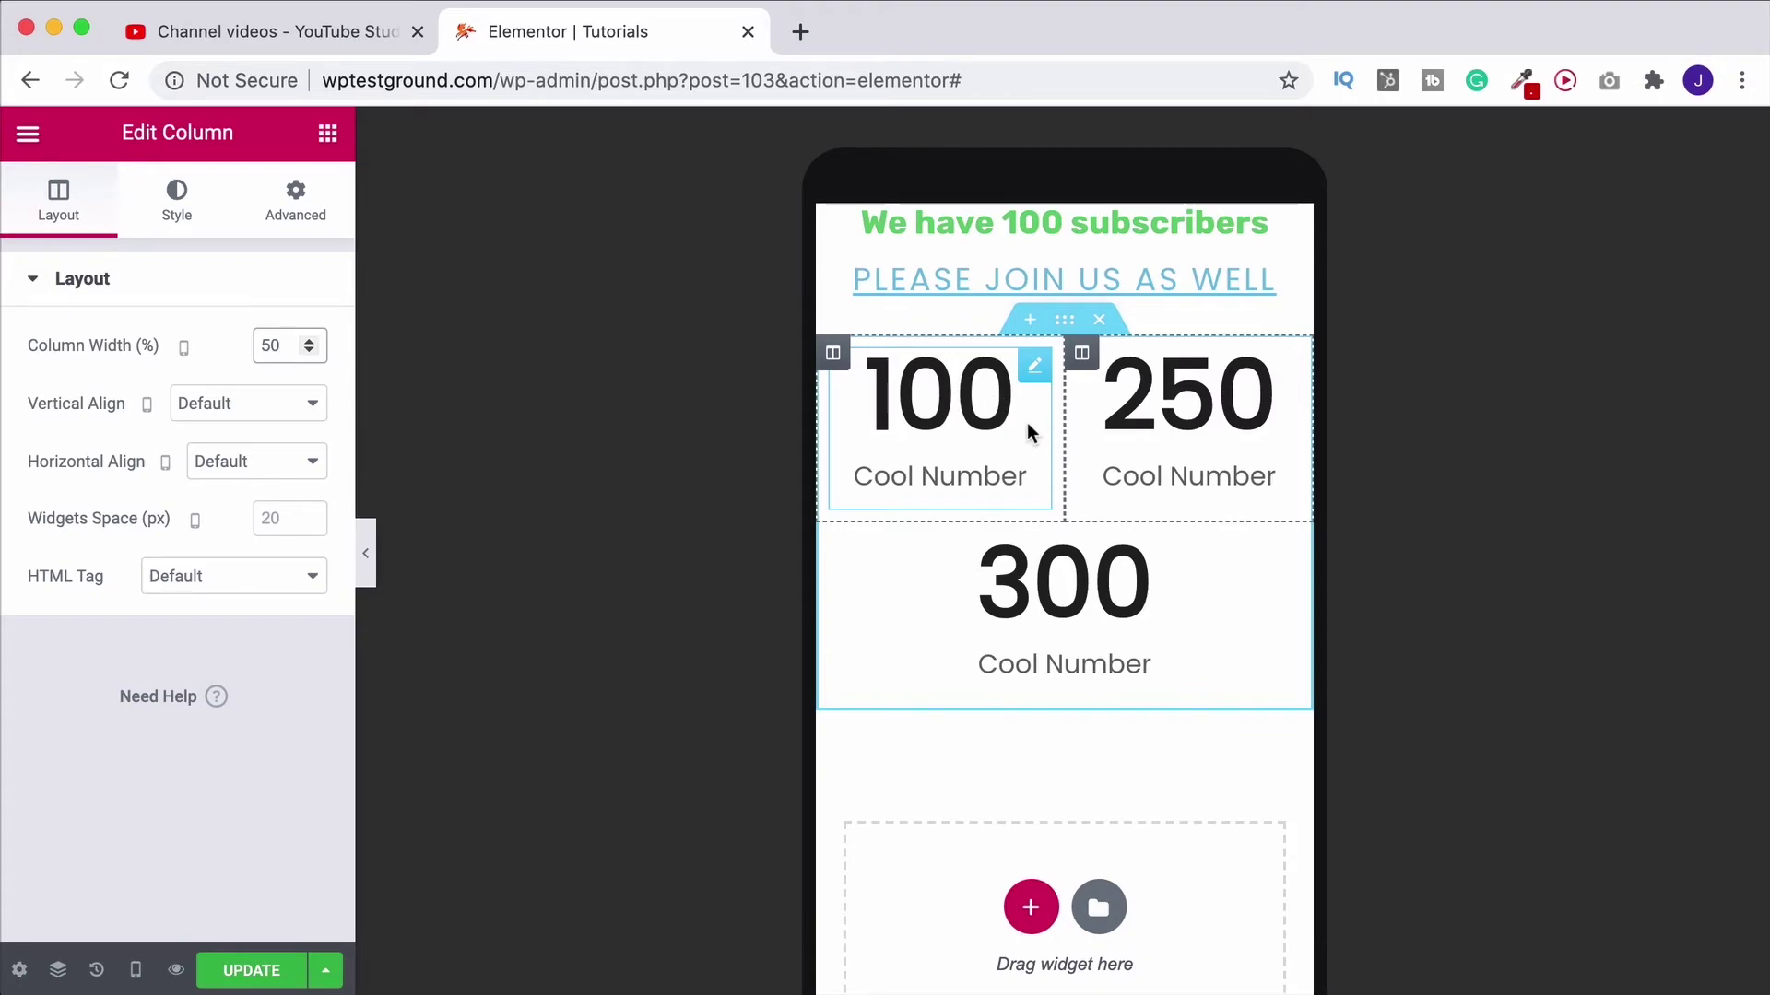
drag(291, 348, 253, 354)
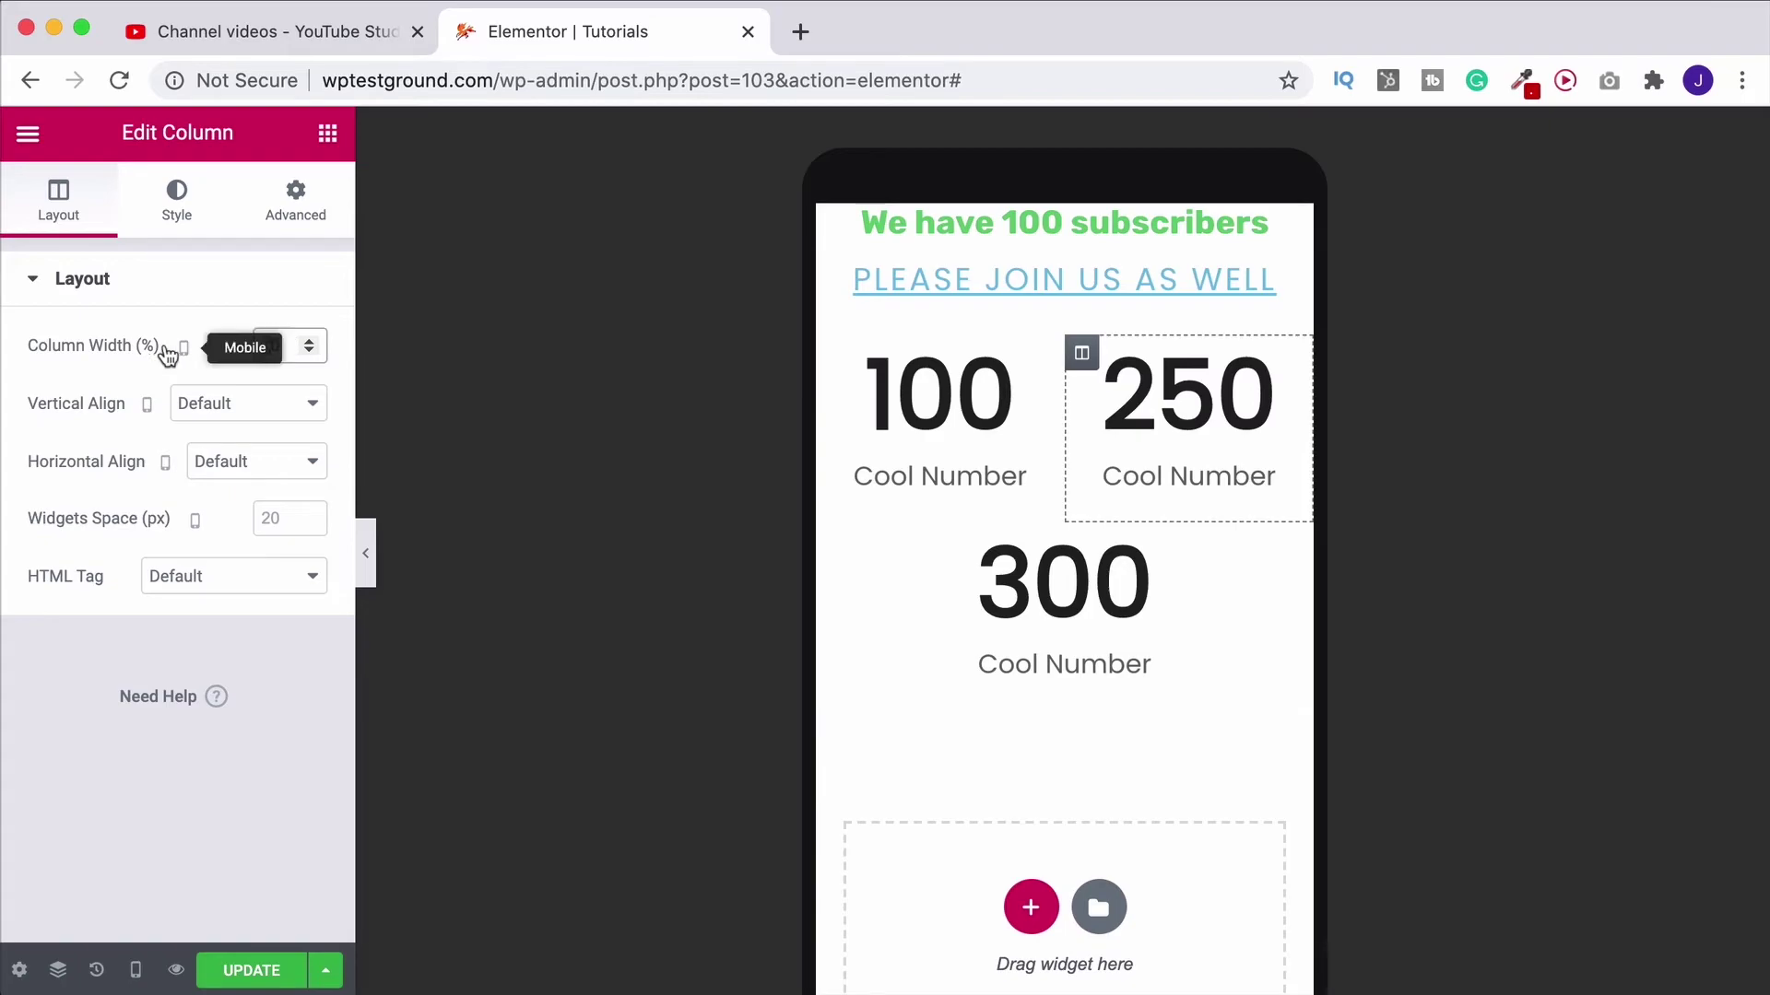
text(100)
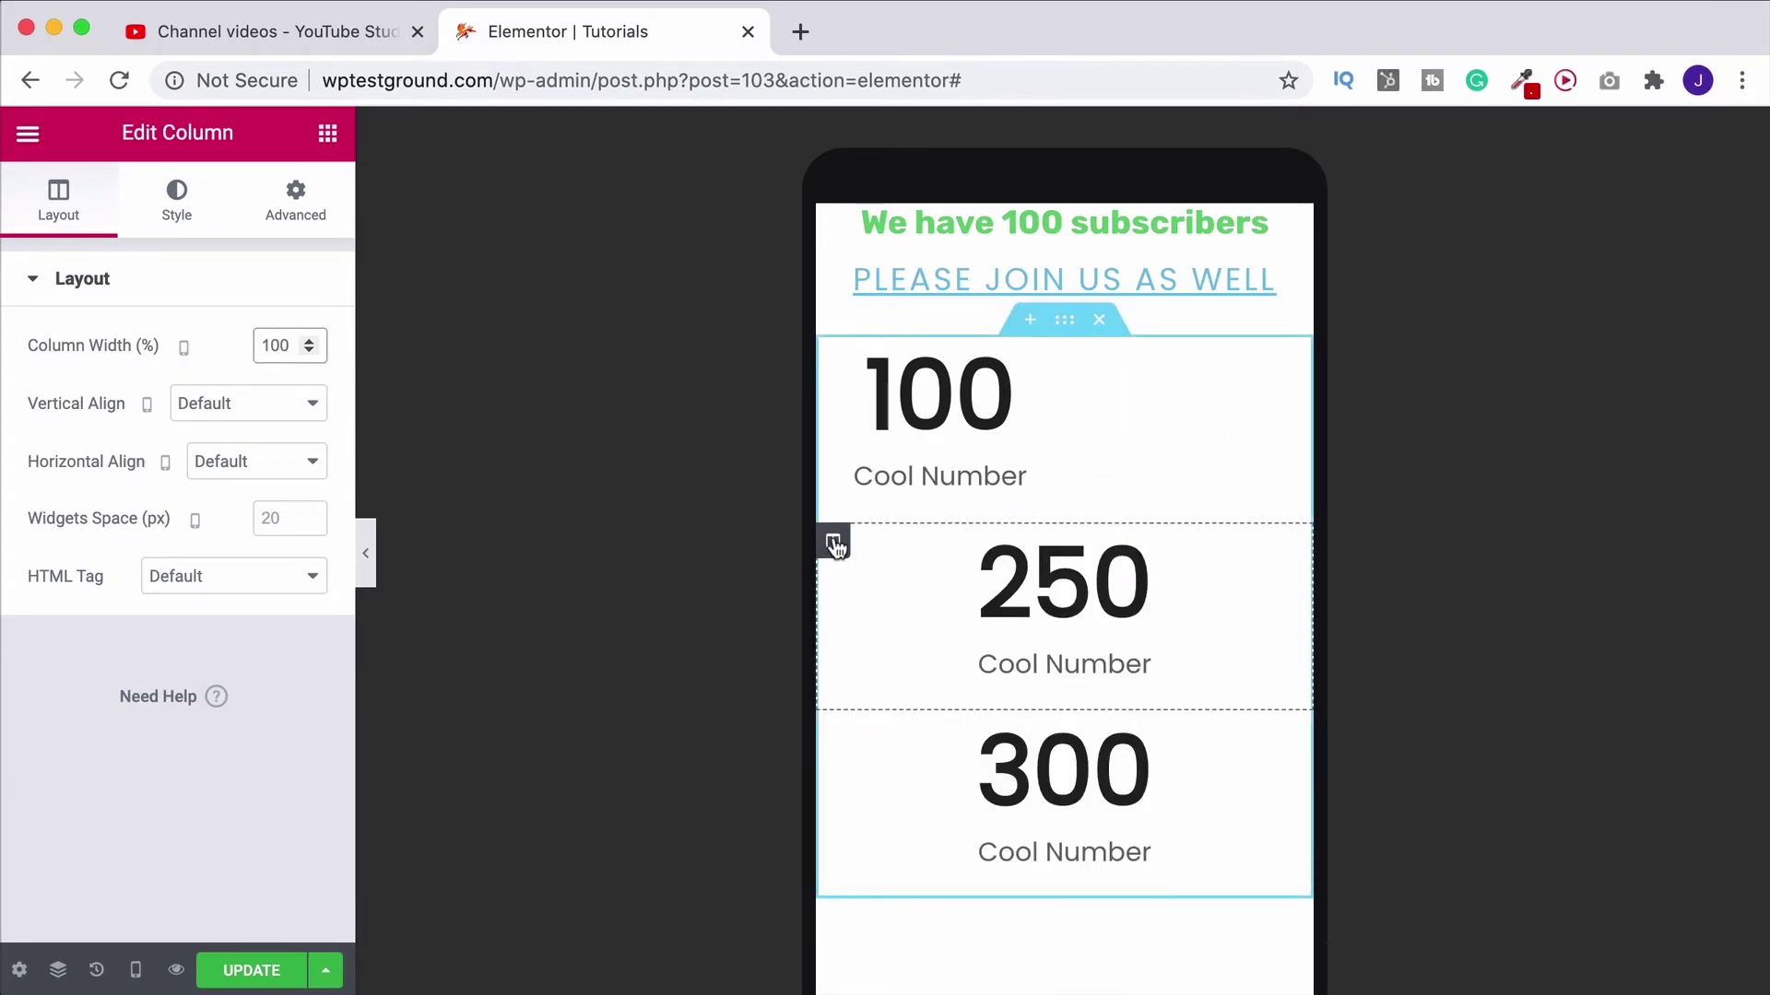
click(832, 353)
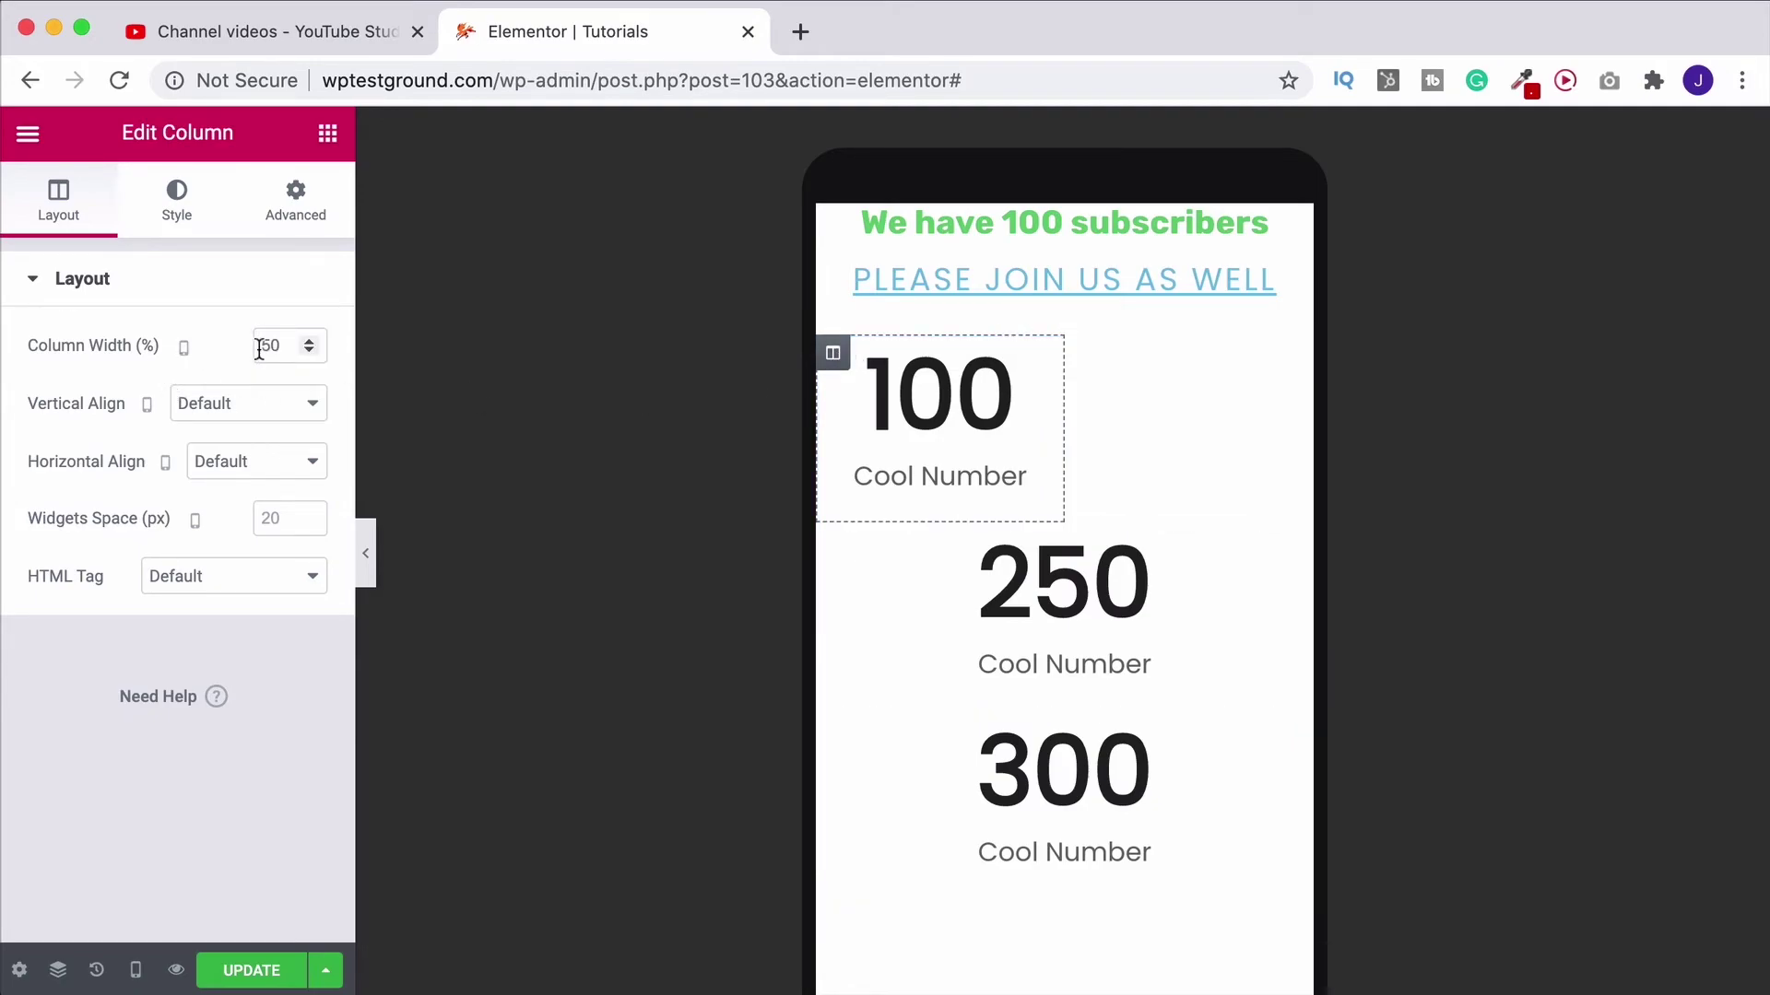
text(100)
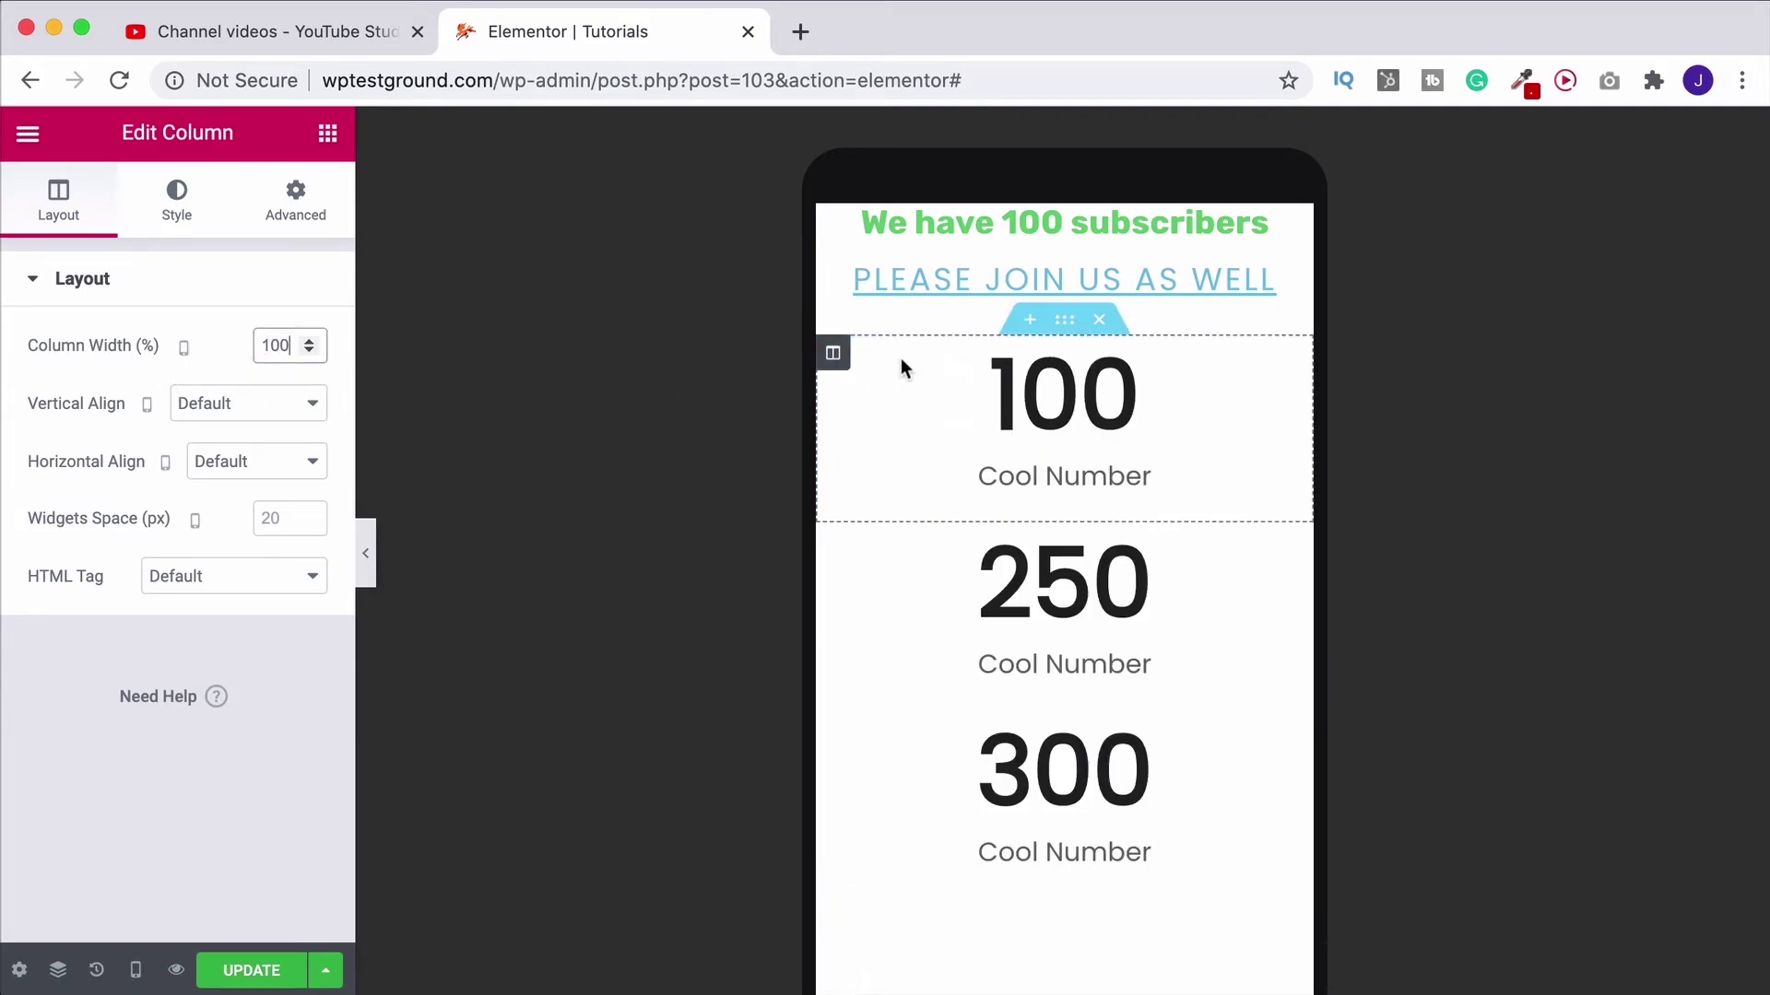
scroll(1280, 422, down, 2)
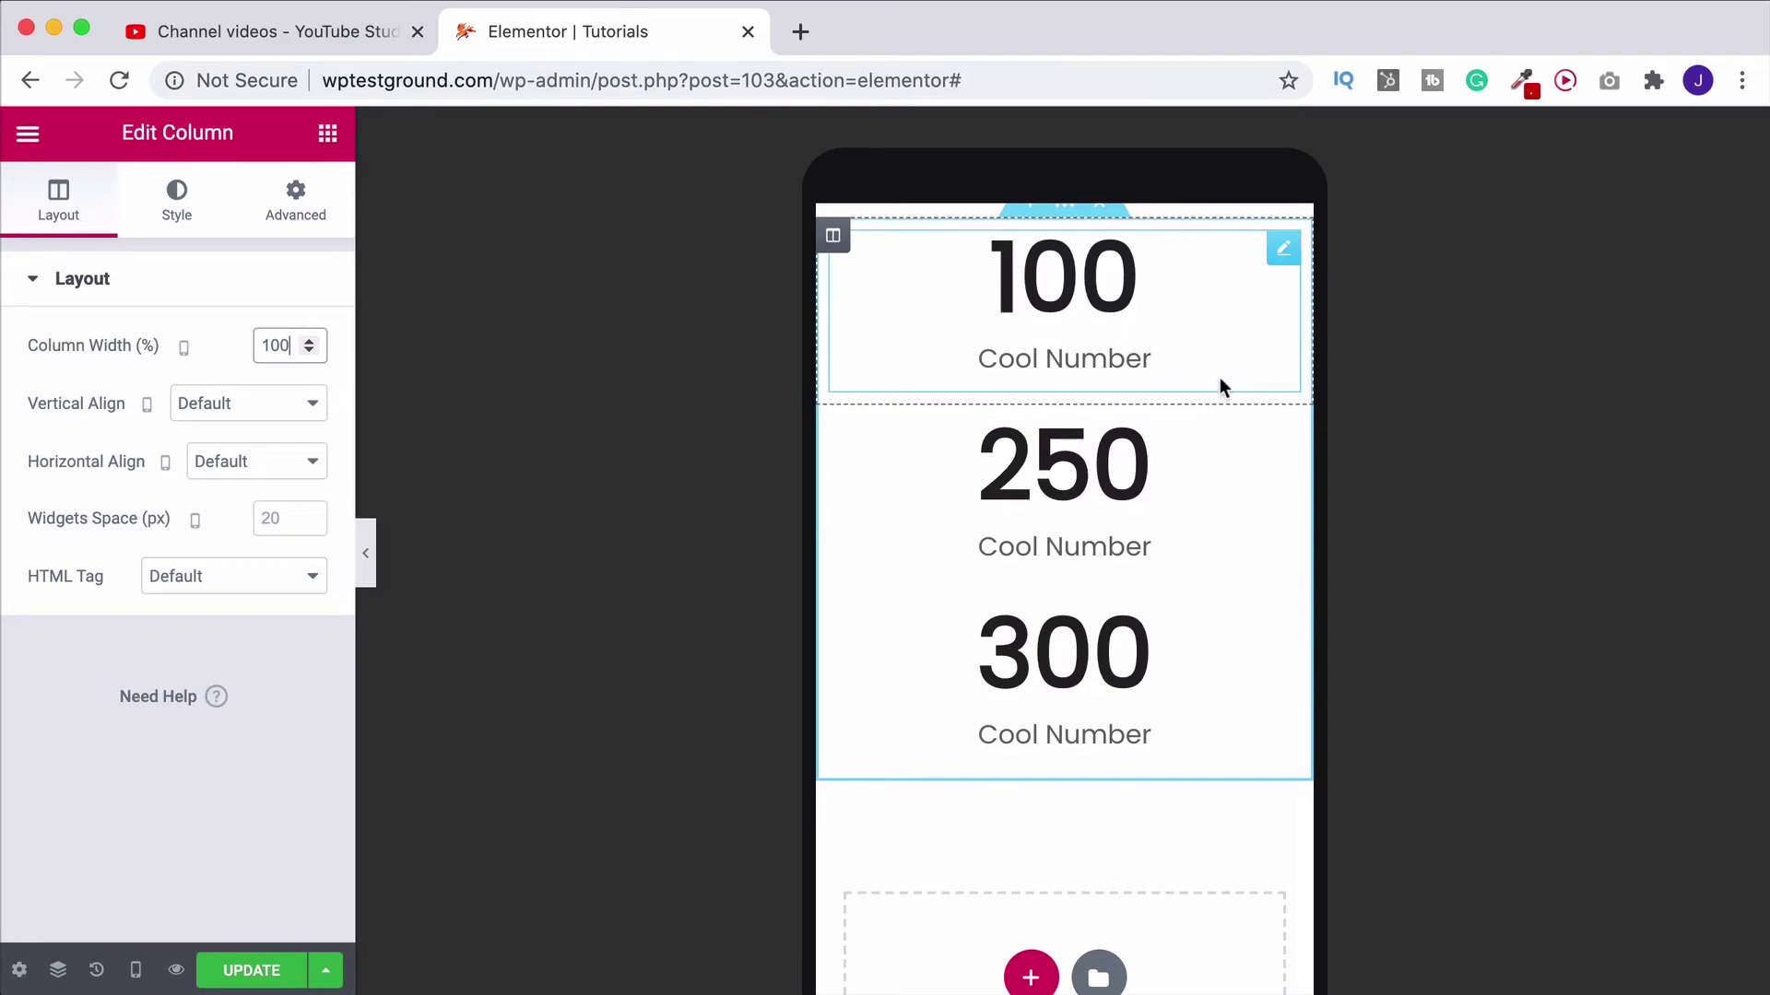
scroll(1220, 376, up, 1)
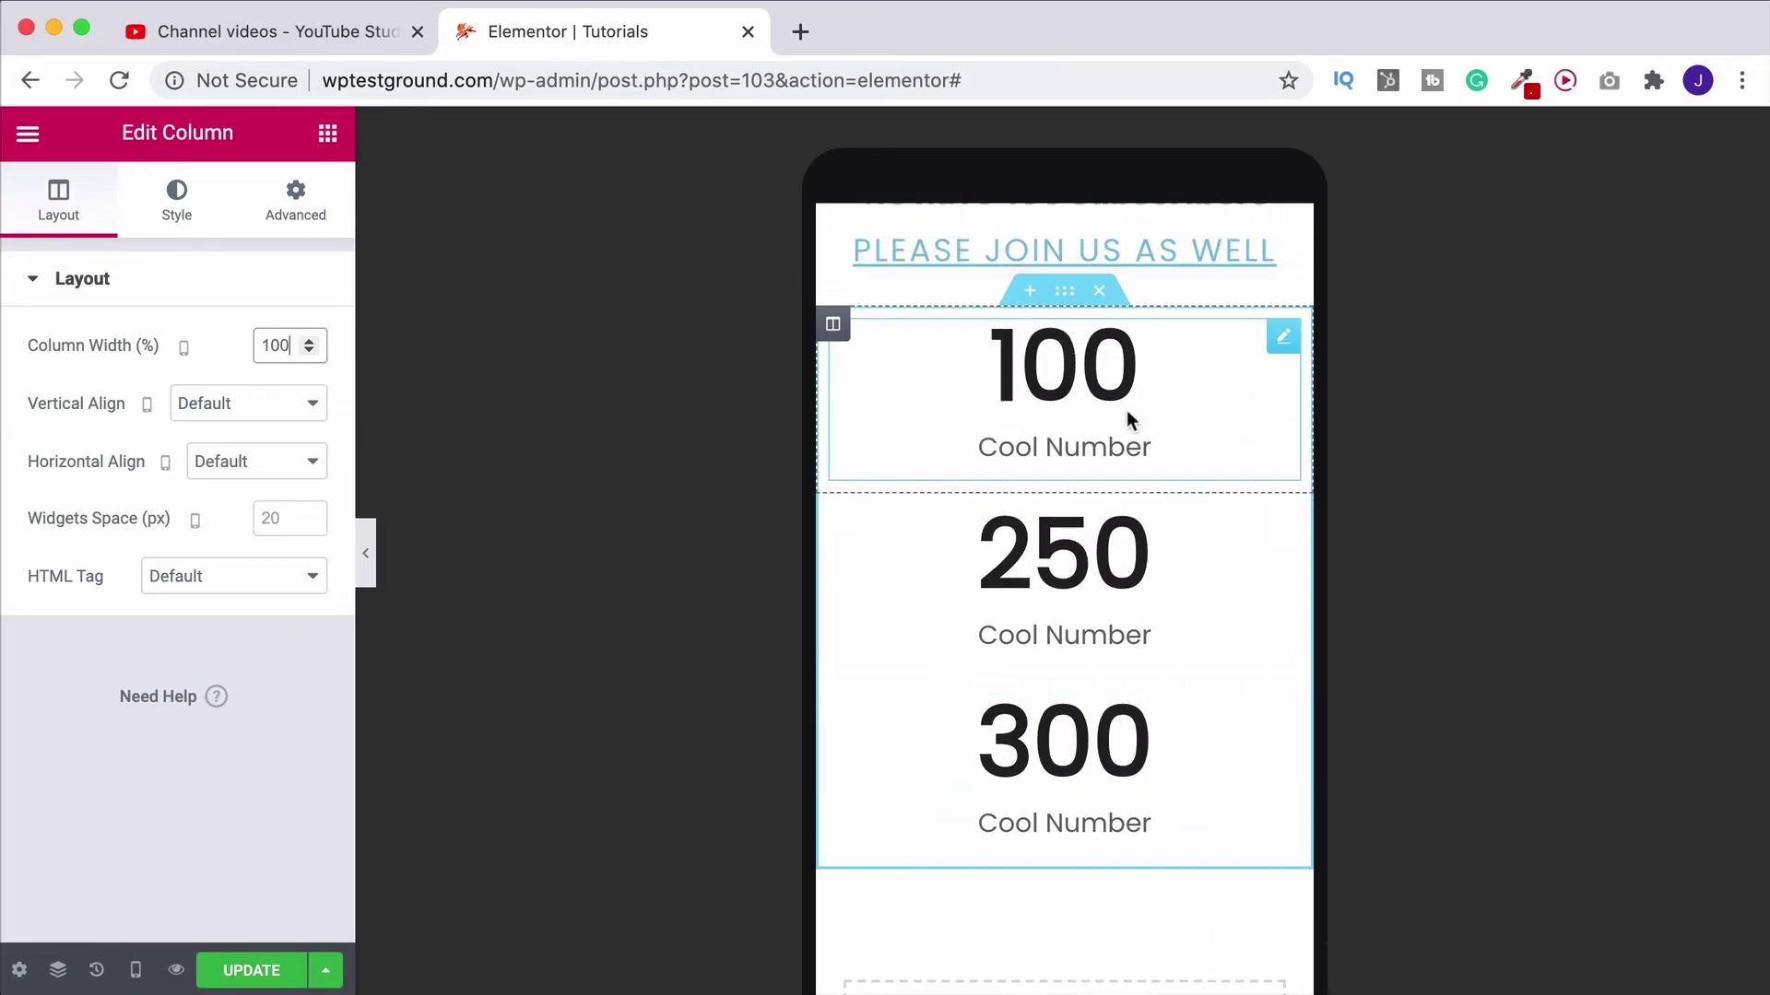
Step: Turn on Reverse Columns (Mobile) for the counters section, then return to the desktop preview
click(1066, 293)
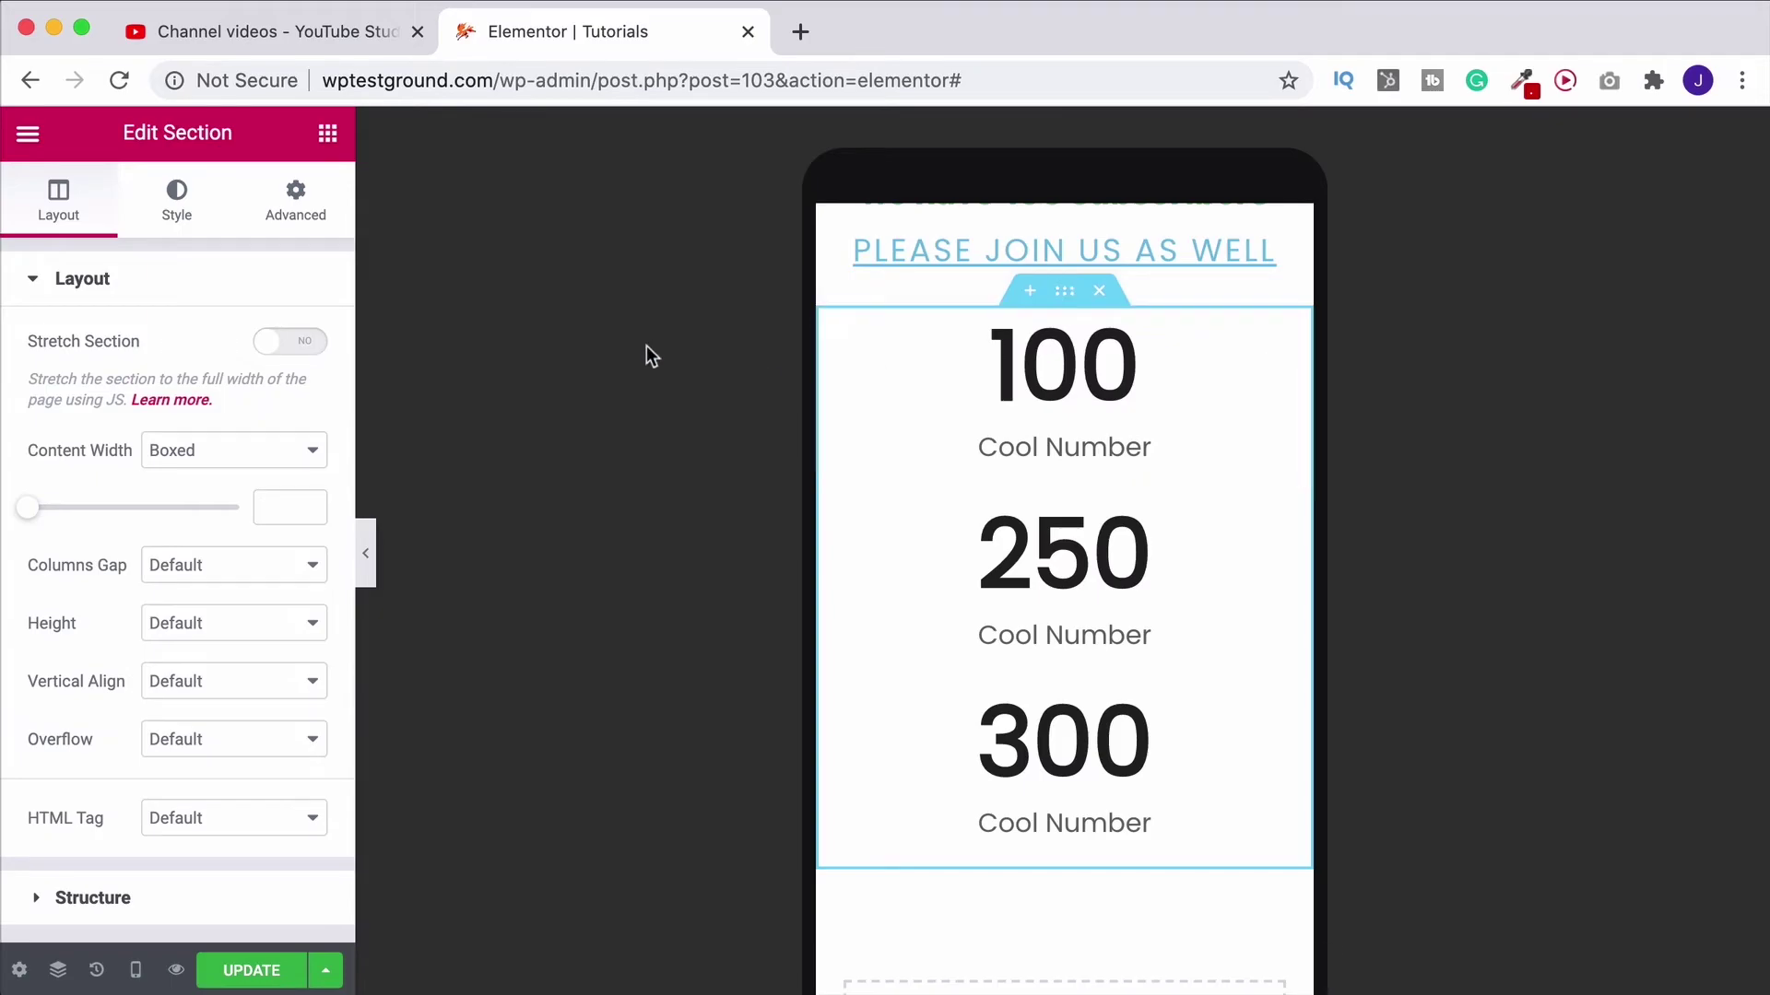
click(297, 200)
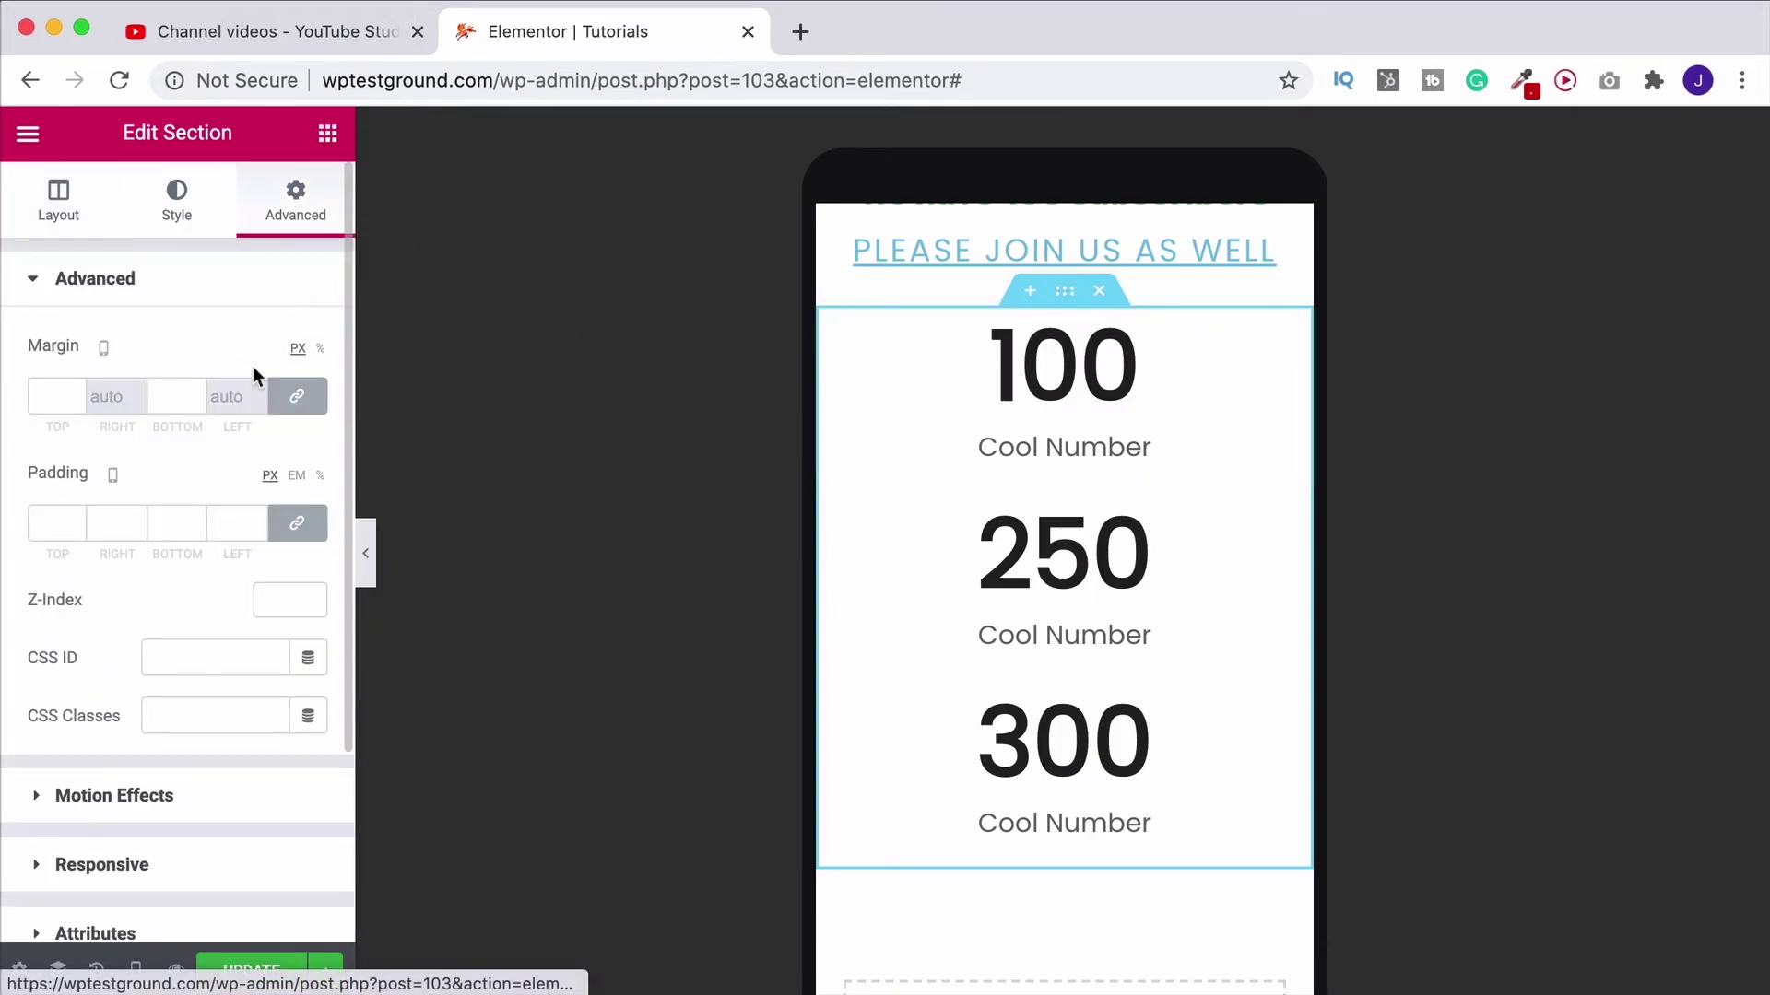
click(178, 288)
click(96, 419)
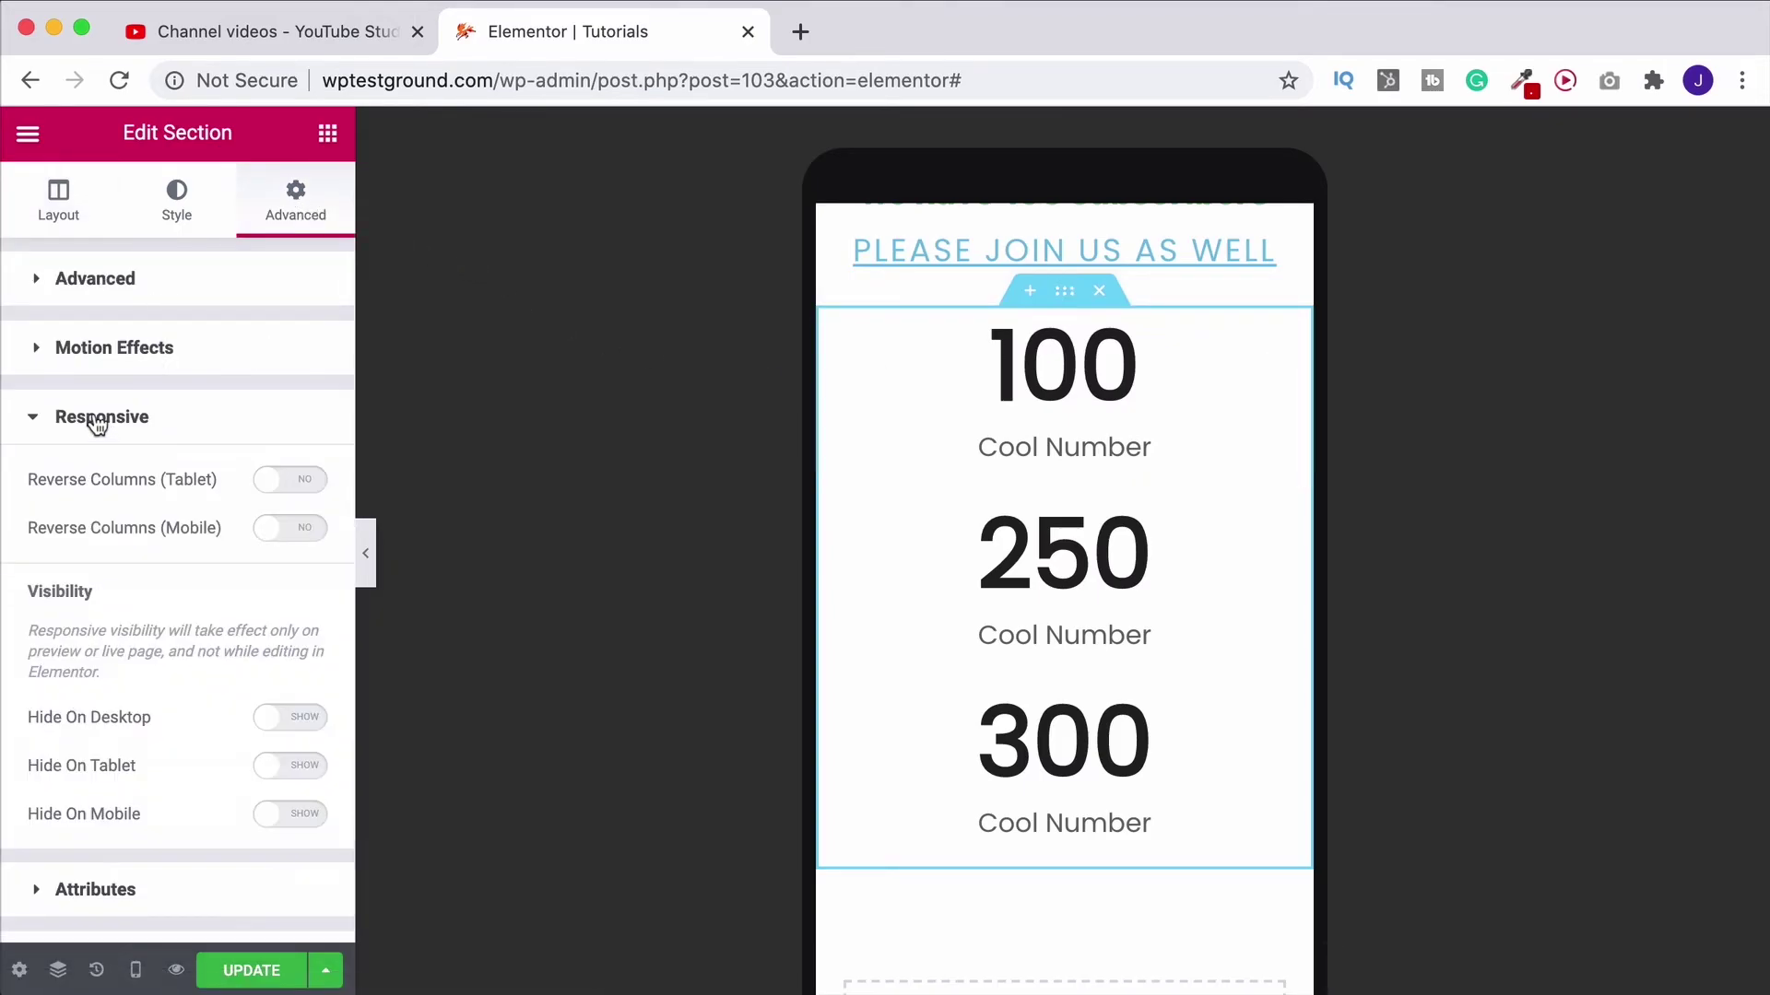
scroll(210, 427, down, 1)
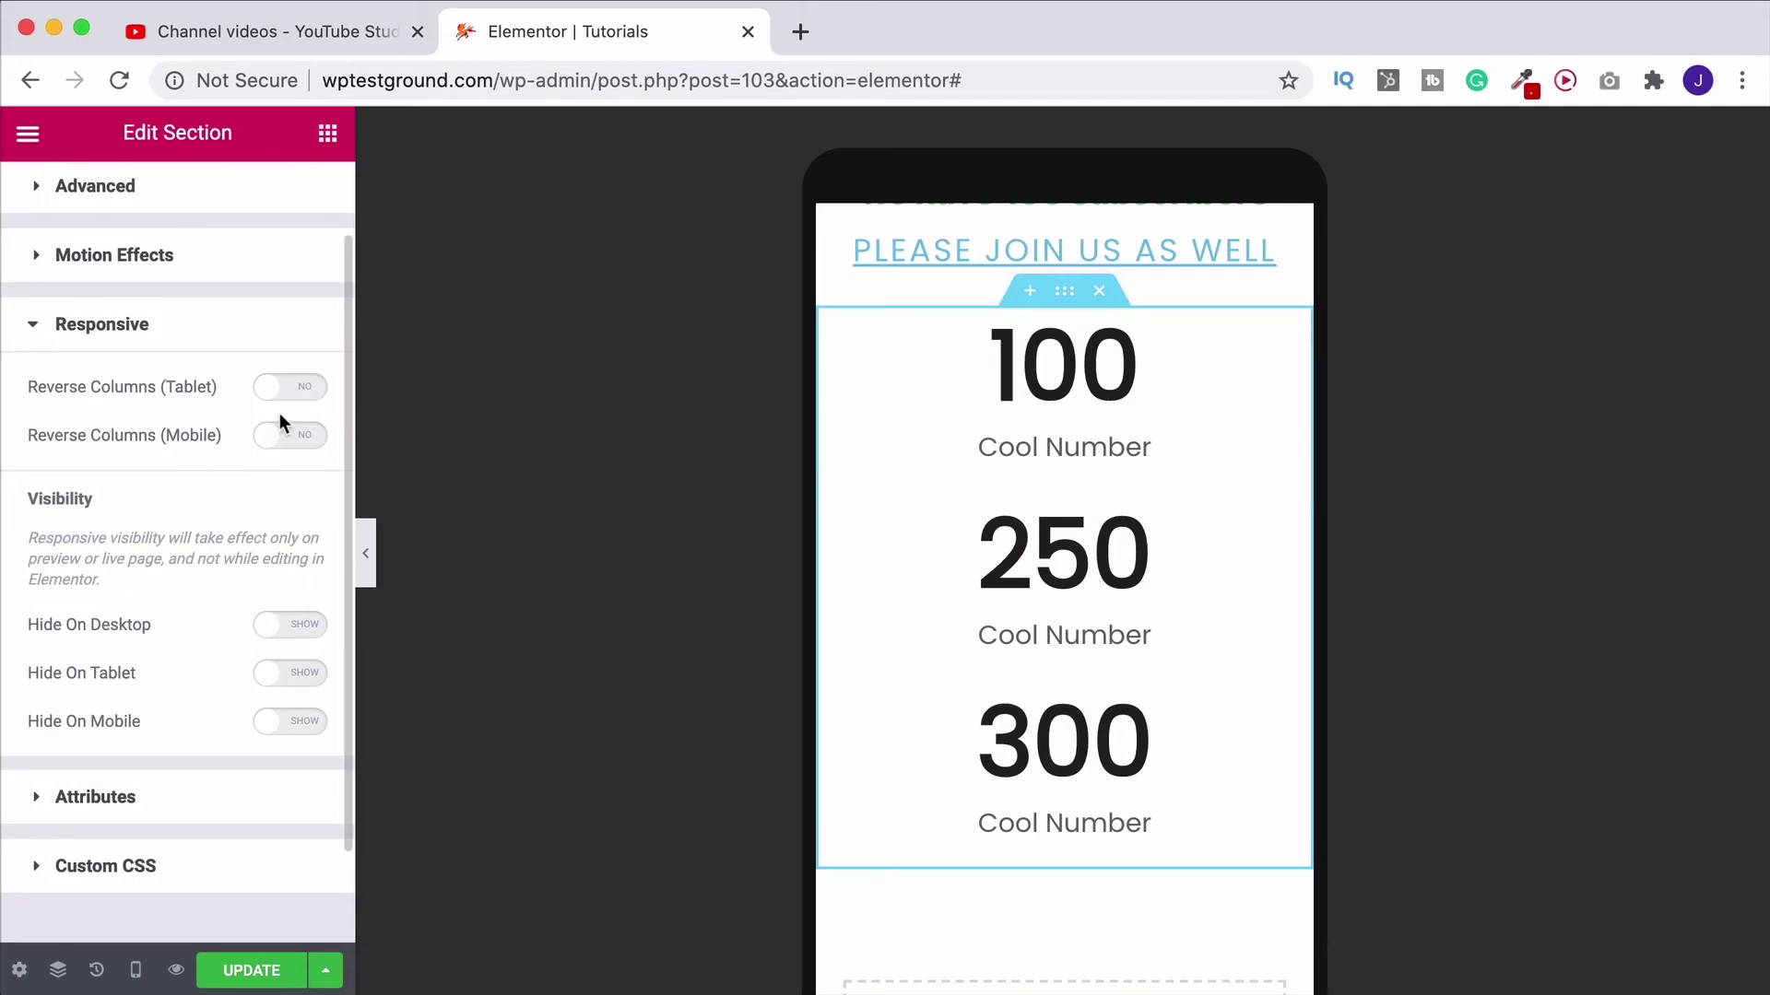
click(282, 441)
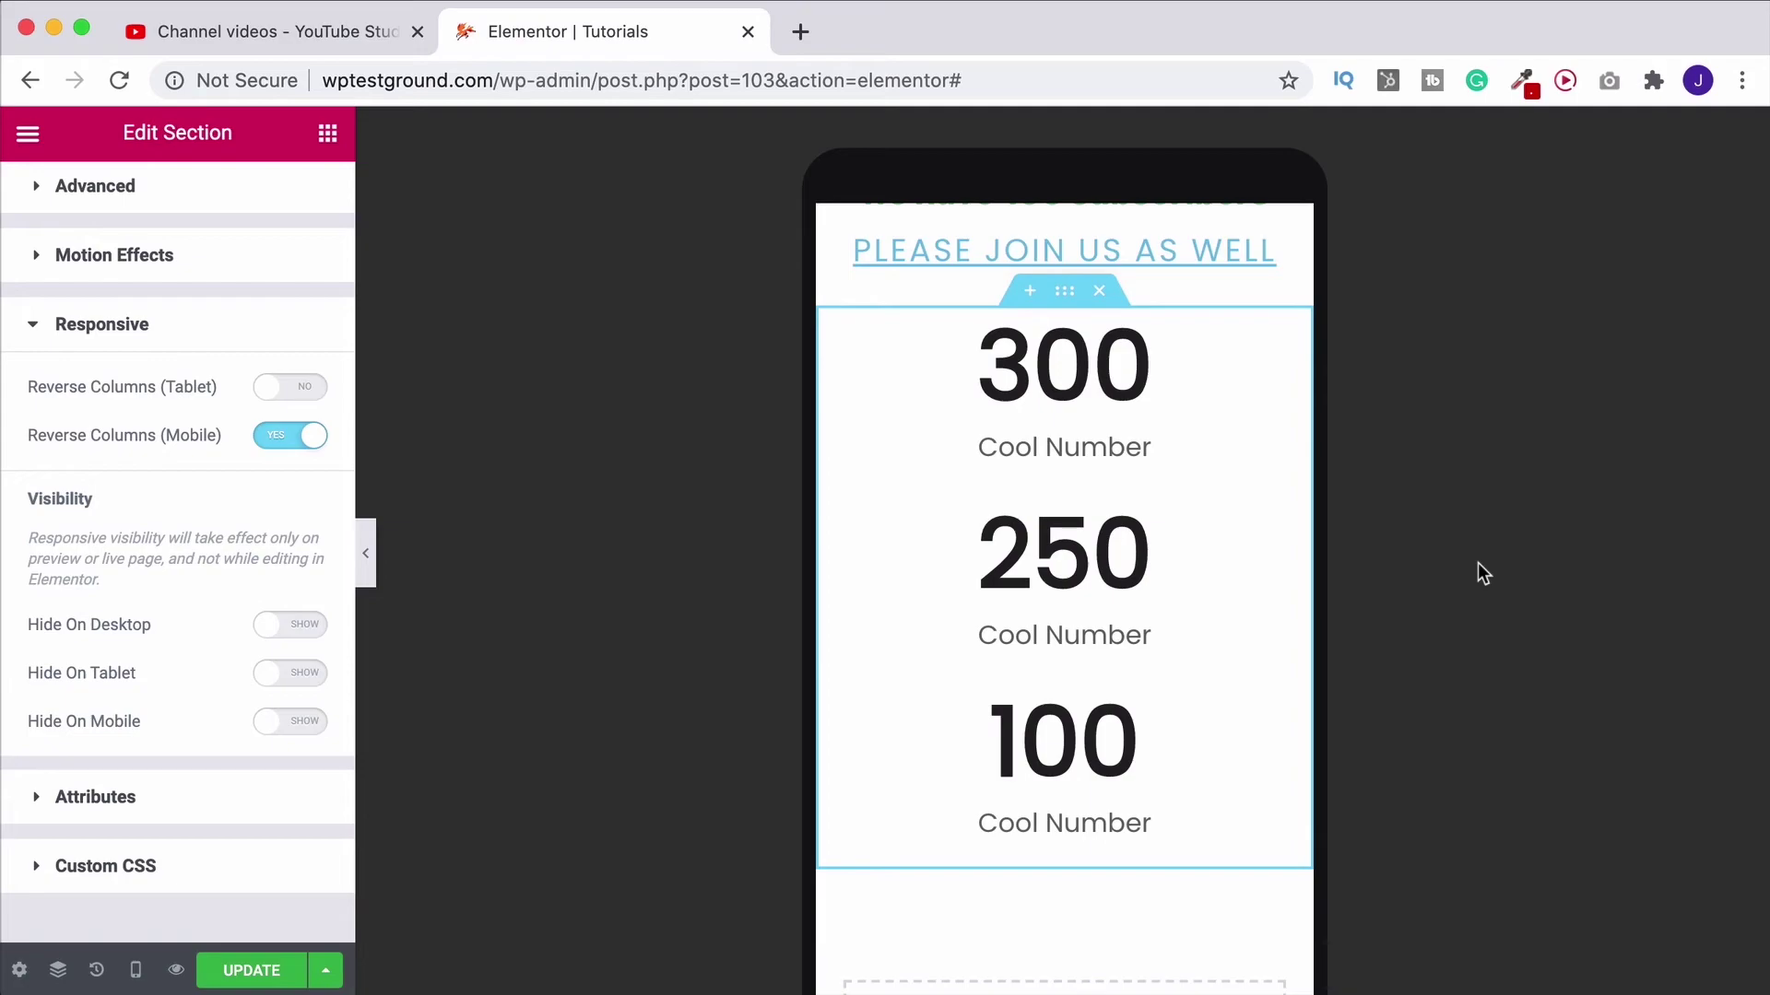
mouse_move(981, 391)
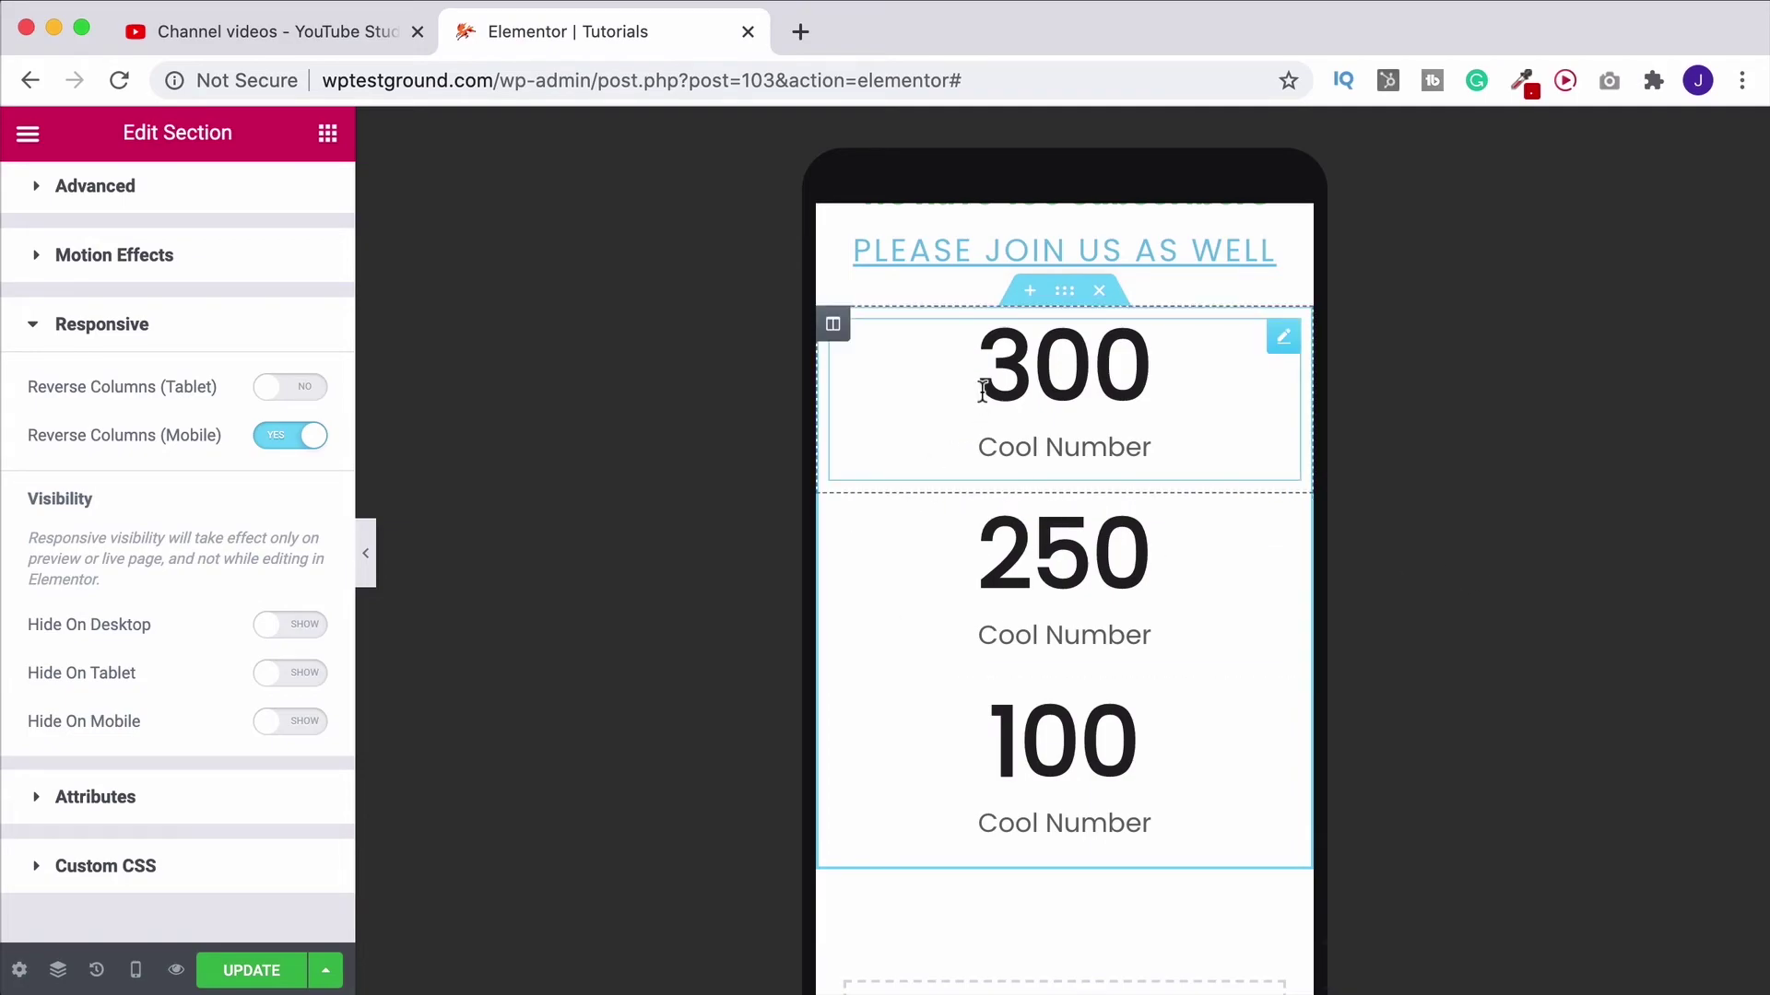
click(137, 970)
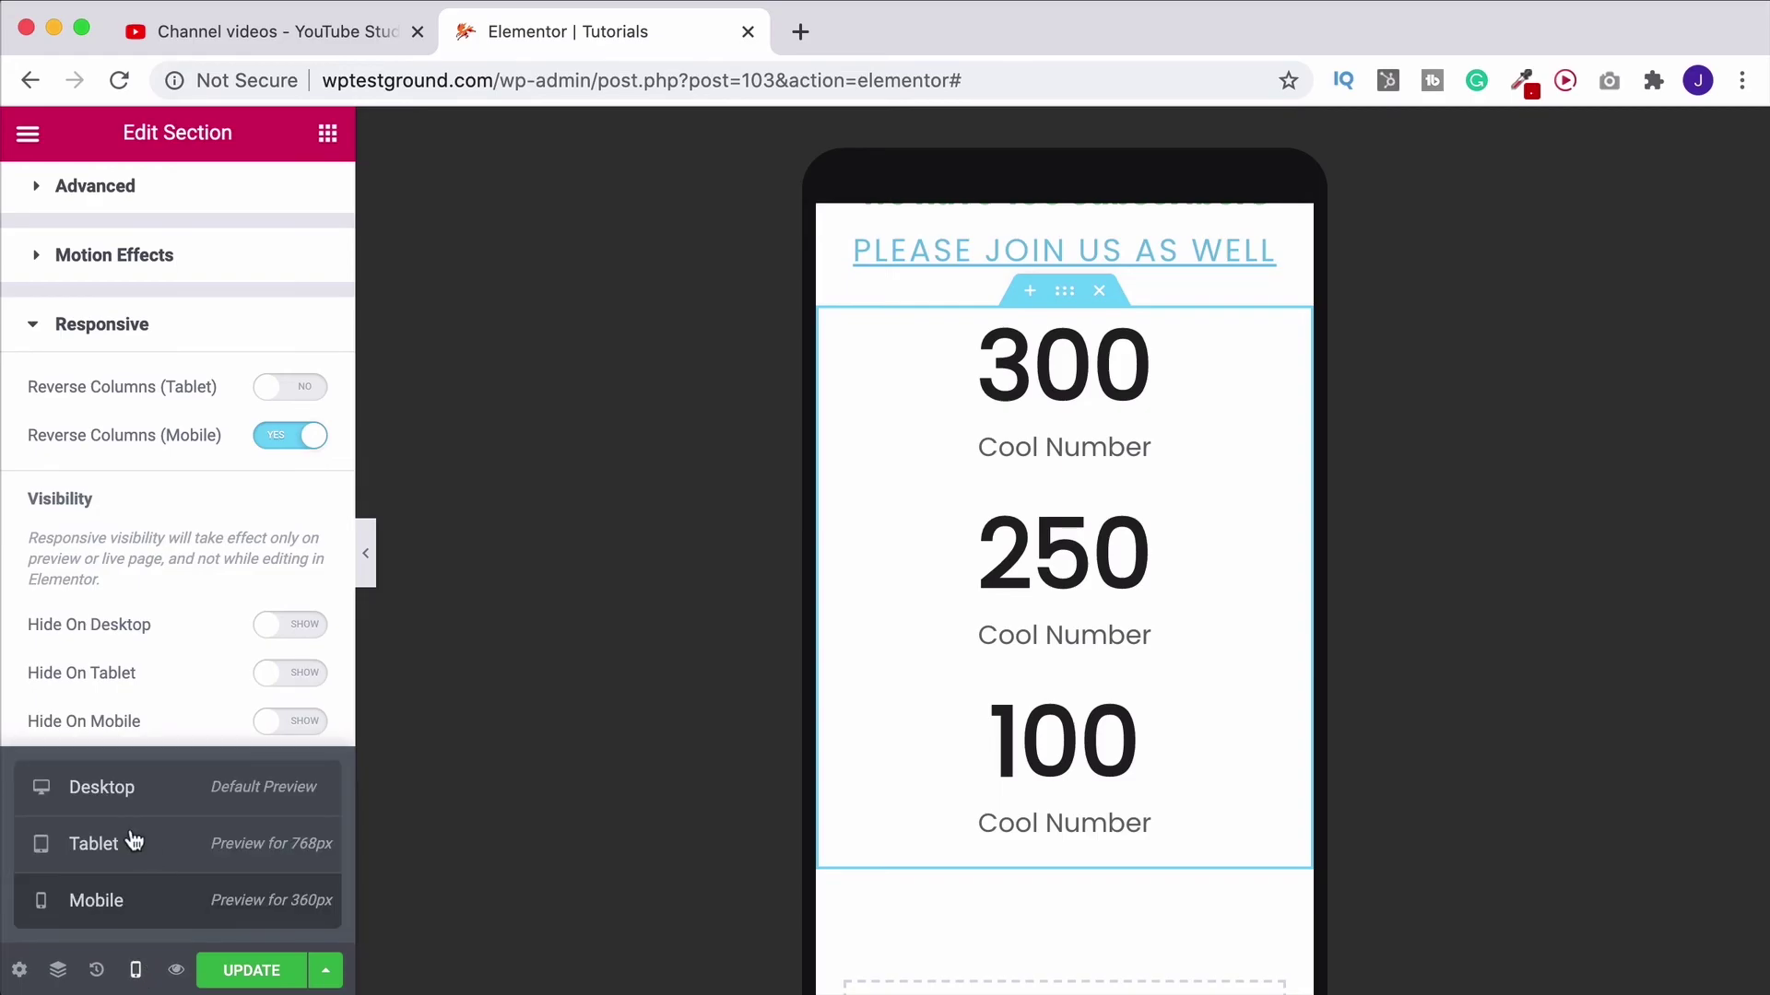
click(127, 796)
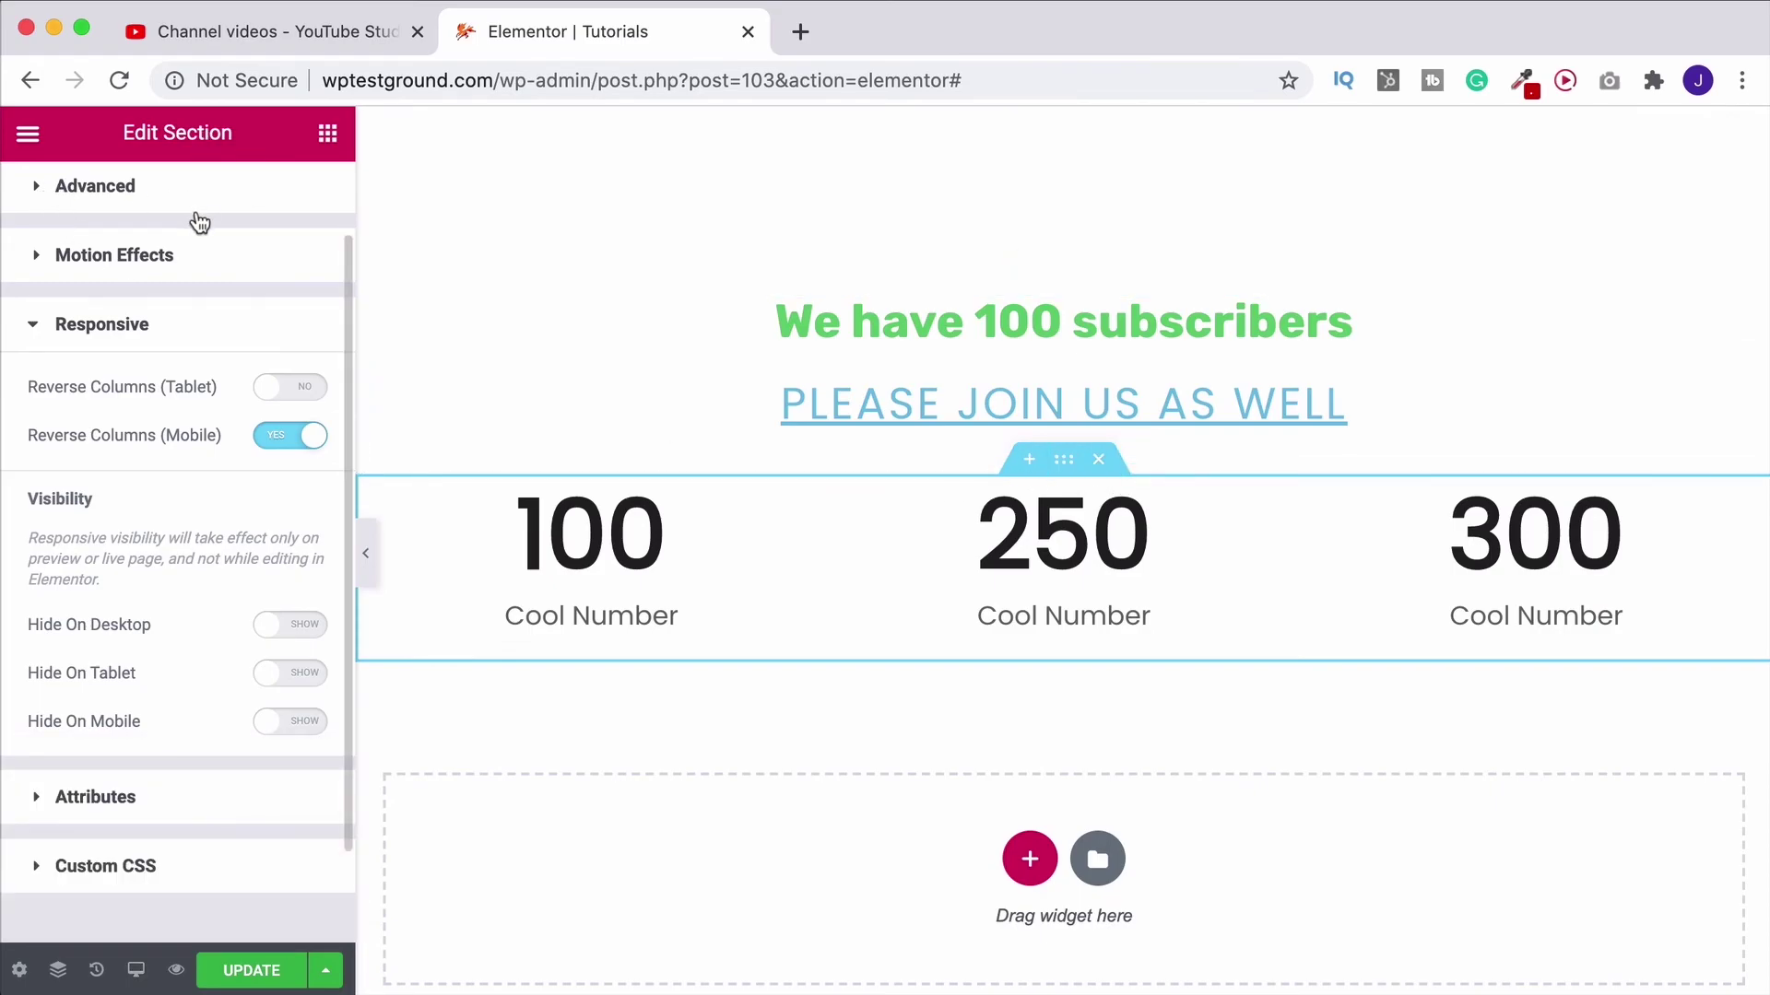
Step: Set the counters section to a Classic background with the light blue preset #6EC1E4
click(144, 186)
click(145, 278)
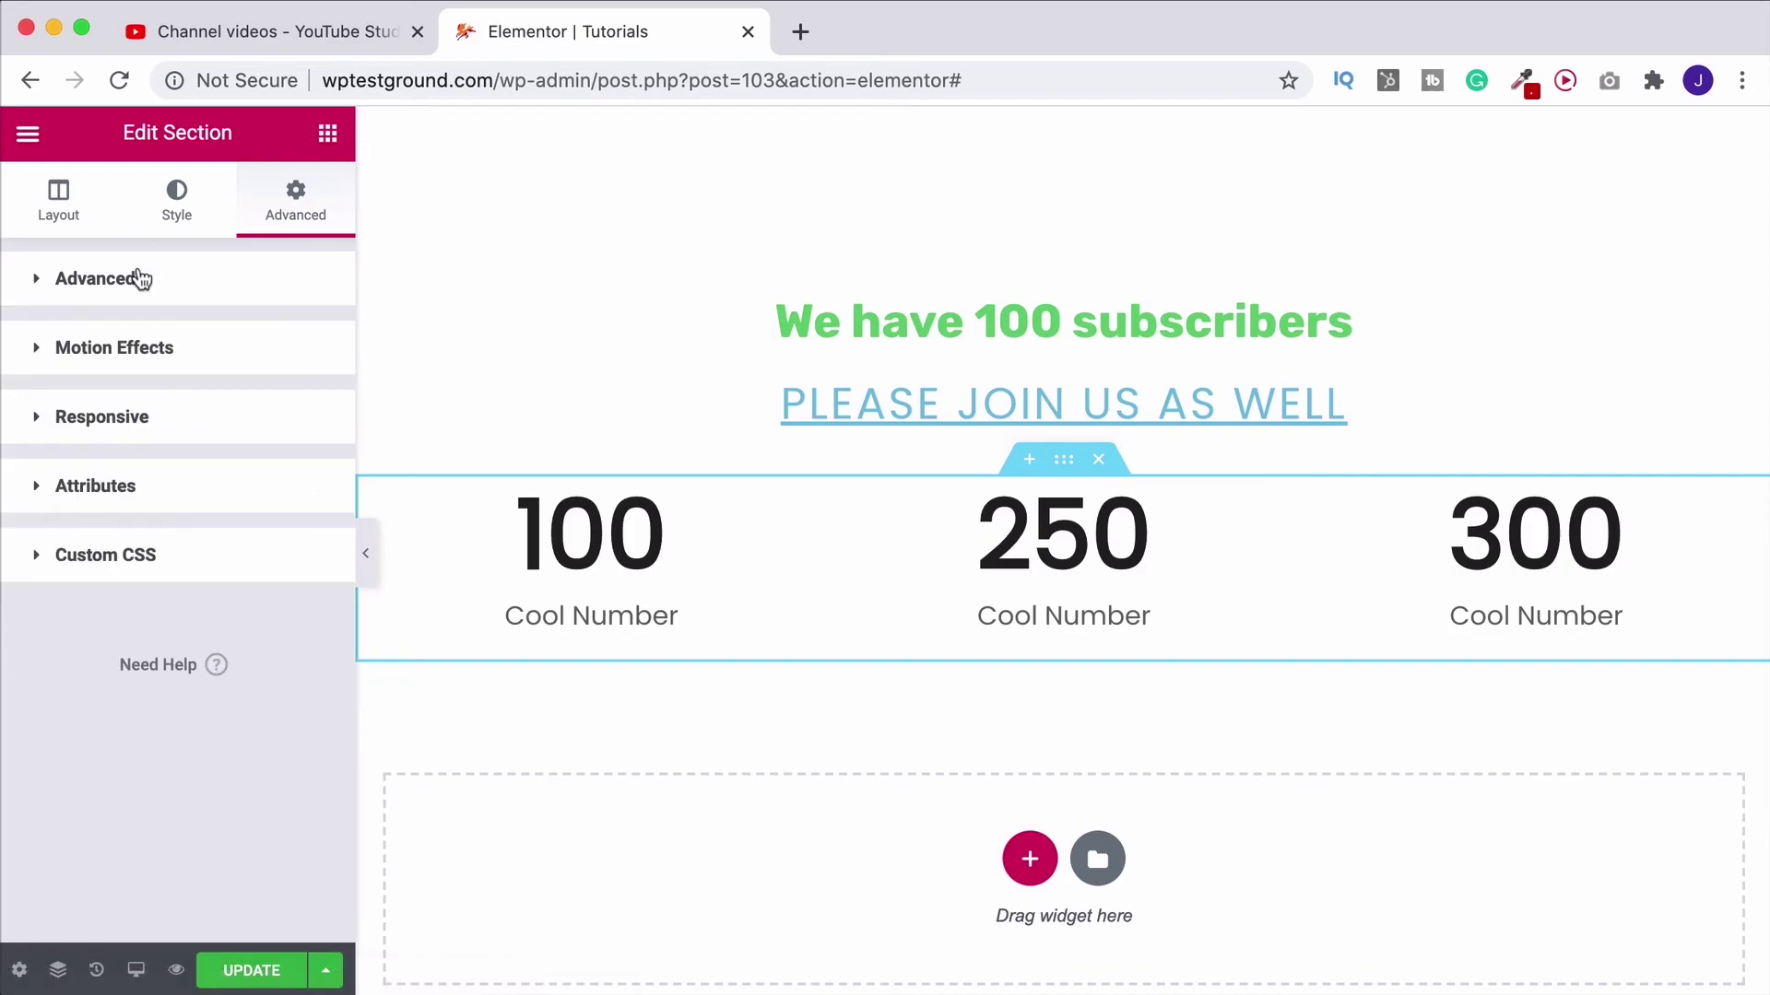
click(175, 205)
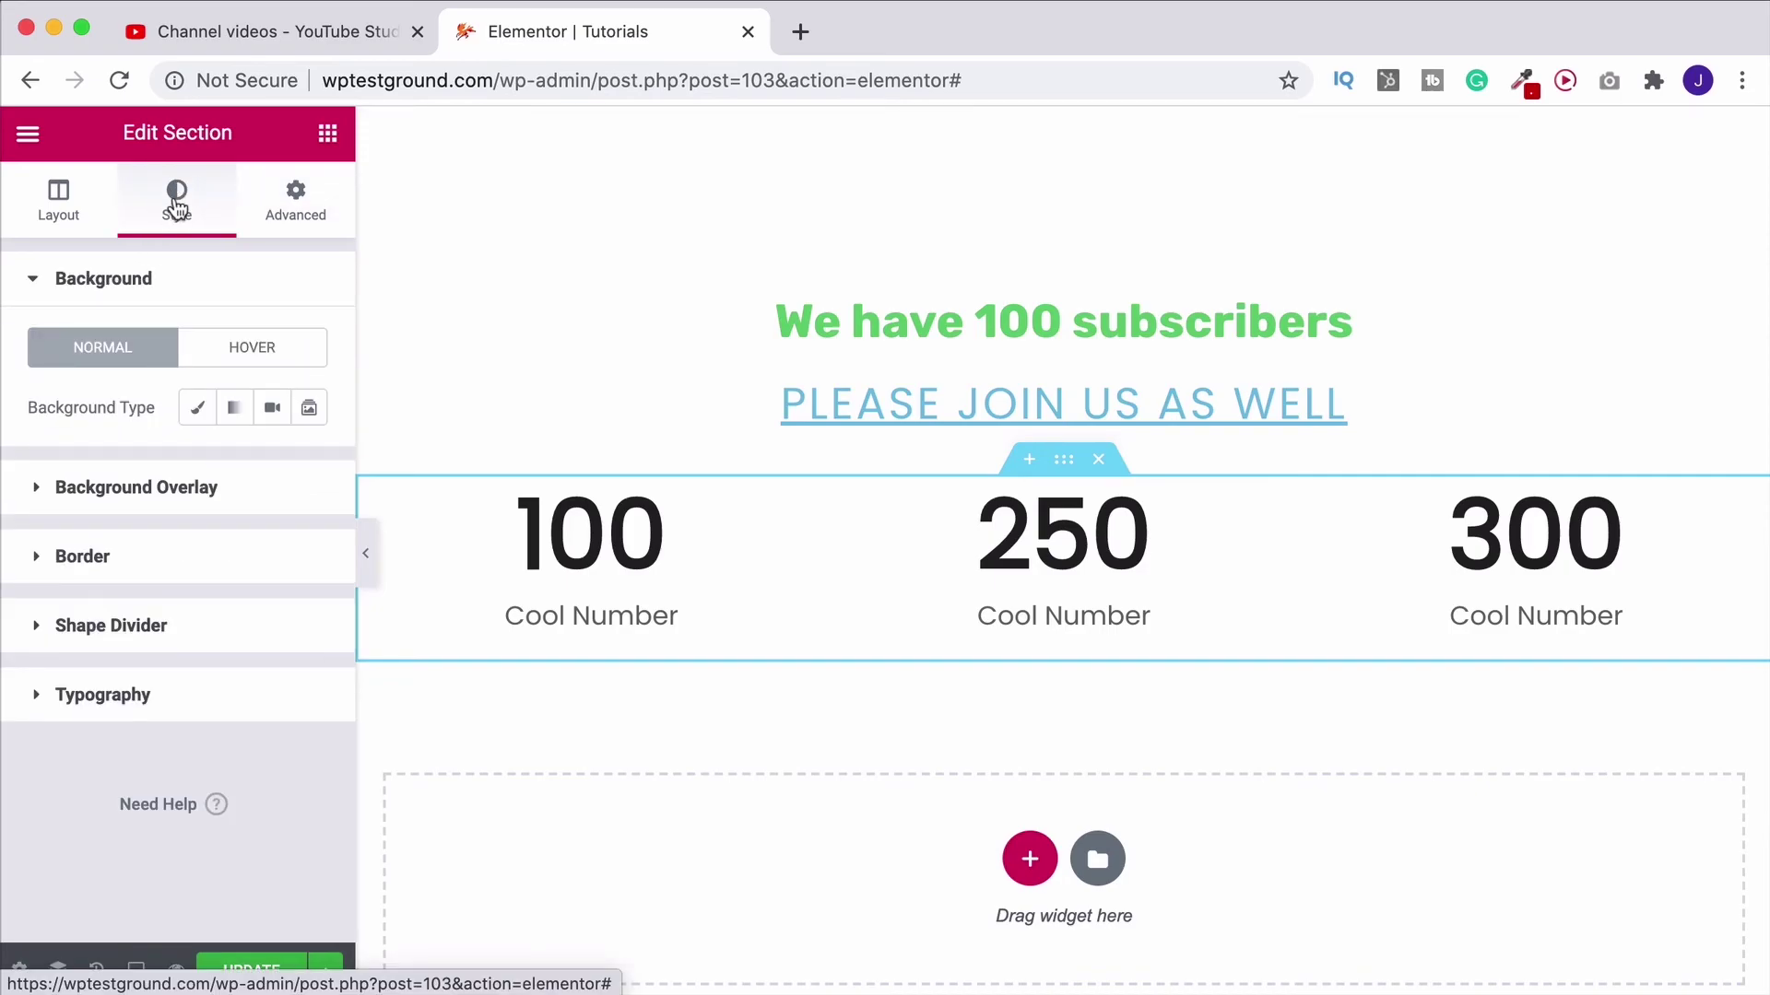
click(197, 408)
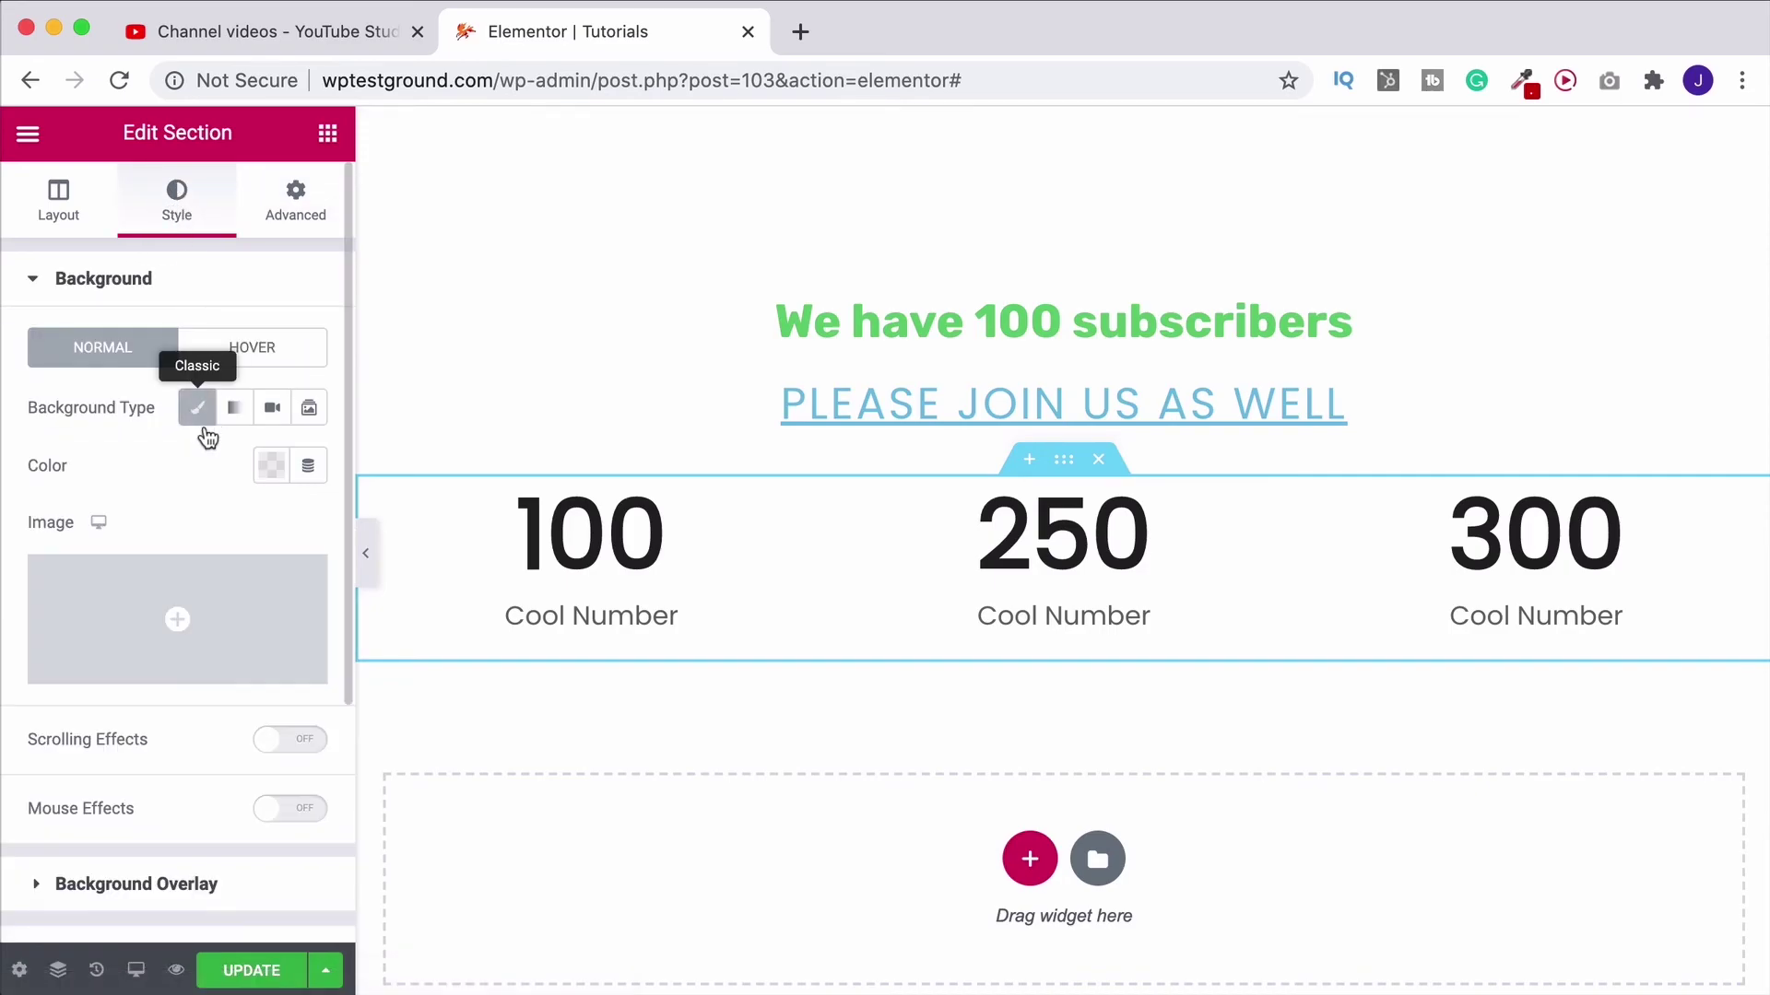
click(271, 468)
click(138, 532)
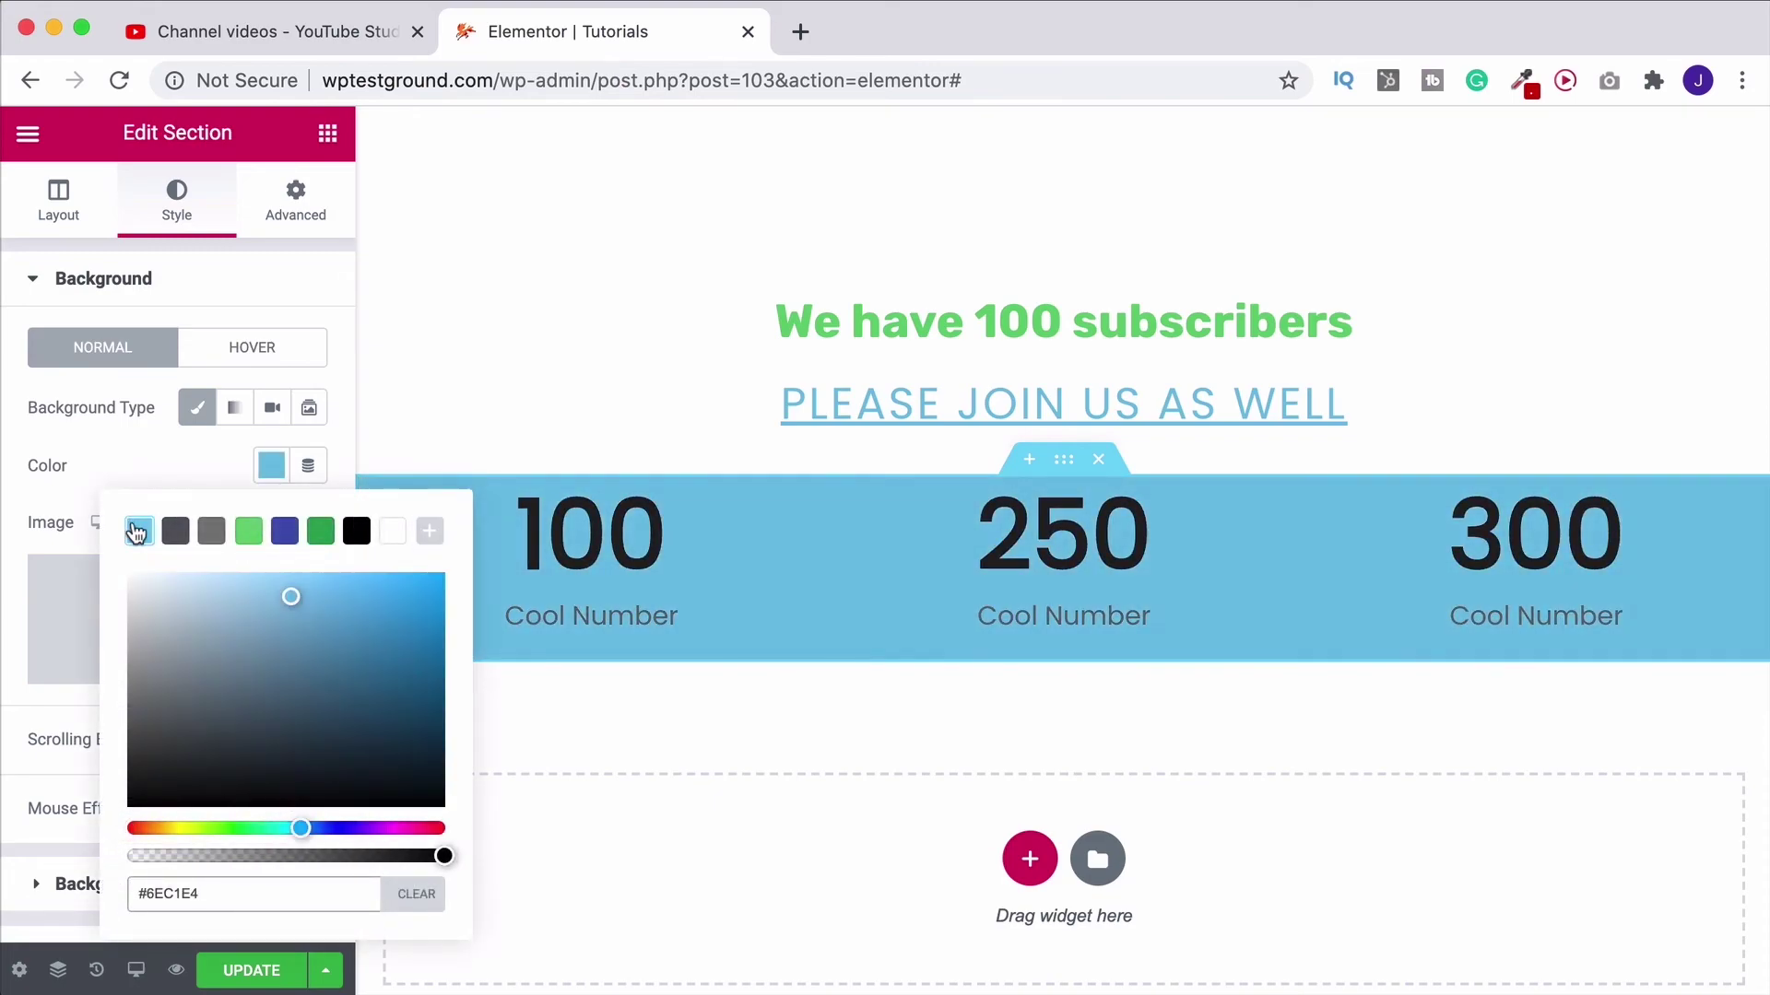
click(610, 359)
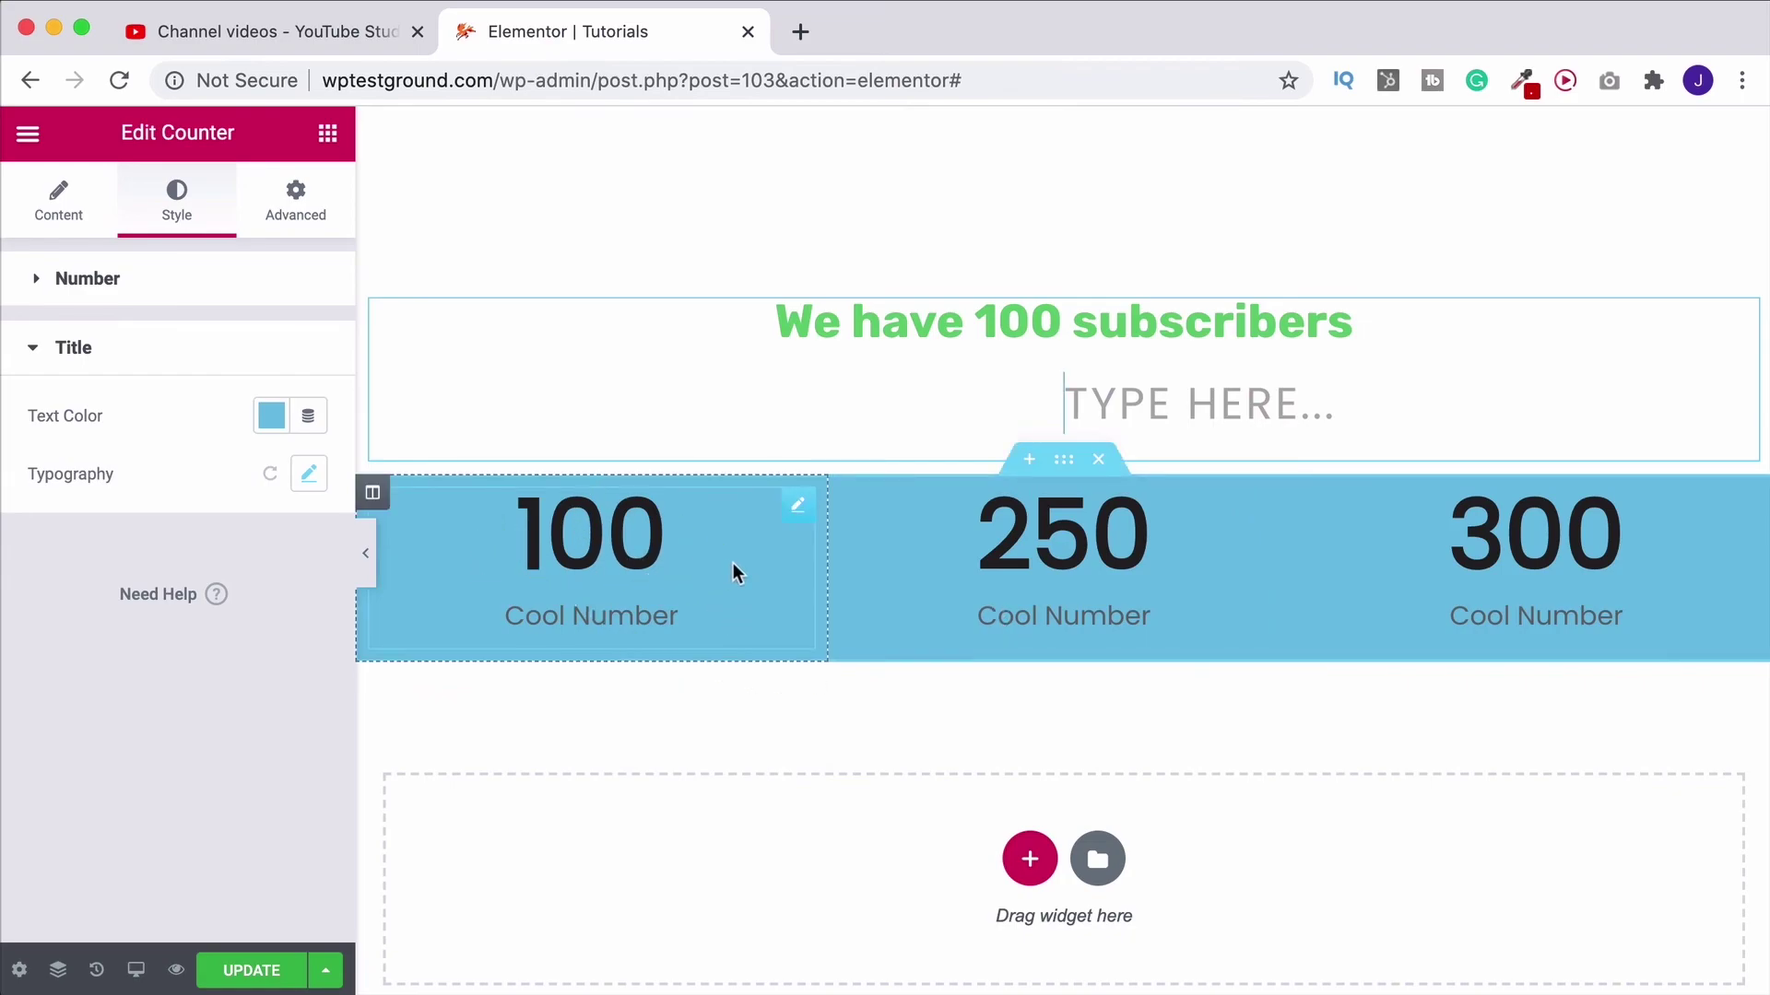
Step: Give the 100 counter a Classic white background with opacity lowered to about #FFFFFF6E
click(802, 508)
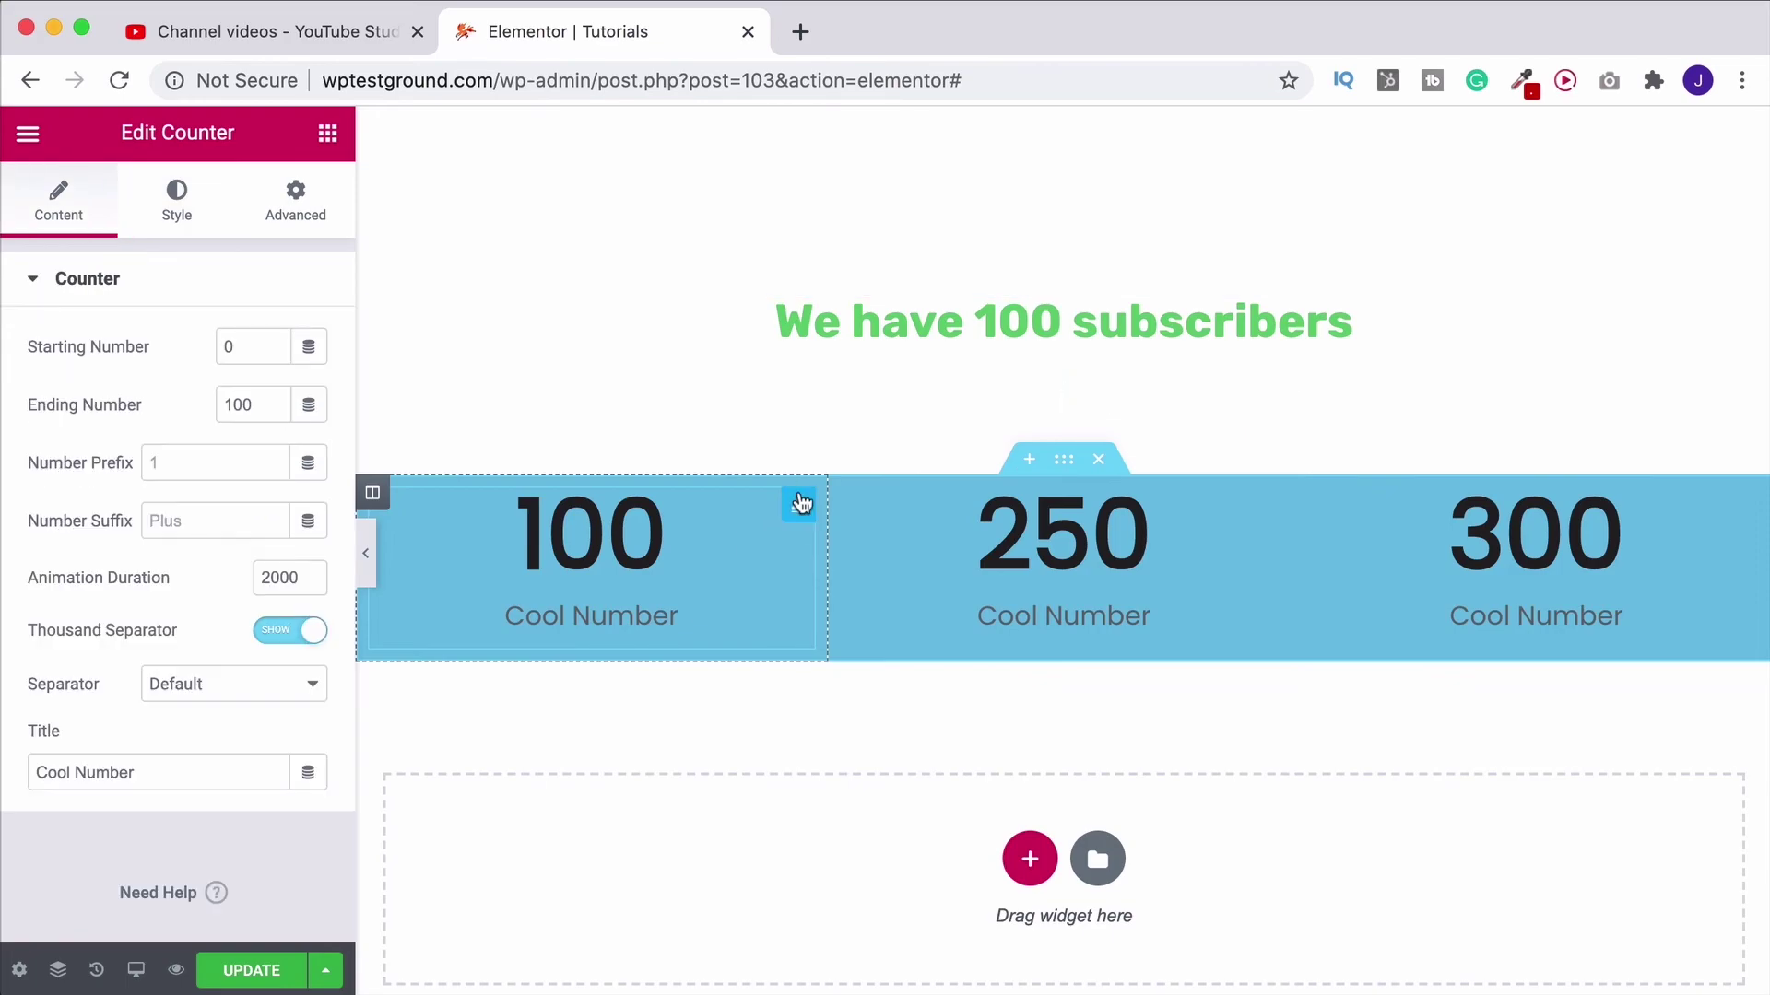
click(294, 200)
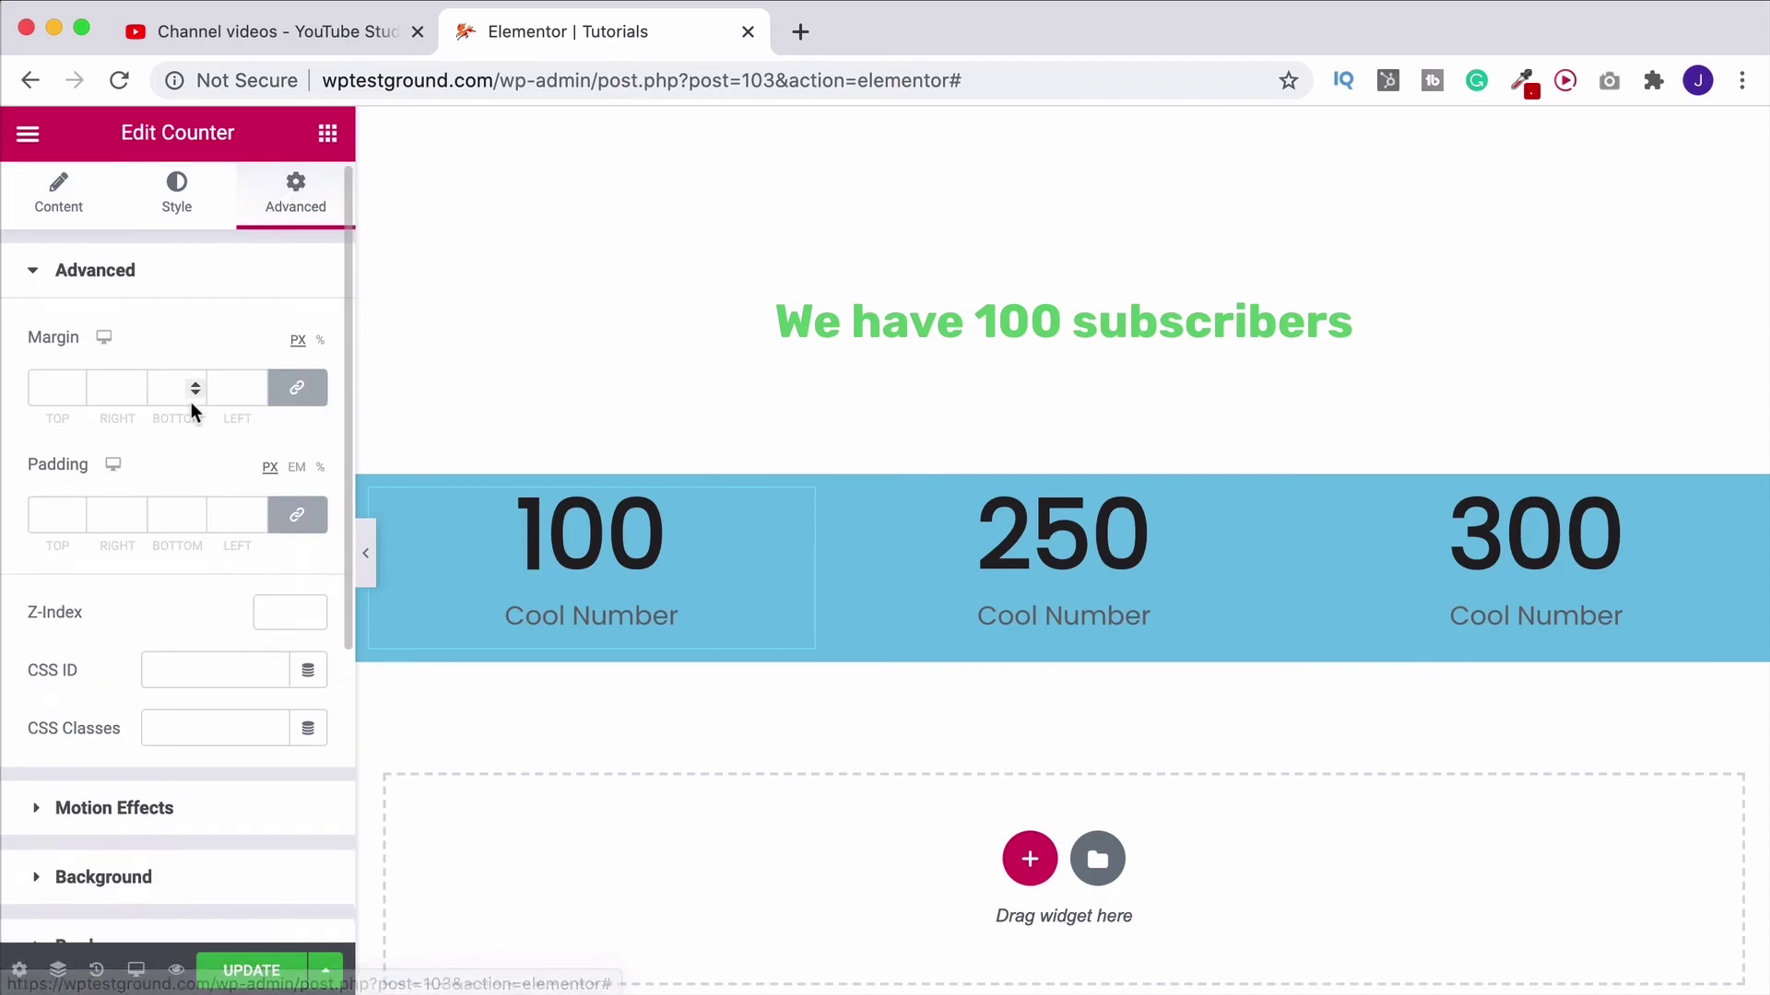
scroll(181, 429, down, 3)
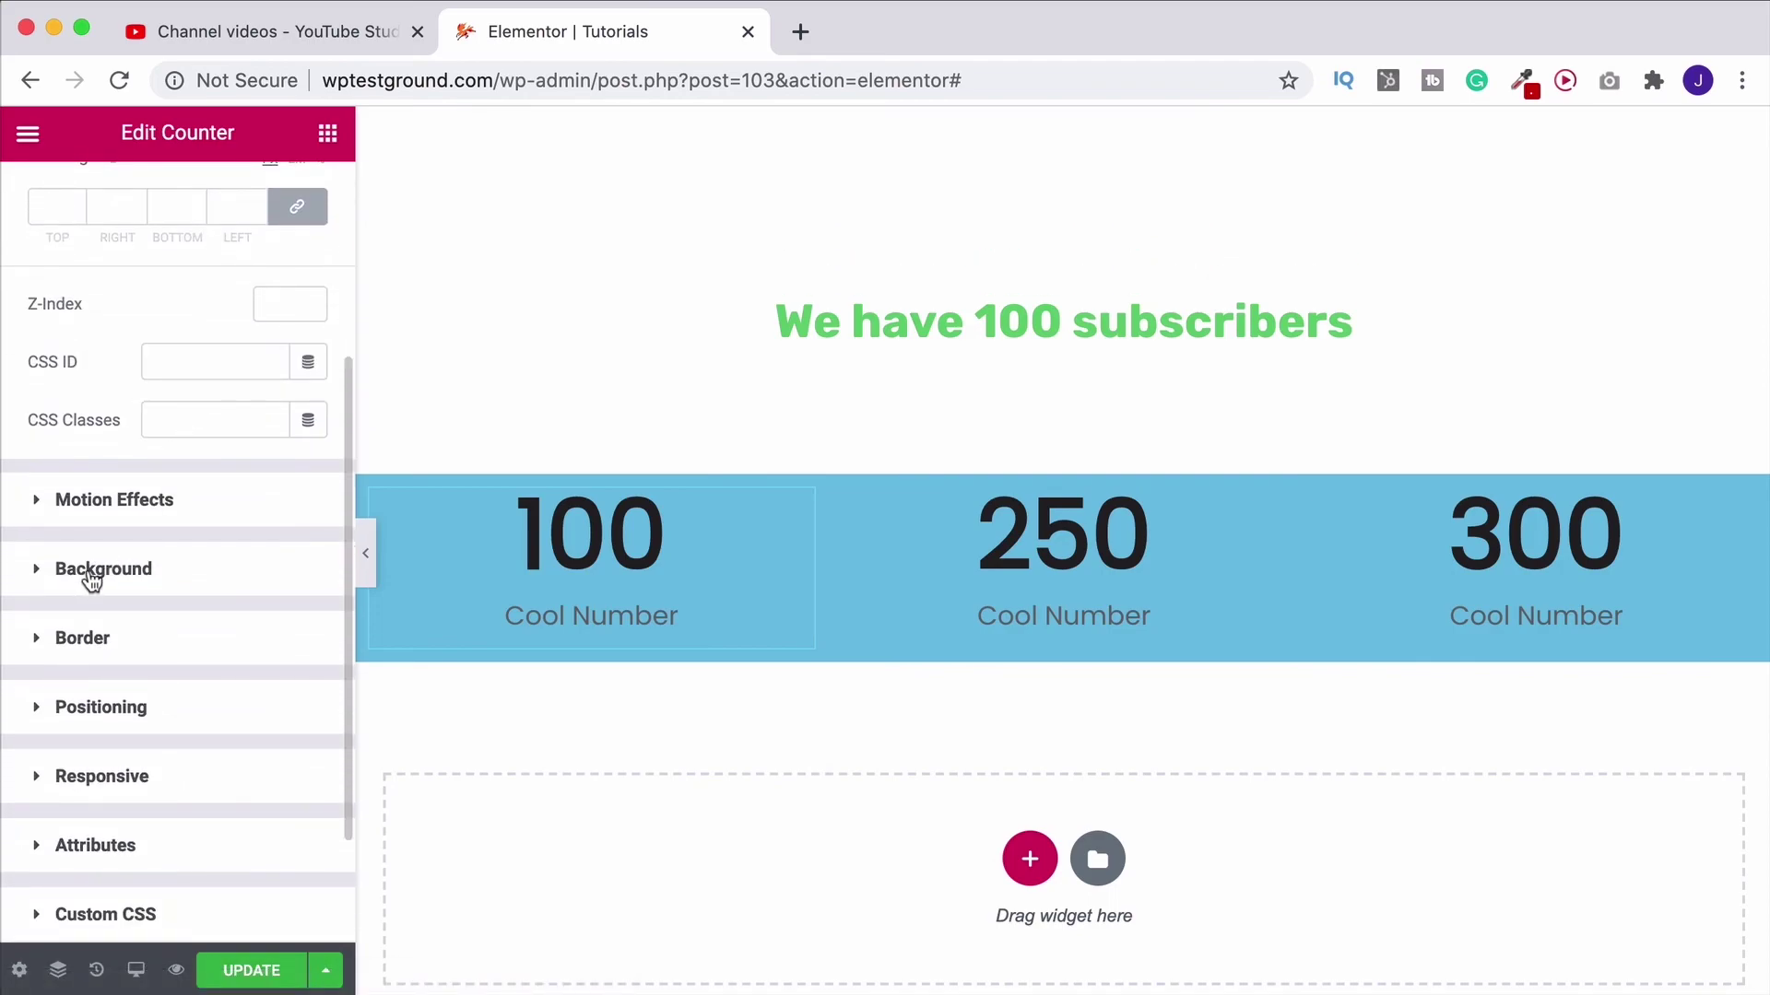
click(90, 569)
click(272, 547)
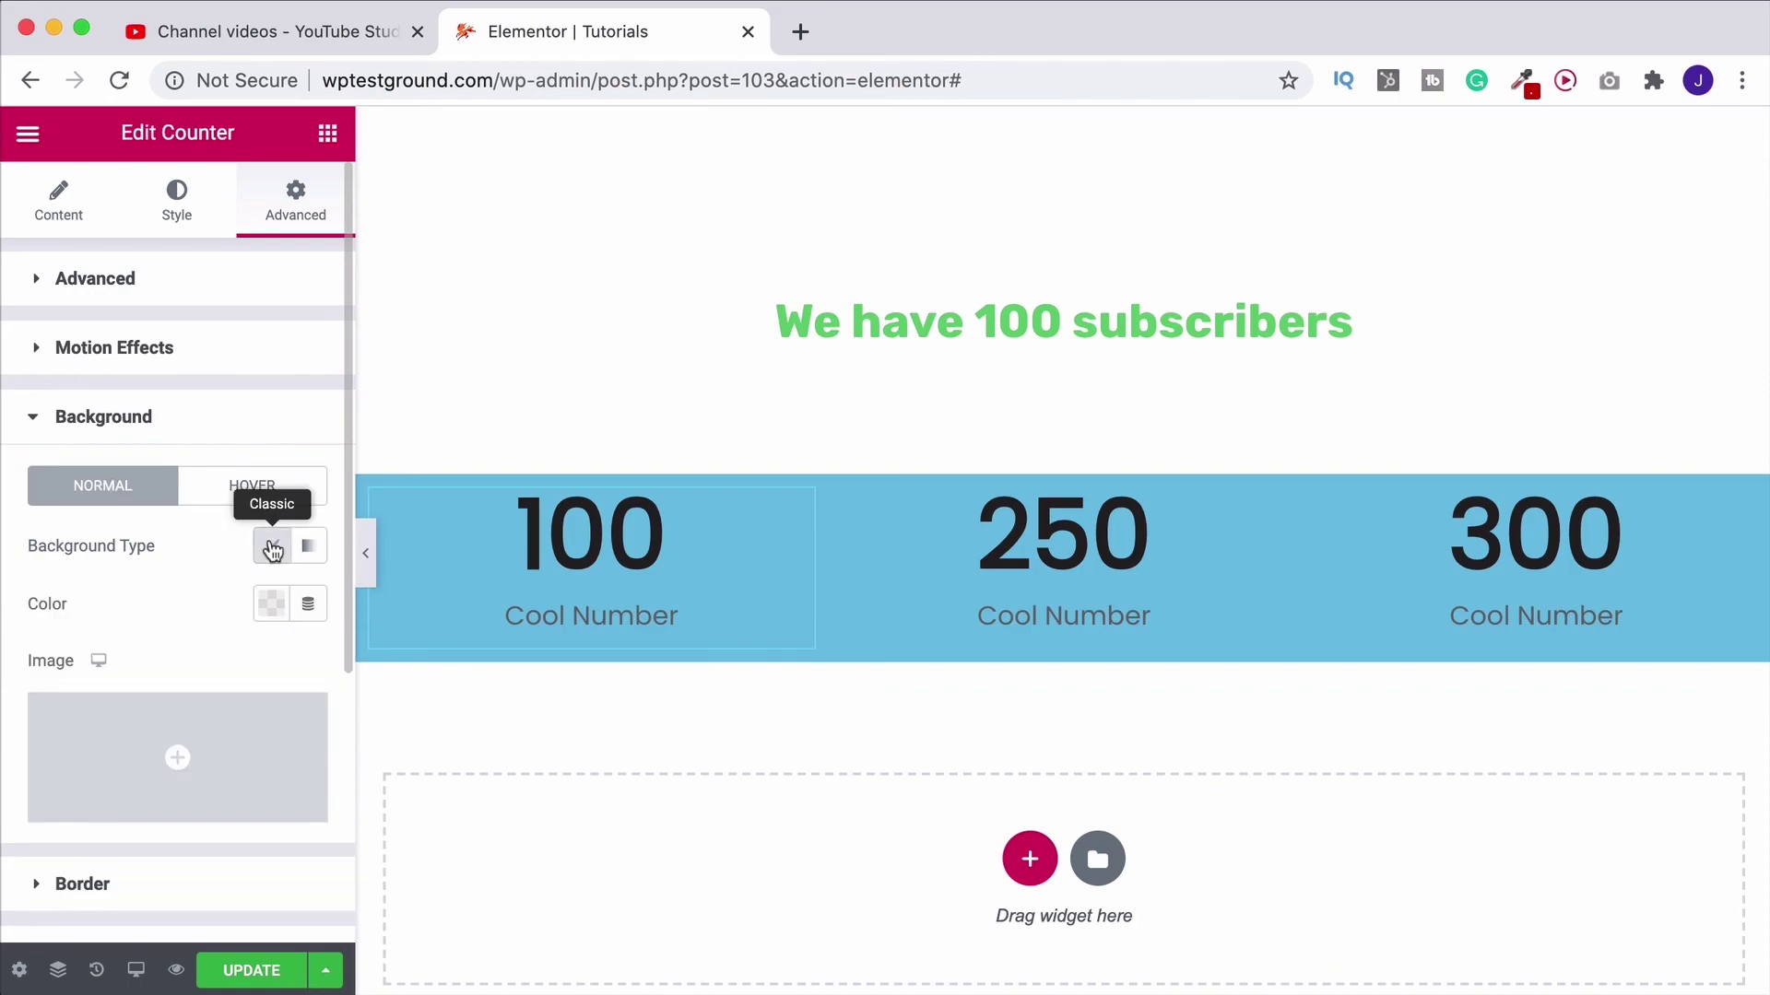
click(271, 605)
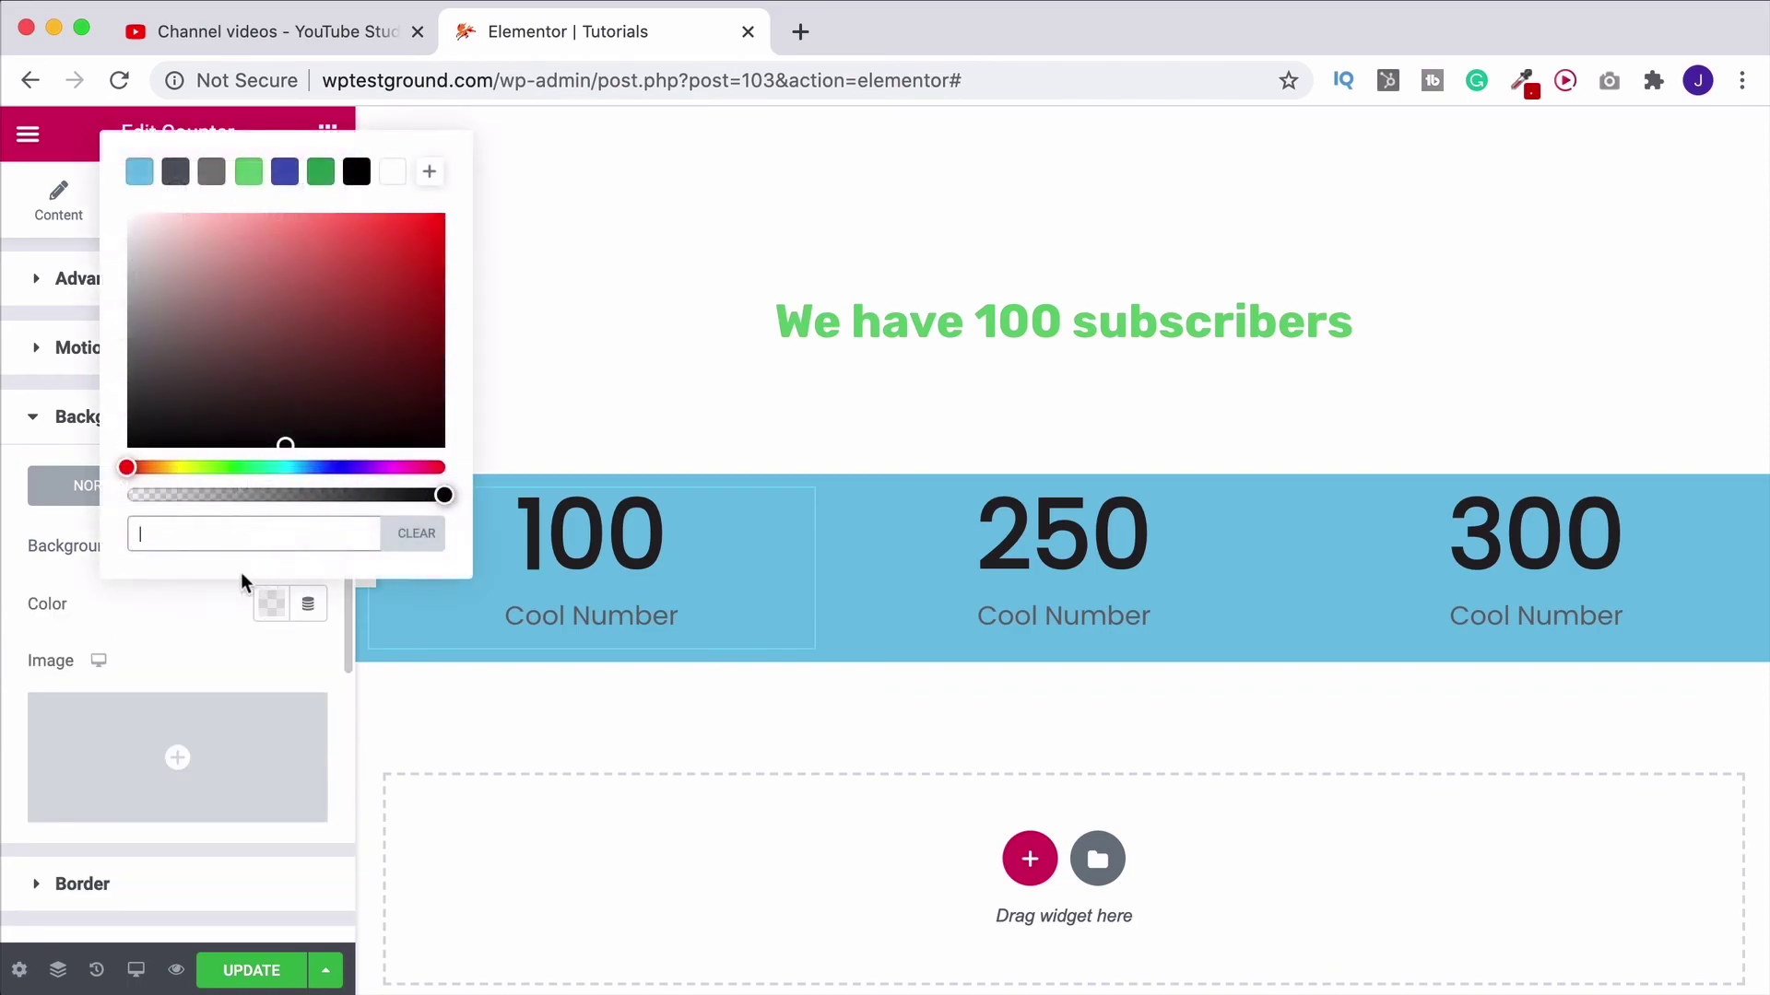
click(392, 171)
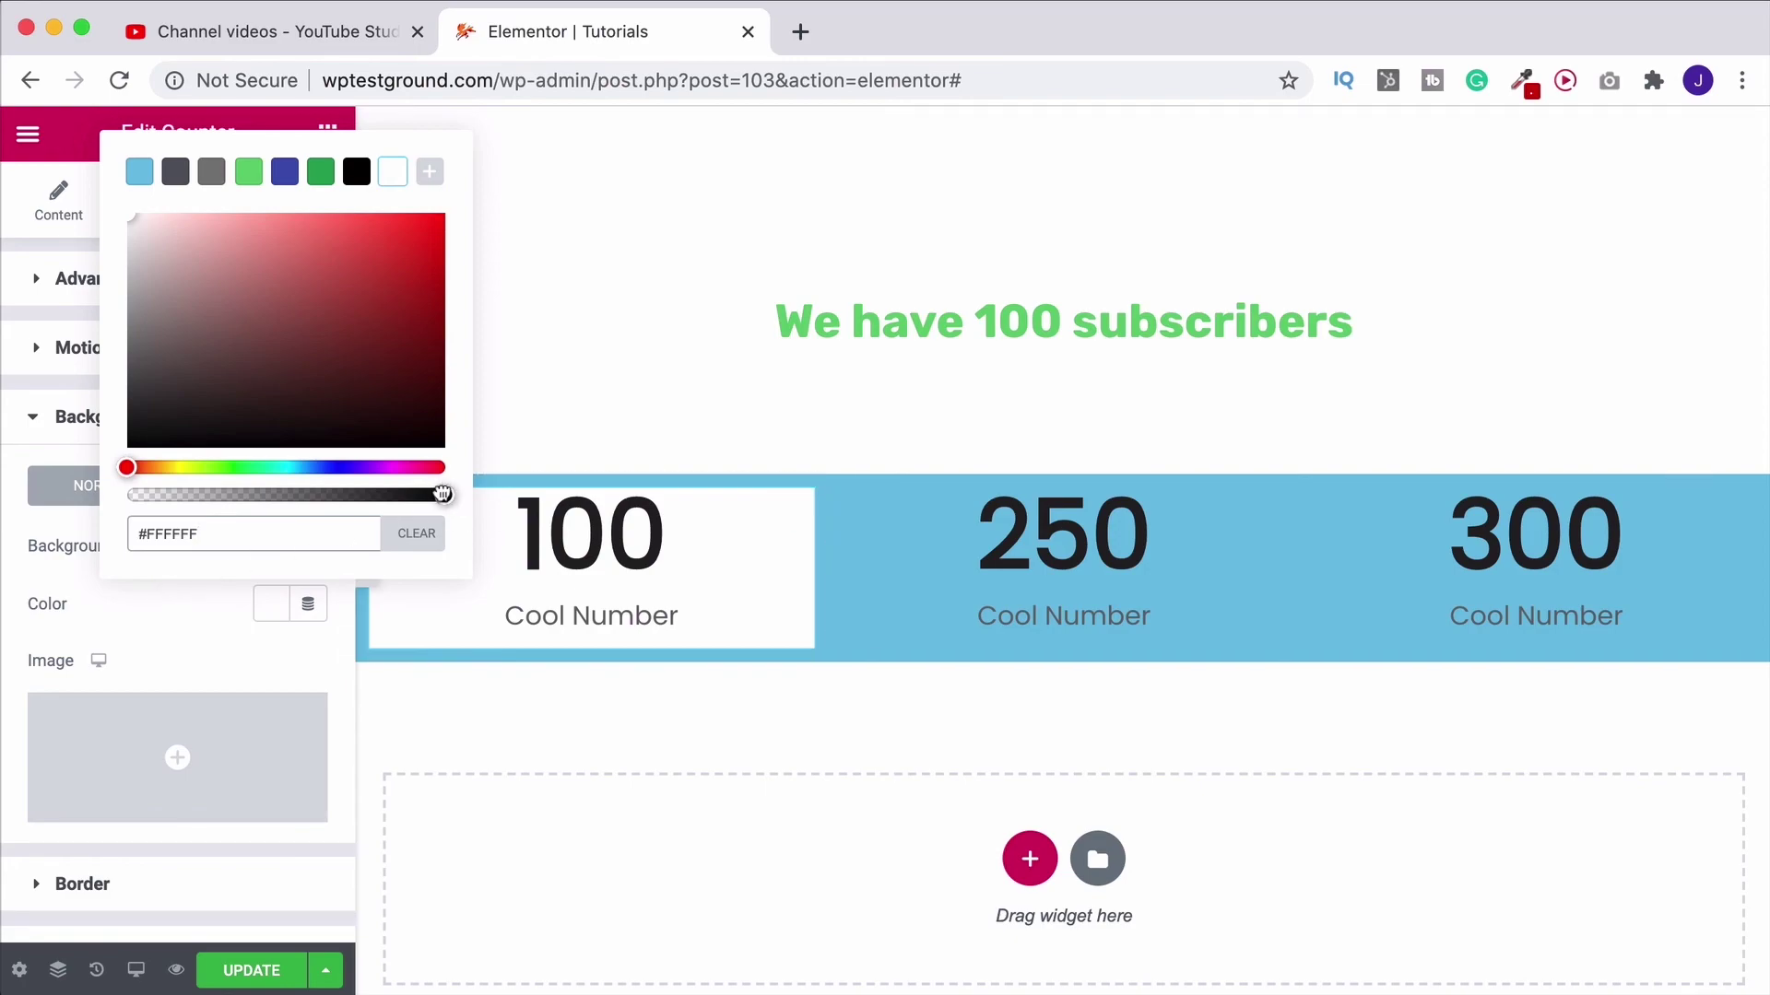
mouse_move(441, 494)
mouse_down()
mouse_move(228, 496)
mouse_move(263, 494)
mouse_up()
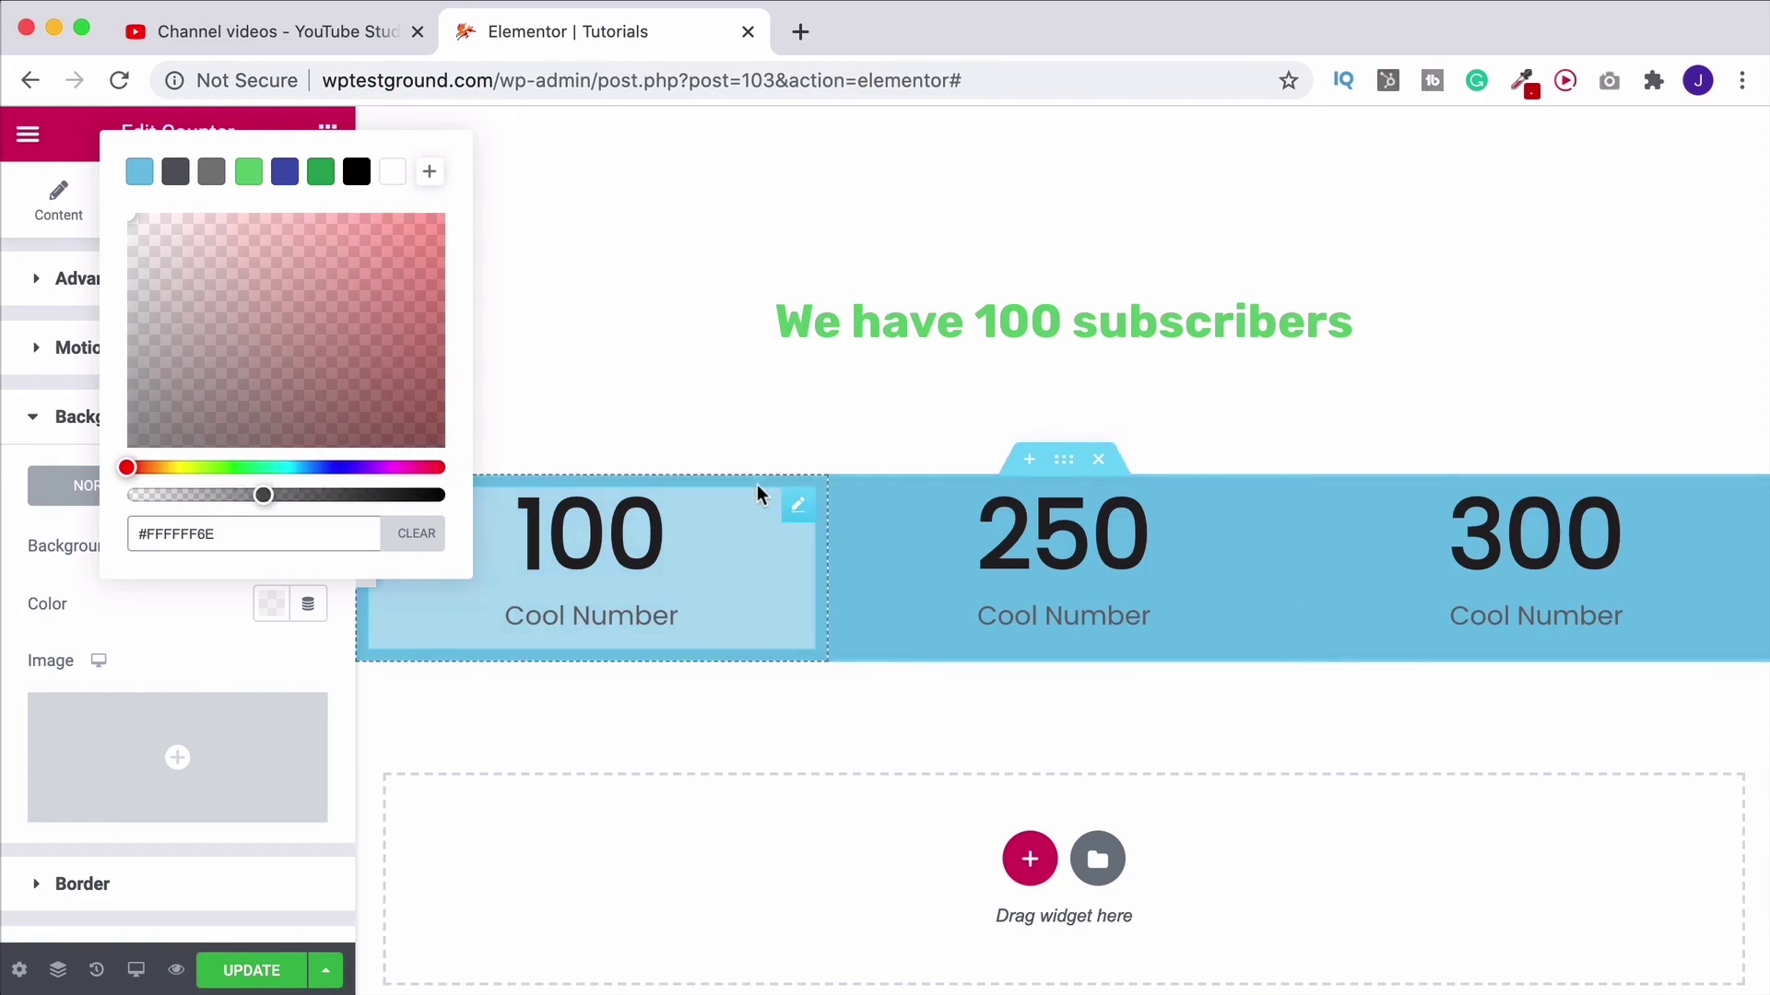
click(31, 550)
click(42, 420)
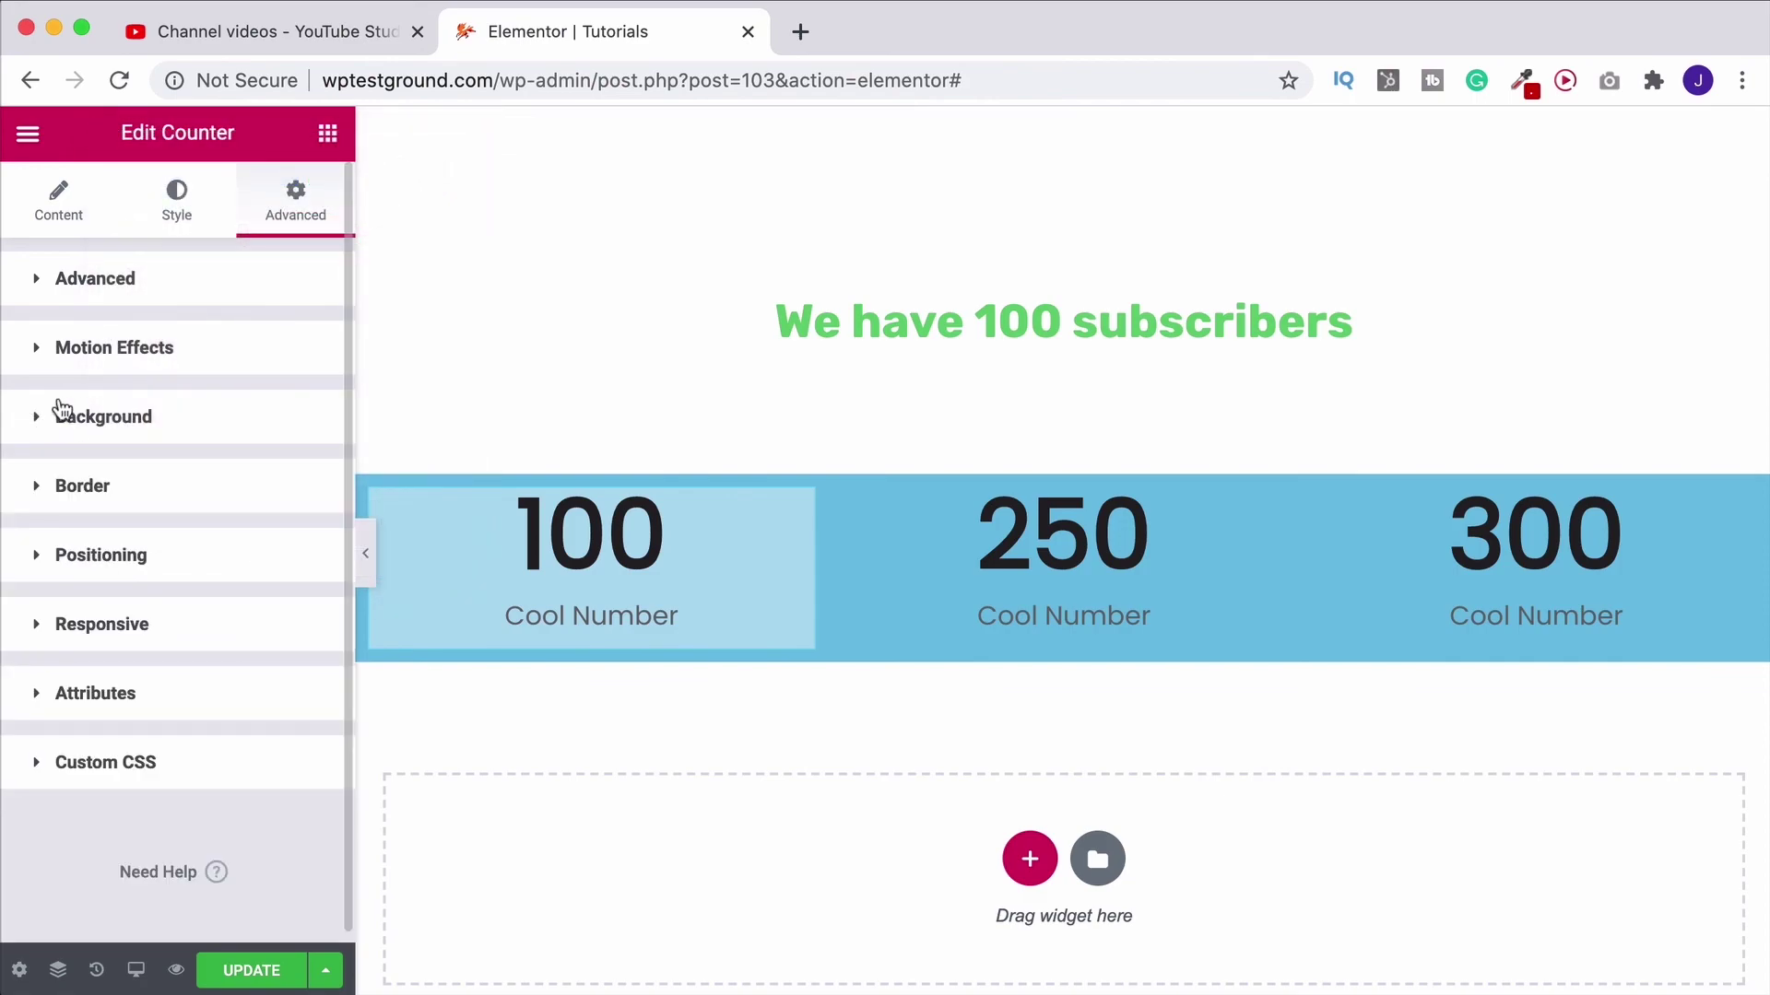
Step: Set the 100 counter's border radius to 50 on all sides and preview the result
click(70, 495)
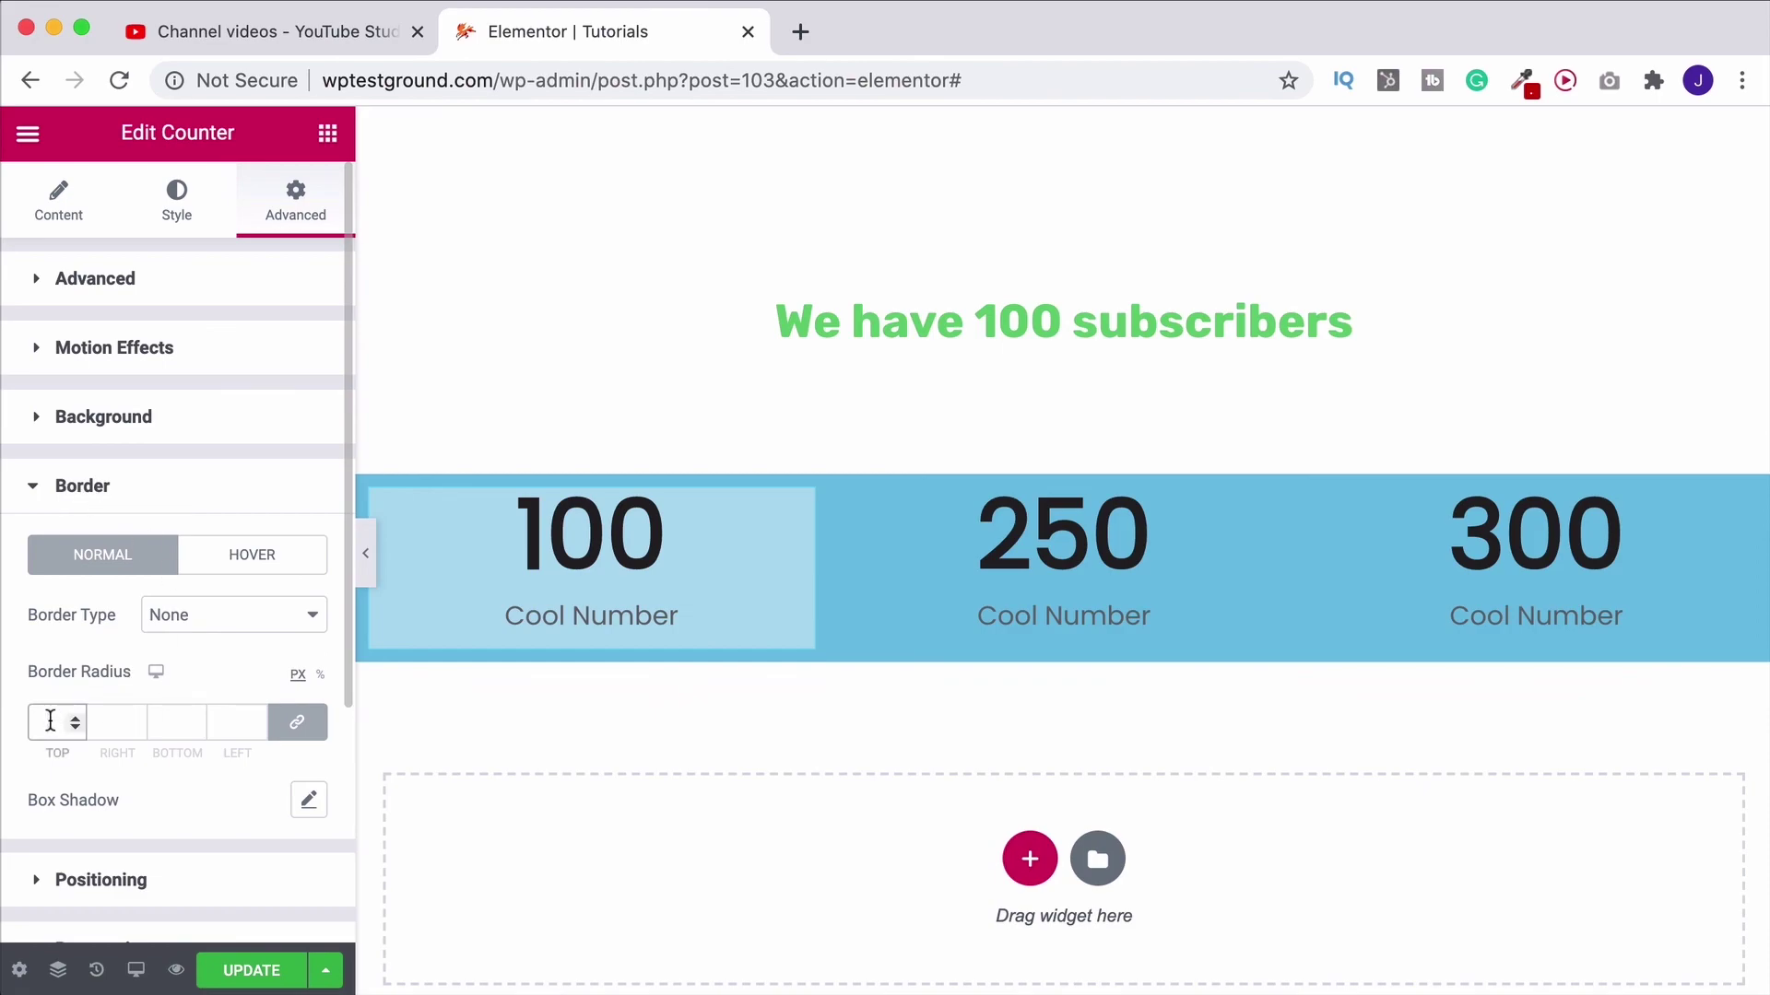
click(49, 721)
text(50)
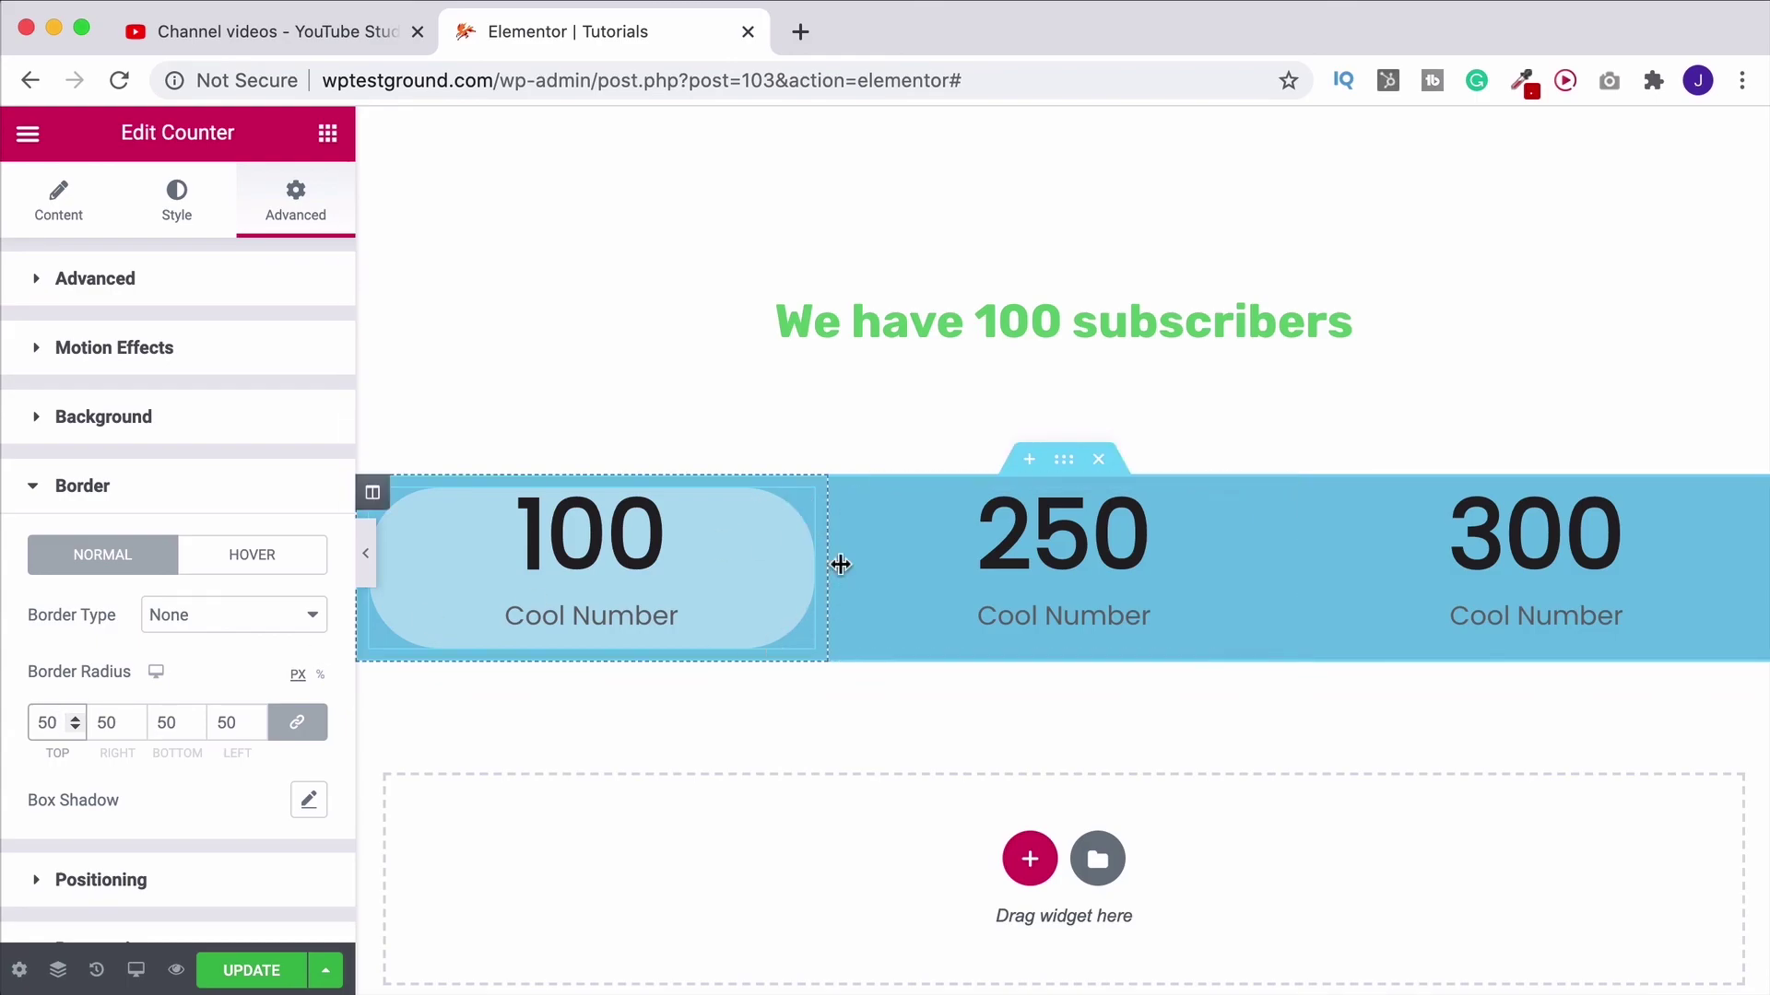
click(365, 556)
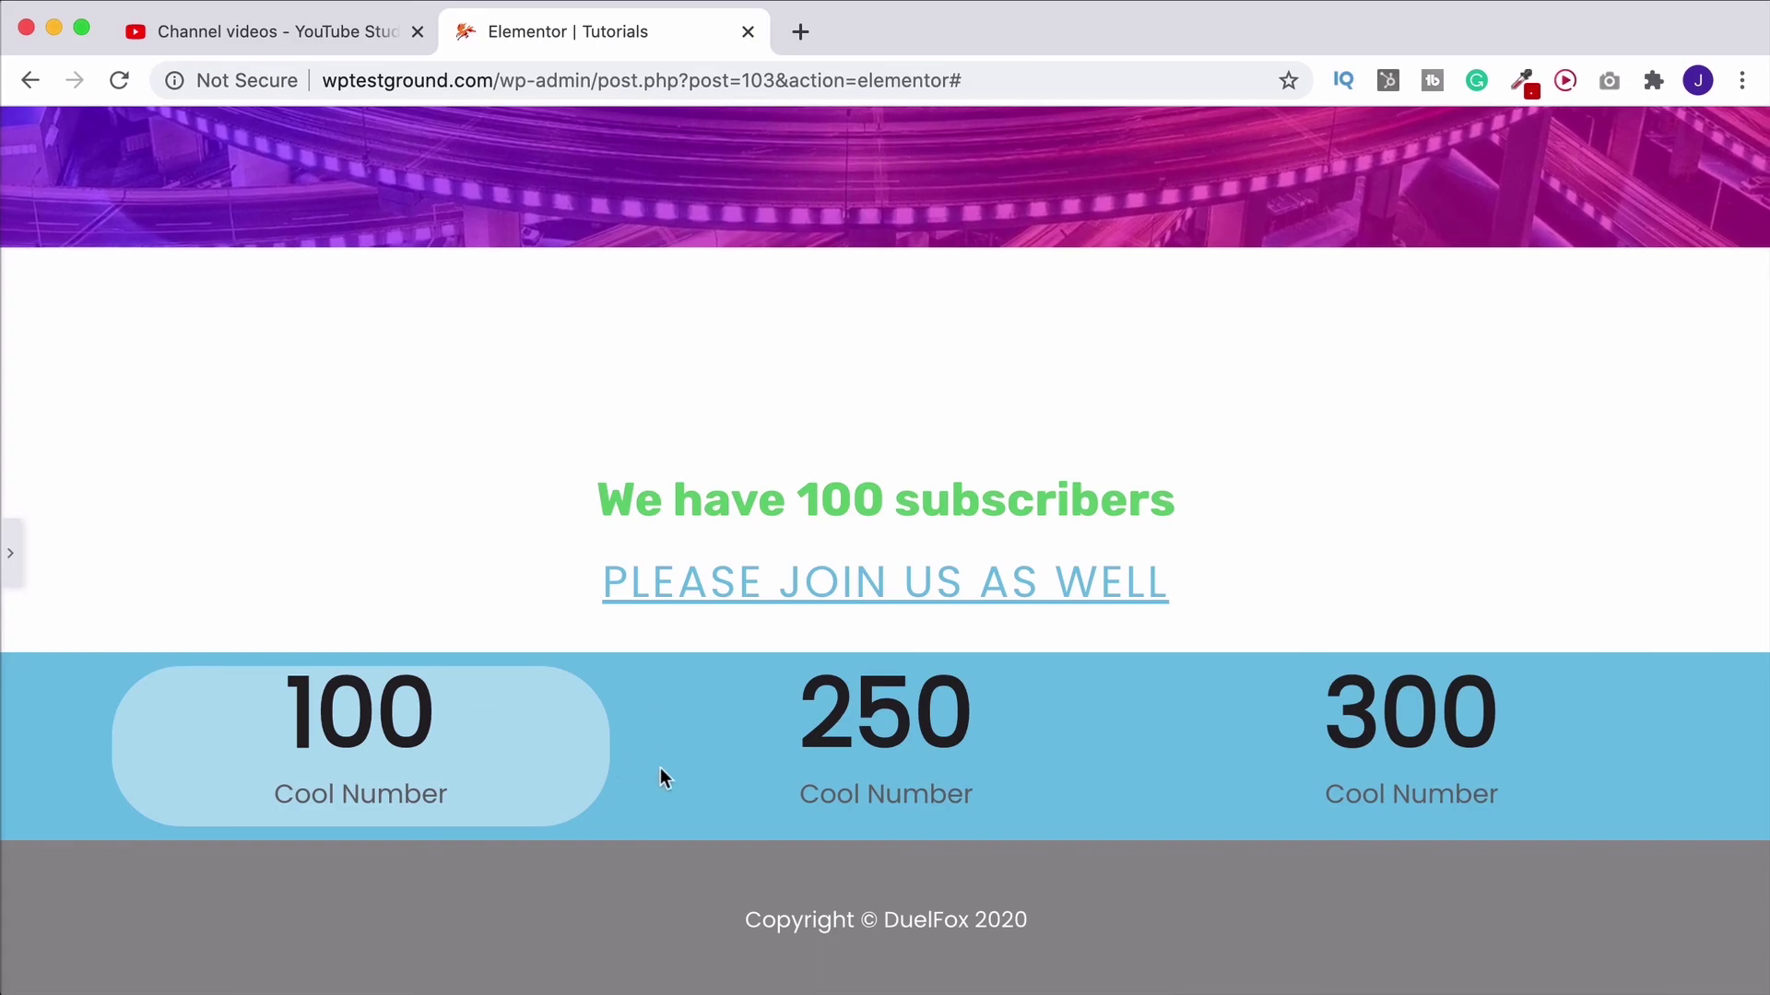
click(10, 553)
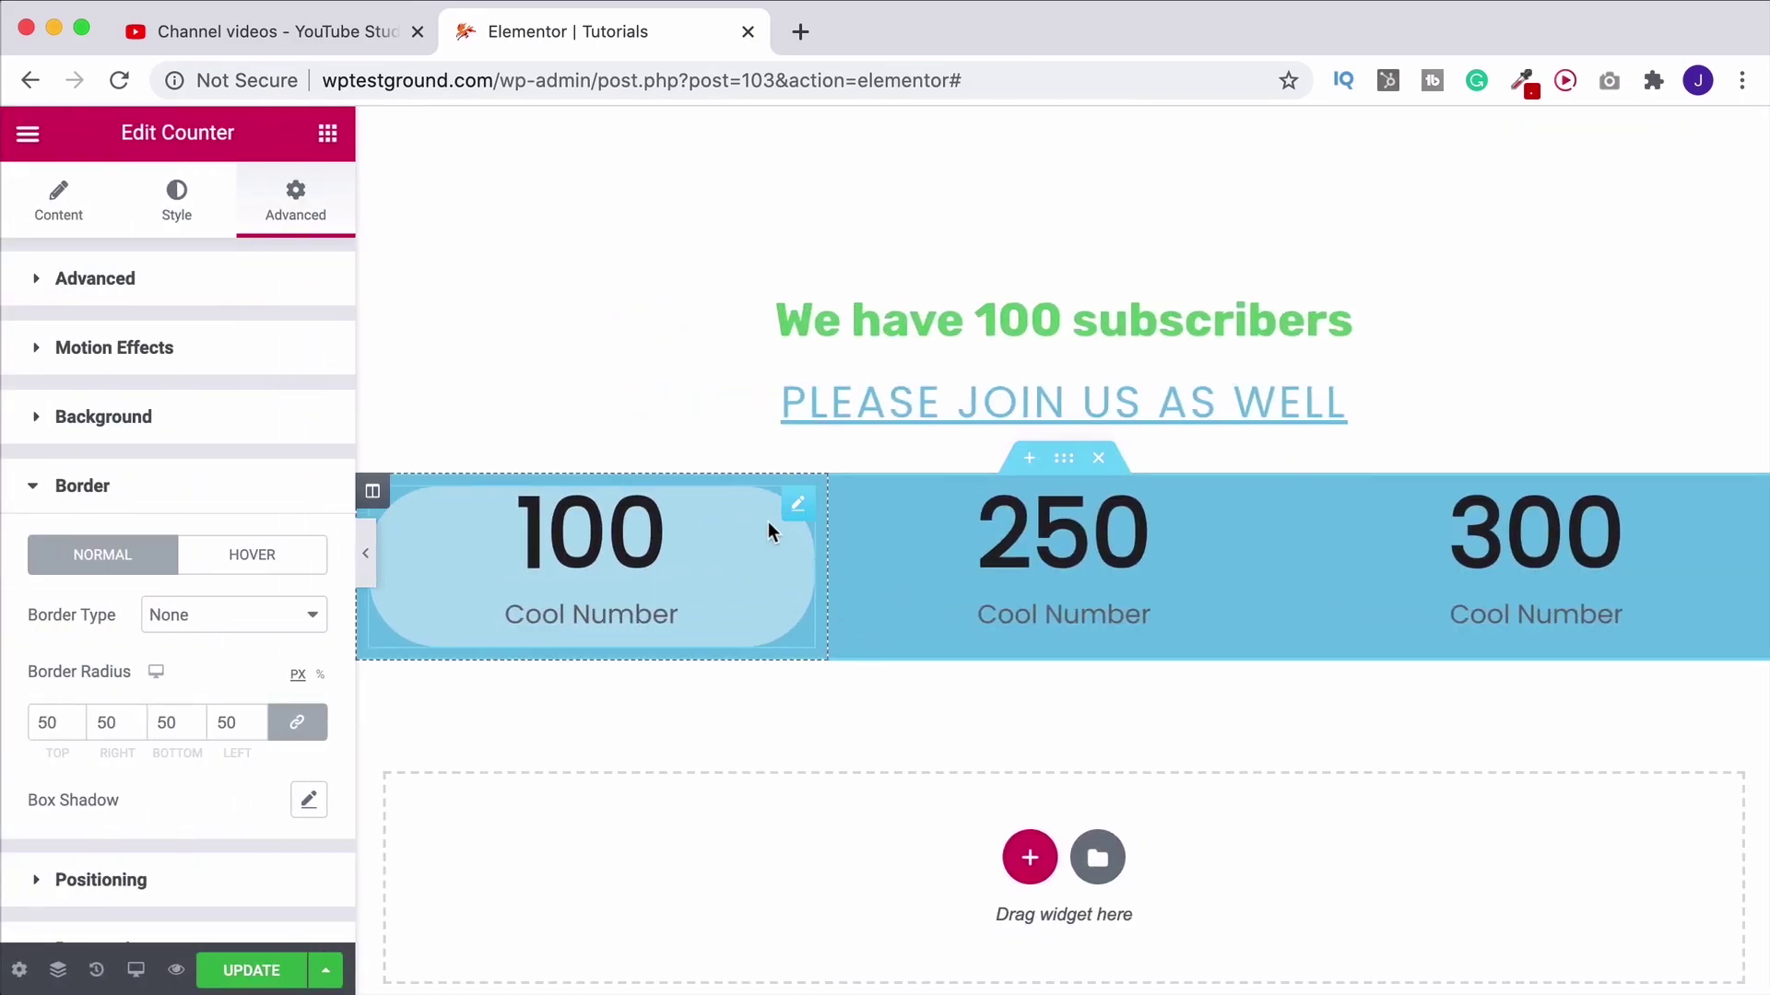